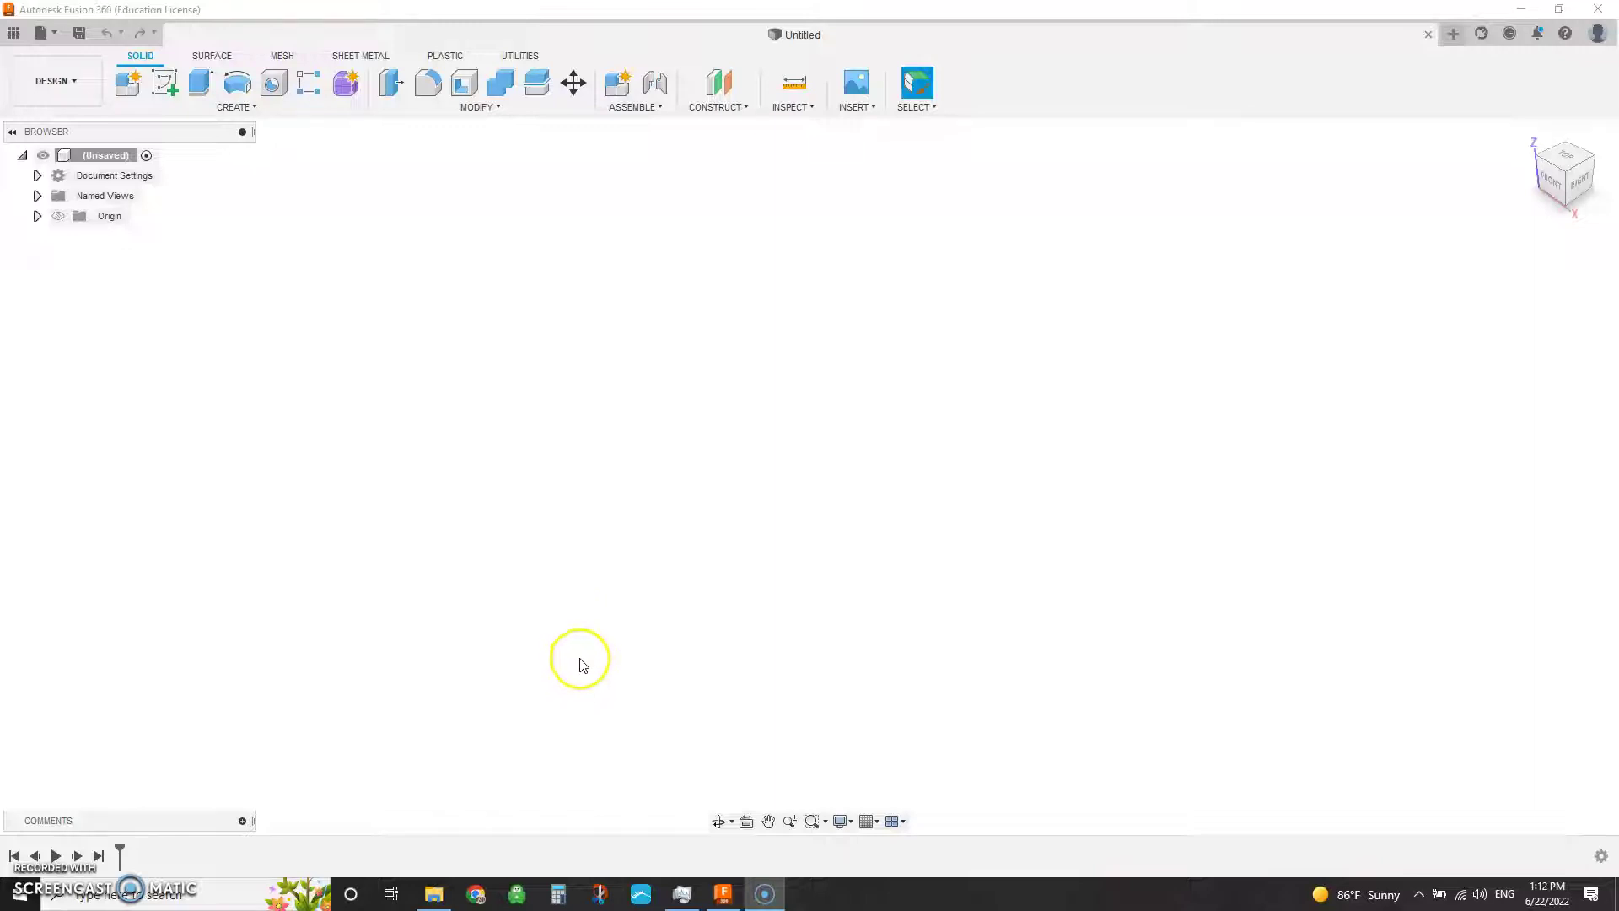
Step: Create a 3.00 in solid sphere centred at the origin on the XY plane
{"action": "left_click", "coordinate": [223, 107]}
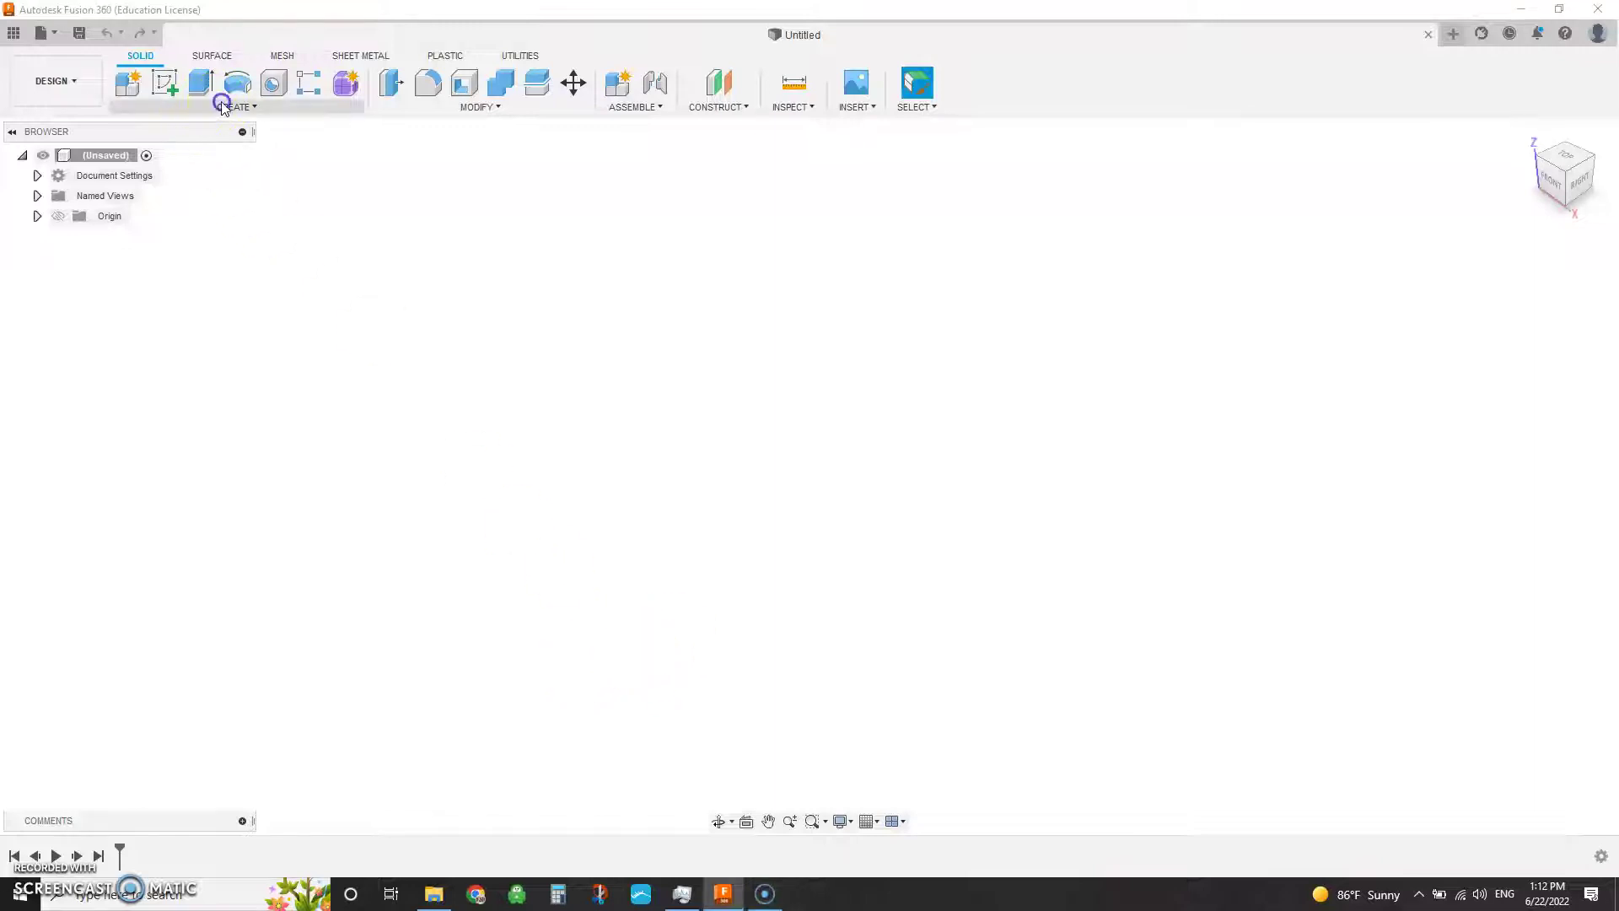
{"action": "left_click", "coordinate": [191, 401]}
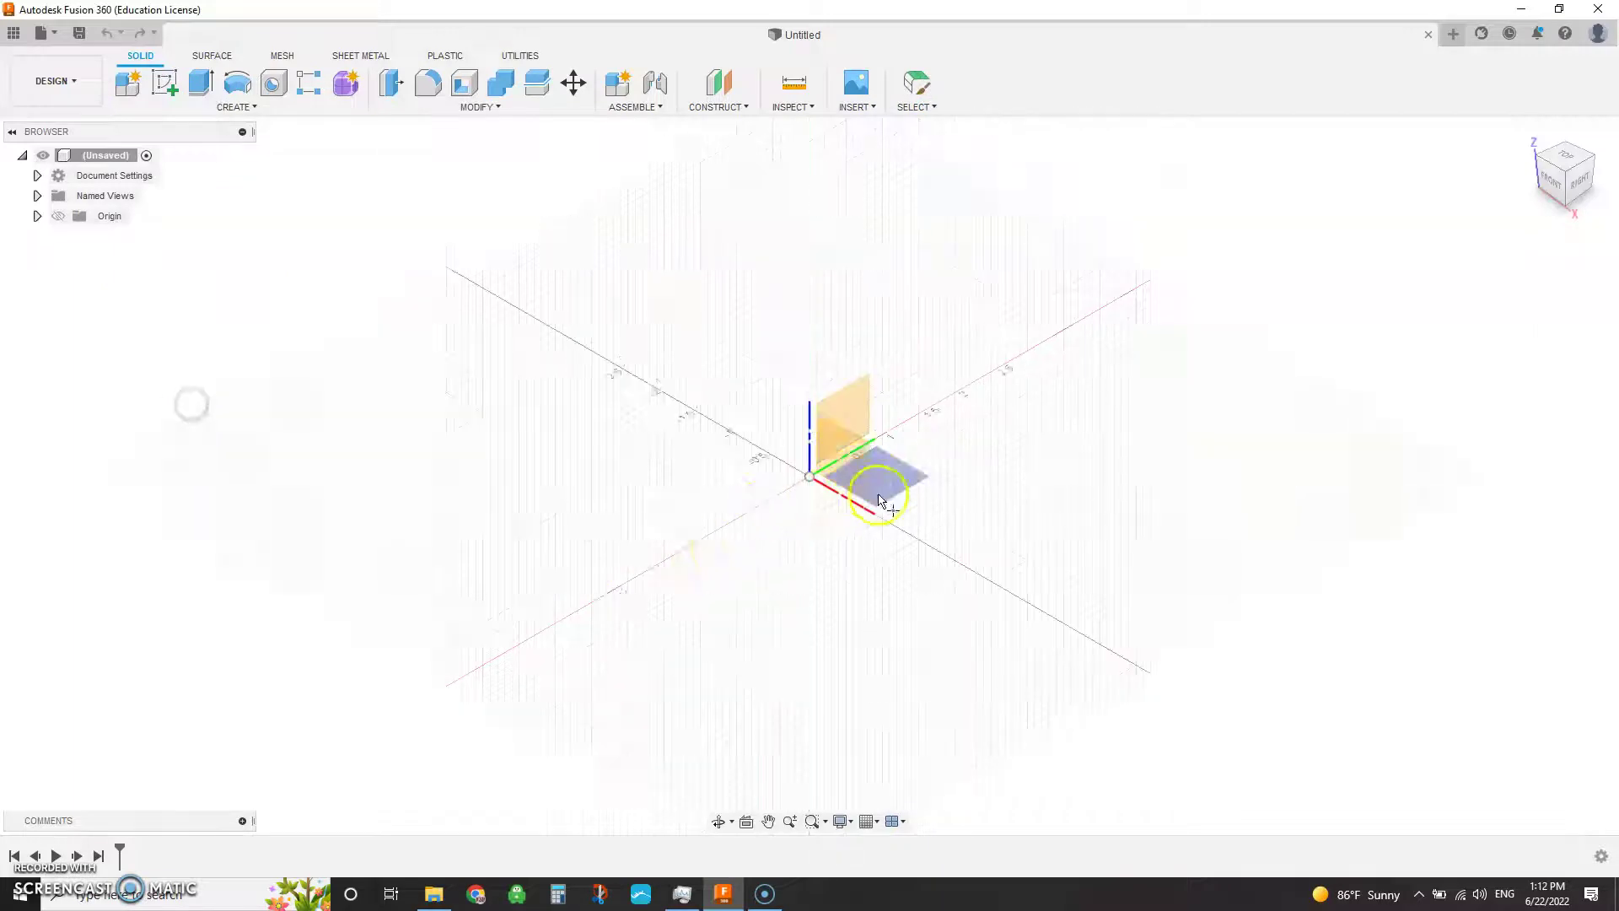
{"action": "left_click", "coordinate": [879, 500]}
{"action": "left_click", "coordinate": [808, 477]}
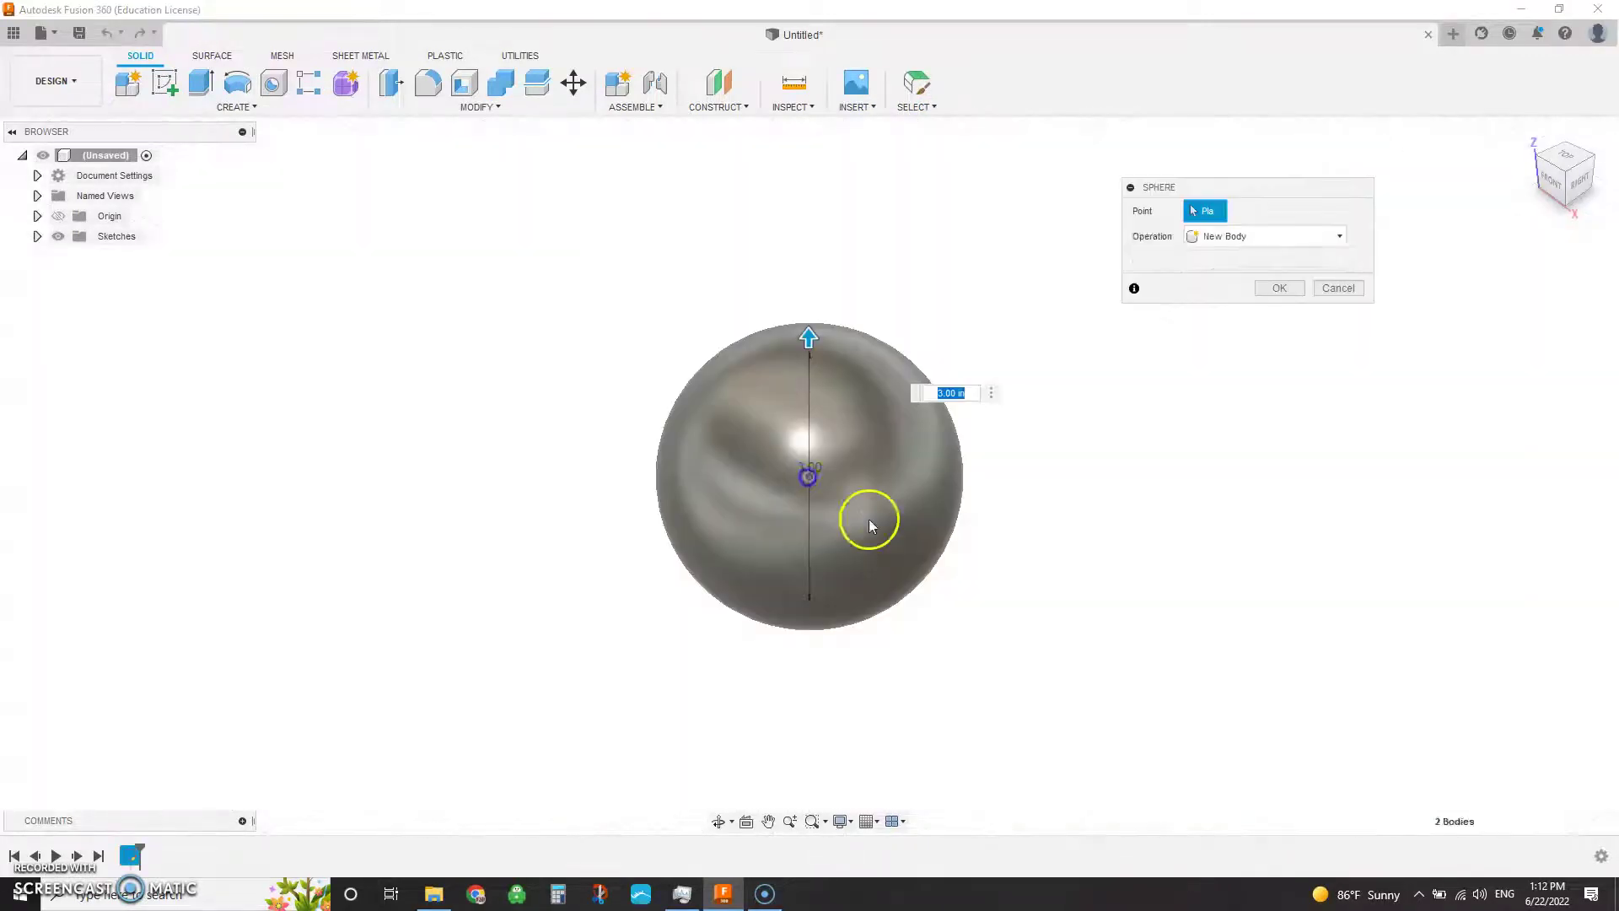
{"action": "key", "text": "Return"}
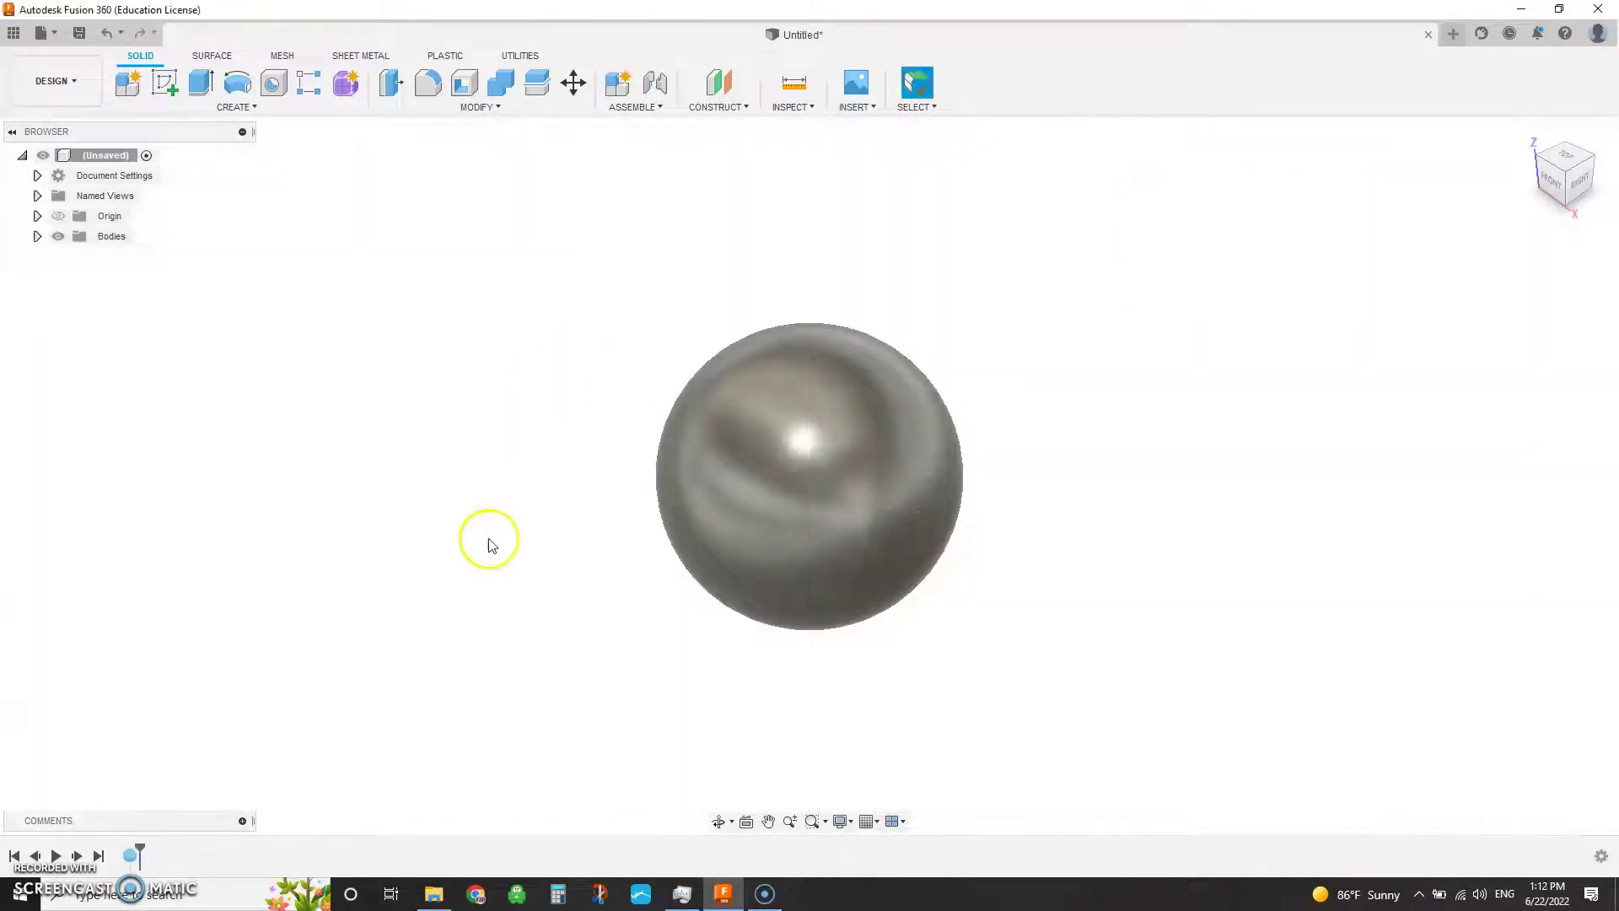
Step: Add a construction plane offset from the XZ plane beside the sphere
{"action": "left_click", "coordinate": [719, 84]}
{"action": "left_click", "coordinate": [845, 471]}
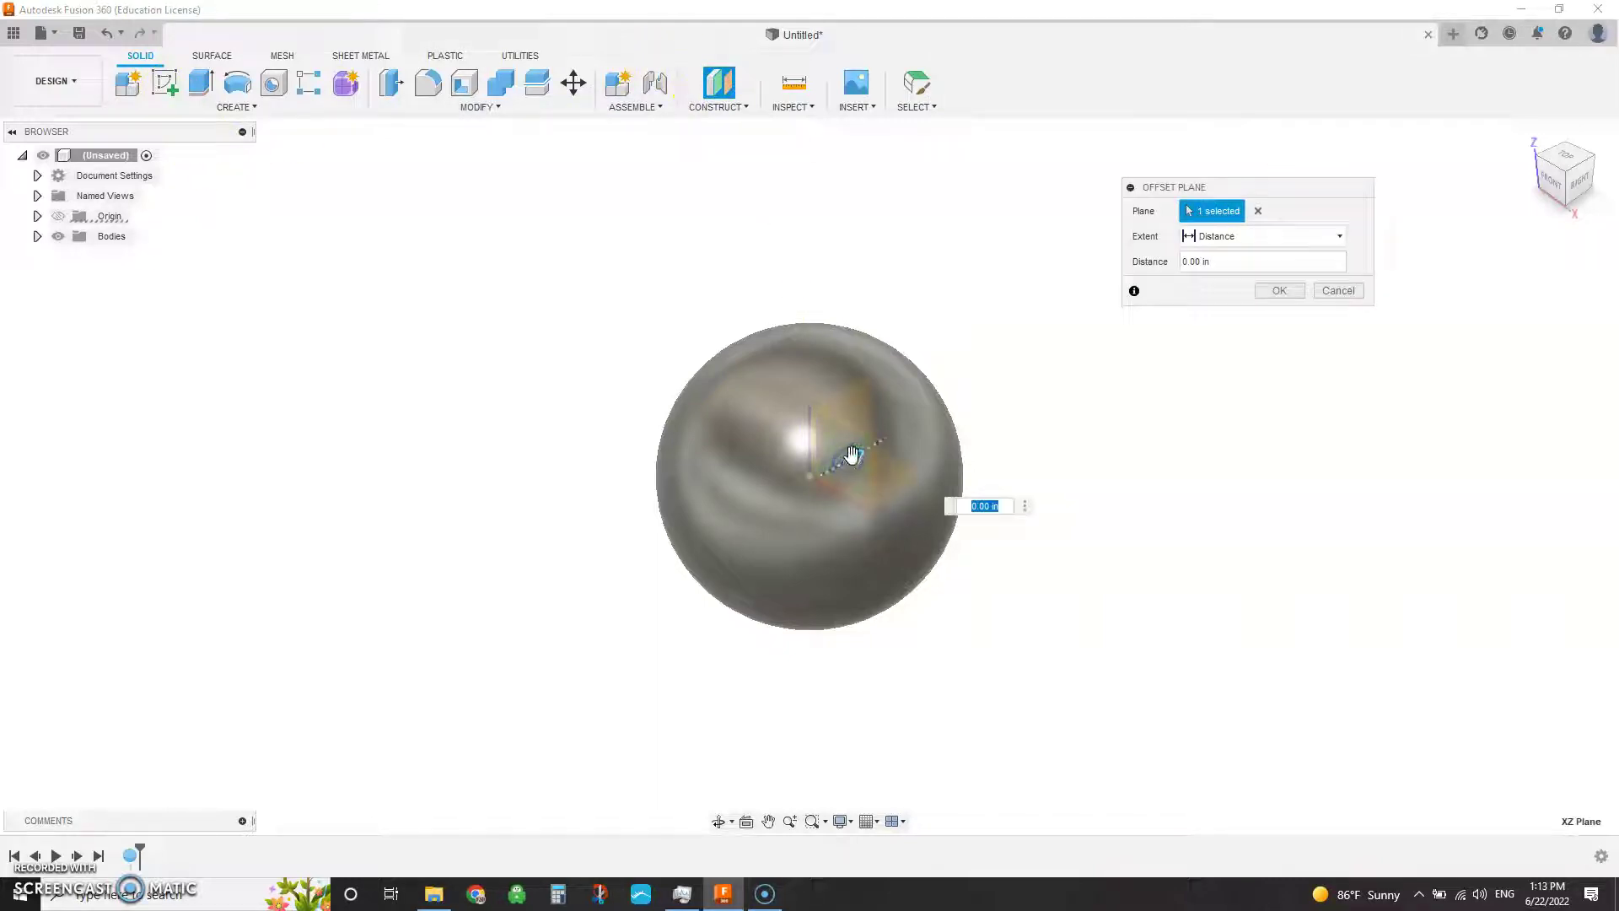
{"action": "left_click_drag", "start_coordinate": [852, 458], "coordinate": [631, 582]}
{"action": "left_click", "coordinate": [1280, 290]}
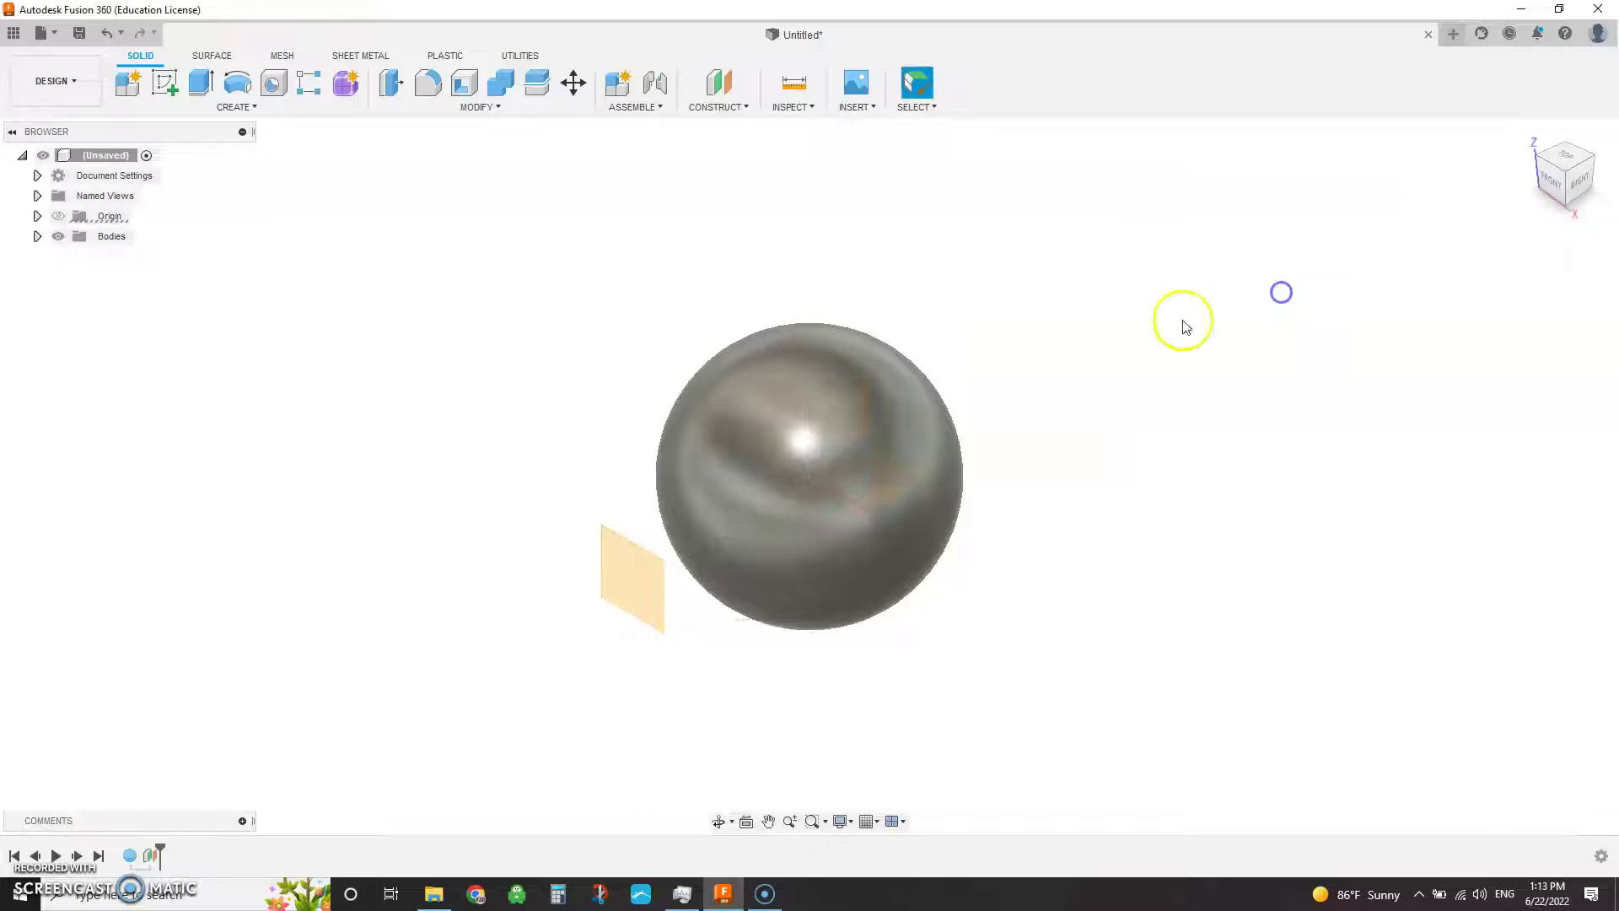
{"action": "left_click", "coordinate": [233, 106]}
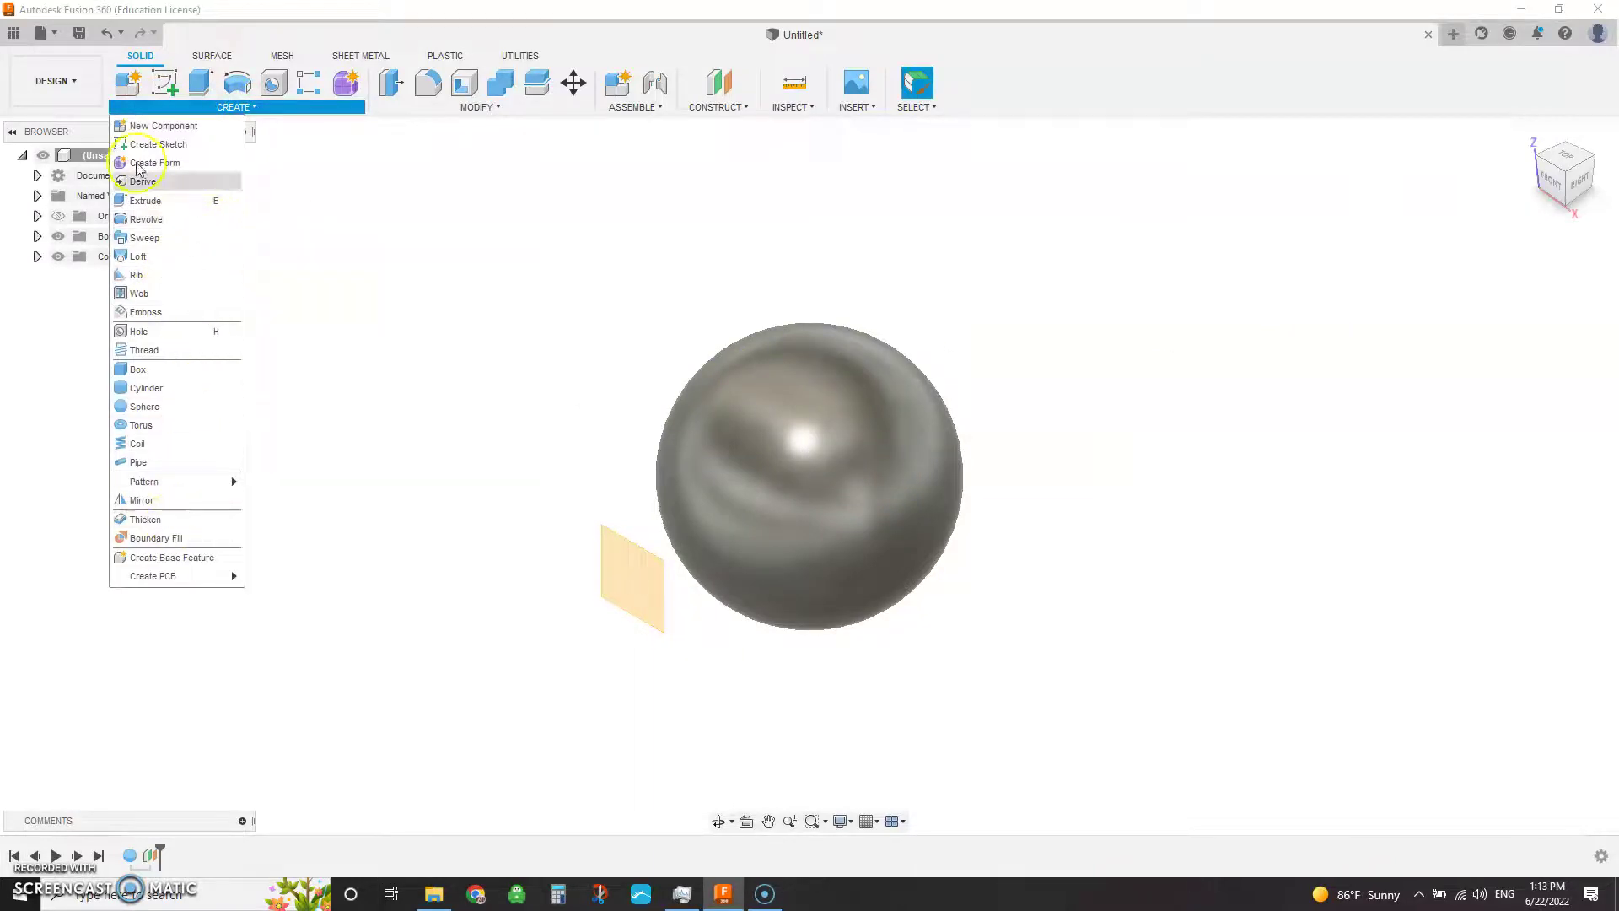
Step: Start a sketch on the offset plane, view it from the front, and draw a text box
{"action": "left_click", "coordinate": [165, 85]}
{"action": "left_click", "coordinate": [634, 573]}
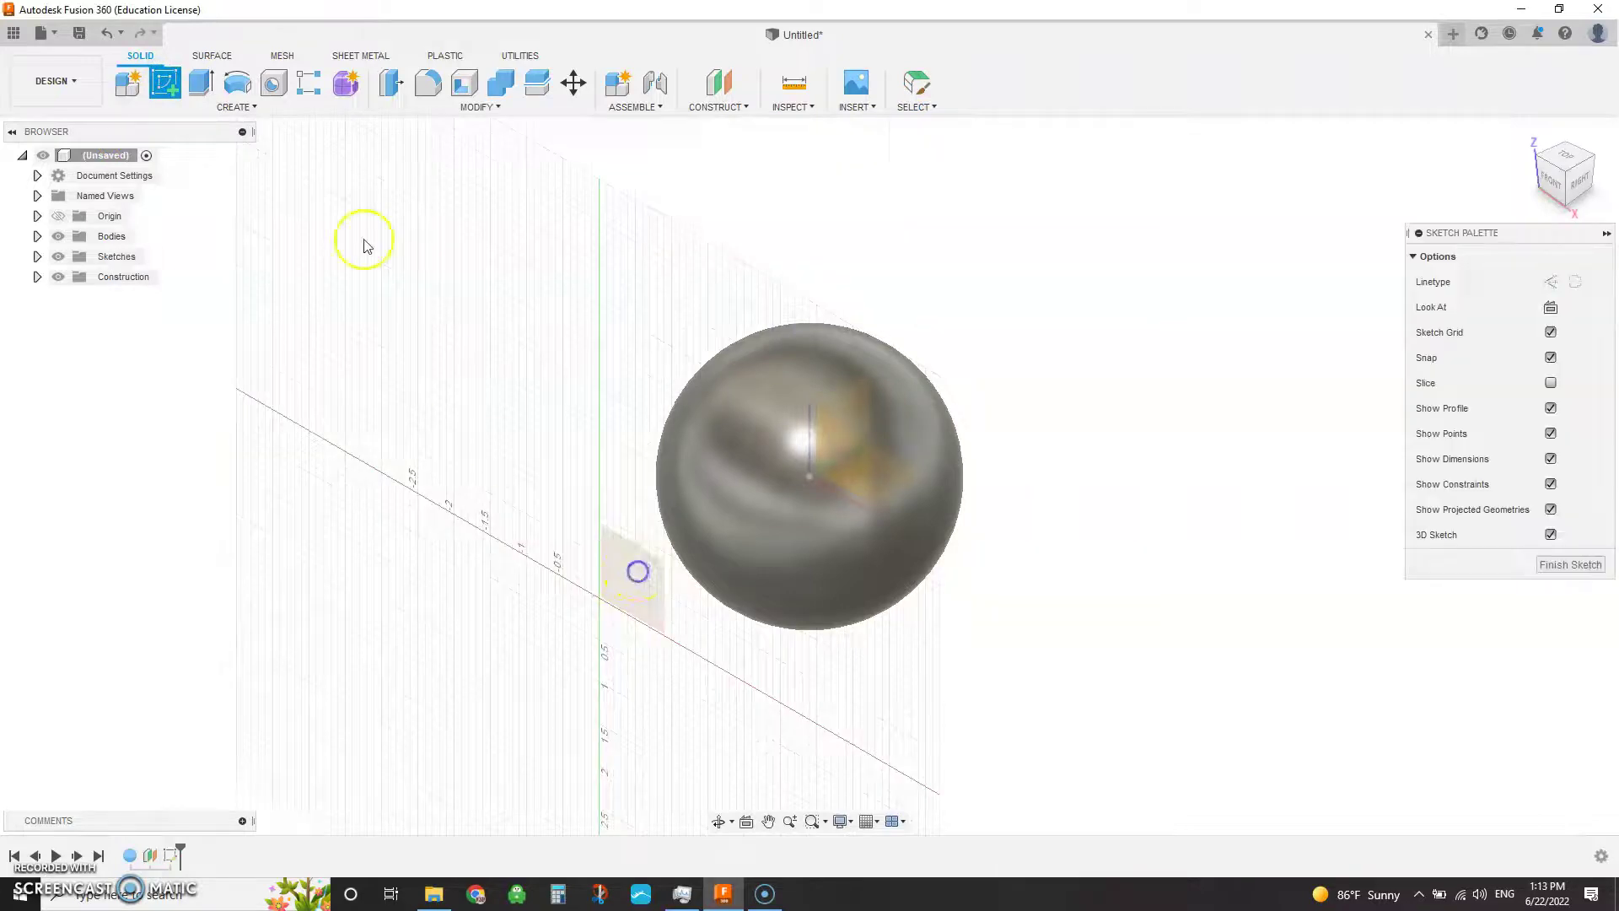
{"action": "left_click", "coordinate": [1550, 192]}
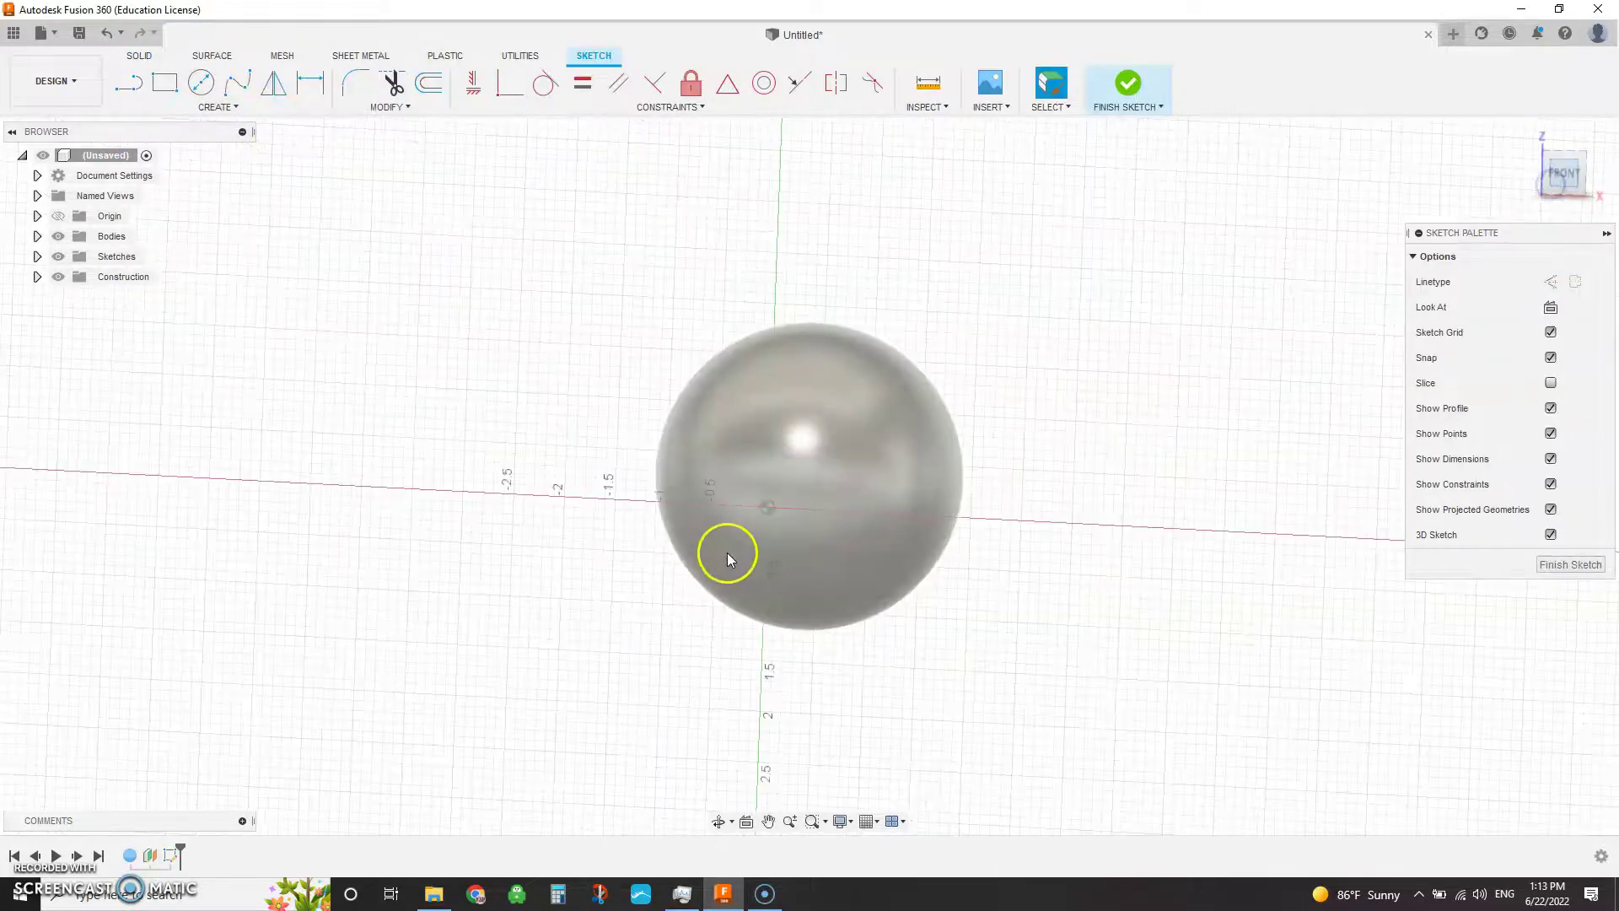
{"action": "left_click", "coordinate": [217, 107]}
{"action": "left_click", "coordinate": [189, 313]}
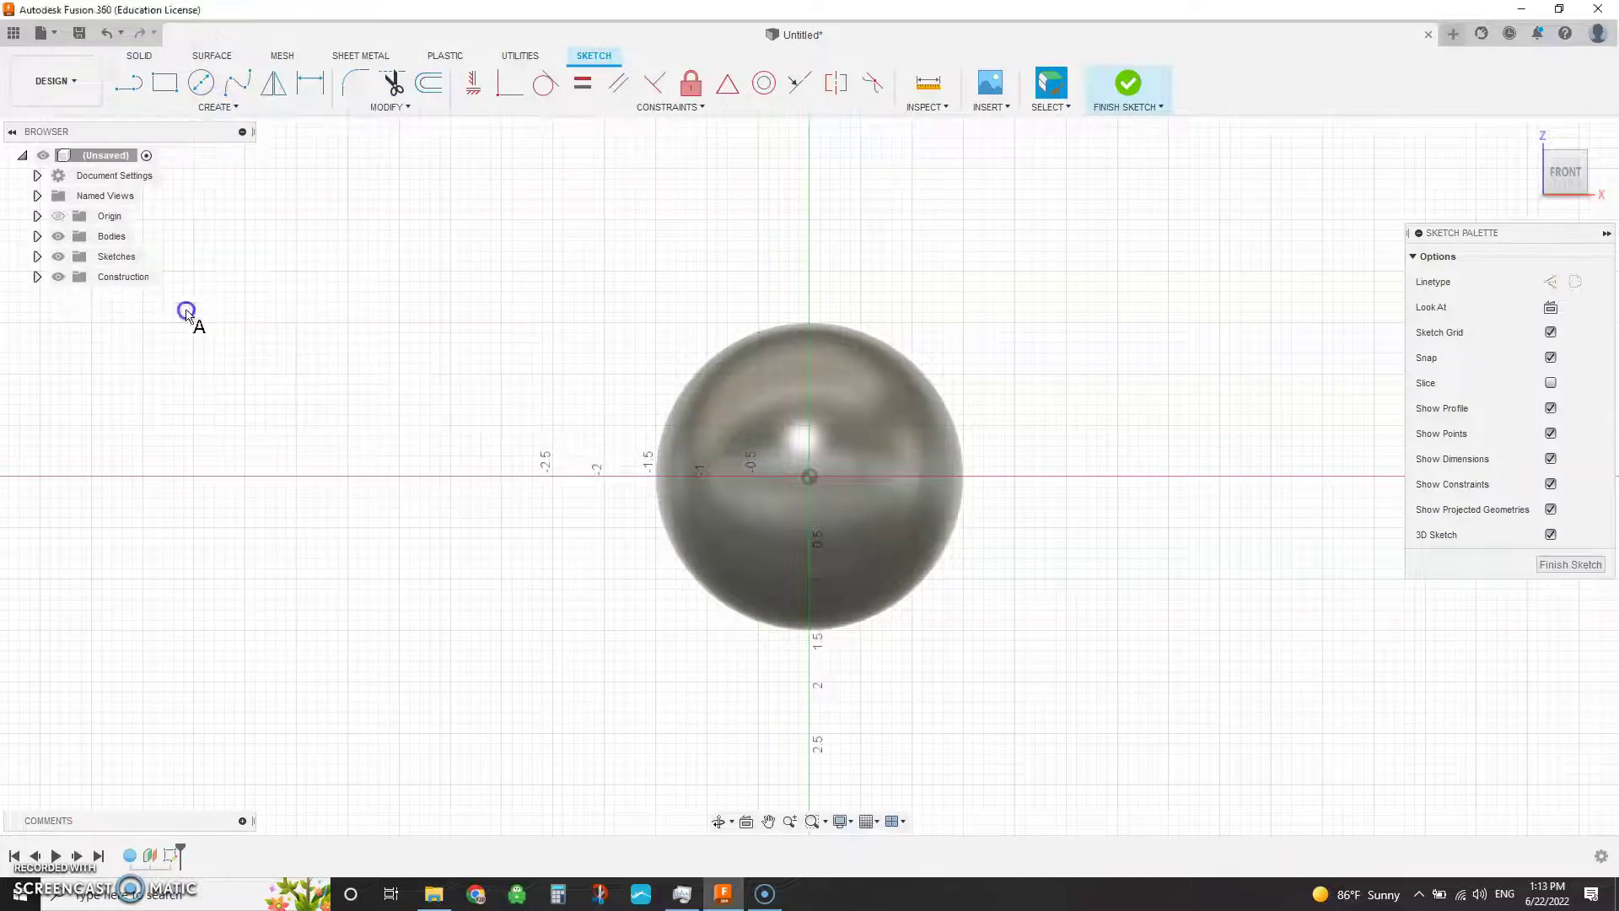
{"action": "left_click", "coordinate": [625, 446]}
{"action": "left_click", "coordinate": [983, 498]}
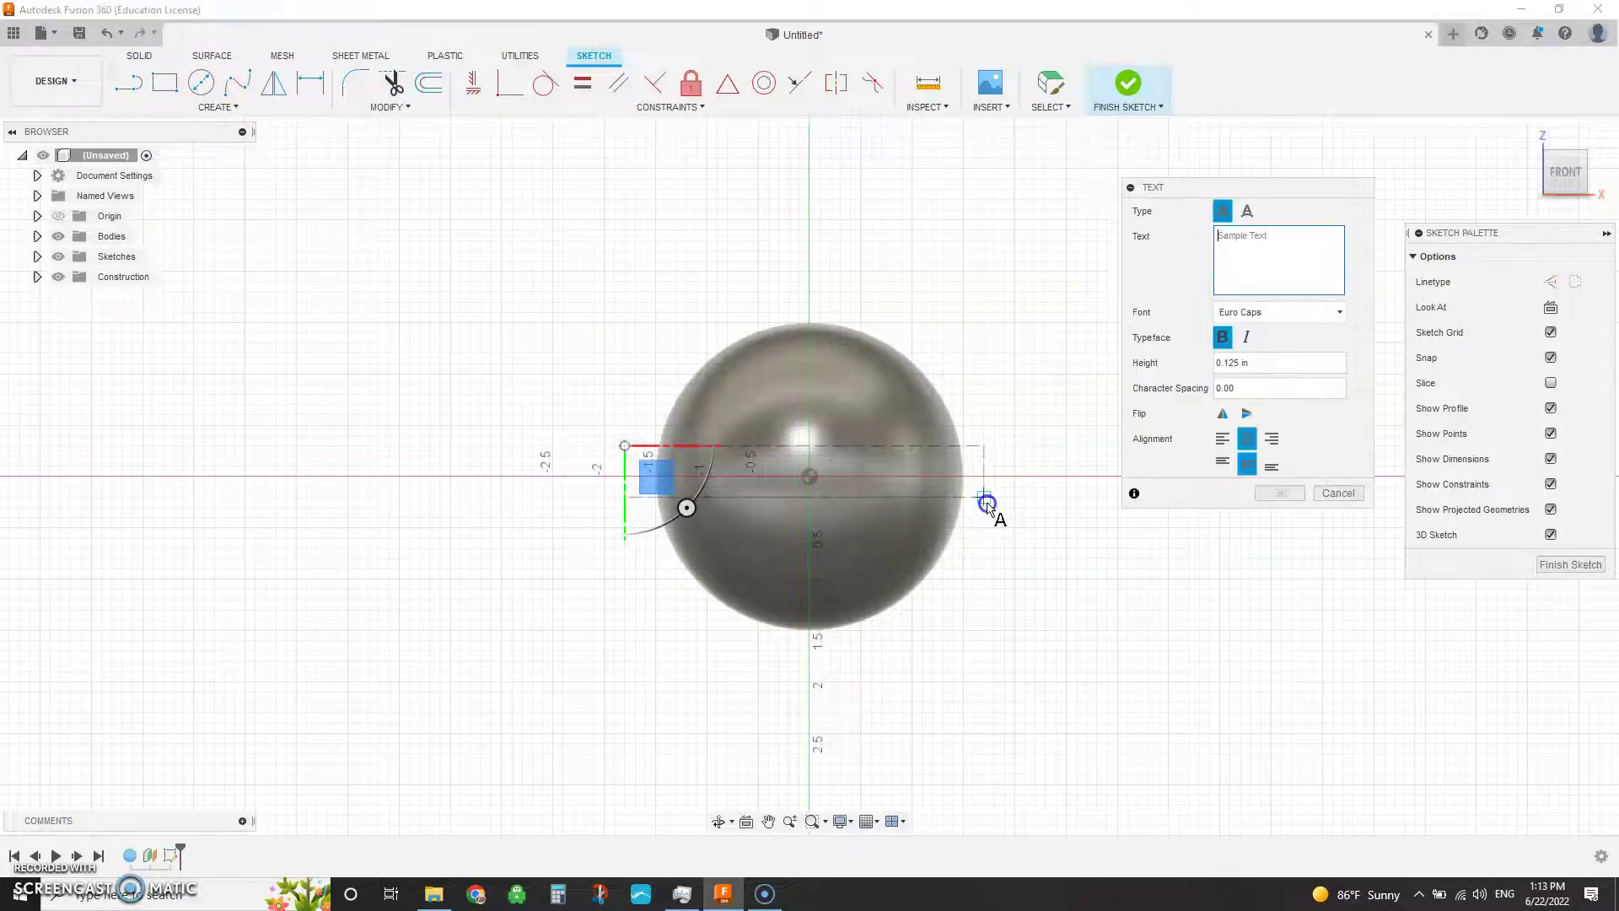
Step: Enter the text 'HEY HEY HEY' and finish the sketch
{"action": "left_click", "coordinate": [1232, 241]}
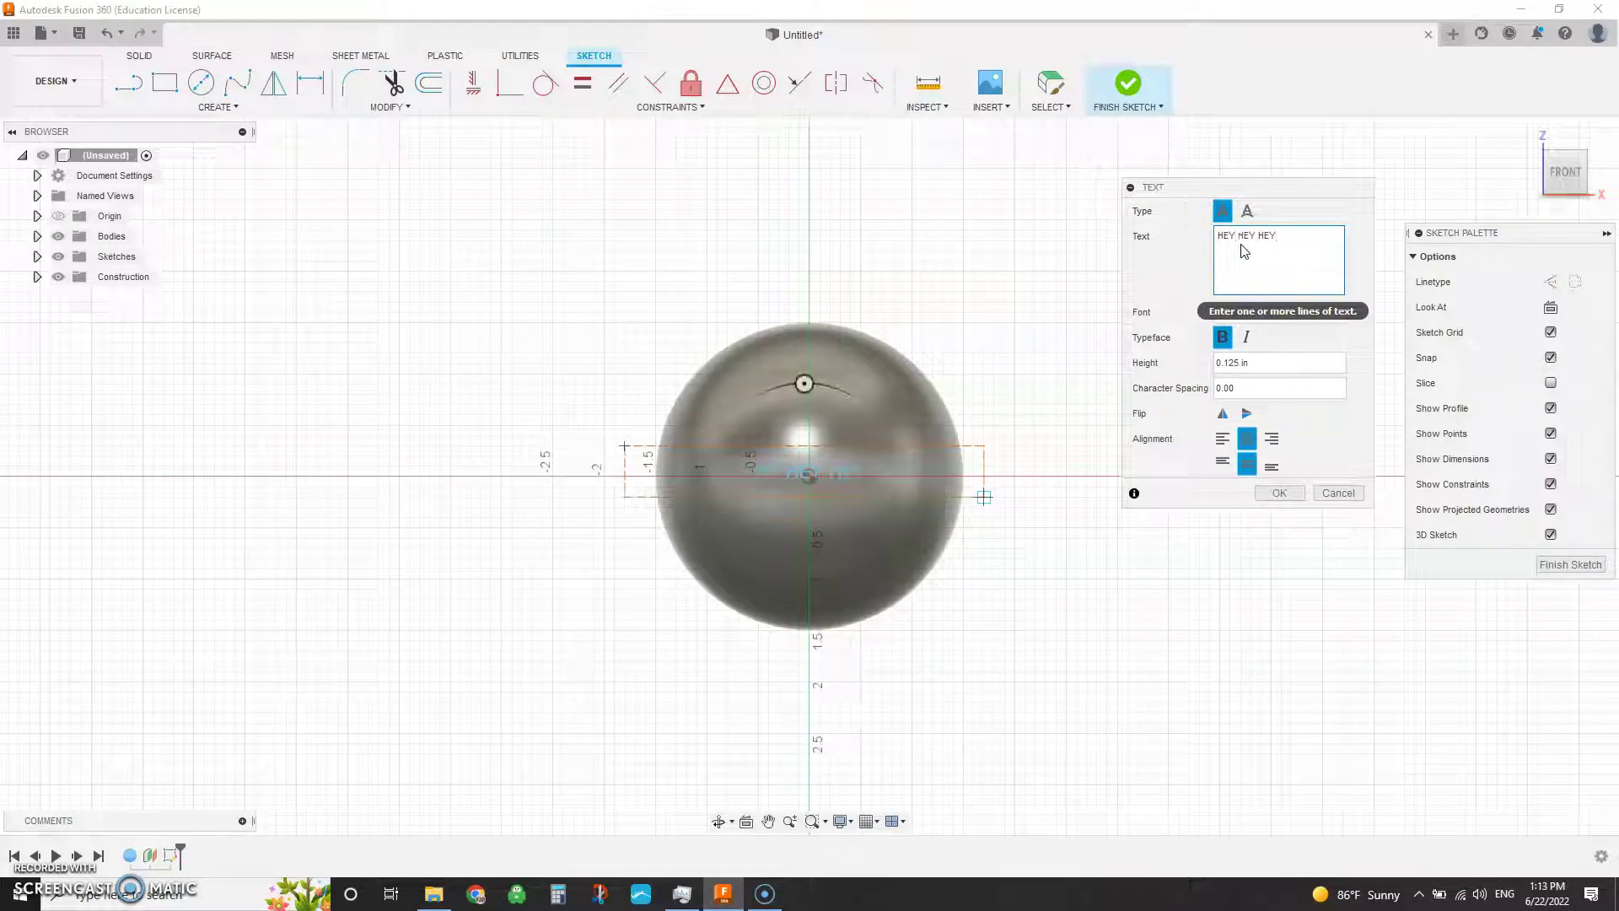
{"action": "left_click", "coordinate": [1282, 495]}
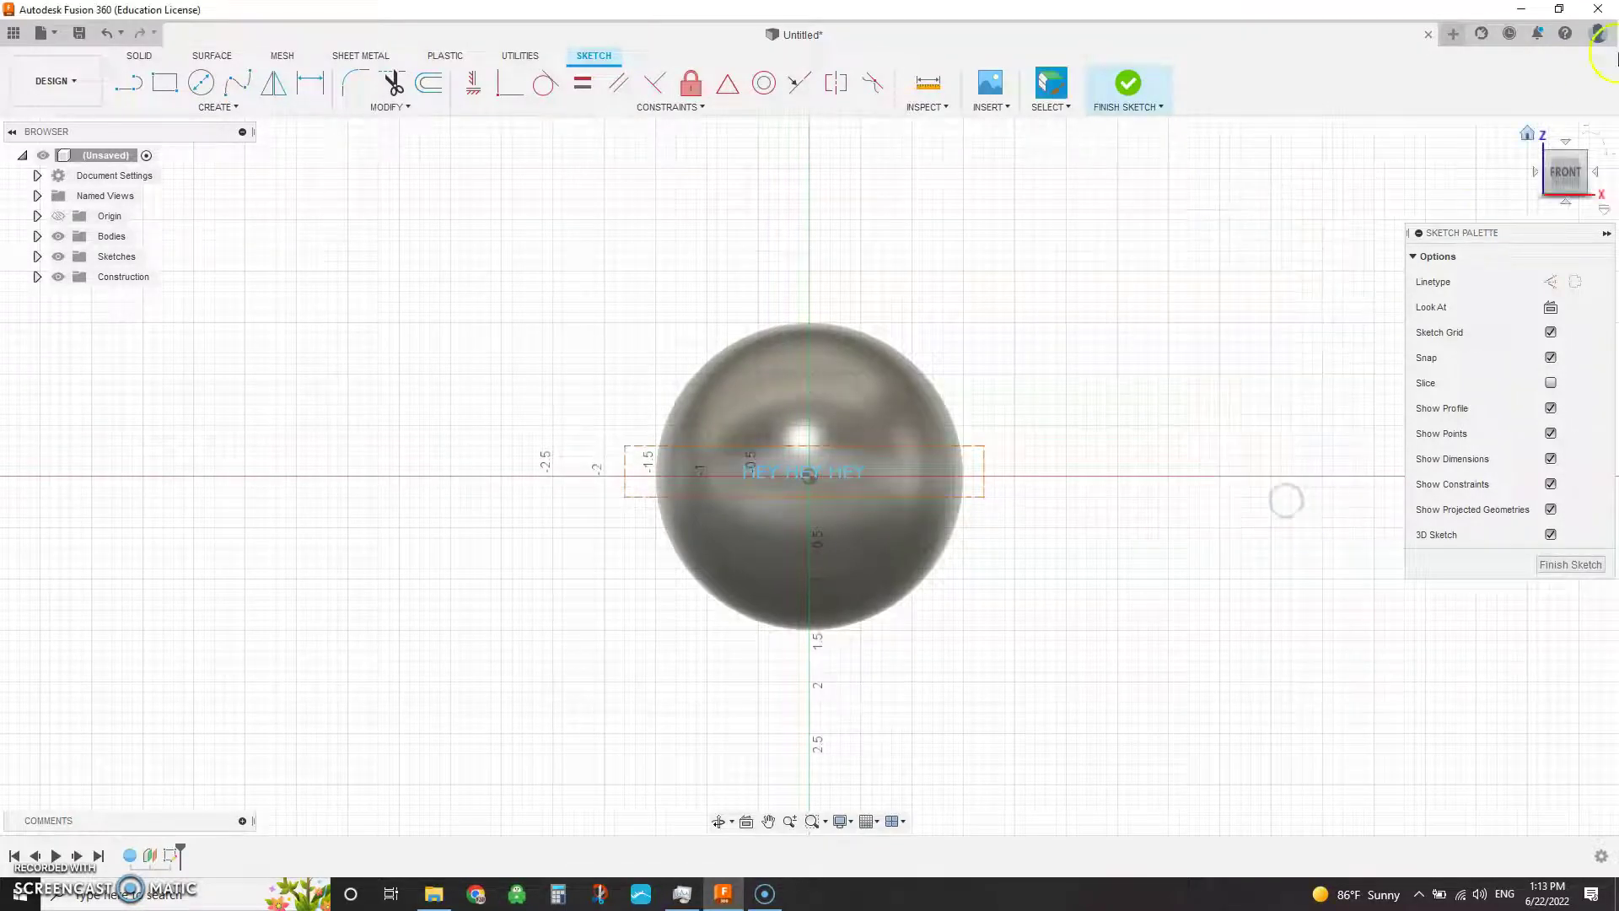
{"action": "left_click", "coordinate": [1534, 137]}
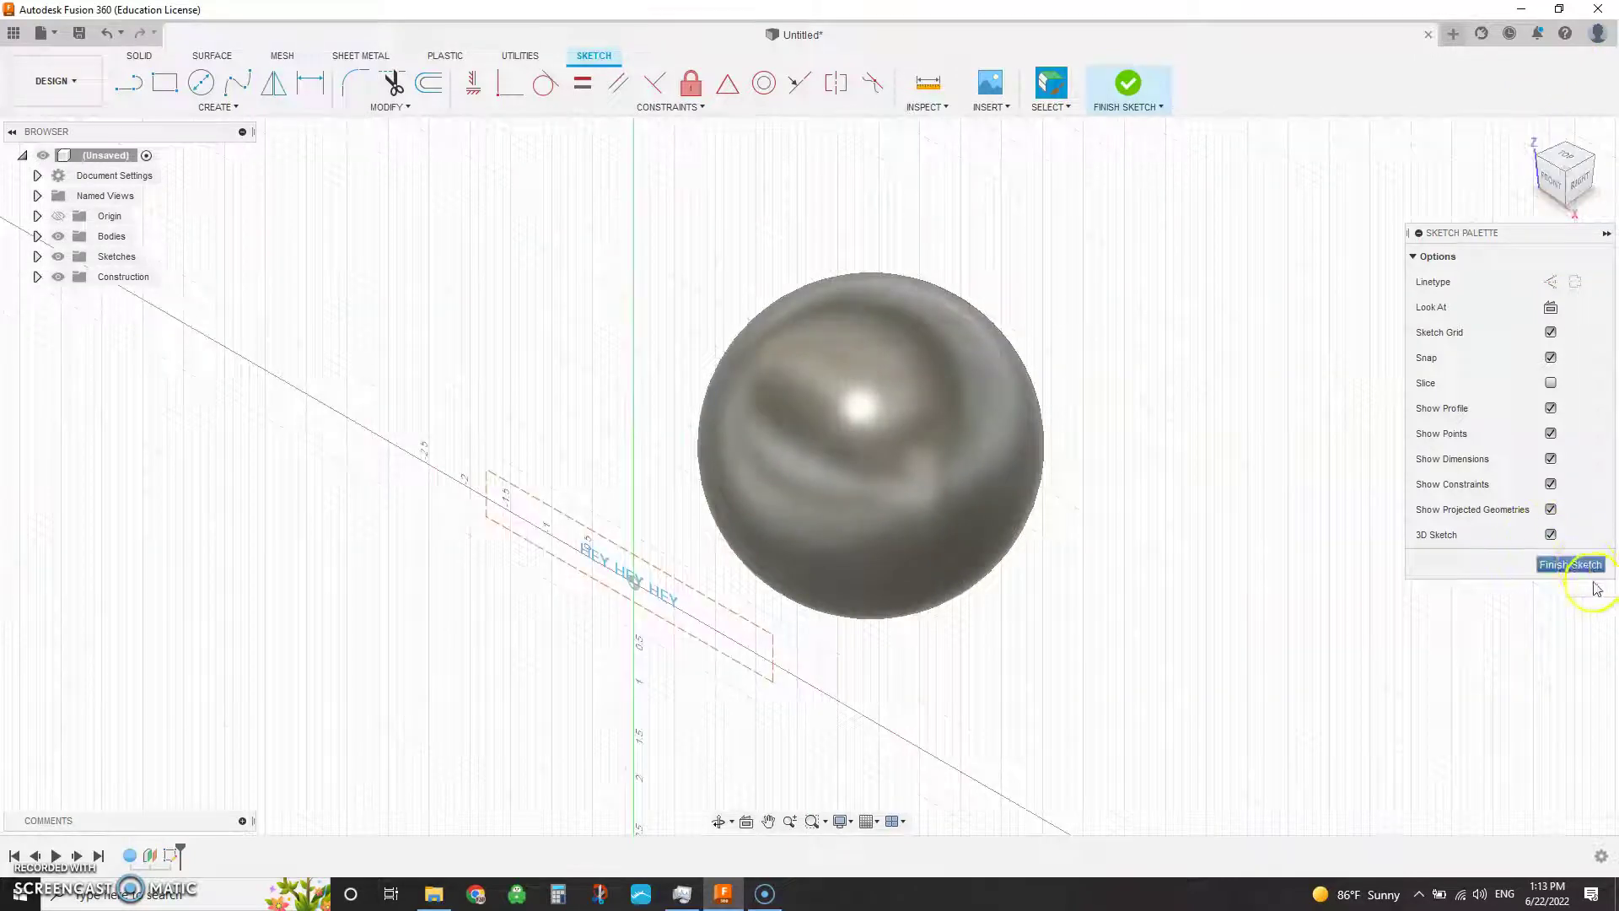
{"action": "left_click", "coordinate": [1569, 565]}
{"action": "left_click", "coordinate": [1316, 537]}
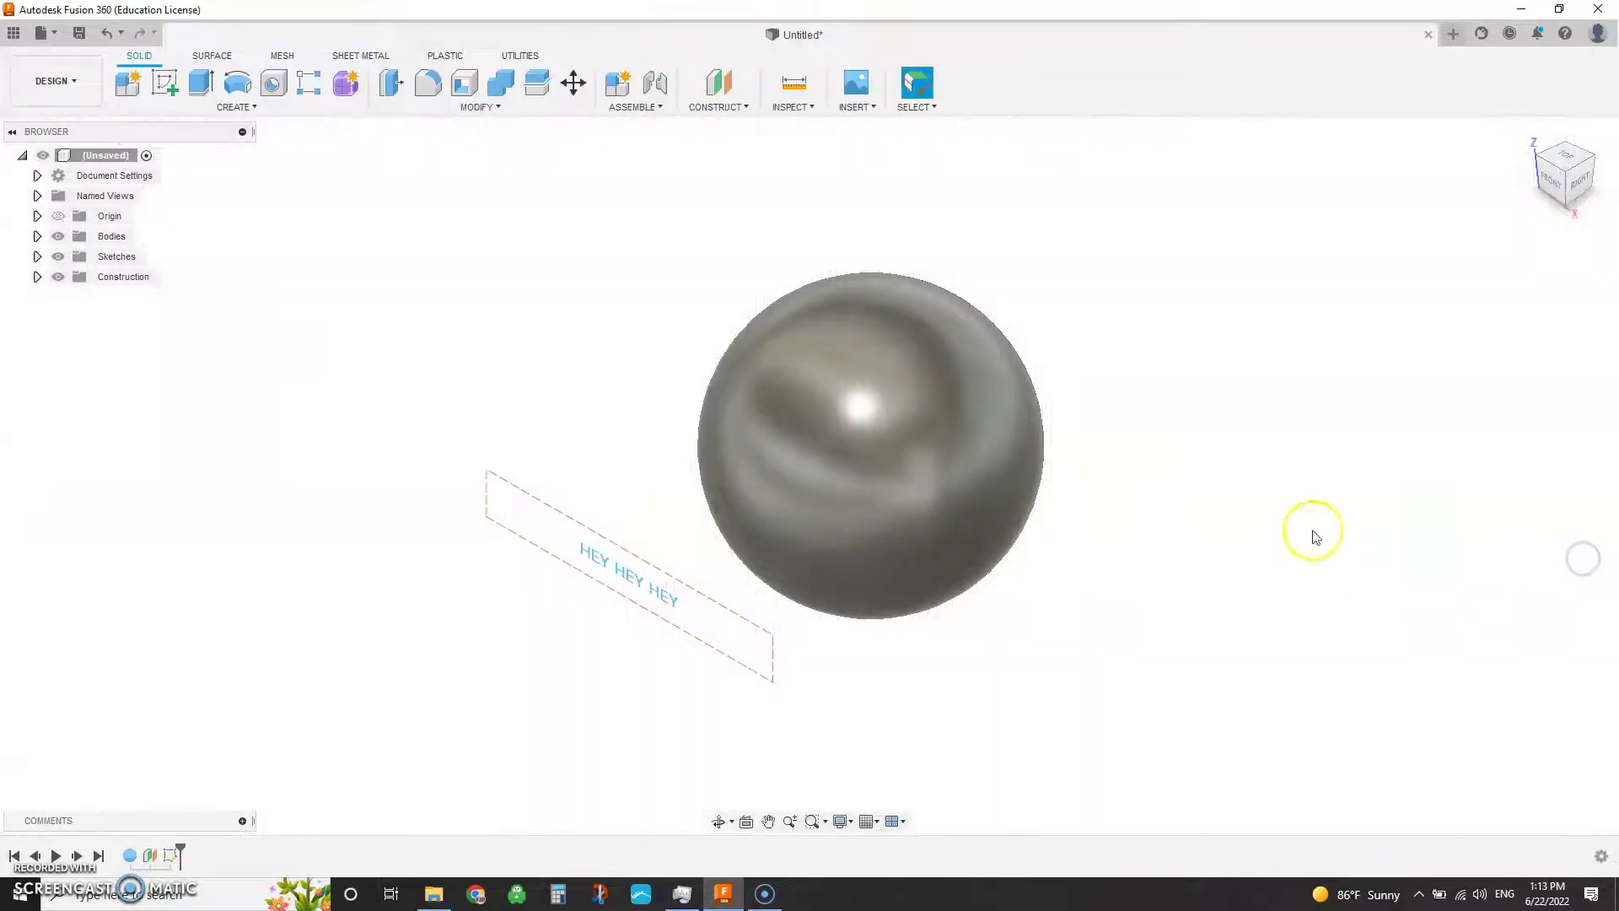
{"action": "left_click", "coordinate": [236, 107]}
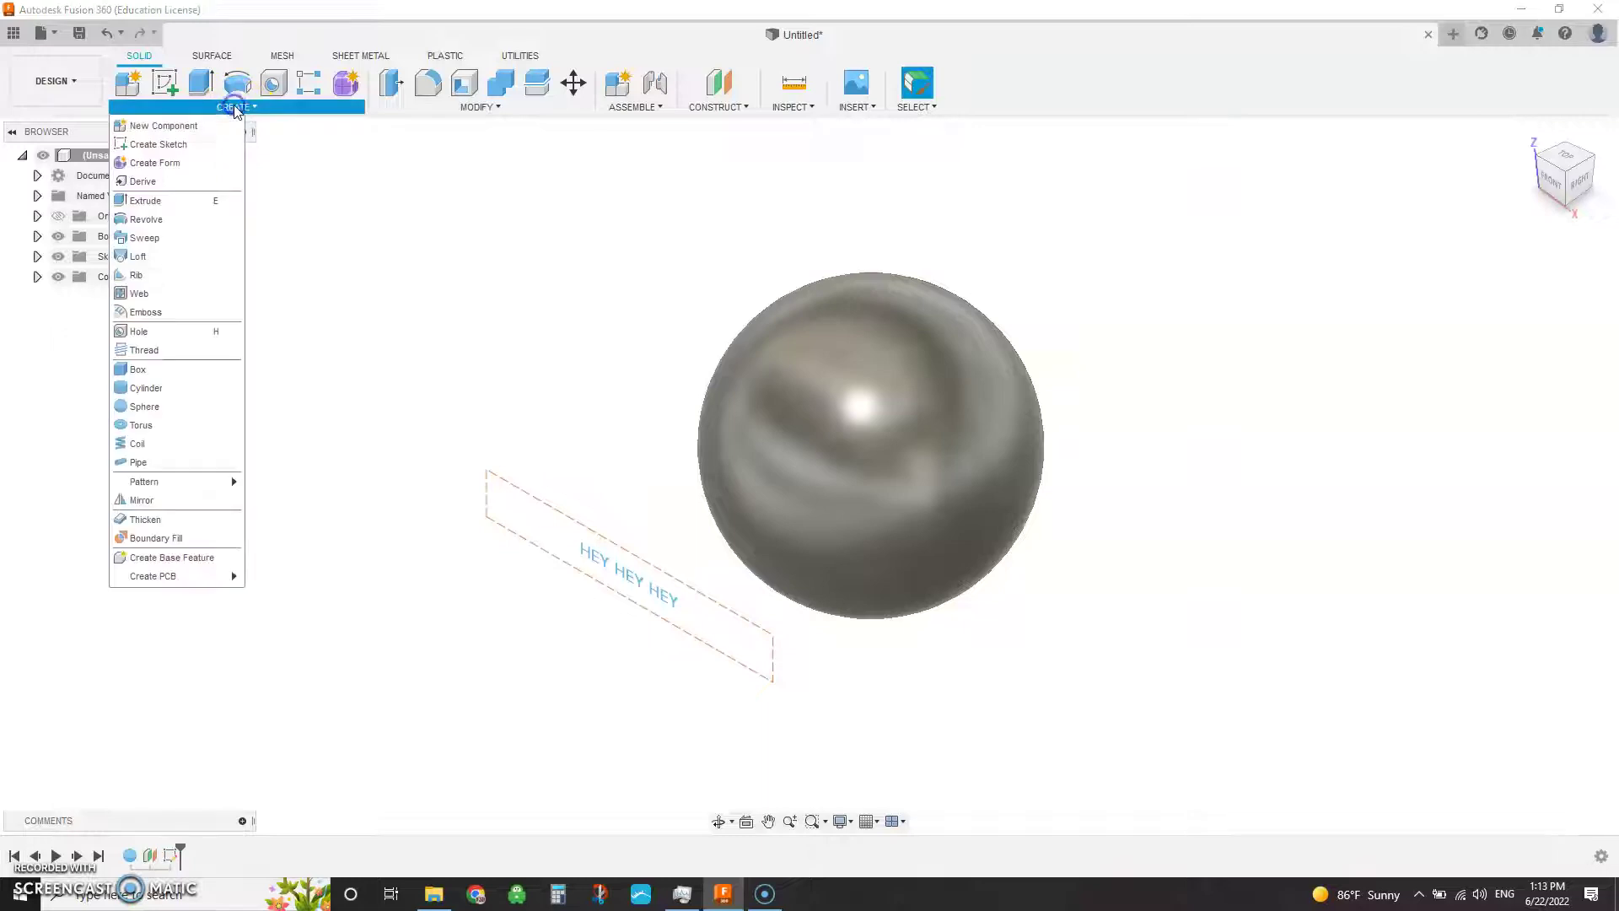
{"action": "left_click", "coordinate": [174, 313]}
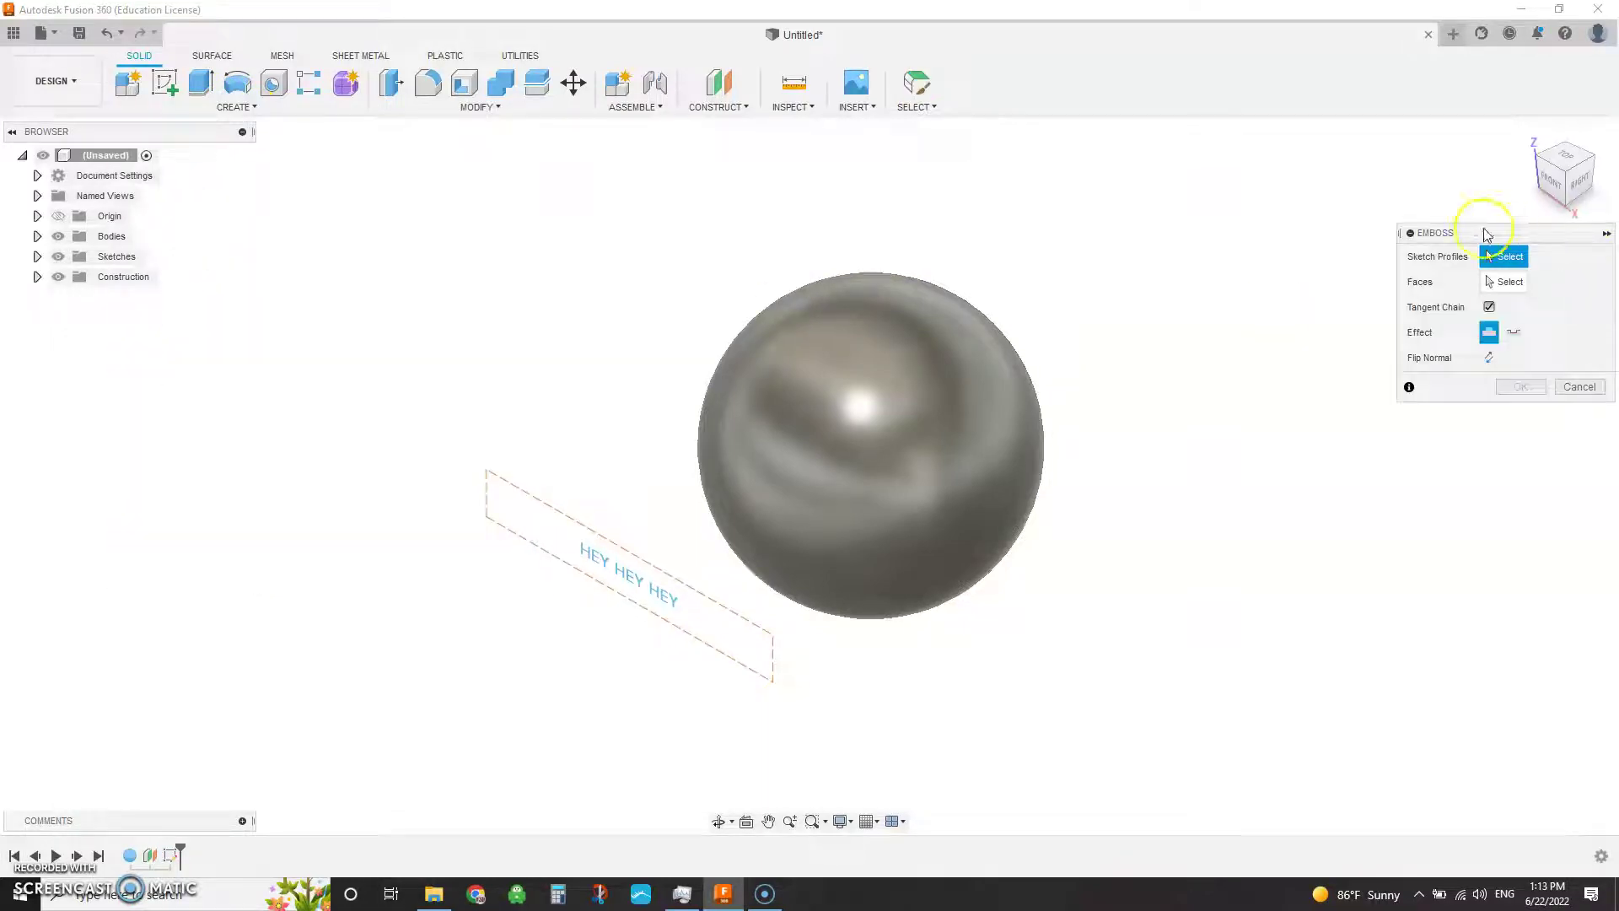
{"action": "left_click", "coordinate": [667, 596]}
{"action": "left_click", "coordinate": [1506, 281]}
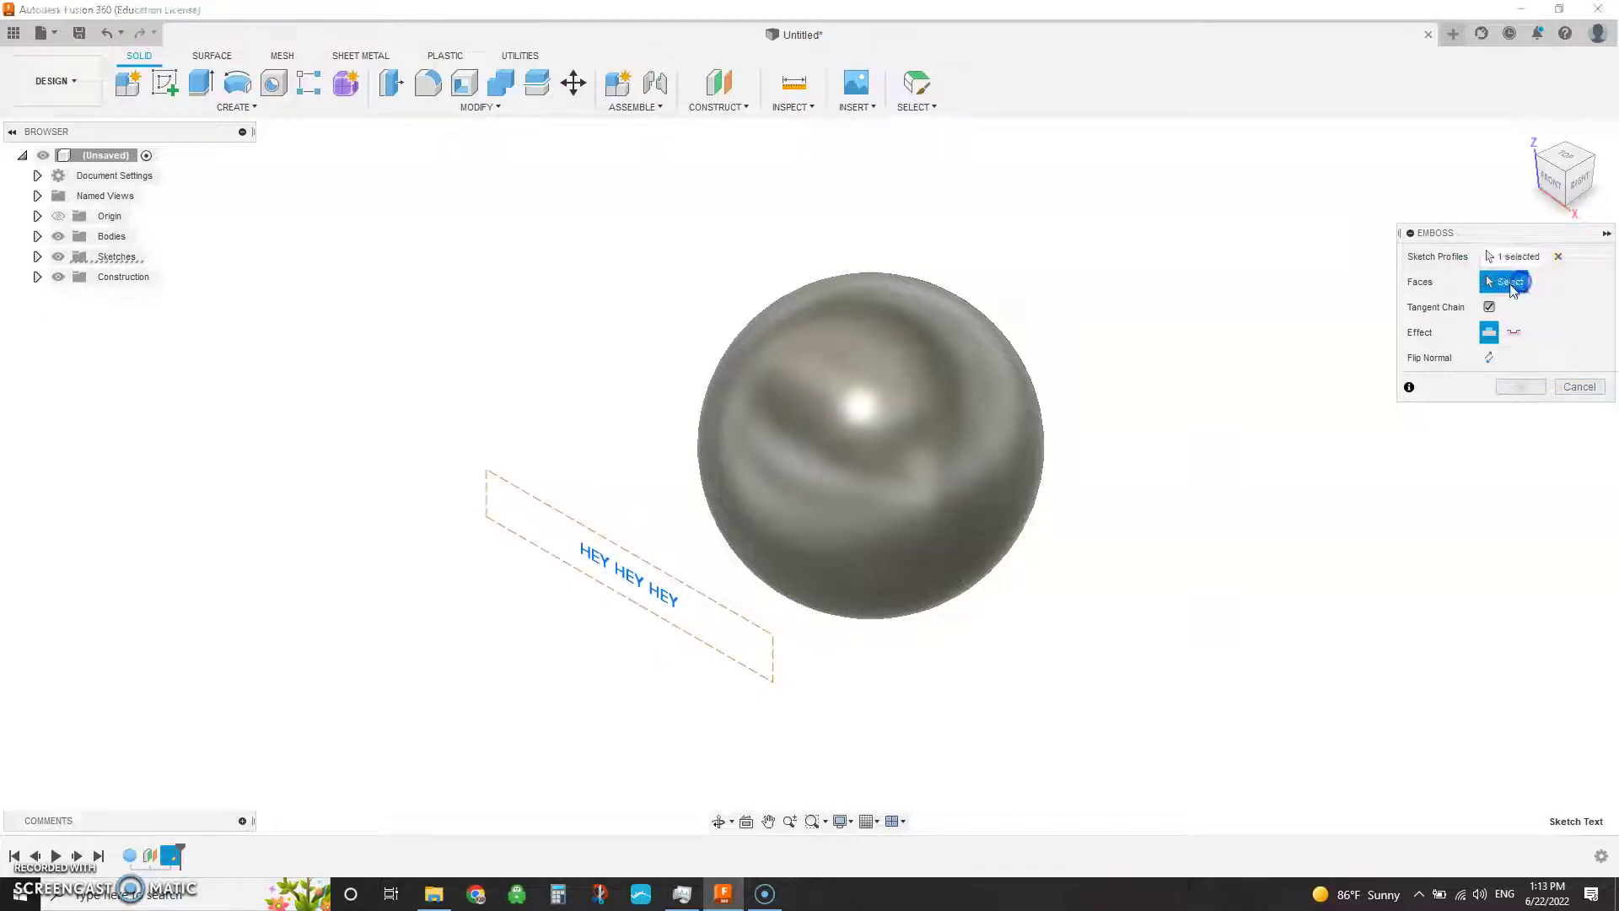
{"action": "left_click", "coordinate": [895, 469]}
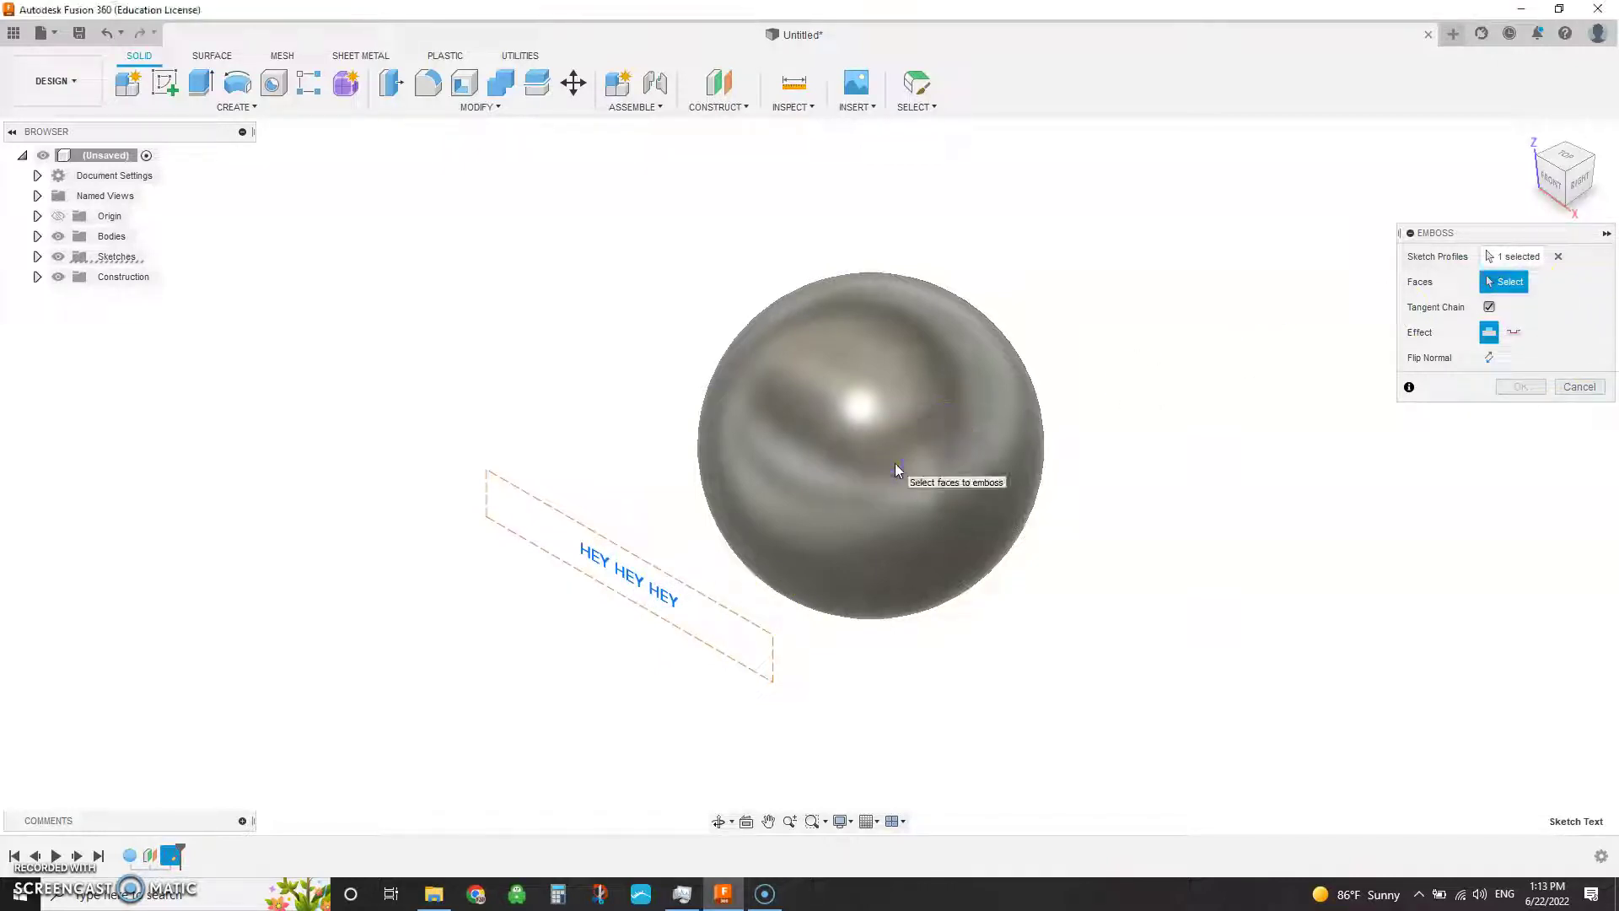
{"action": "left_click", "coordinate": [38, 237]}
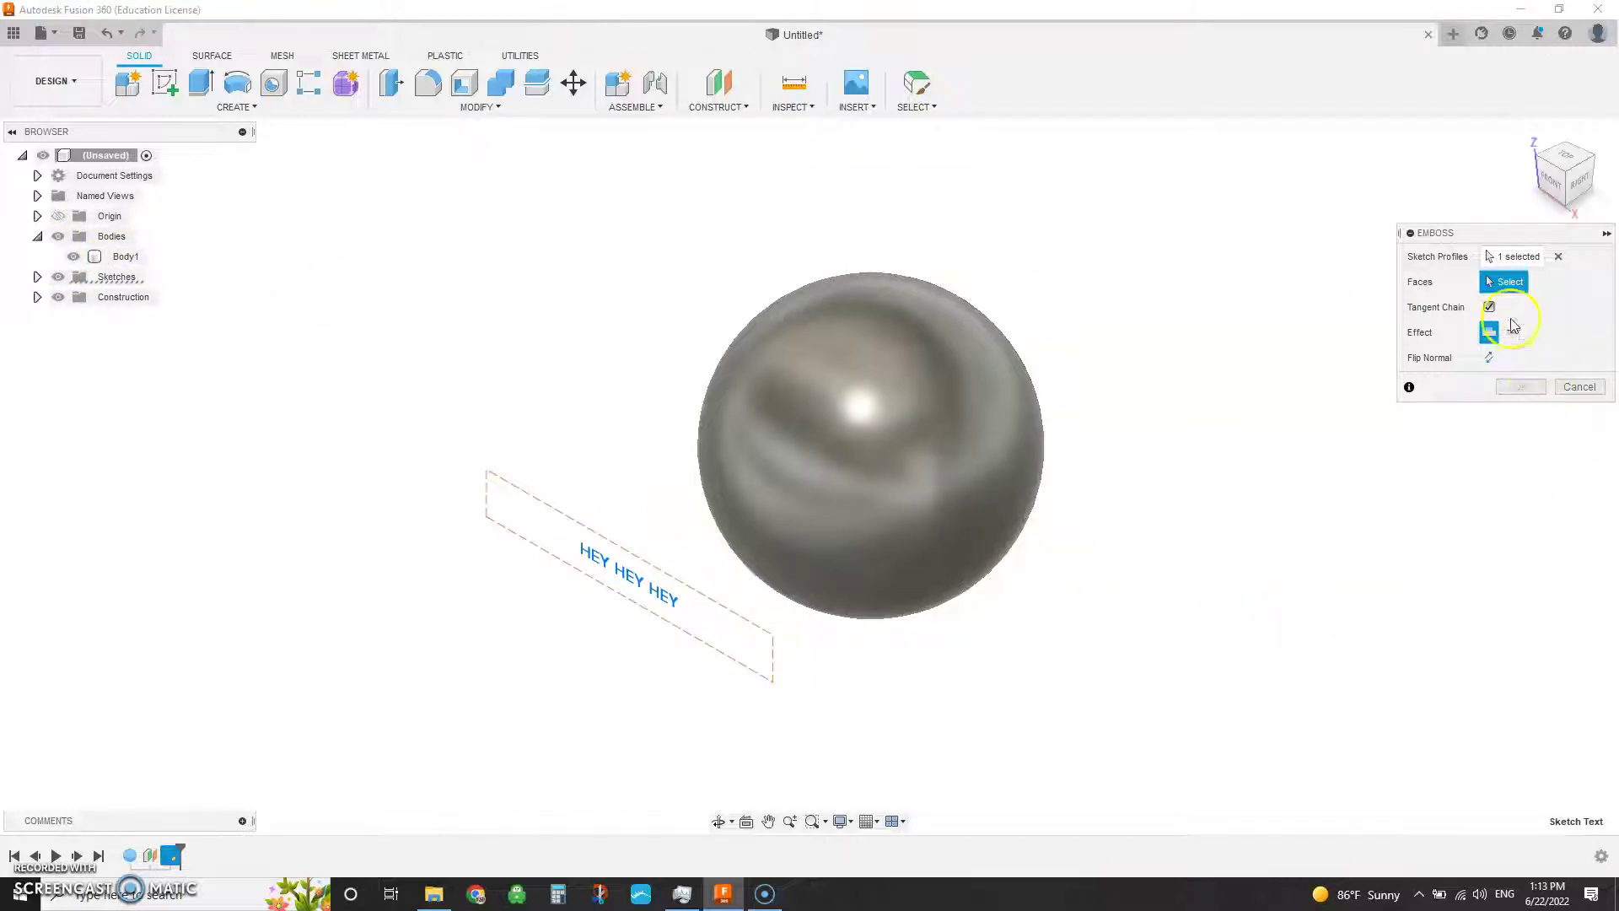
{"action": "left_click", "coordinate": [1580, 386]}
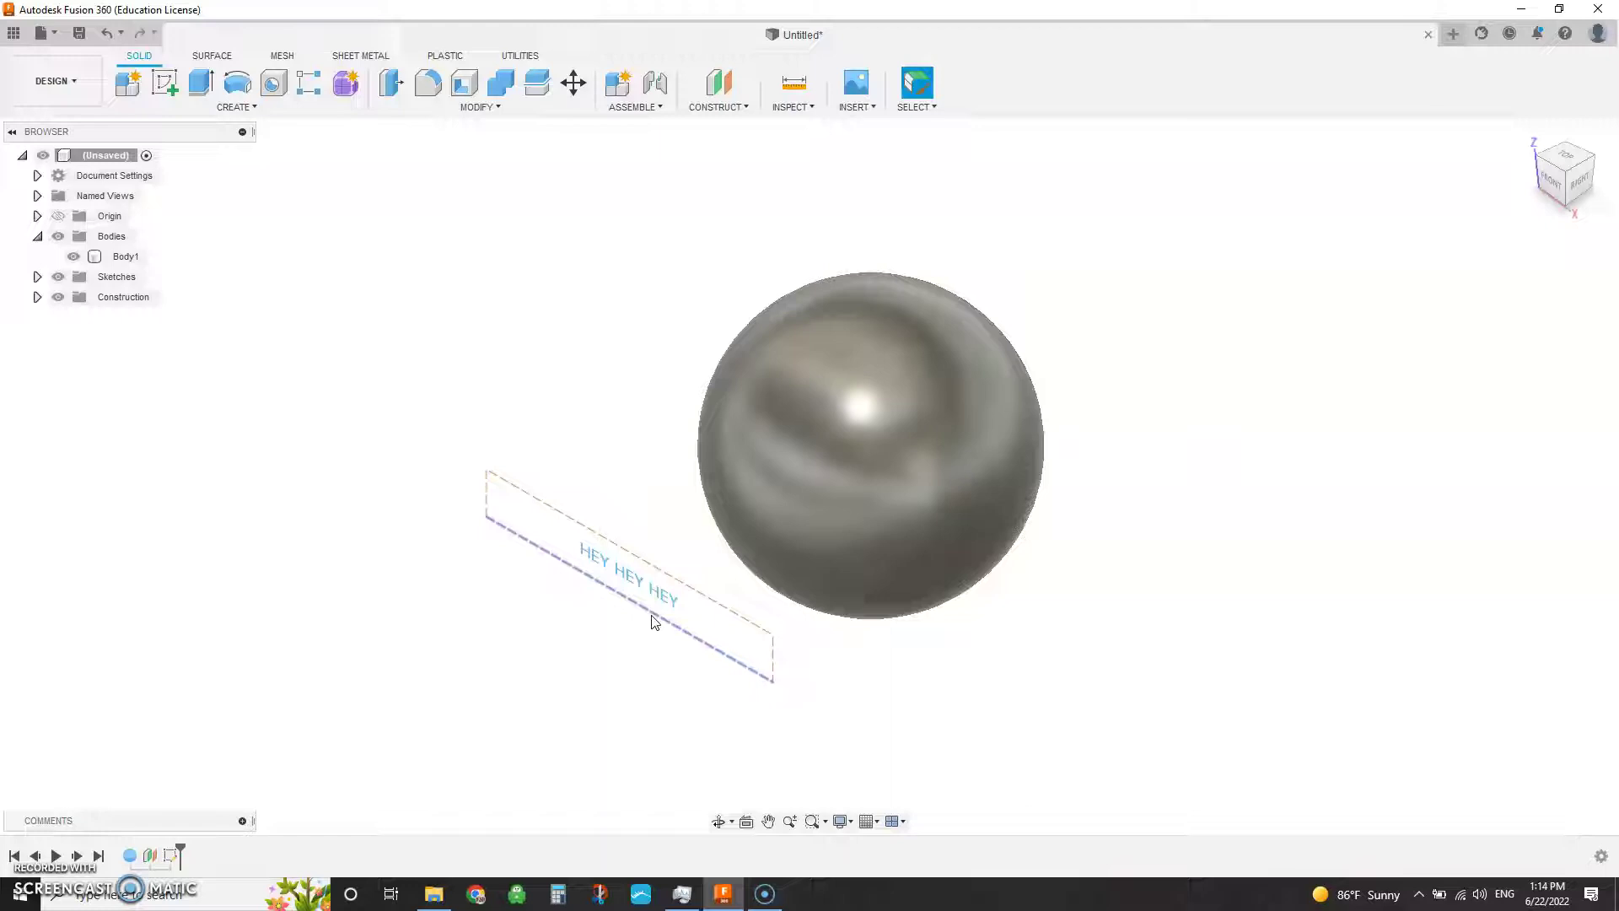
Step: Extrude the HEY HEY HEY text 2.20 in toward the sphere with a Join operation
{"action": "left_click", "coordinate": [634, 572]}
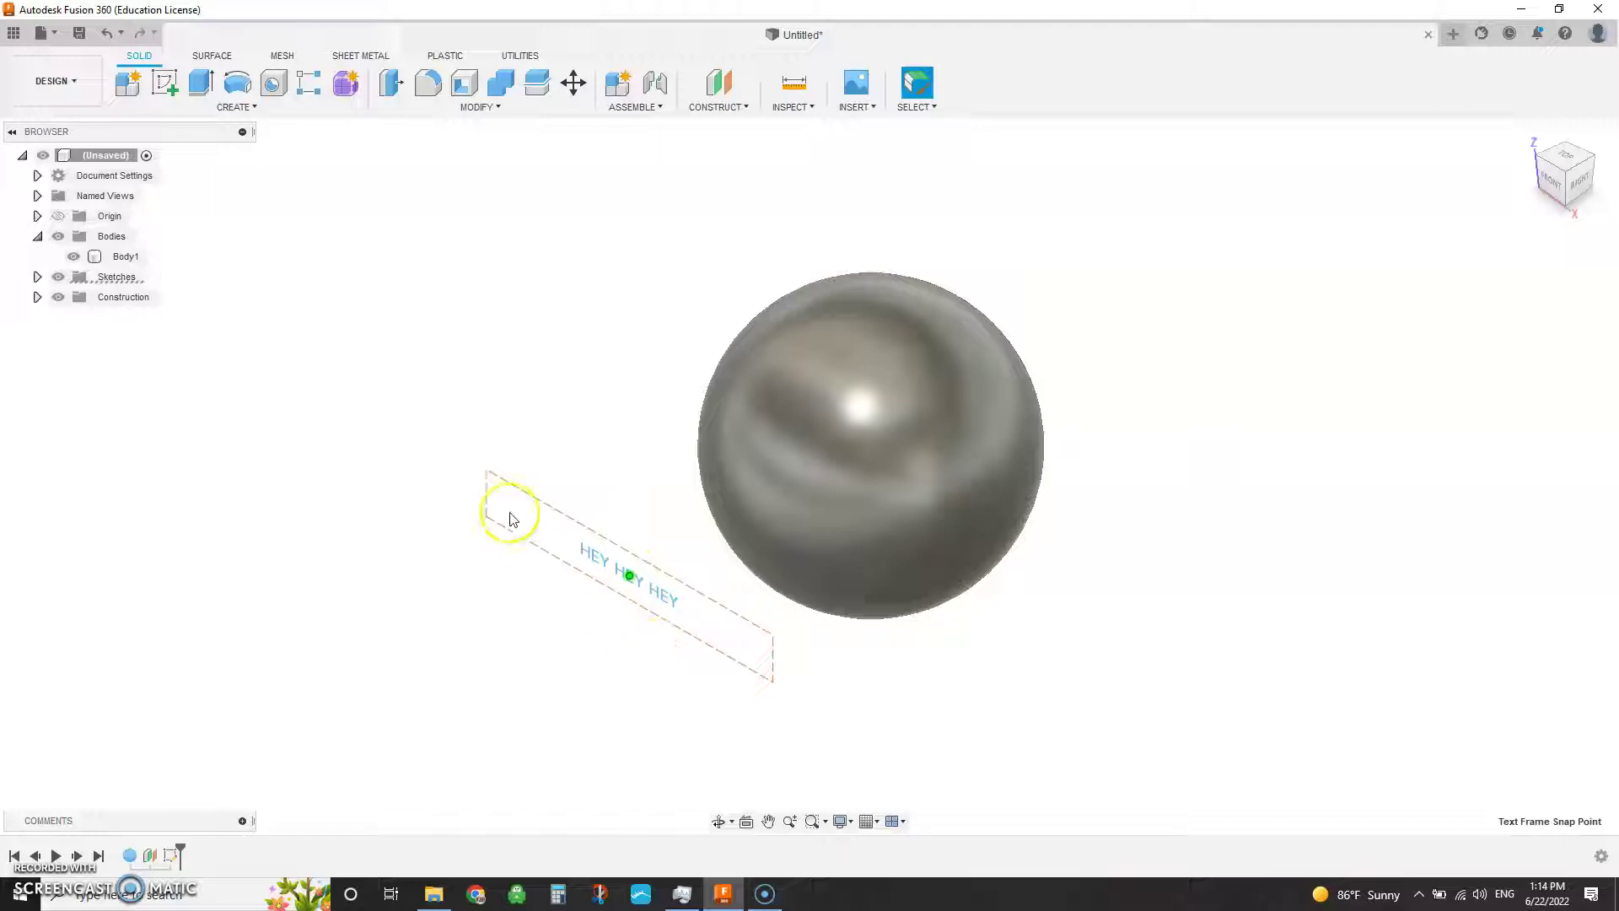
{"action": "key", "text": "e"}
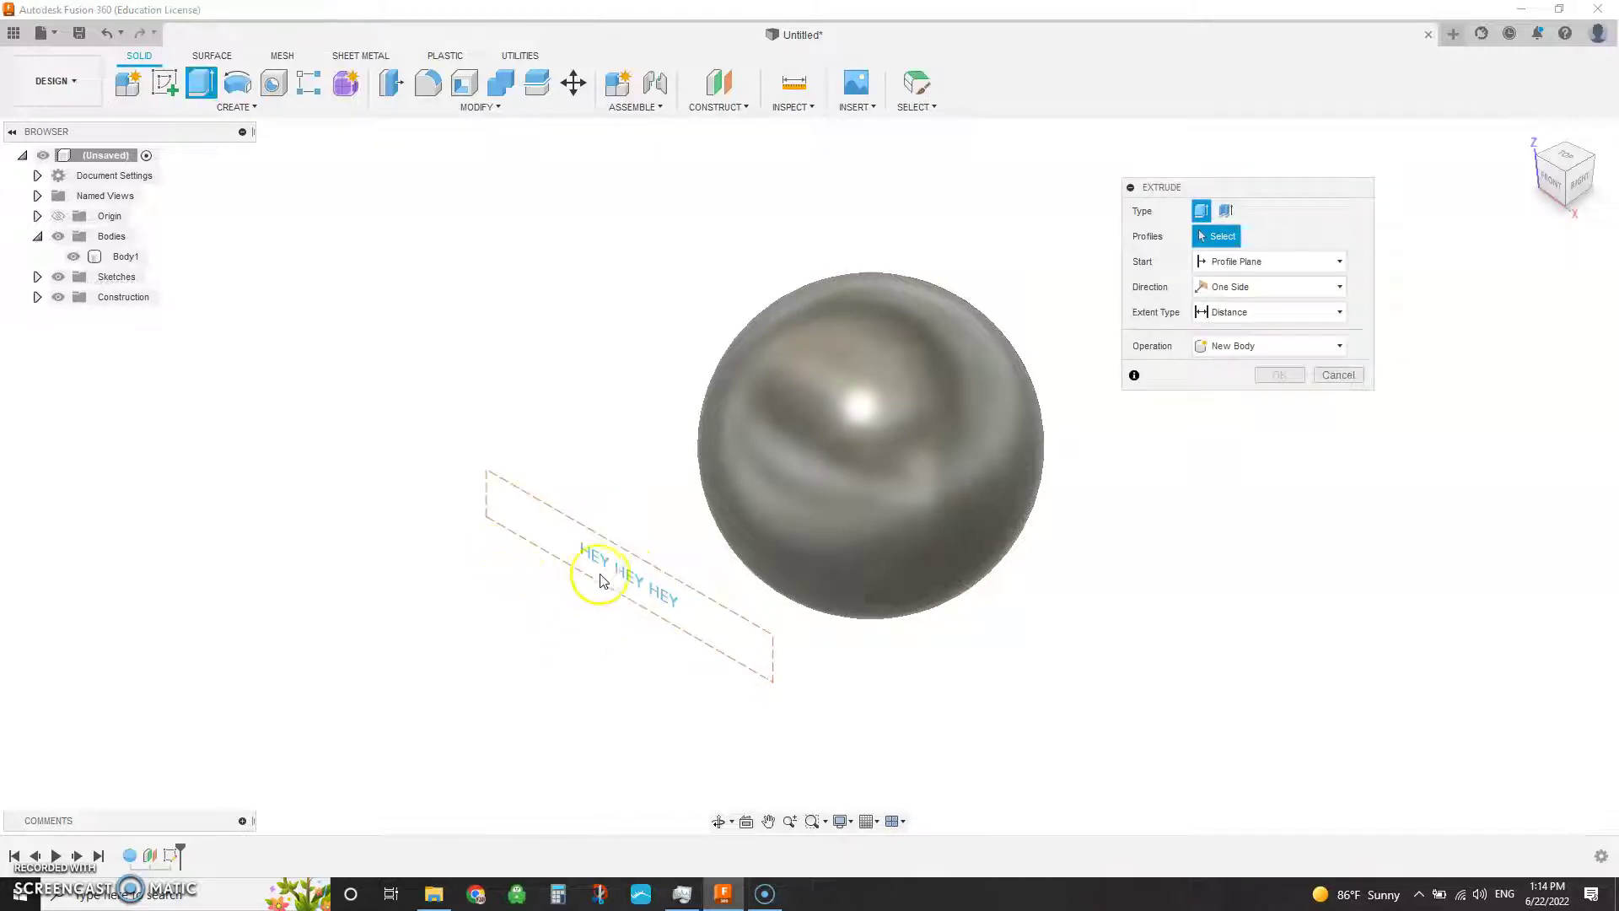
{"action": "left_click", "coordinate": [620, 579]}
{"action": "left_click_drag", "start_coordinate": [631, 572], "coordinate": [904, 444]}
{"action": "left_click", "coordinate": [1265, 397]}
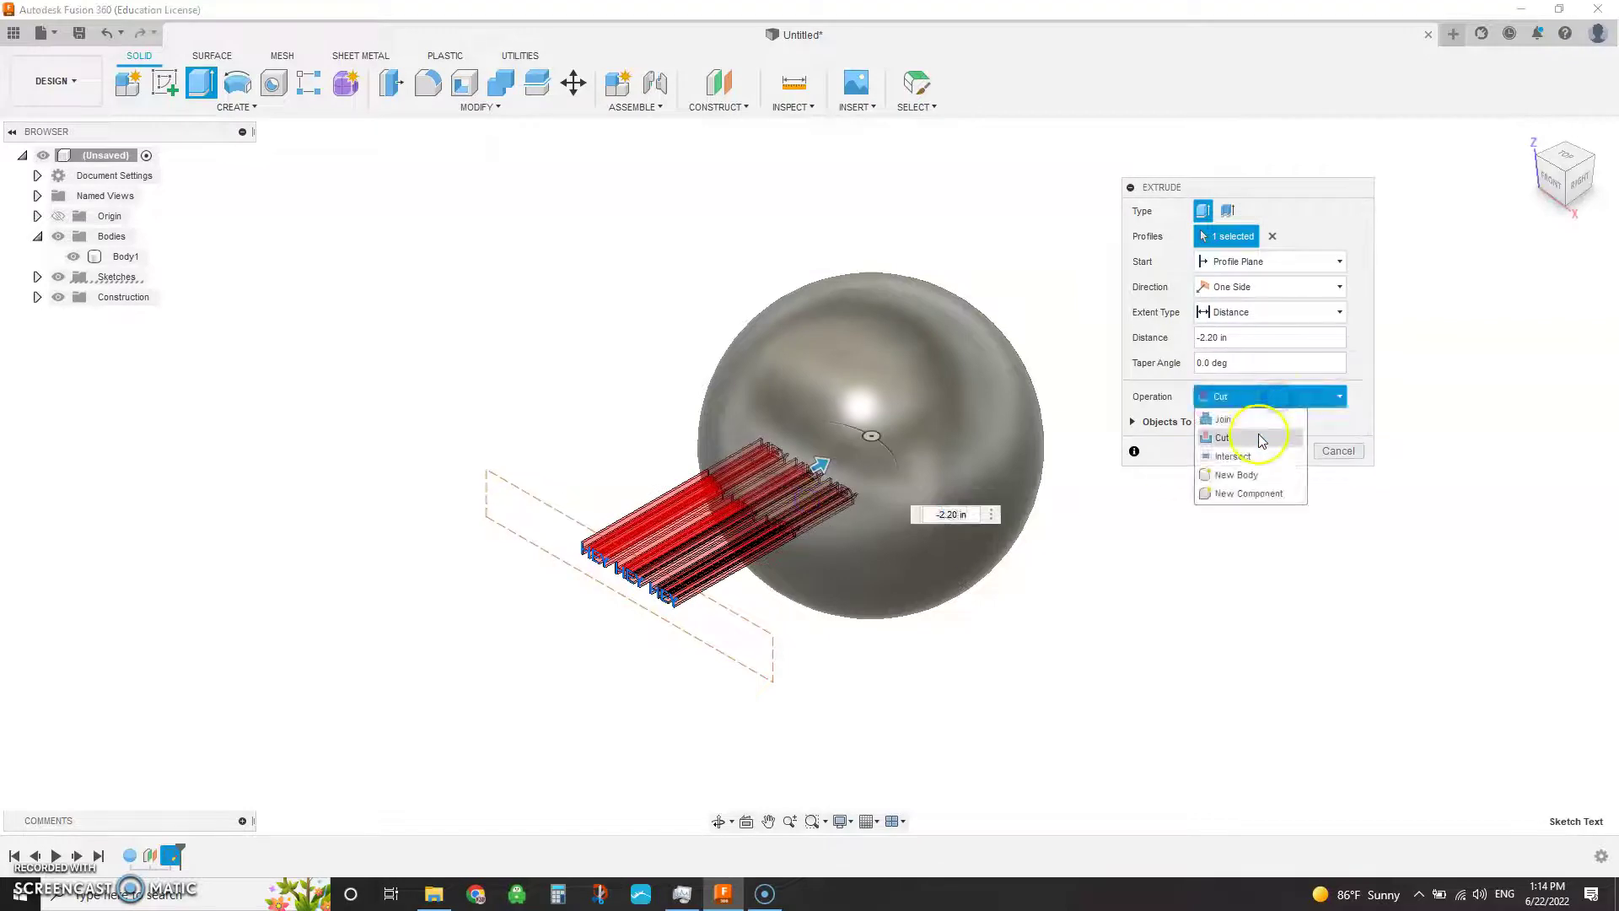
{"action": "left_click", "coordinate": [1219, 419]}
{"action": "left_click", "coordinate": [1281, 426]}
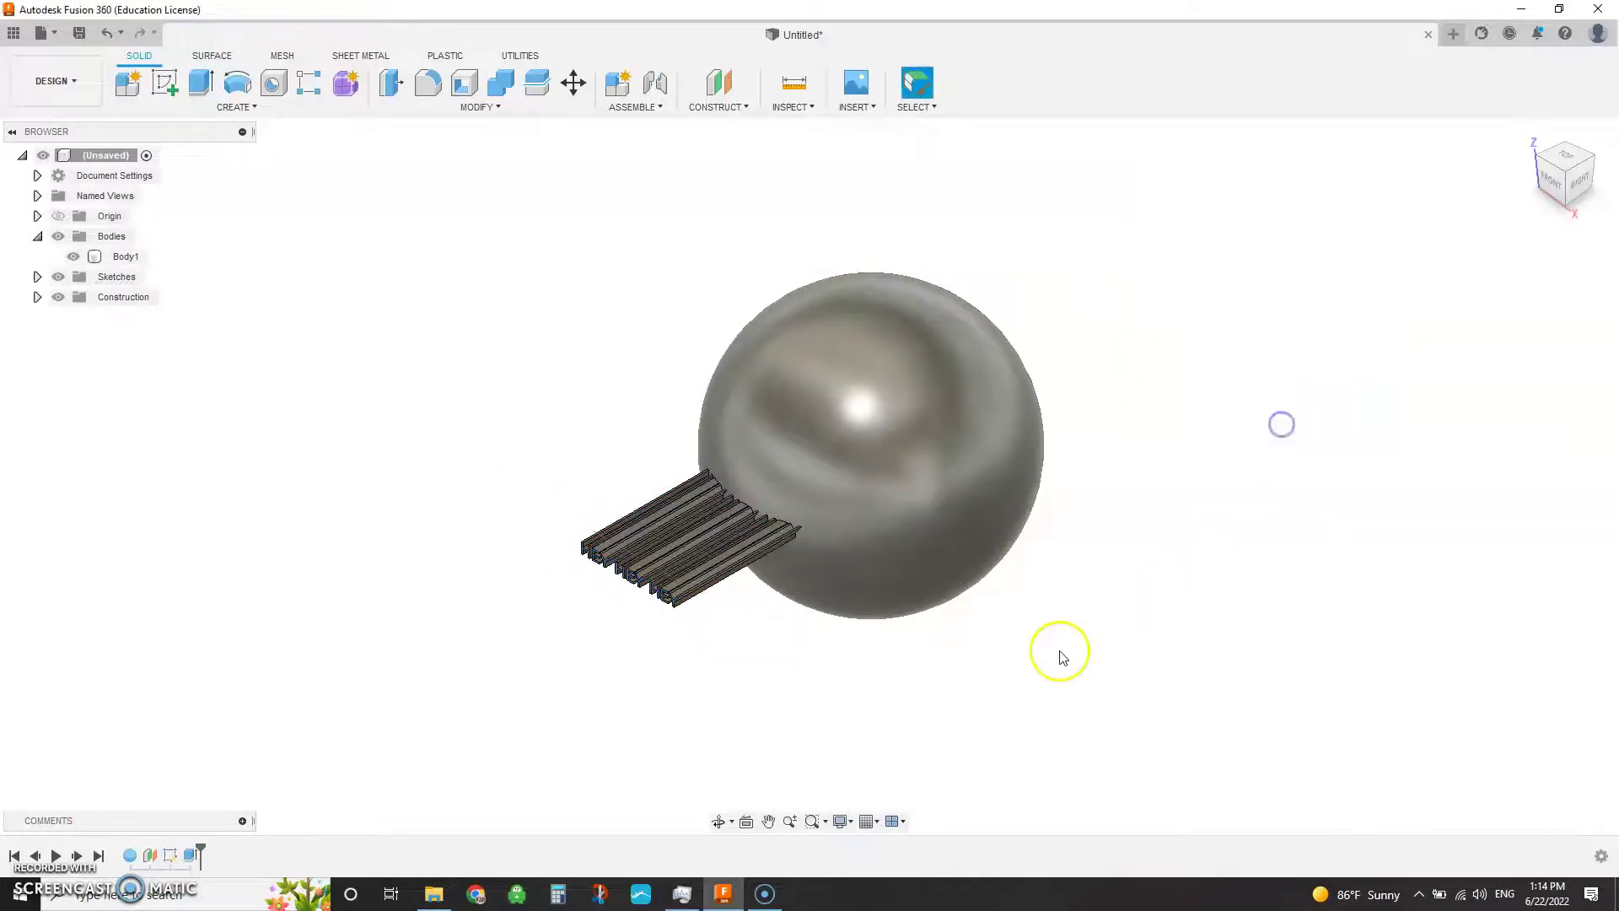
{"action": "left_click", "coordinate": [748, 509]}
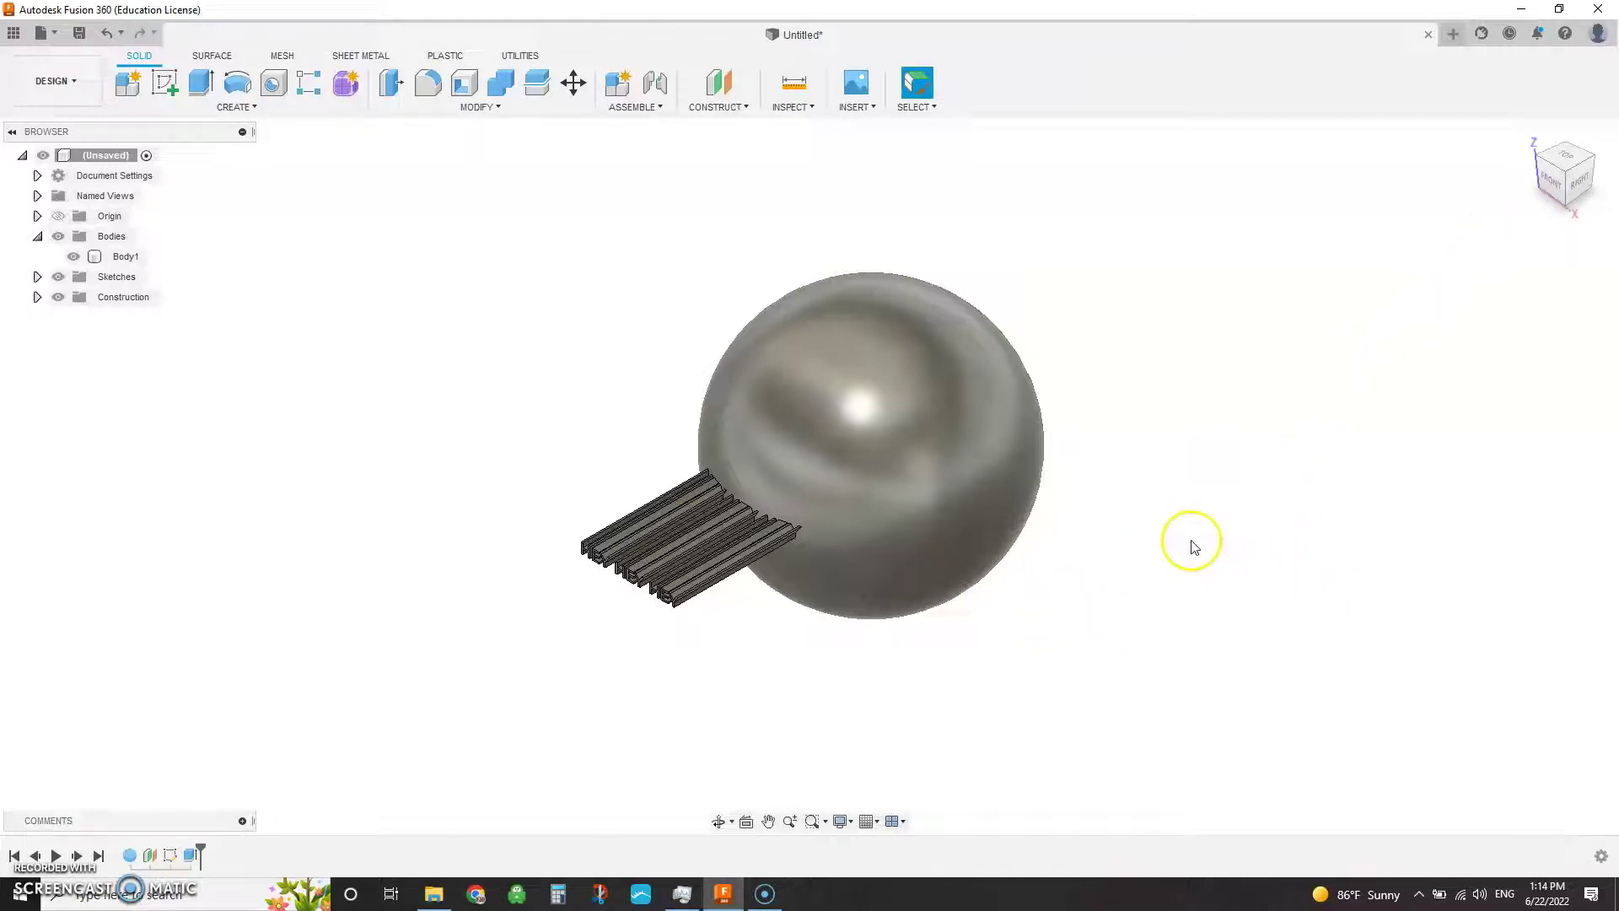
Step: Undo the text extrusion and show the text sketch in the browser, viewed from the front
{"action": "key", "text": "ctrl+z"}
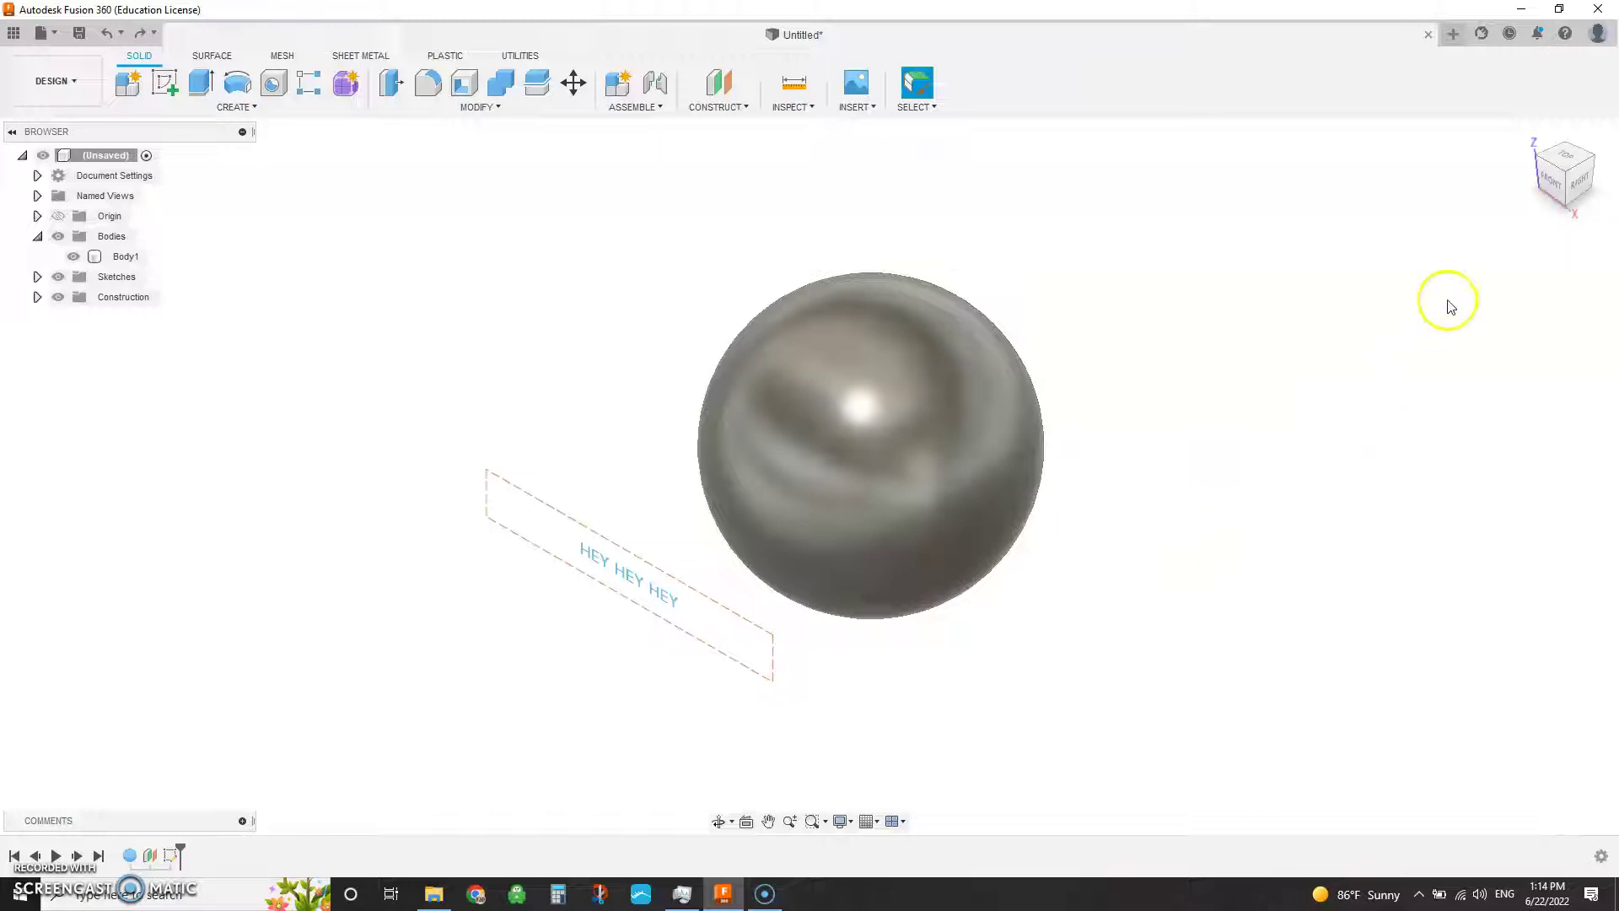
{"action": "left_click", "coordinate": [1552, 177]}
{"action": "left_click", "coordinate": [873, 555]}
{"action": "key", "text": "Escape"}
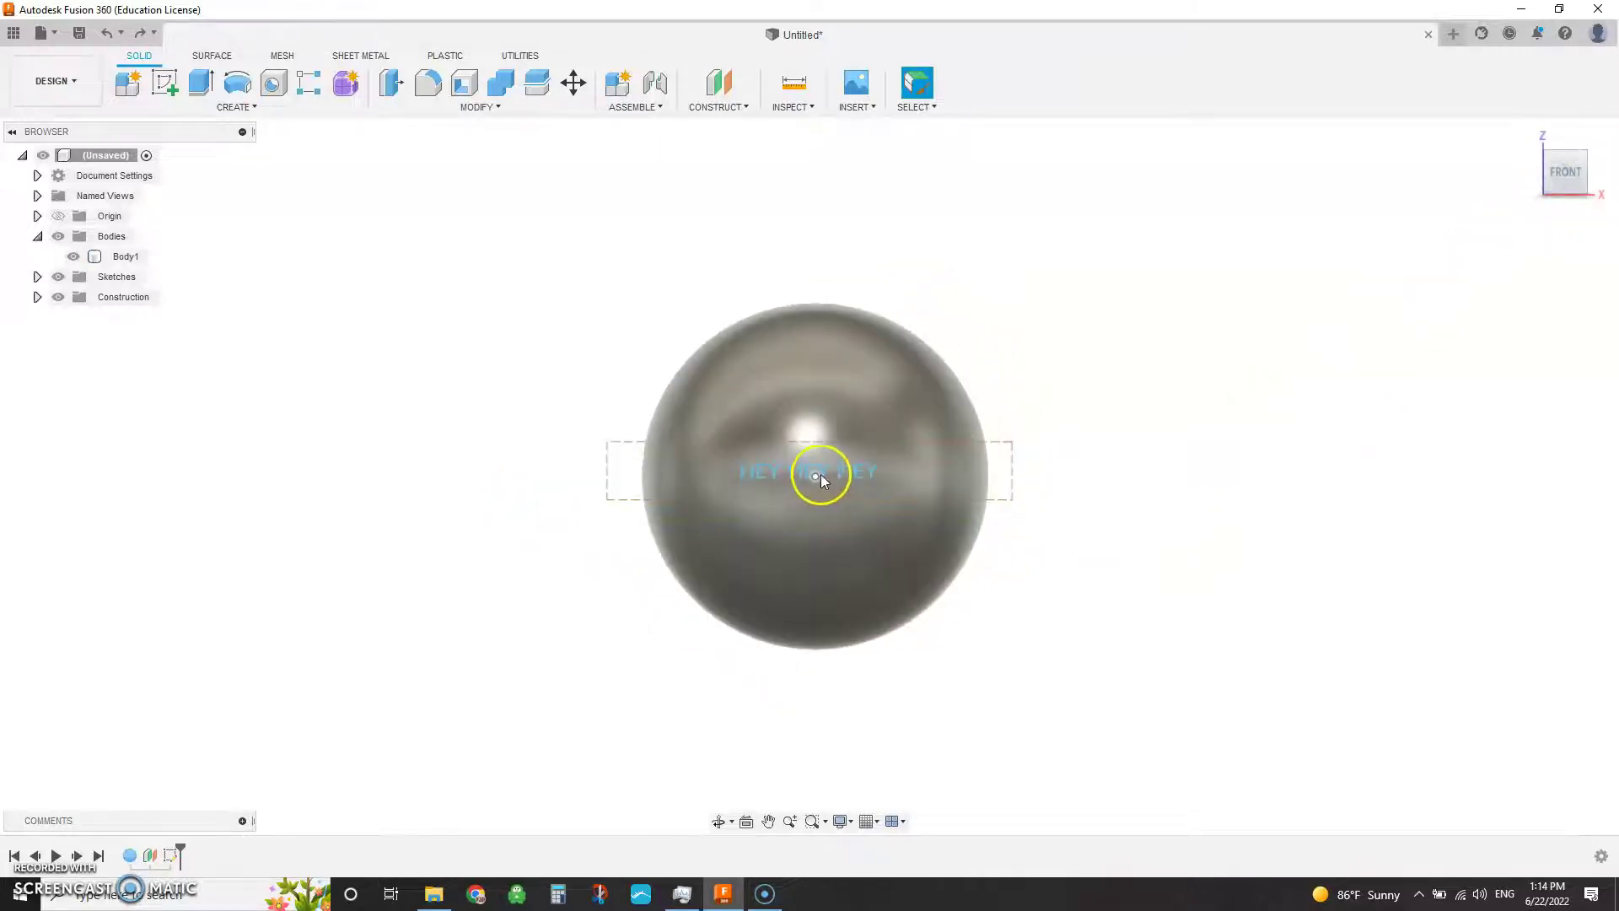
{"action": "left_click", "coordinate": [836, 468]}
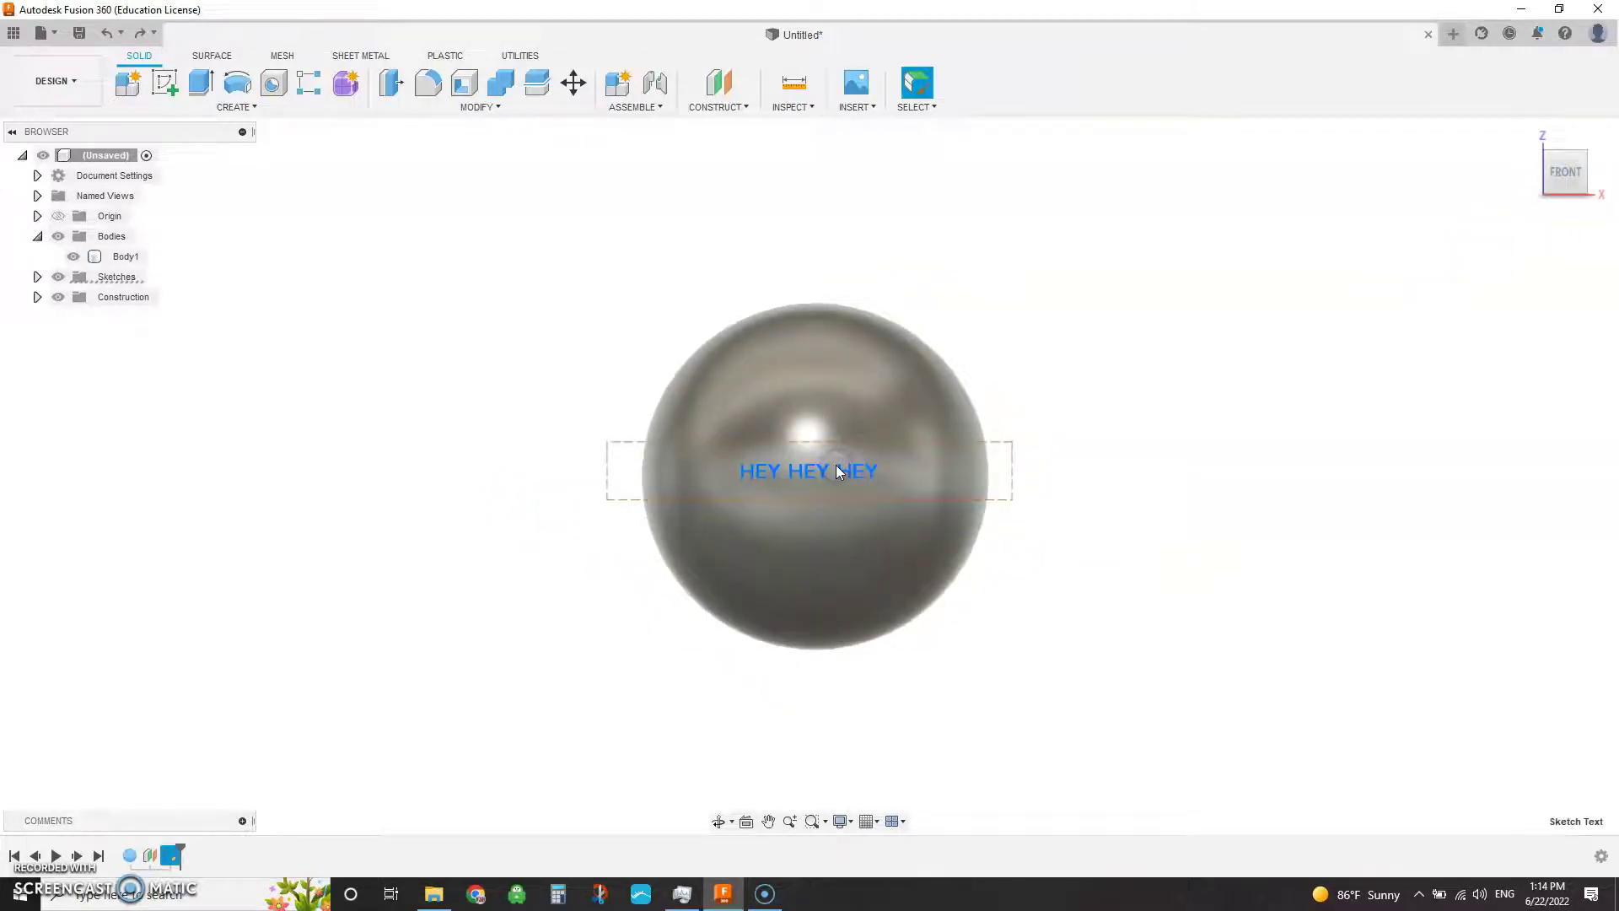
{"action": "left_click", "coordinate": [862, 486]}
{"action": "left_click", "coordinate": [853, 468]}
{"action": "left_click", "coordinate": [72, 287]}
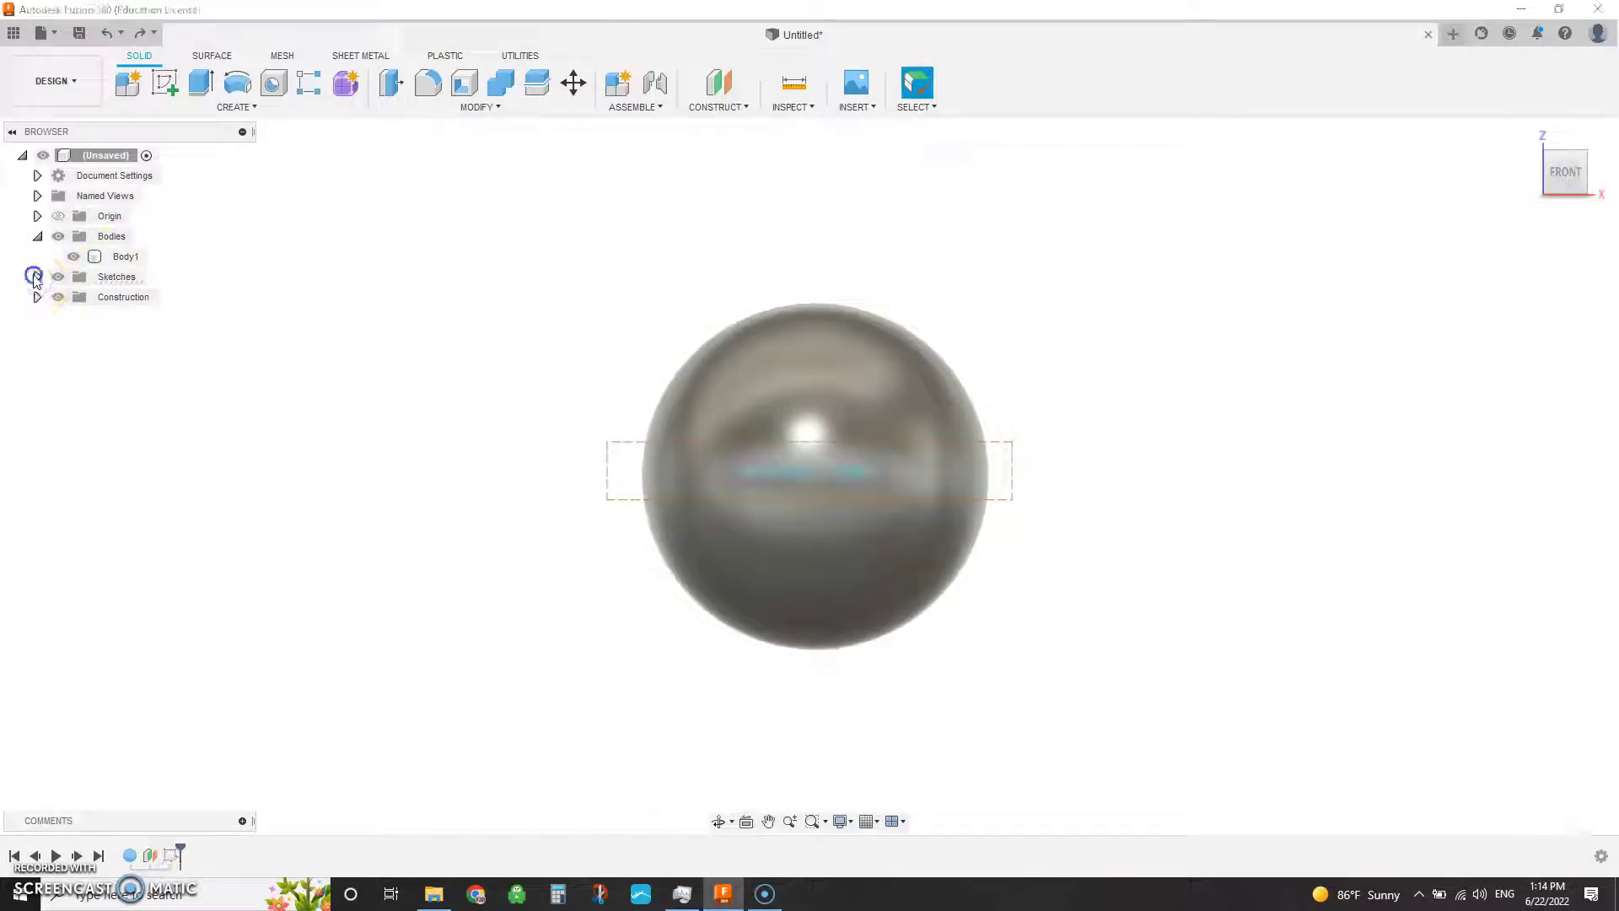
{"action": "left_click", "coordinate": [37, 277]}
Step: Edit the text sketch, adding more HEY words so it repeats eight times
{"action": "right_click", "coordinate": [124, 299]}
{"action": "left_click", "coordinate": [159, 353]}
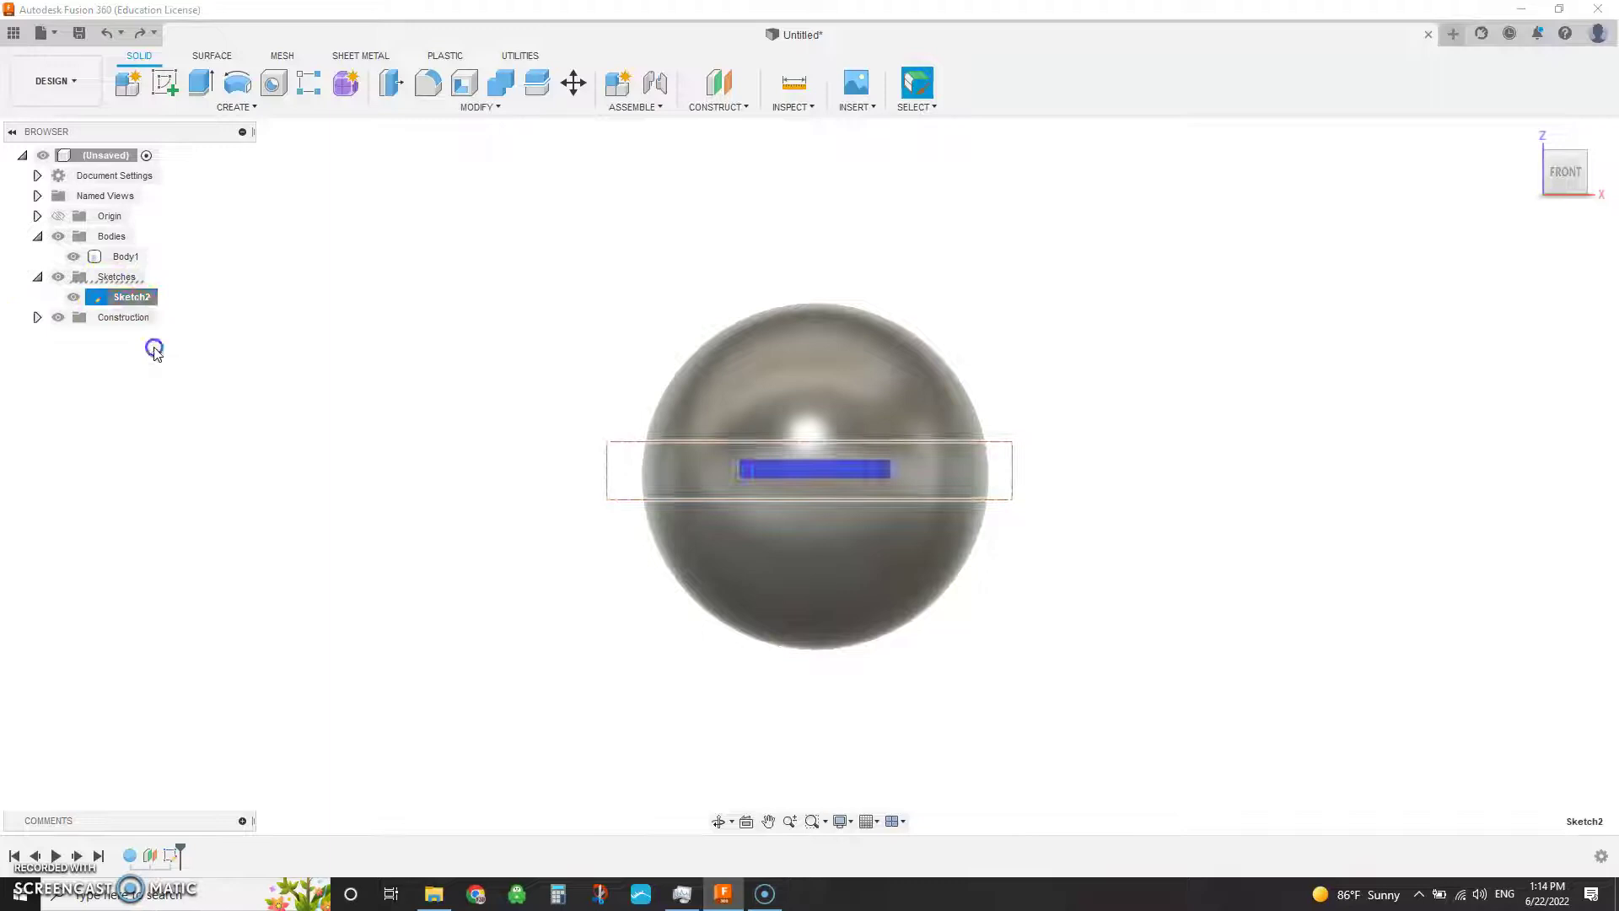
{"action": "left_click", "coordinate": [846, 469]}
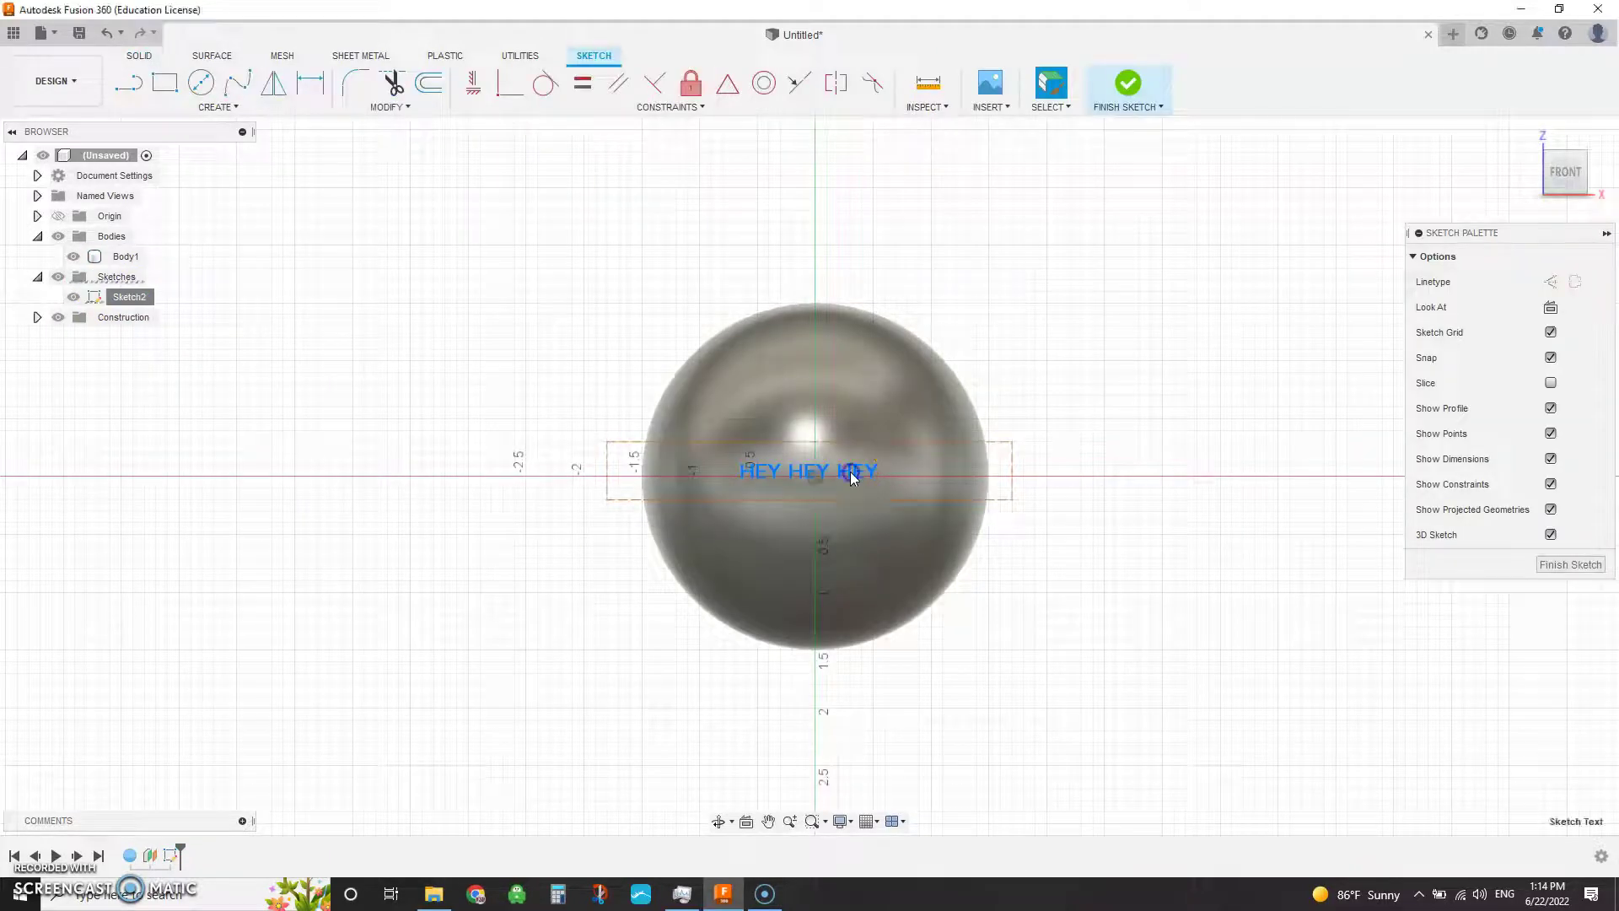
{"action": "double_click", "coordinate": [886, 472]}
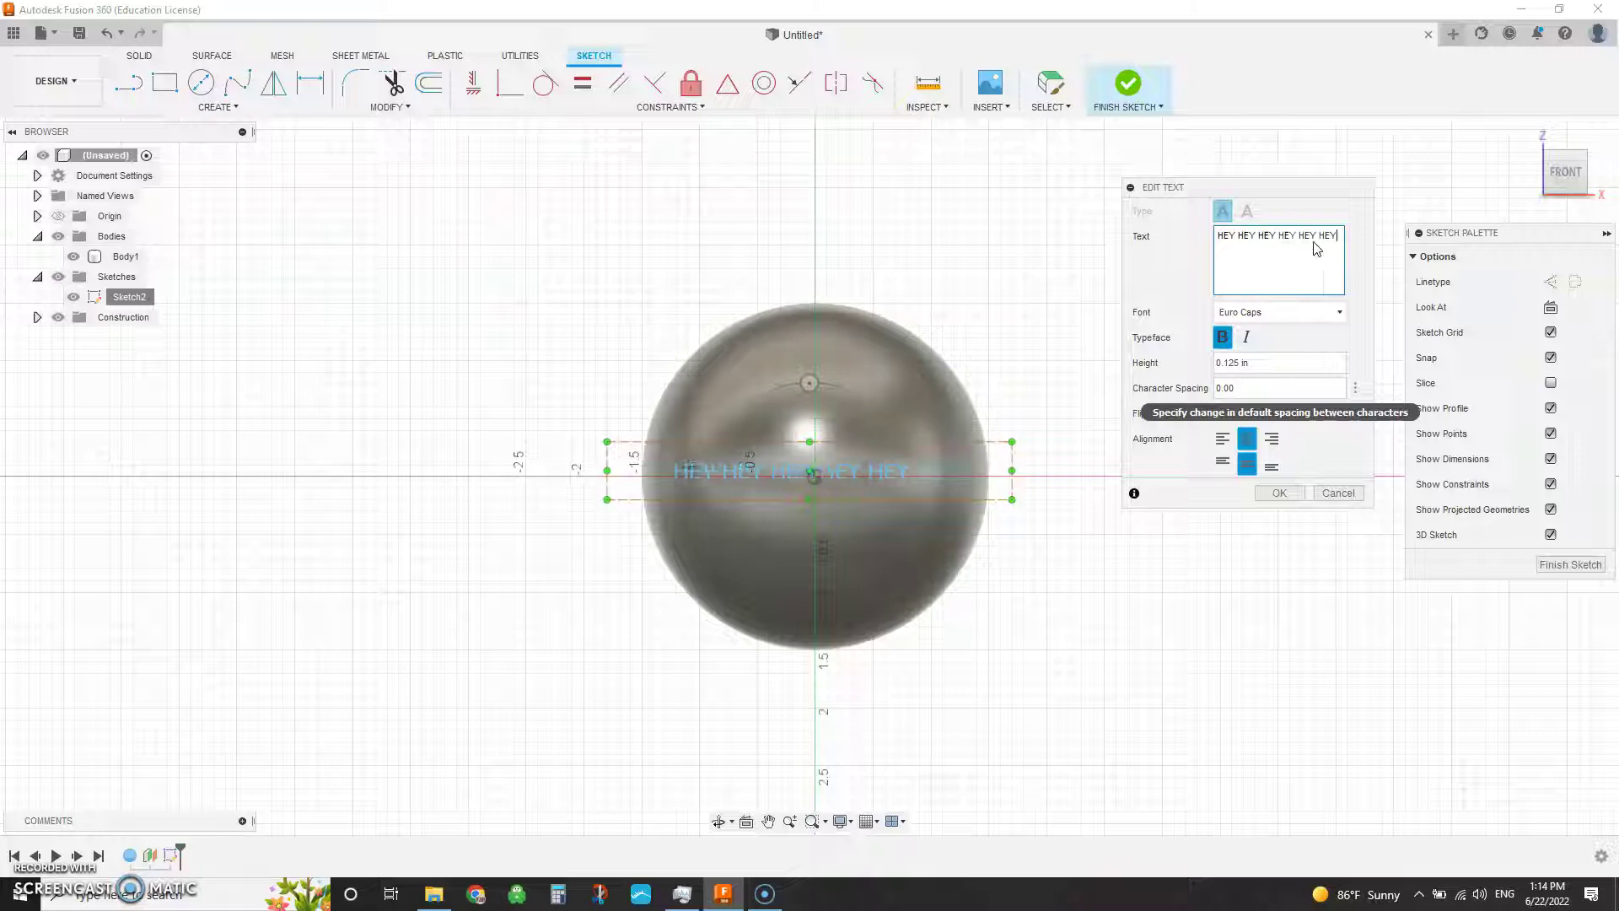
{"action": "type", "text": "EY HEY"}
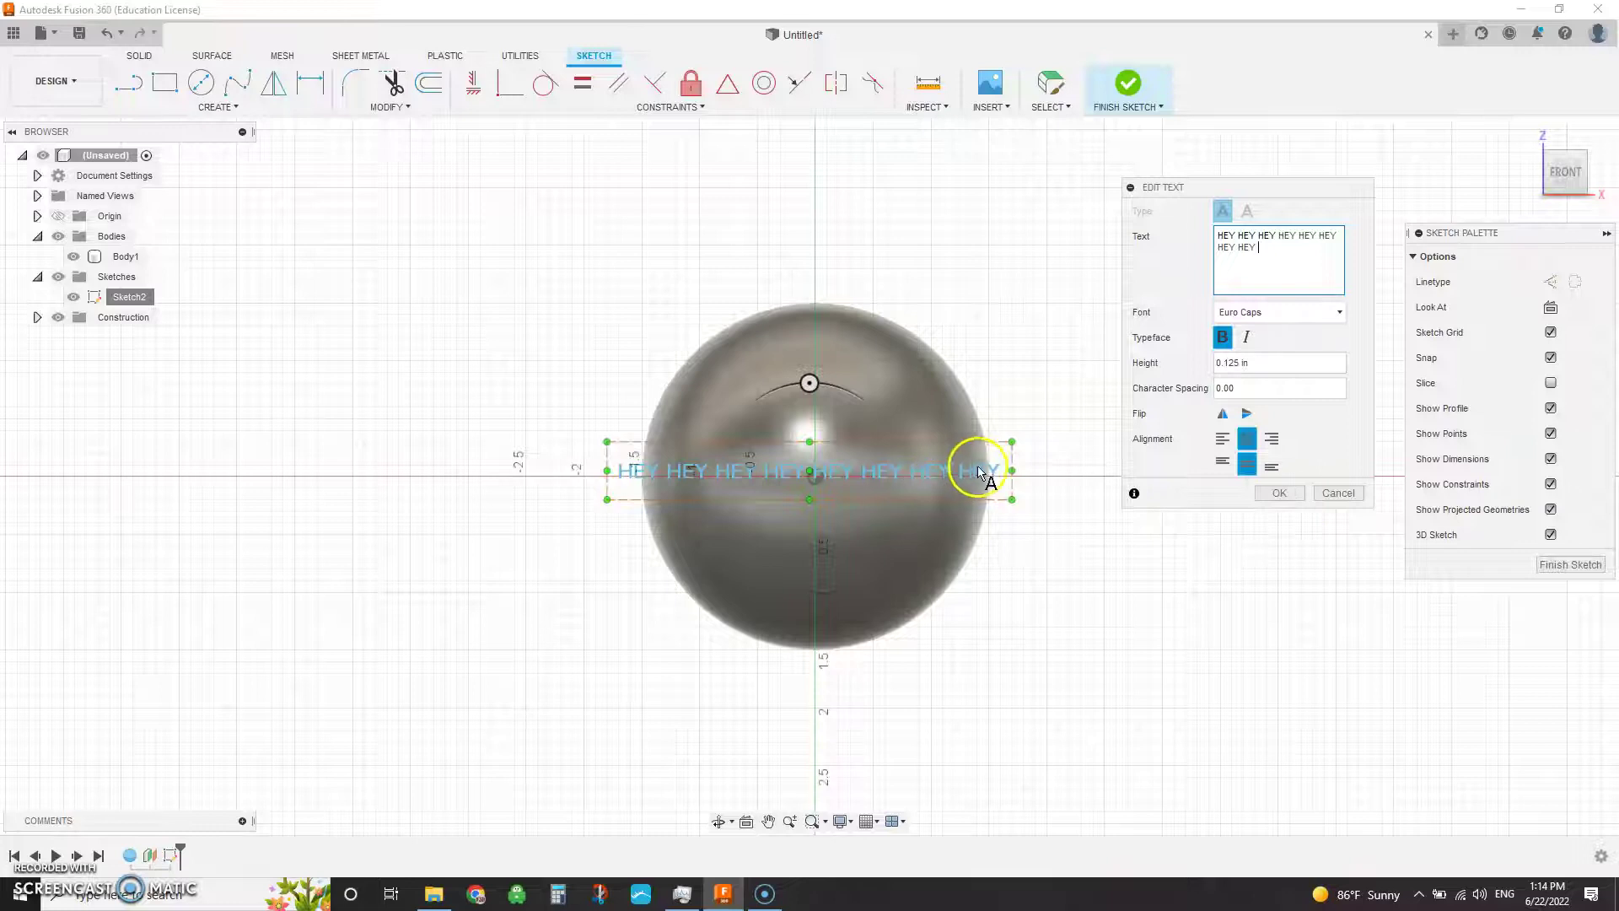
{"action": "left_click", "coordinate": [1280, 493]}
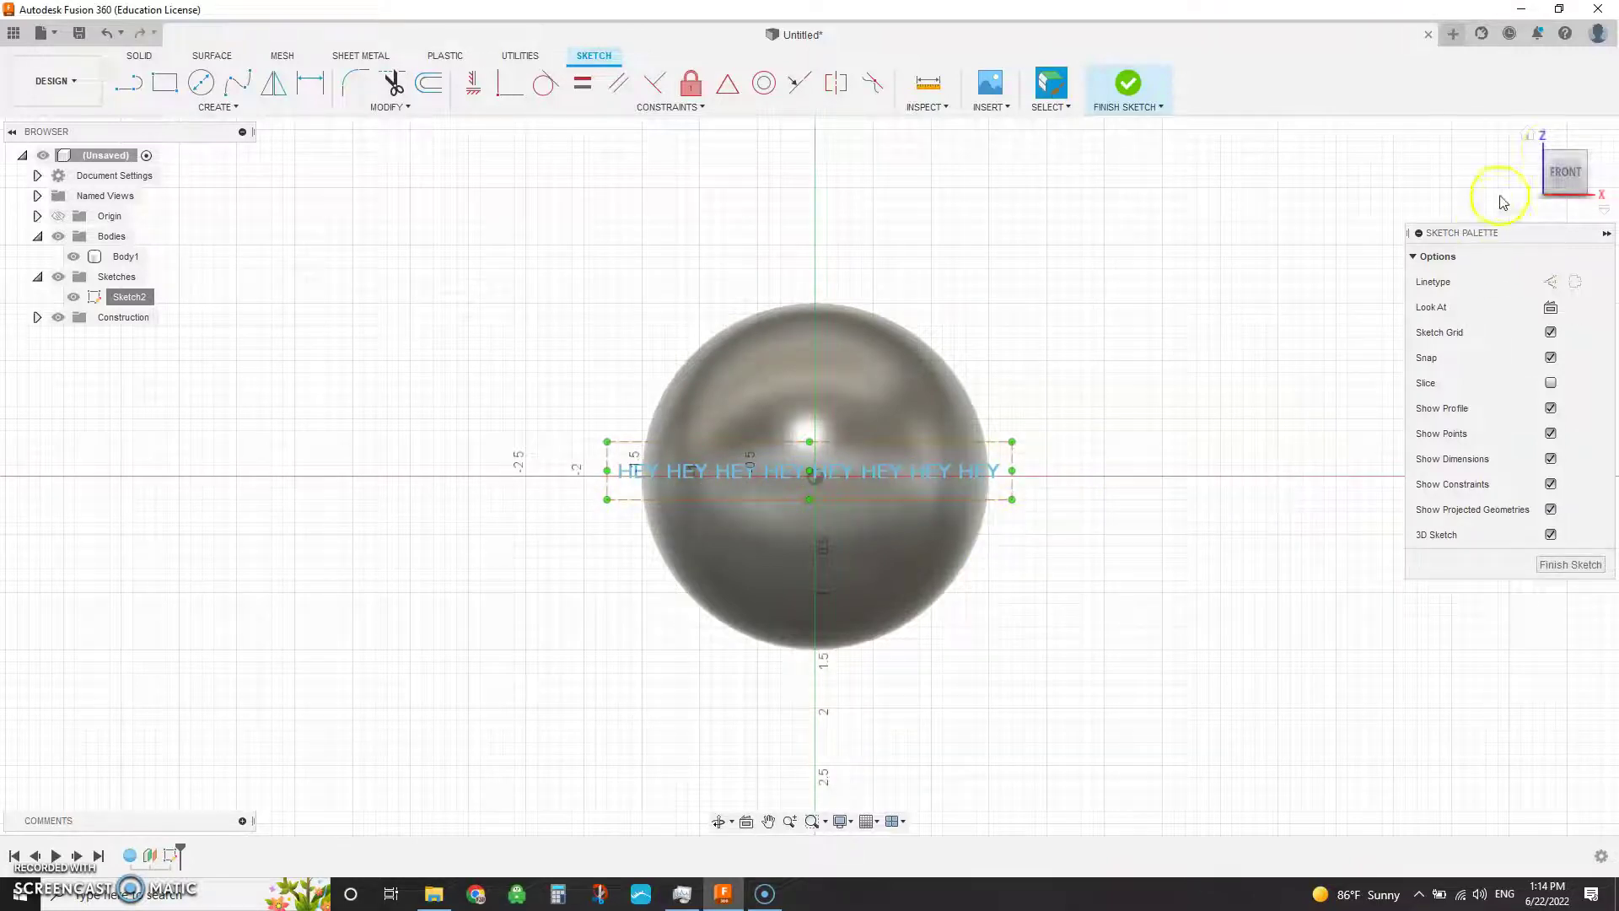
Step: Extrude the eight-HEY lettering 2.70 in back through the sphere with a Join operation
{"action": "left_click", "coordinate": [1529, 135]}
{"action": "middle_click_drag", "start_coordinate": [932, 644], "coordinate": [705, 609], "text": "shift"}
{"action": "key", "text": "e"}
{"action": "left_click", "coordinate": [772, 477]}
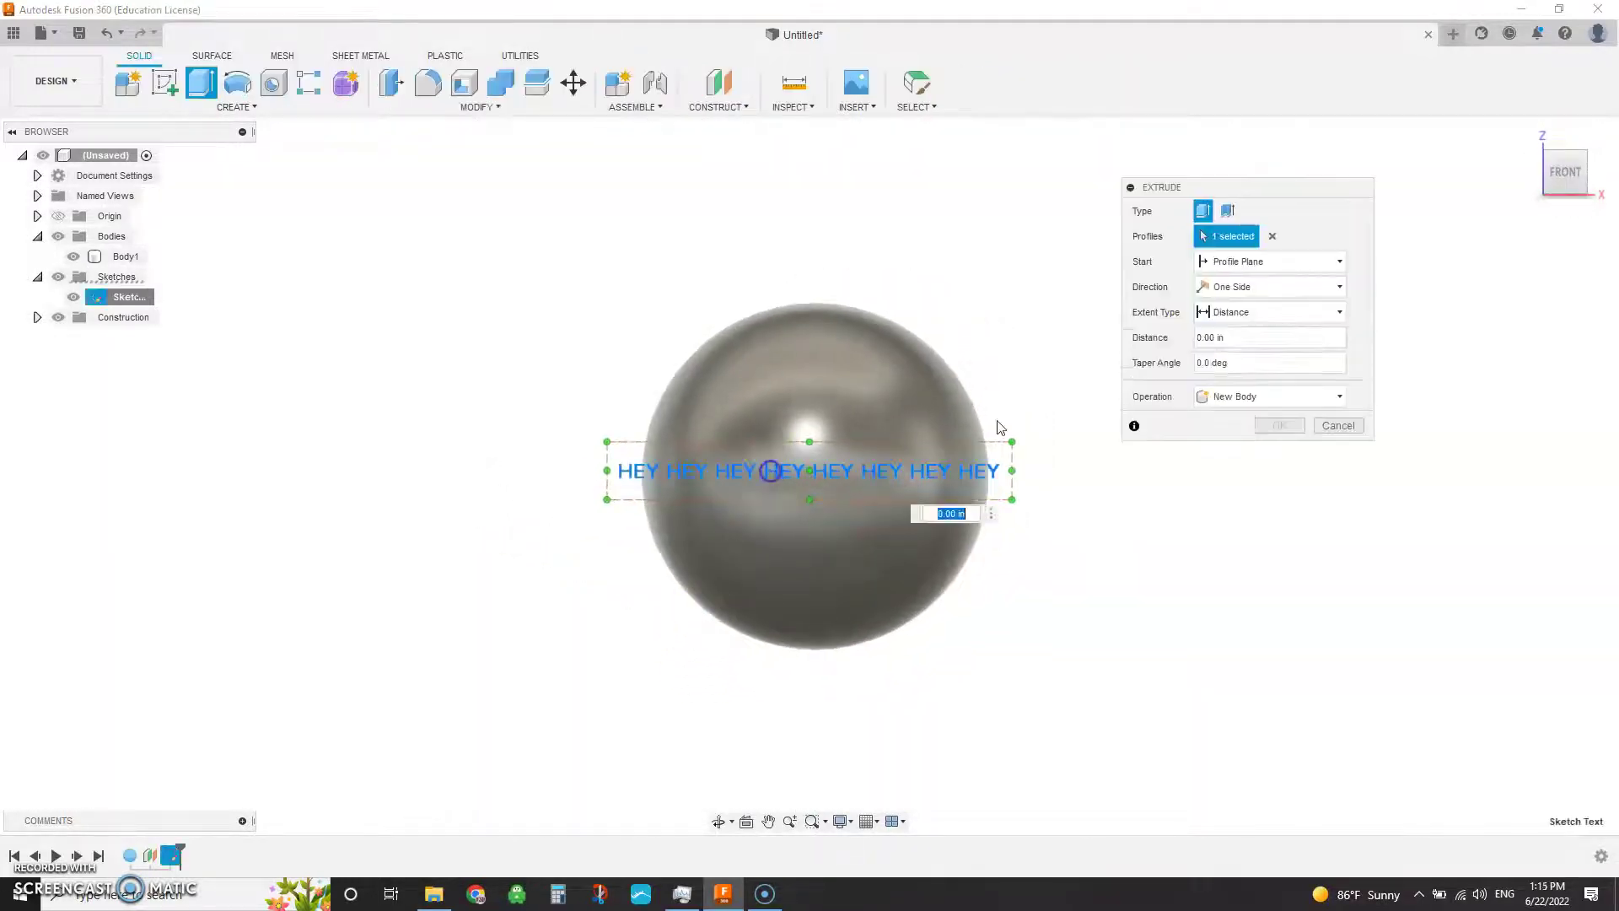
{"action": "left_click", "coordinate": [1528, 135]}
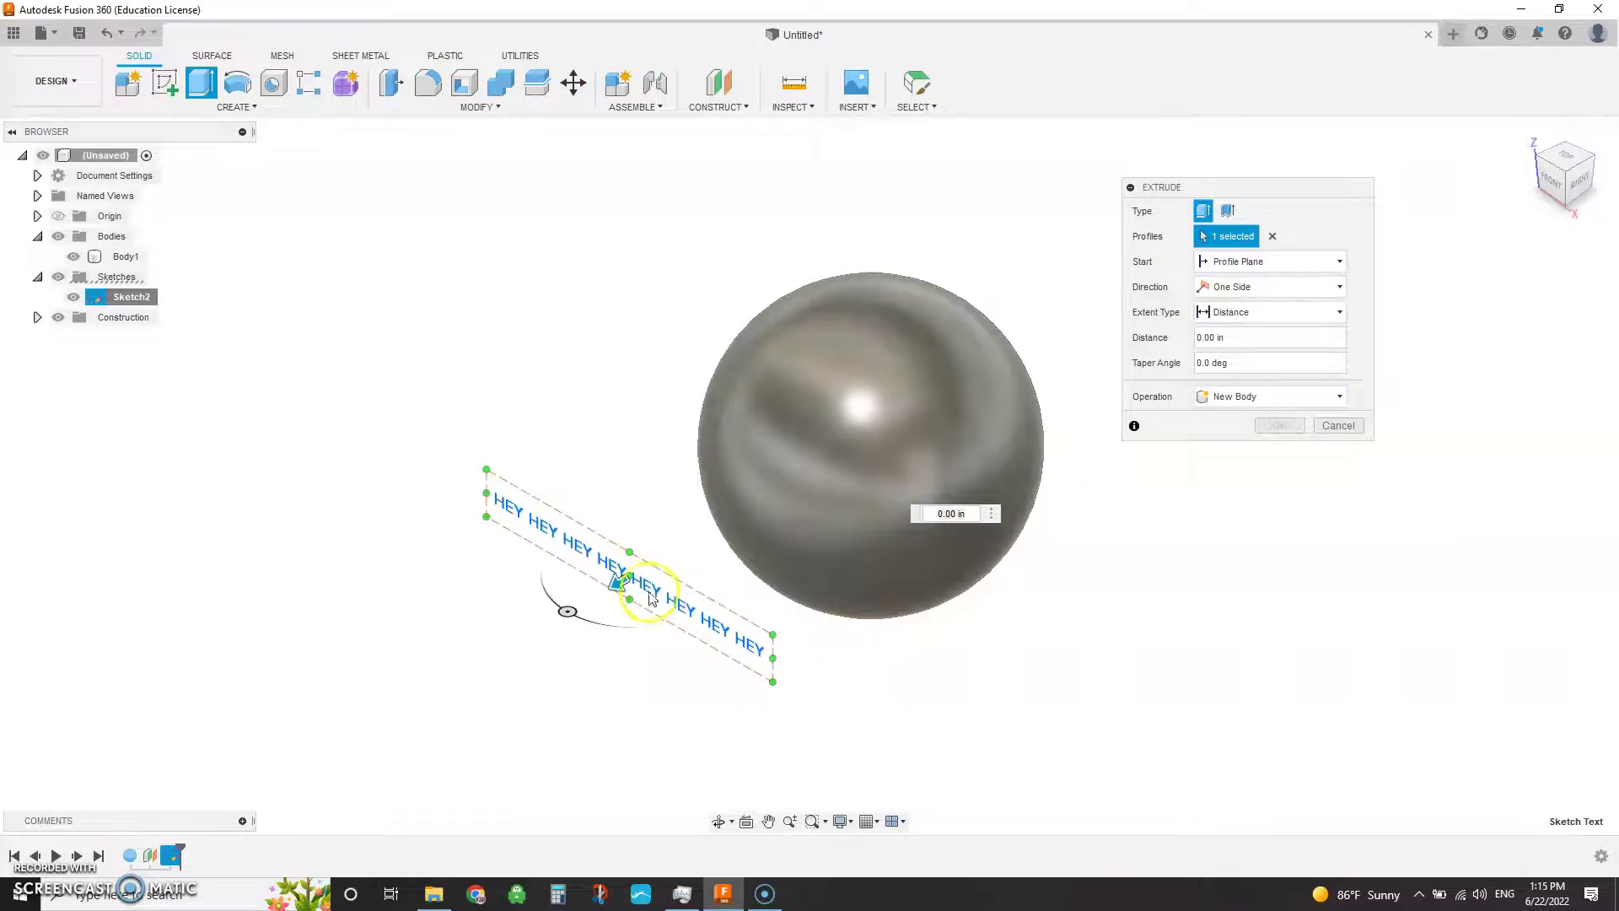
{"action": "left_click_drag", "start_coordinate": [620, 582], "coordinate": [837, 463]}
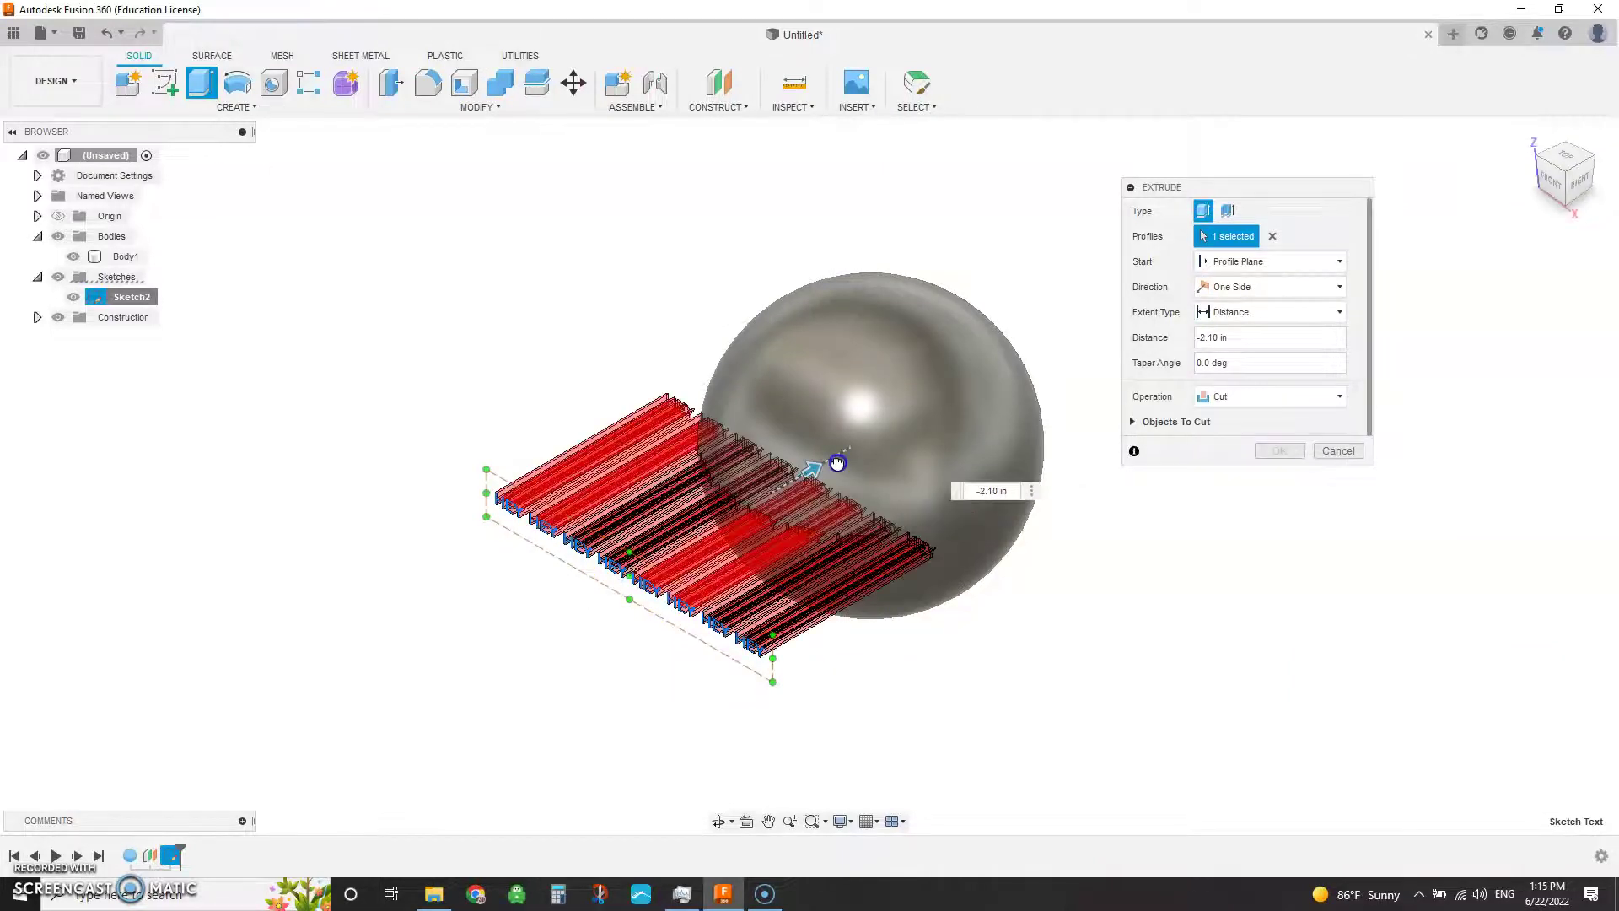
{"action": "left_click", "coordinate": [1320, 397]}
{"action": "left_click", "coordinate": [1283, 418]}
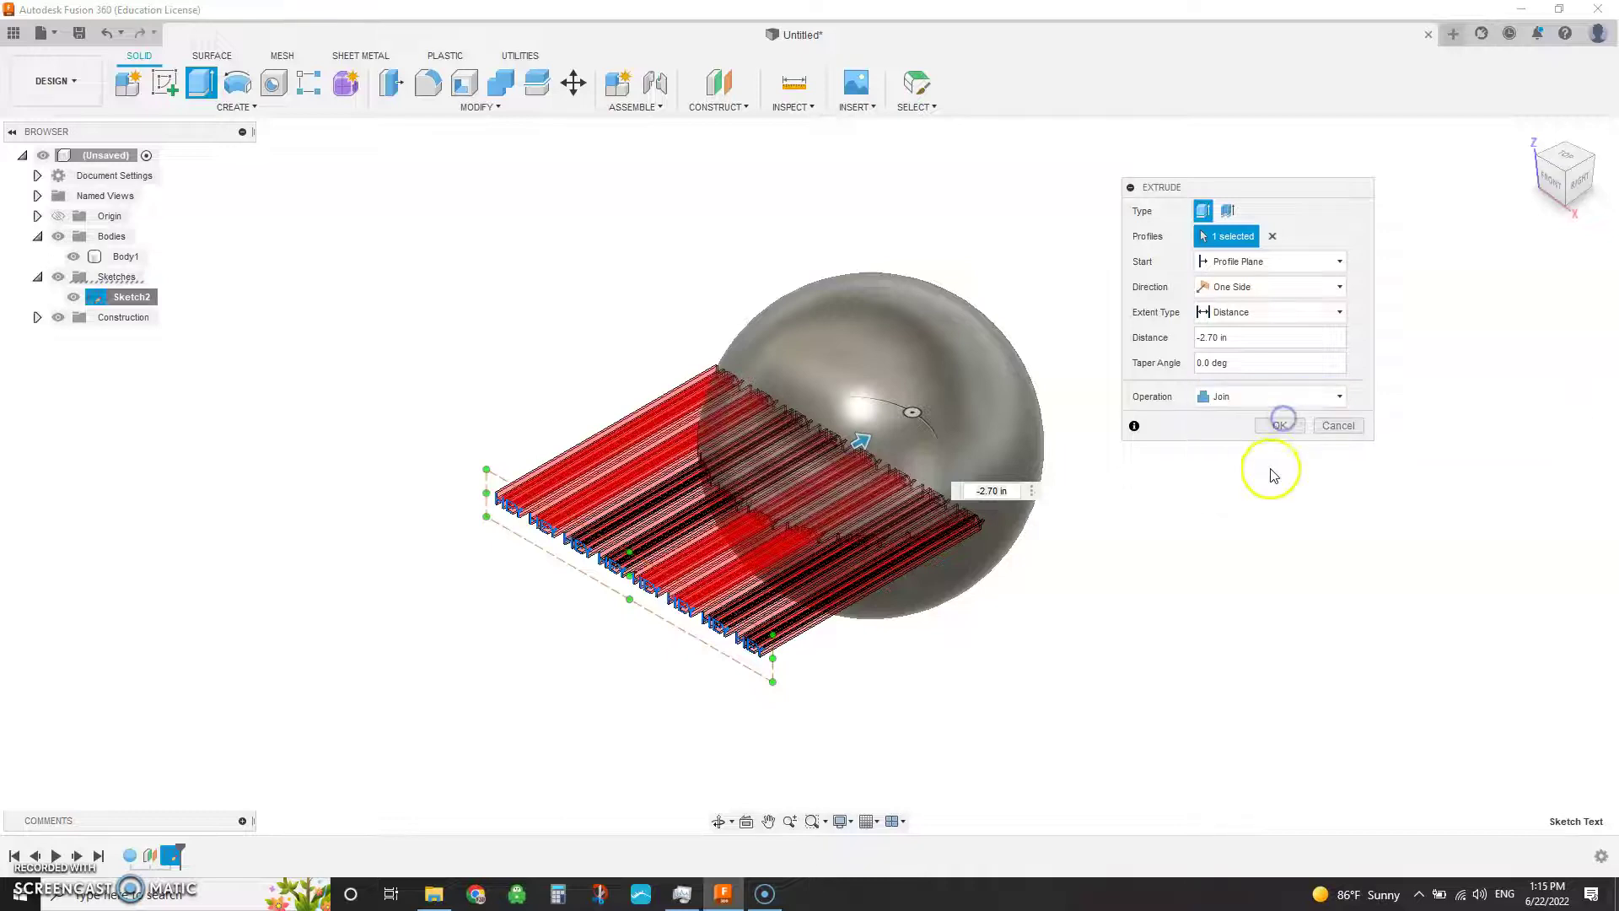
{"action": "left_click", "coordinate": [1282, 426]}
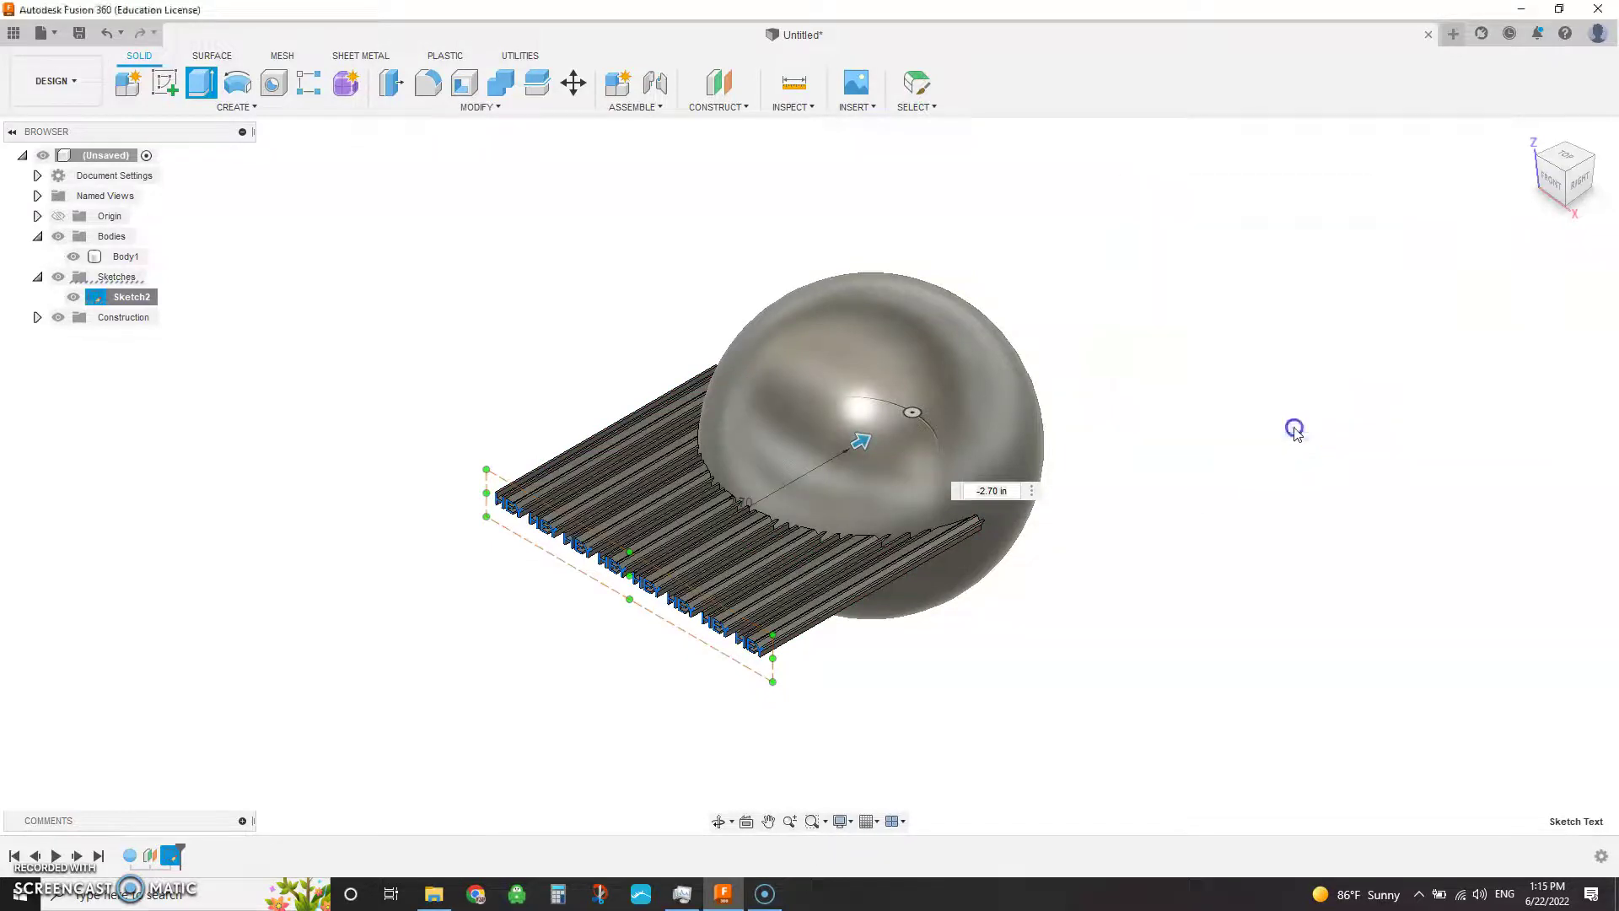
{"action": "left_click", "coordinate": [718, 822]}
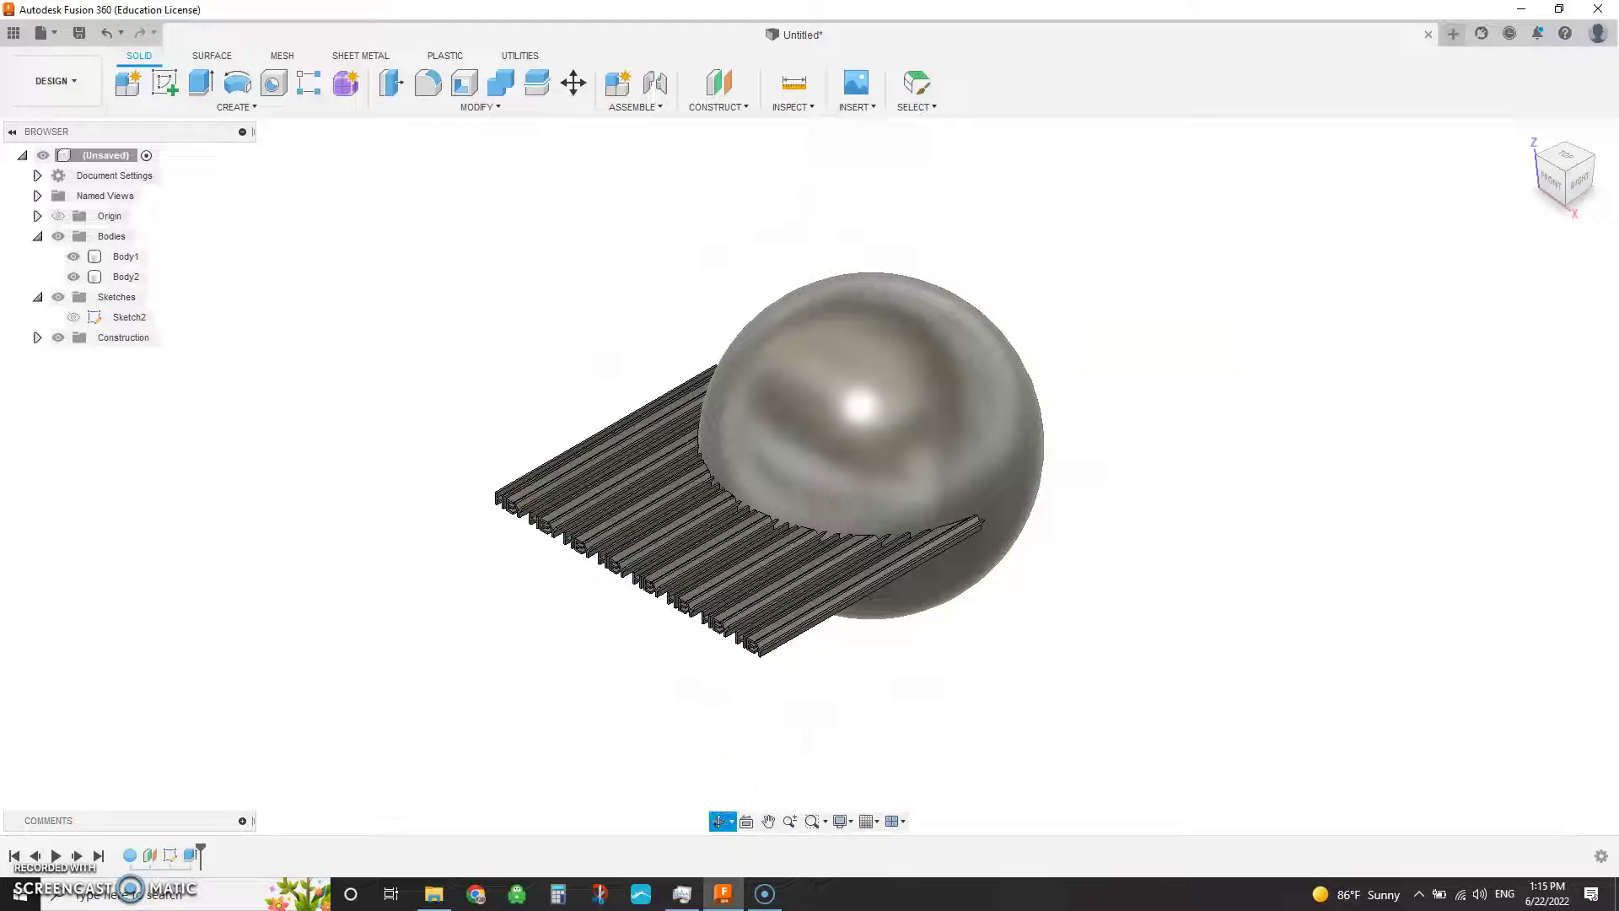
{"action": "left_click", "coordinate": [165, 83]}
Step: Sketch a center-diameter circle about 3.9 in around the sphere on the top plane
{"action": "left_click", "coordinate": [954, 437]}
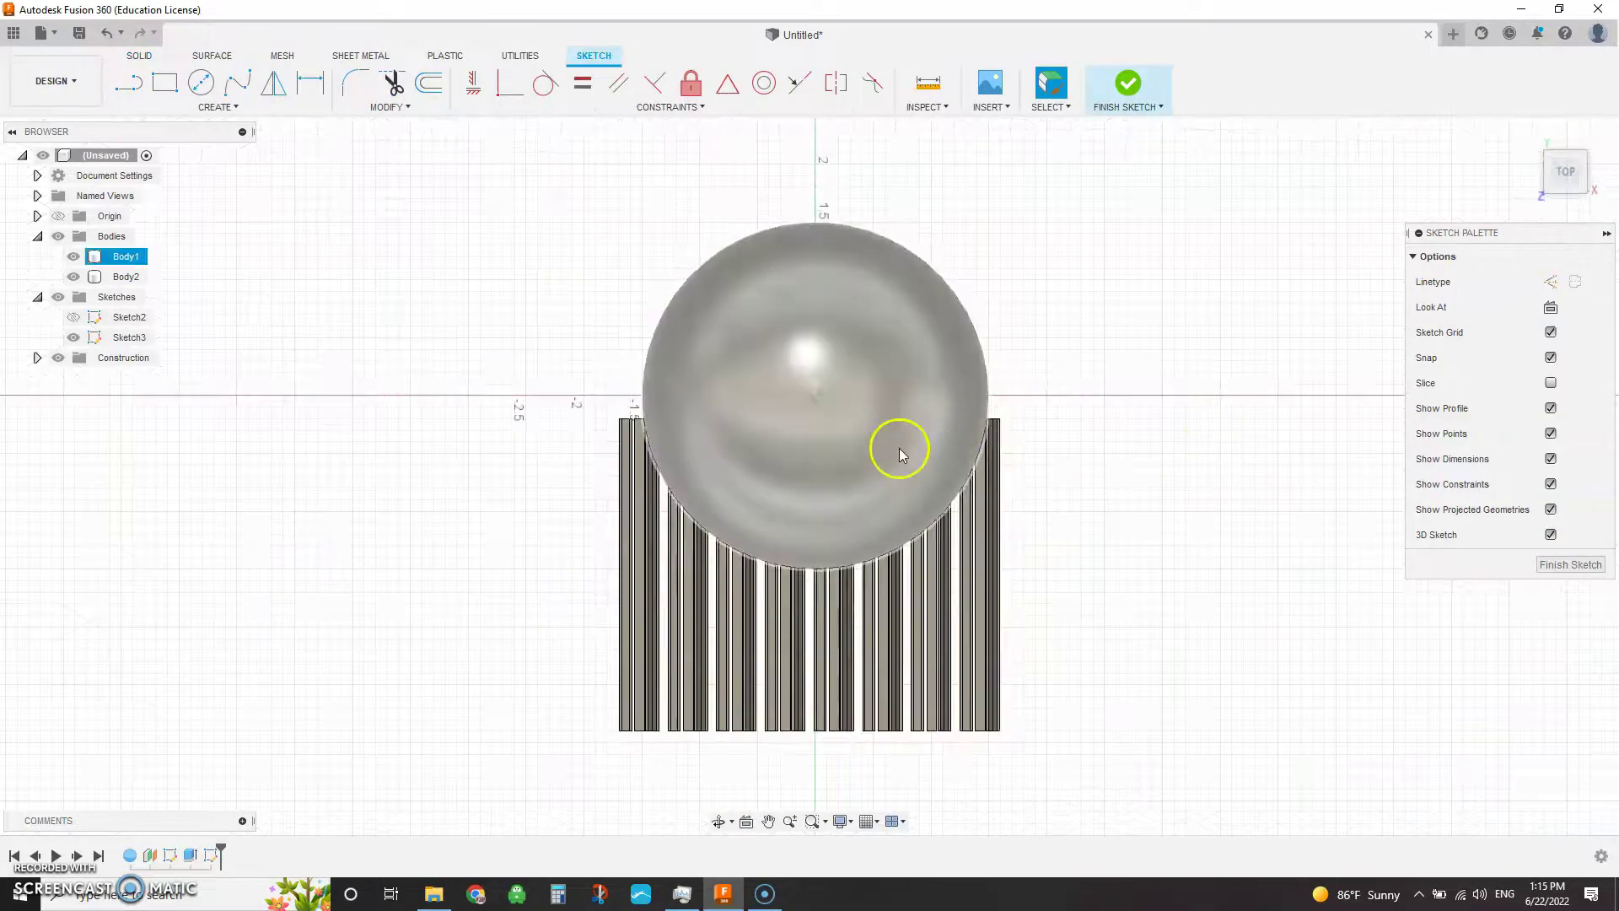
{"action": "key", "text": "c"}
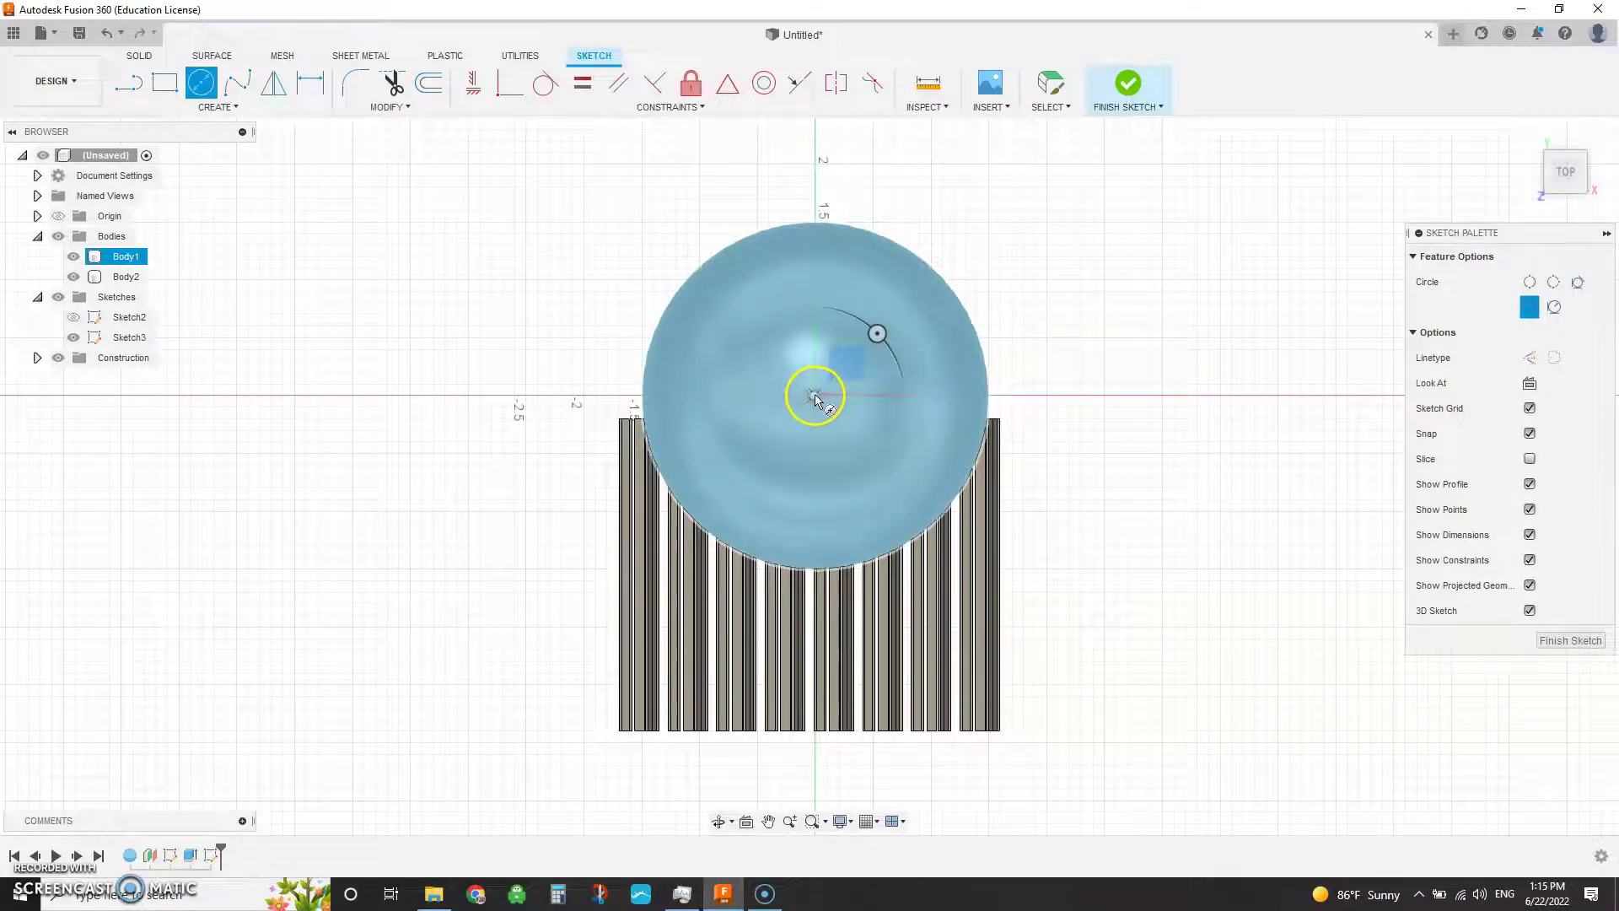
{"action": "left_click", "coordinate": [815, 395]}
{"action": "left_click", "coordinate": [826, 581]}
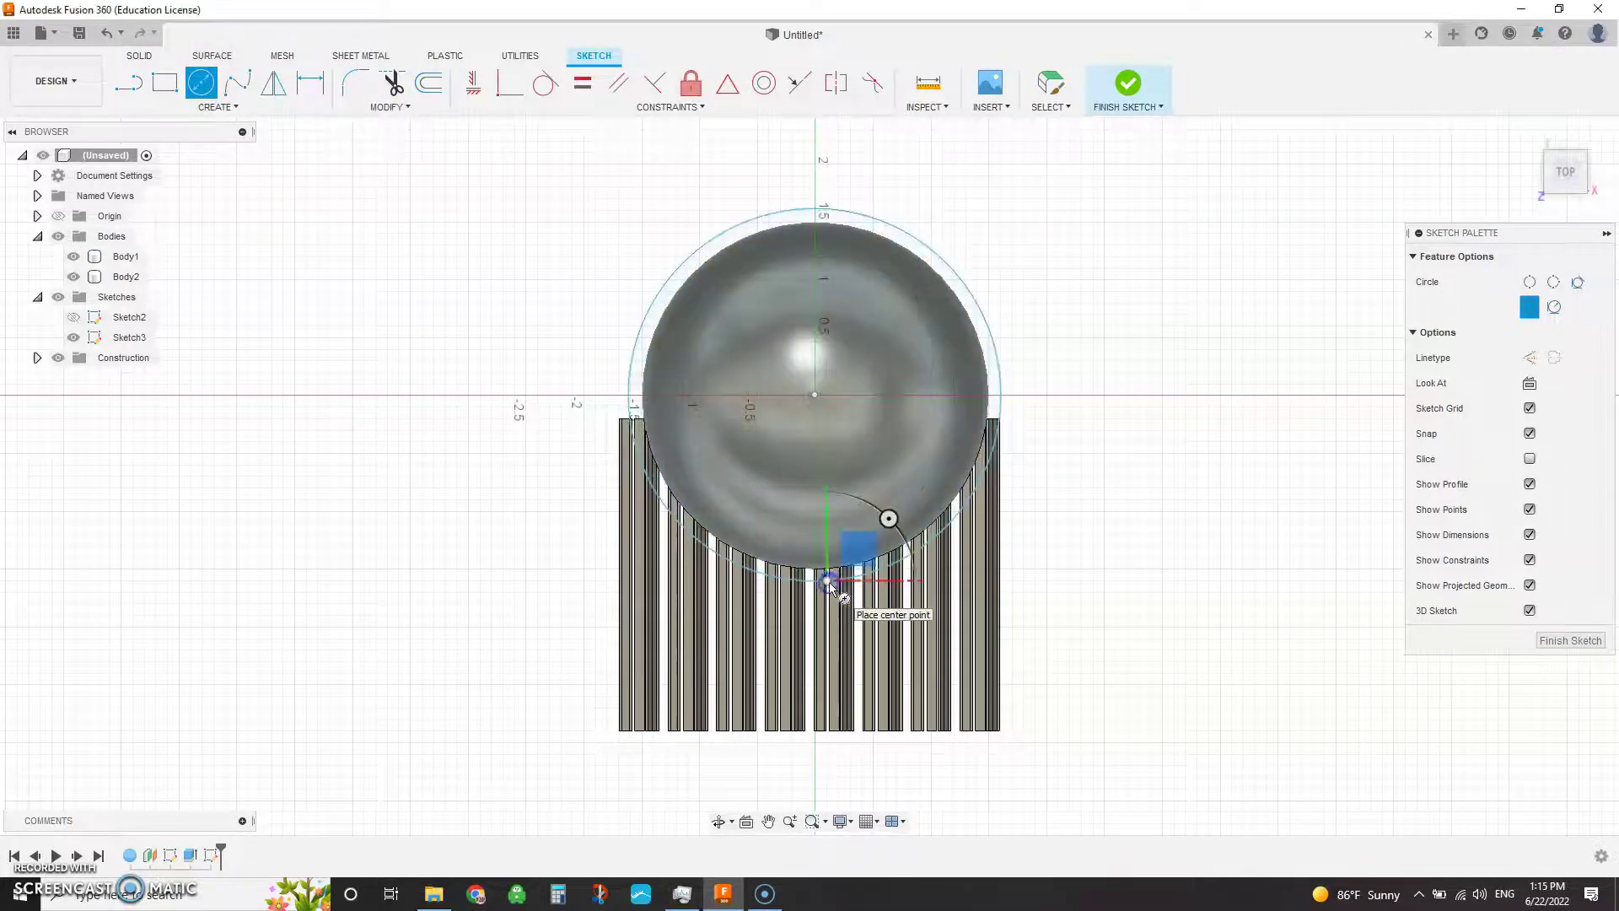
{"action": "left_click", "coordinate": [1561, 641]}
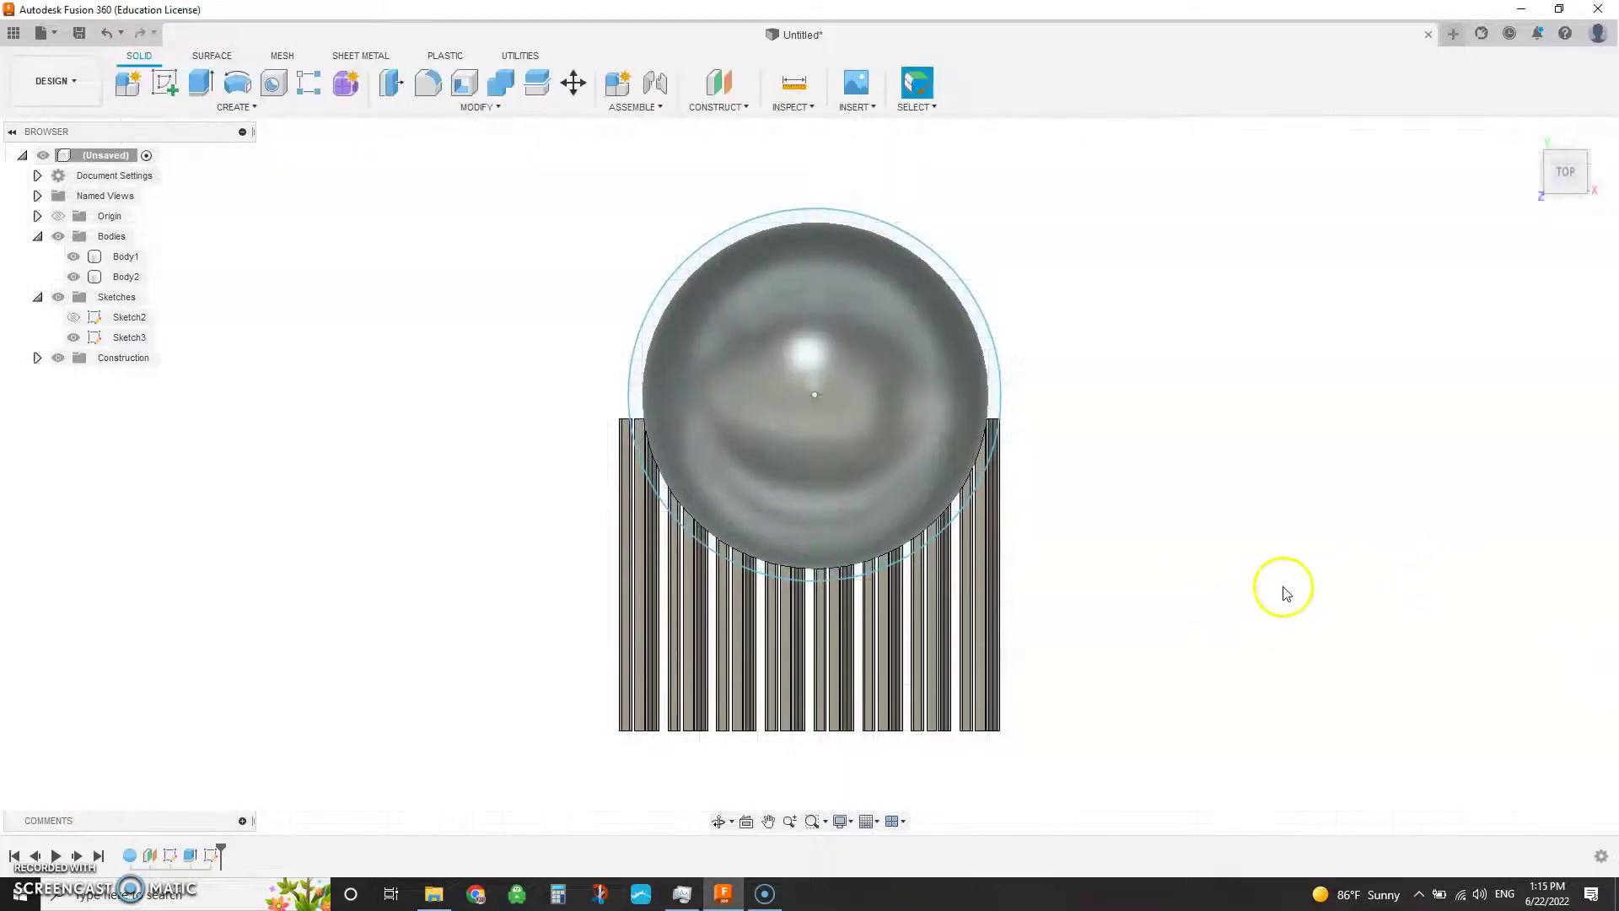
Step: Split Body1 with the circle, producing 25 separate bodies
{"action": "left_click", "coordinate": [530, 86]}
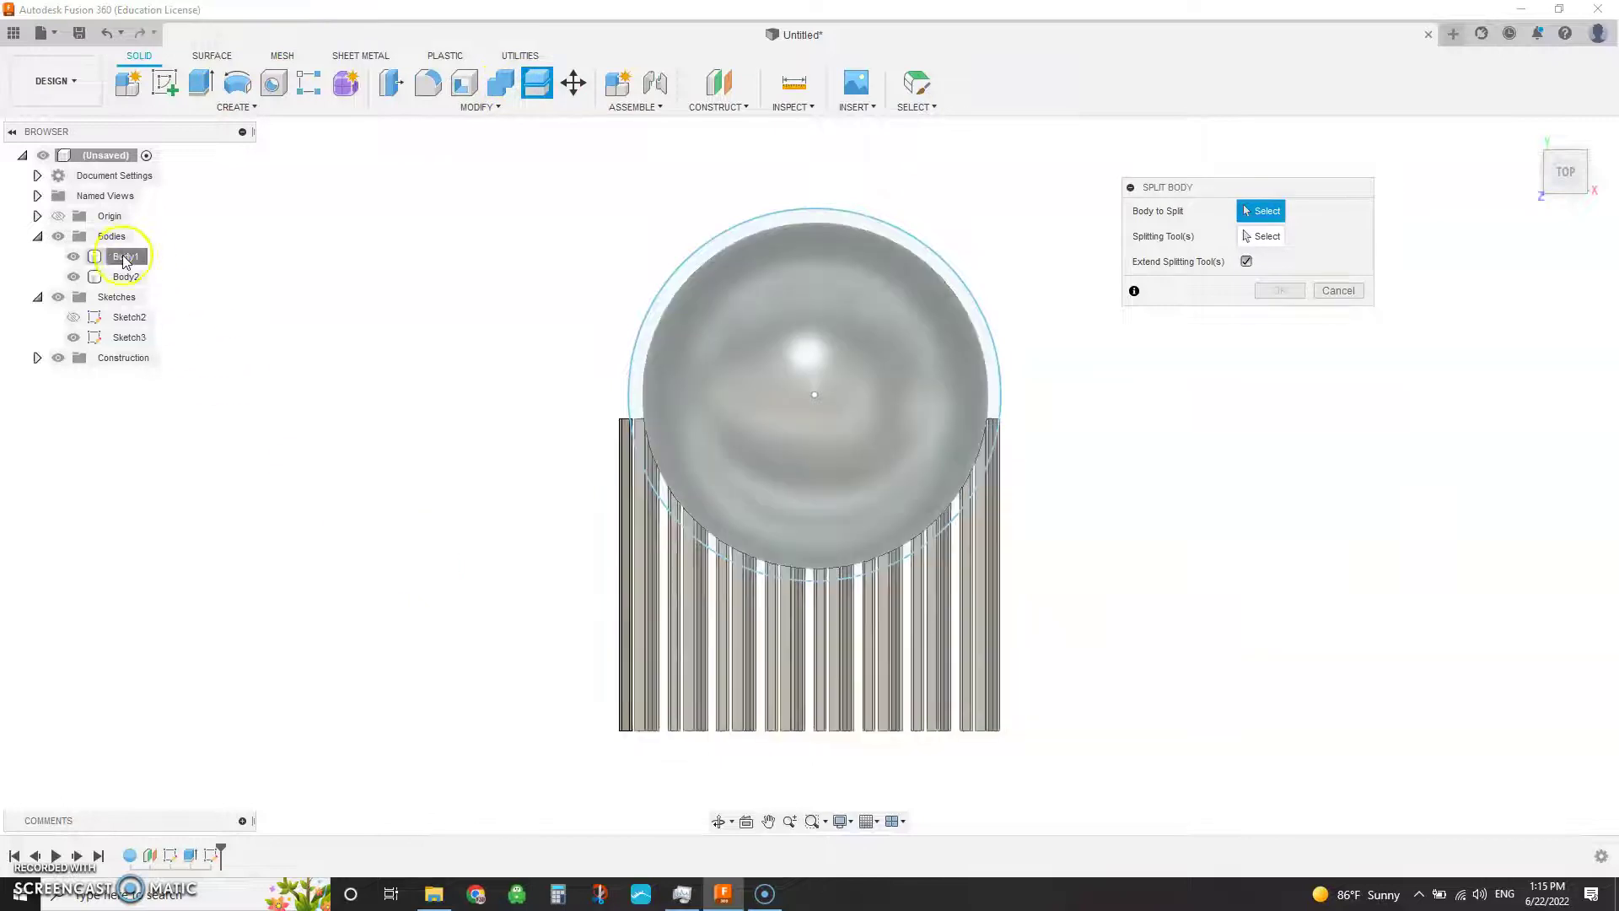
{"action": "left_click", "coordinate": [124, 258]}
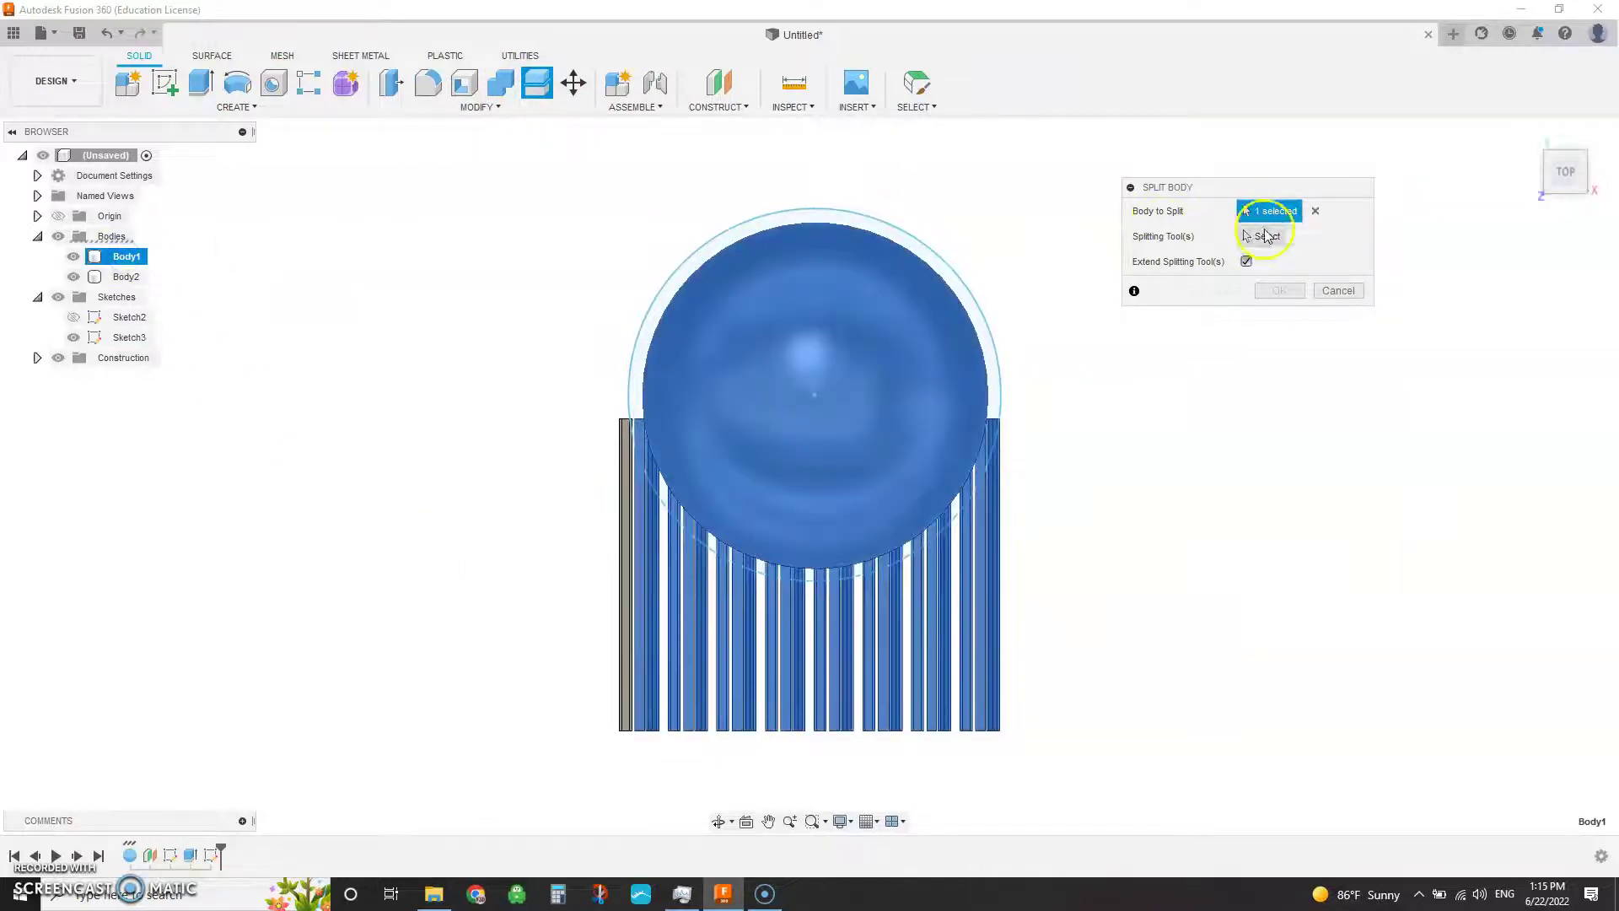
{"action": "left_click", "coordinate": [1268, 237]}
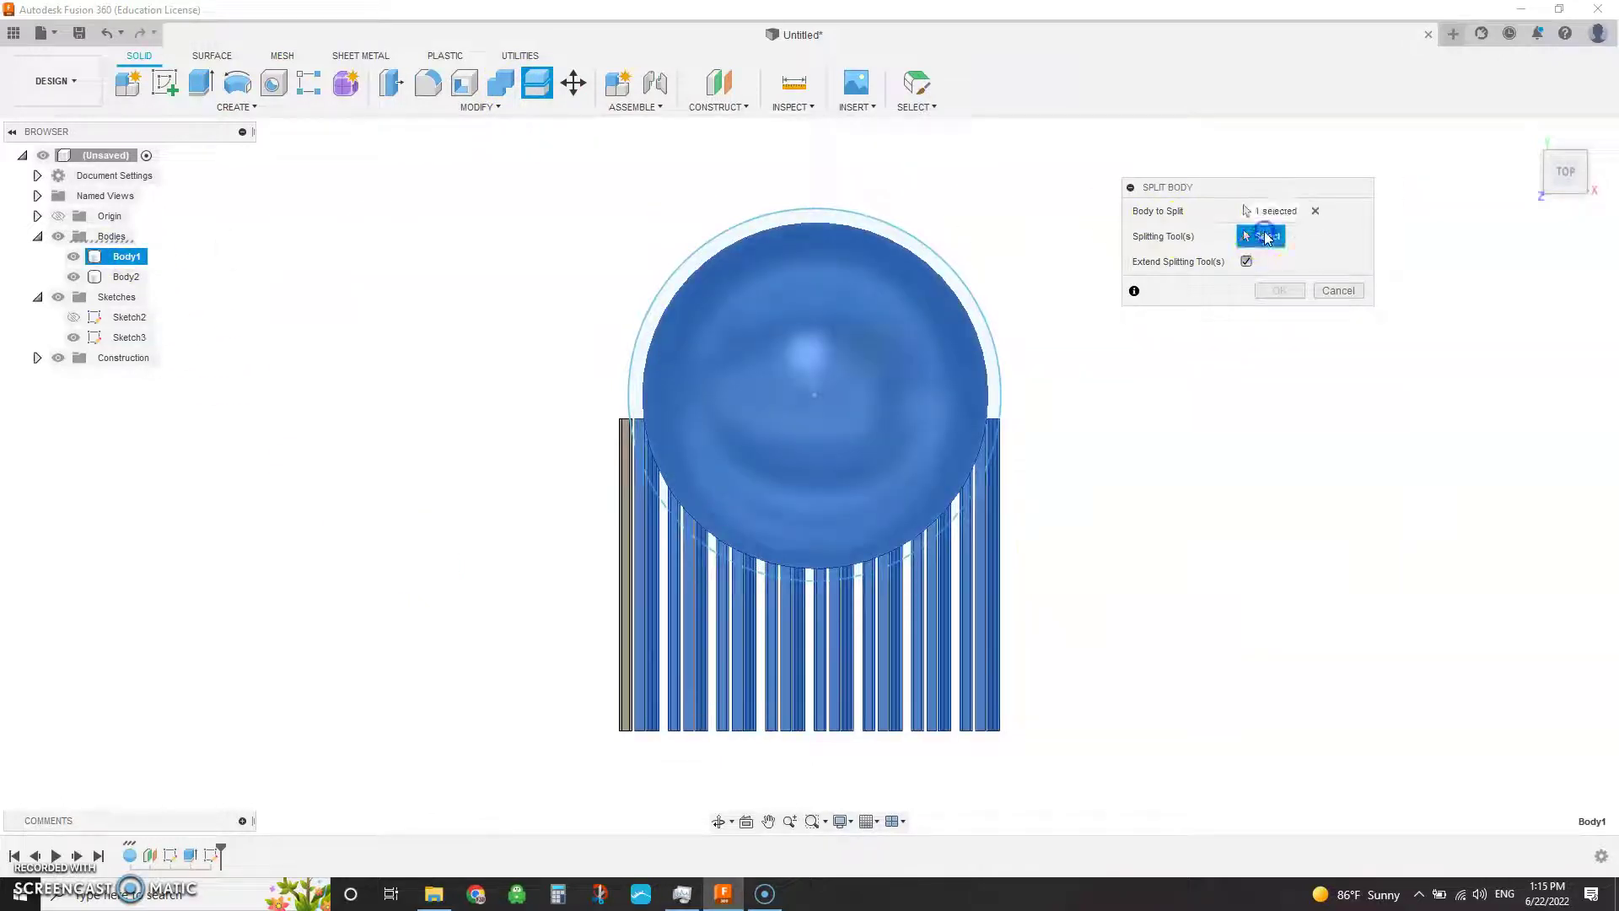
{"action": "left_click", "coordinate": [911, 233]}
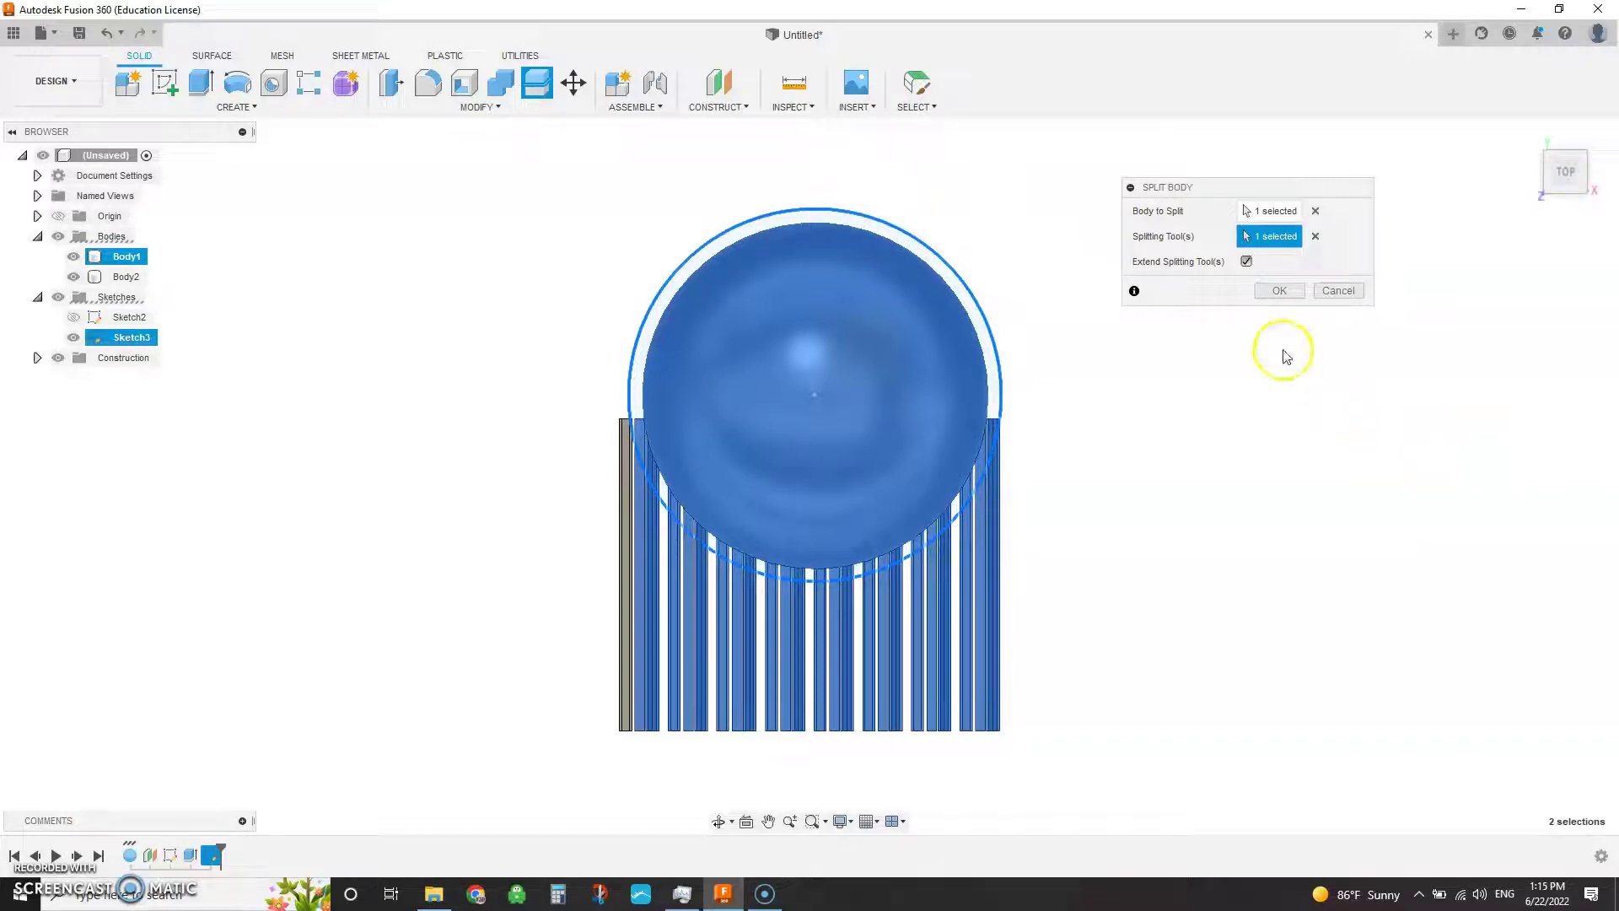
{"action": "left_click", "coordinate": [1277, 290]}
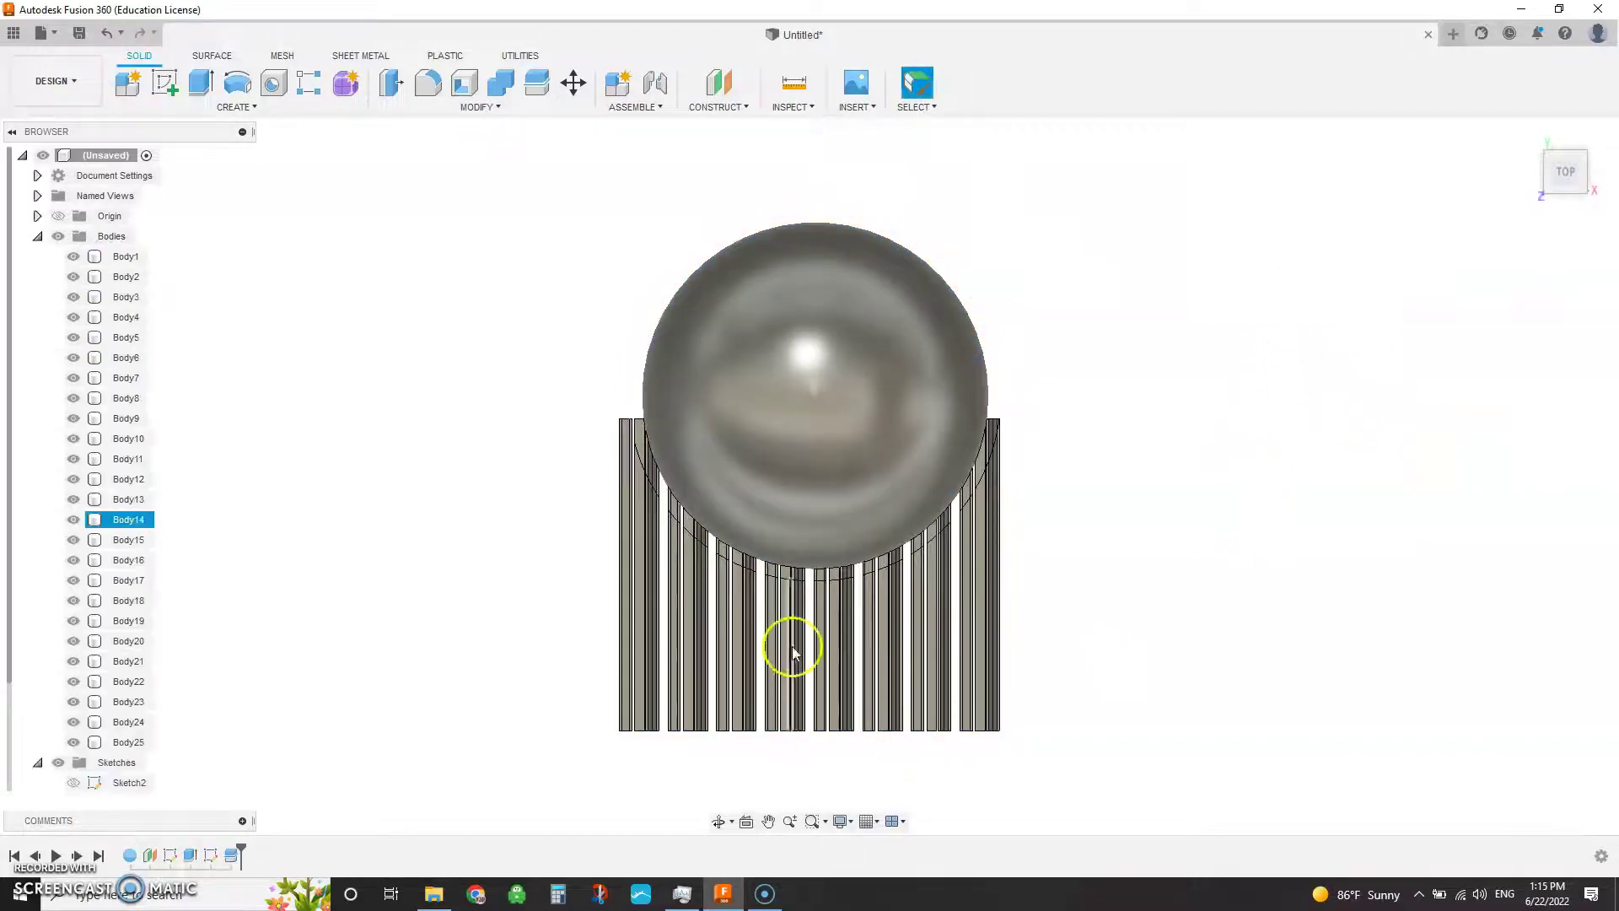
Step: Hide Body2 through Body25 in the browser, leaving the sphere with short letter stubs
{"action": "scroll", "coordinate": [860, 589], "scroll_direction": "up", "scroll_amount": 5}
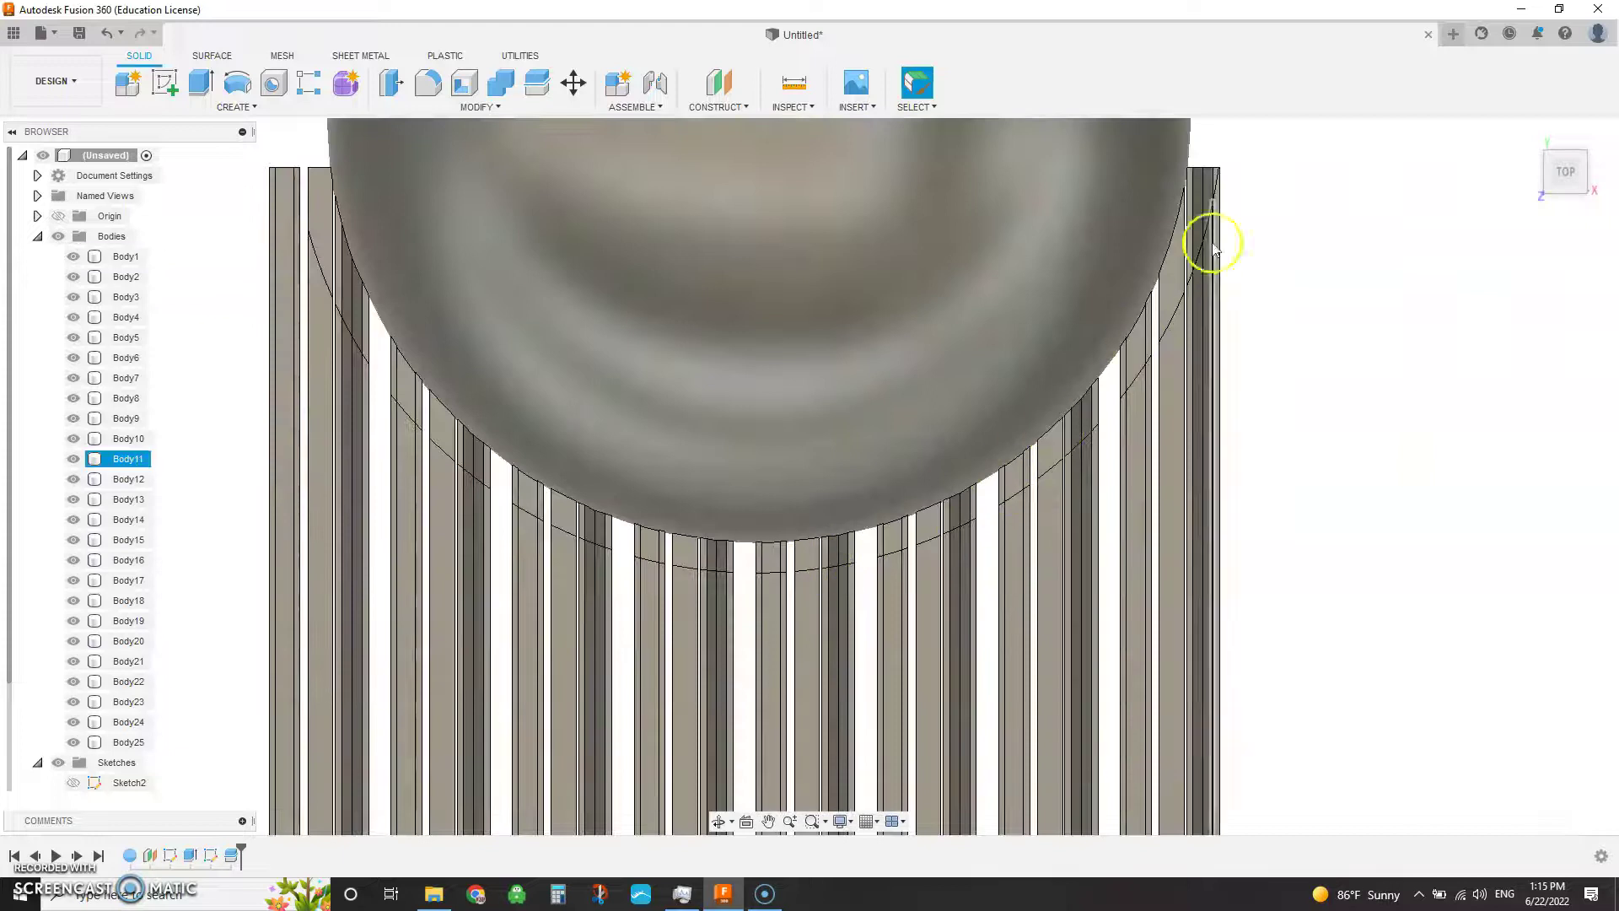
{"action": "scroll", "coordinate": [1206, 491], "scroll_direction": "down", "scroll_amount": 5}
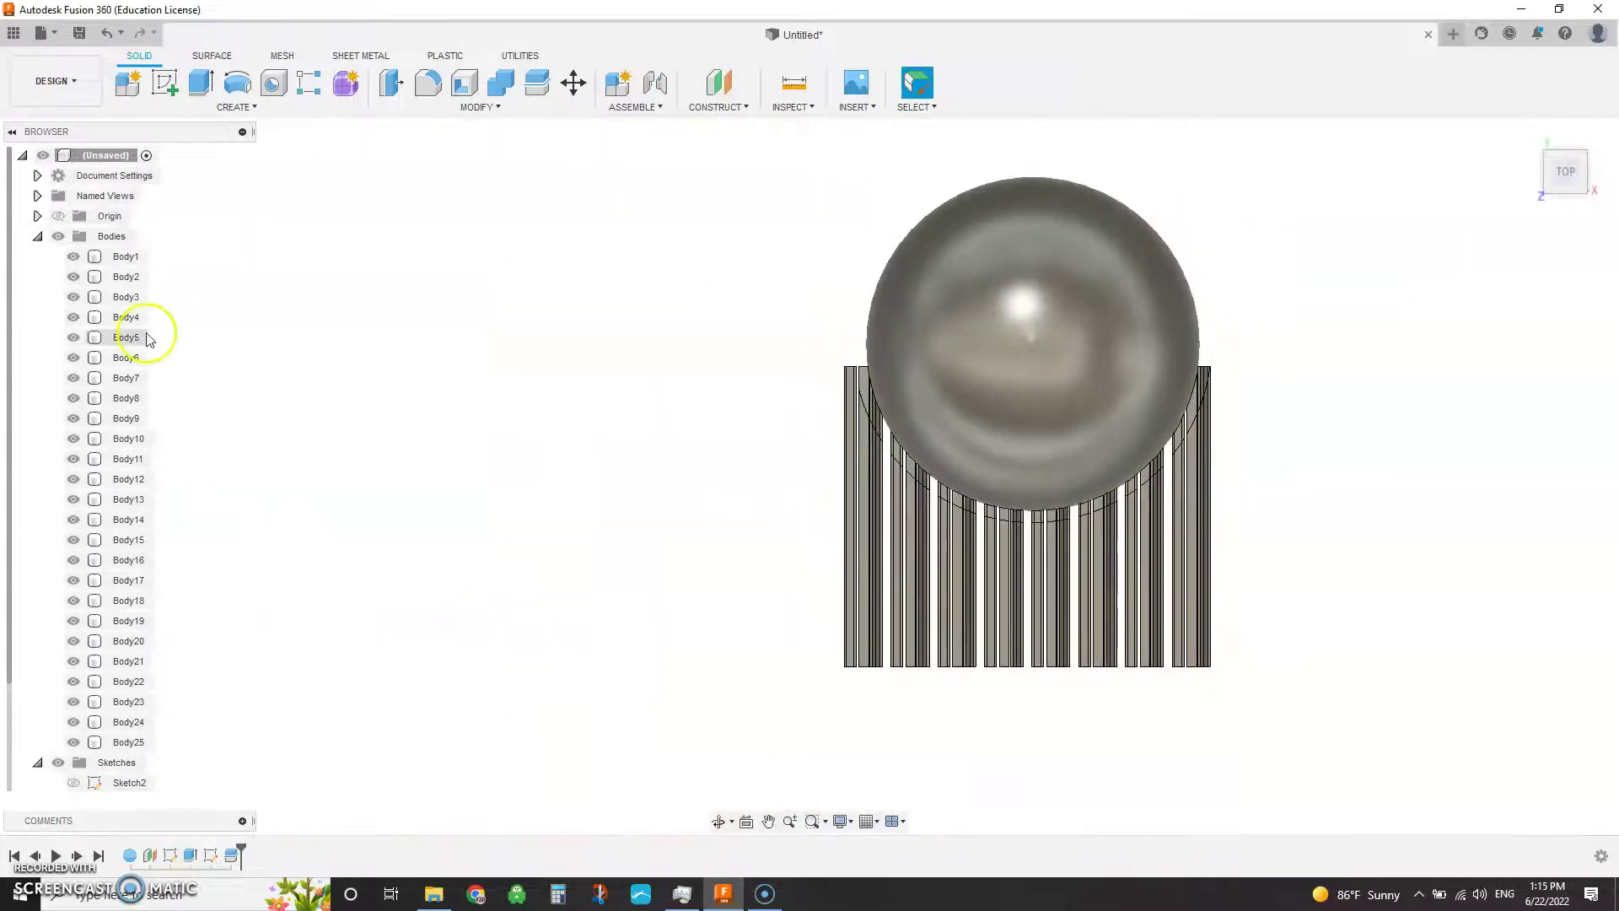
{"action": "left_click", "coordinate": [73, 277]}
{"action": "left_click", "coordinate": [73, 297]}
{"action": "left_click", "coordinate": [73, 317]}
{"action": "left_click", "coordinate": [73, 337]}
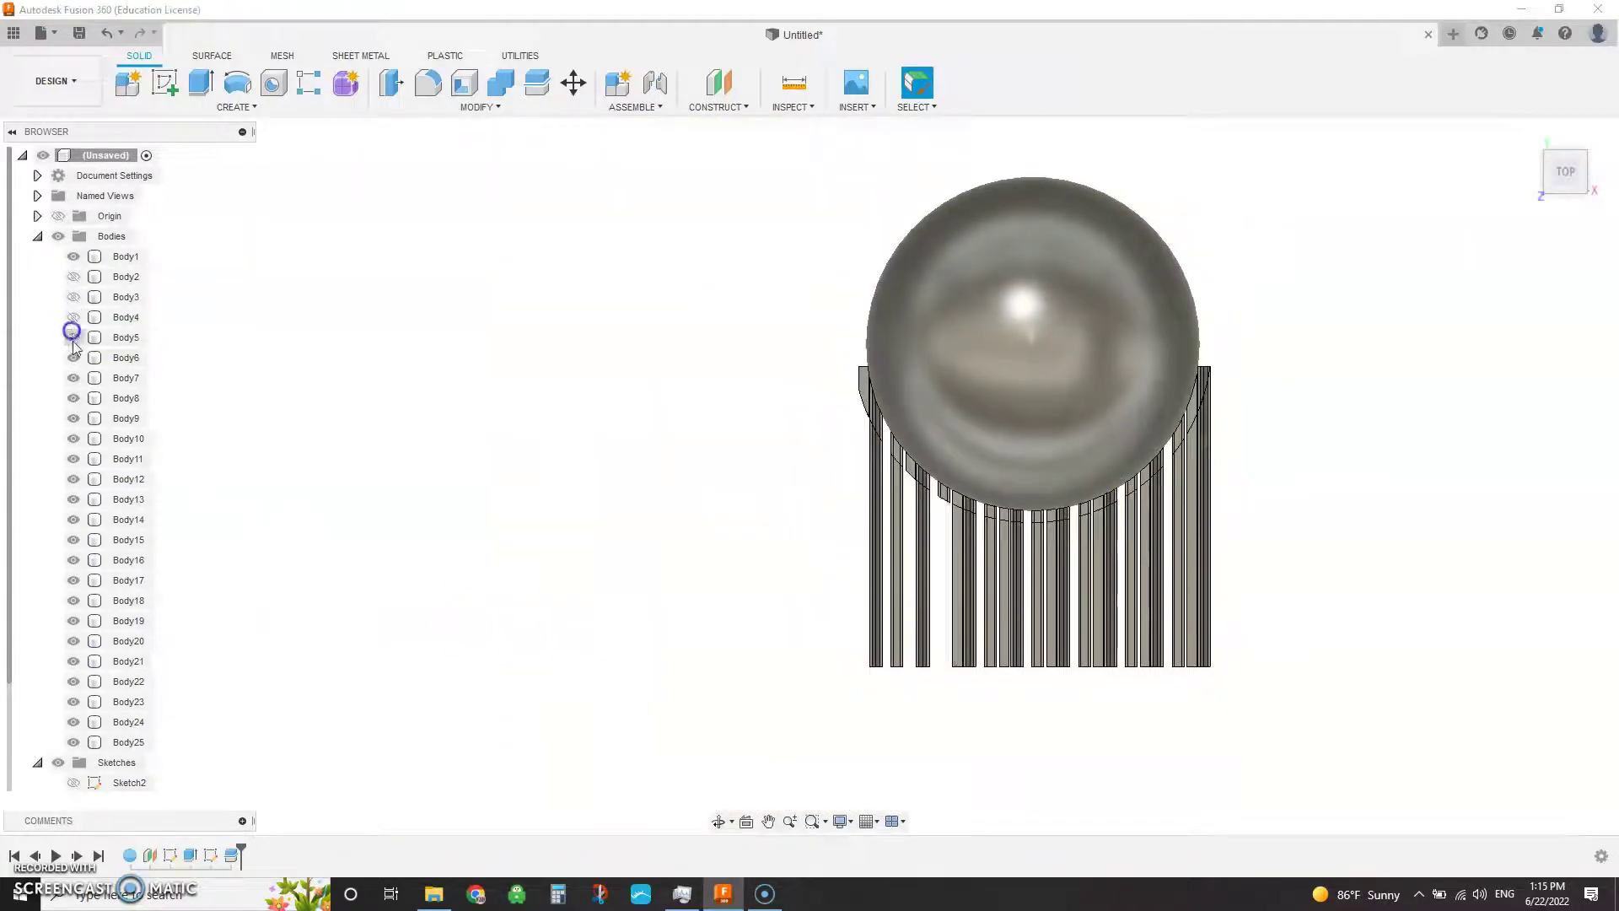
{"action": "left_click", "coordinate": [73, 358]}
{"action": "left_click", "coordinate": [74, 378]}
{"action": "left_click", "coordinate": [73, 398]}
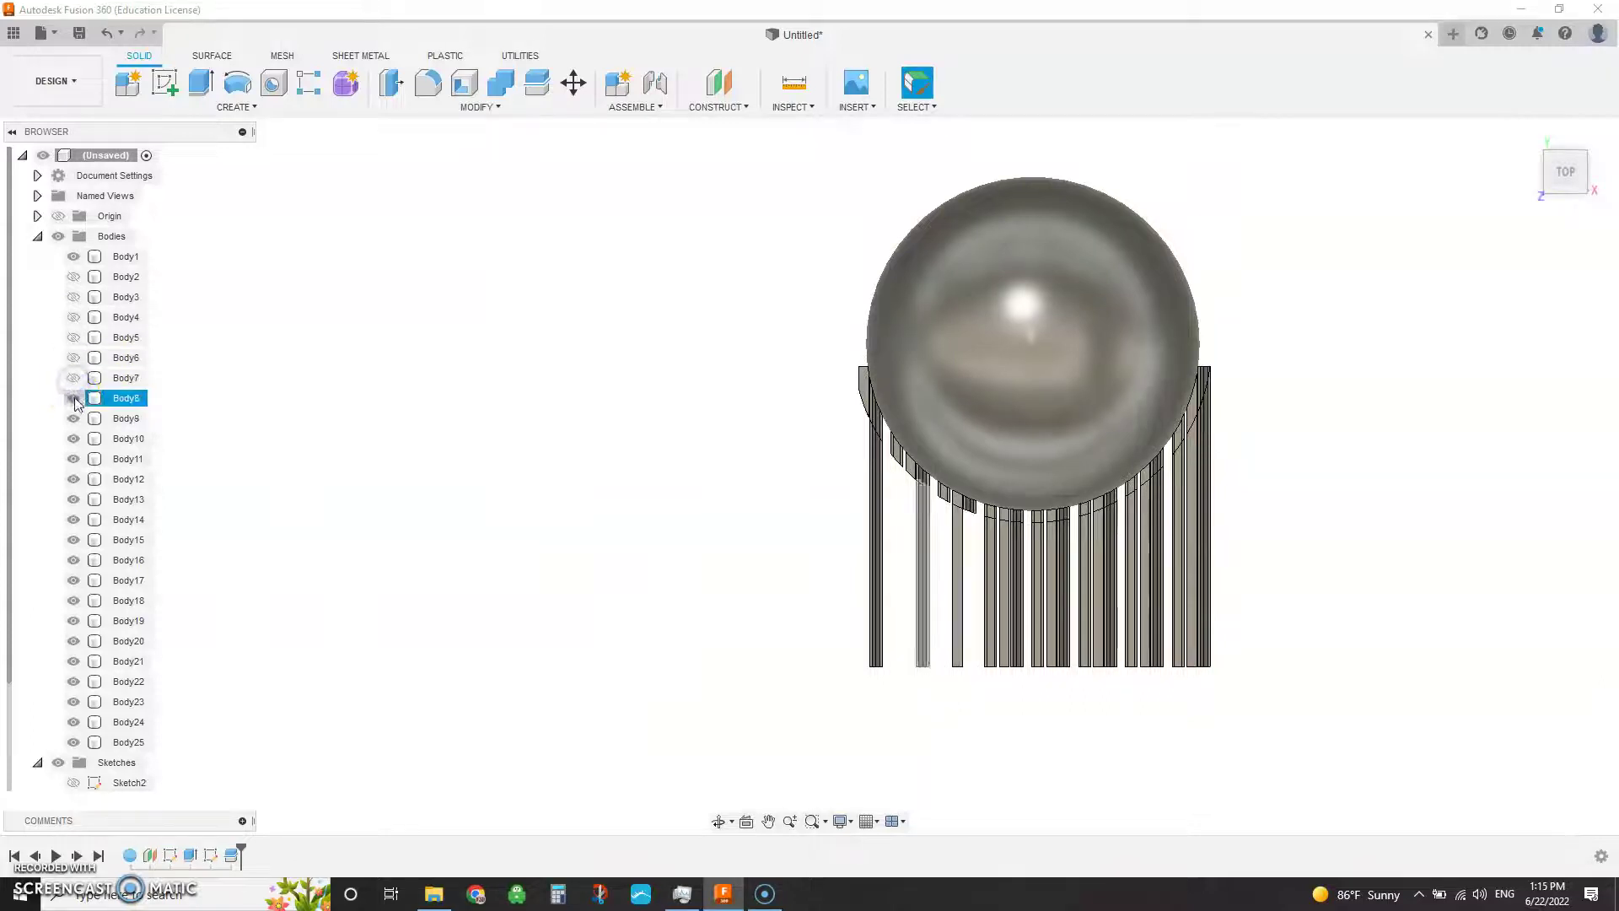
{"action": "left_click", "coordinate": [74, 418]}
{"action": "left_click", "coordinate": [74, 439]}
{"action": "left_click", "coordinate": [73, 459]}
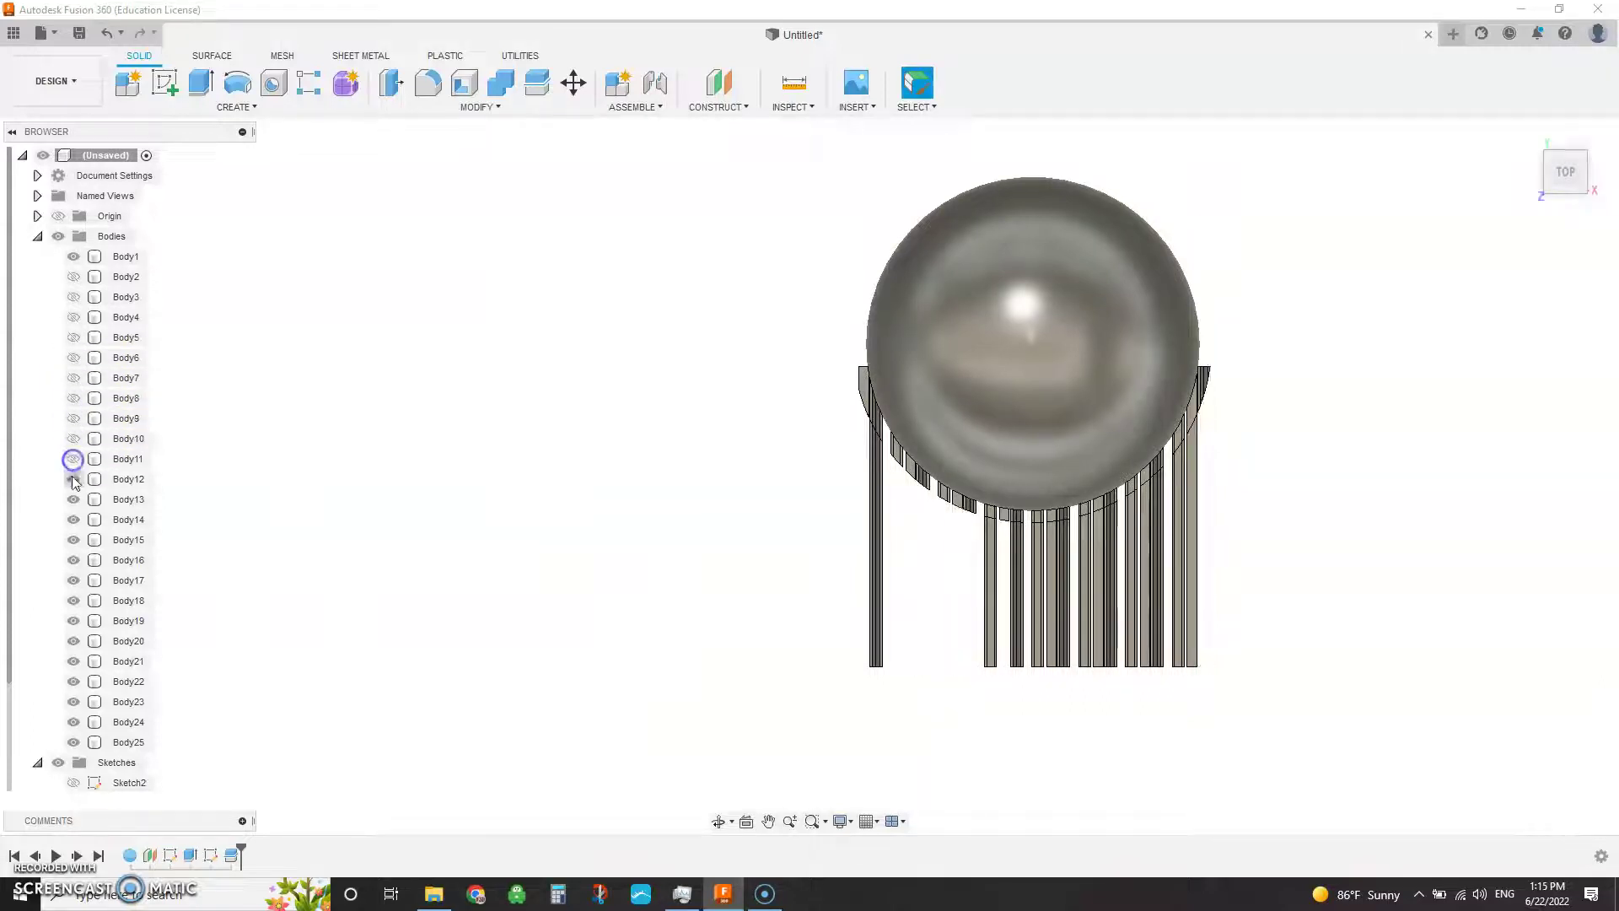
{"action": "left_click", "coordinate": [73, 479]}
{"action": "left_click", "coordinate": [73, 500]}
{"action": "left_click", "coordinate": [72, 520]}
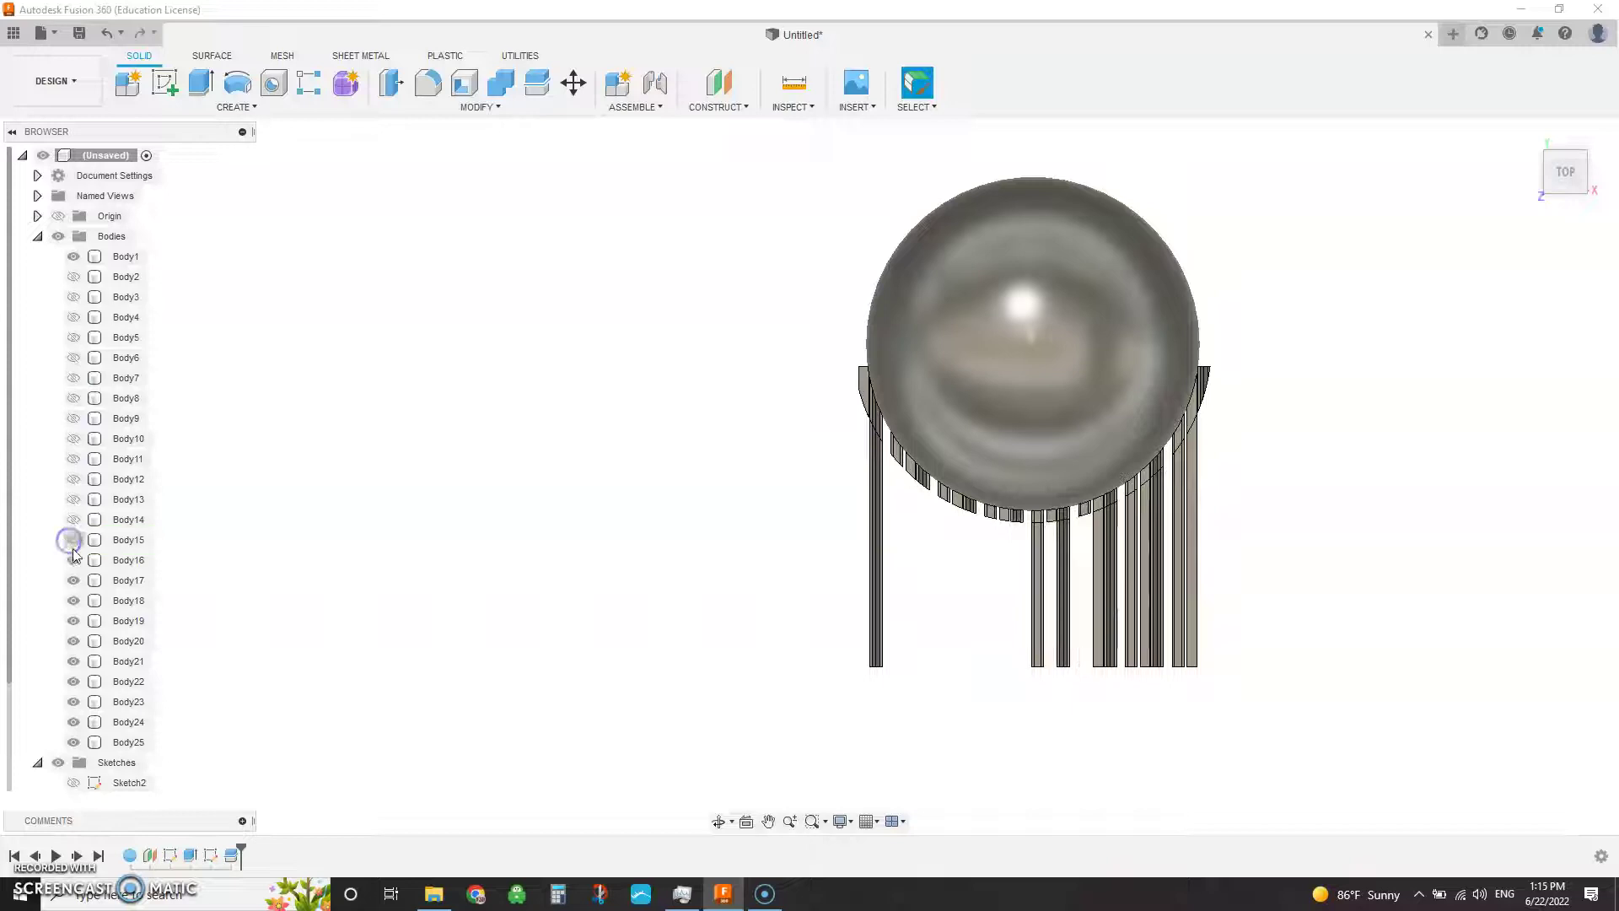
{"action": "left_click", "coordinate": [74, 560]}
{"action": "left_click", "coordinate": [73, 580]}
{"action": "left_click", "coordinate": [74, 601]}
{"action": "left_click", "coordinate": [74, 621]}
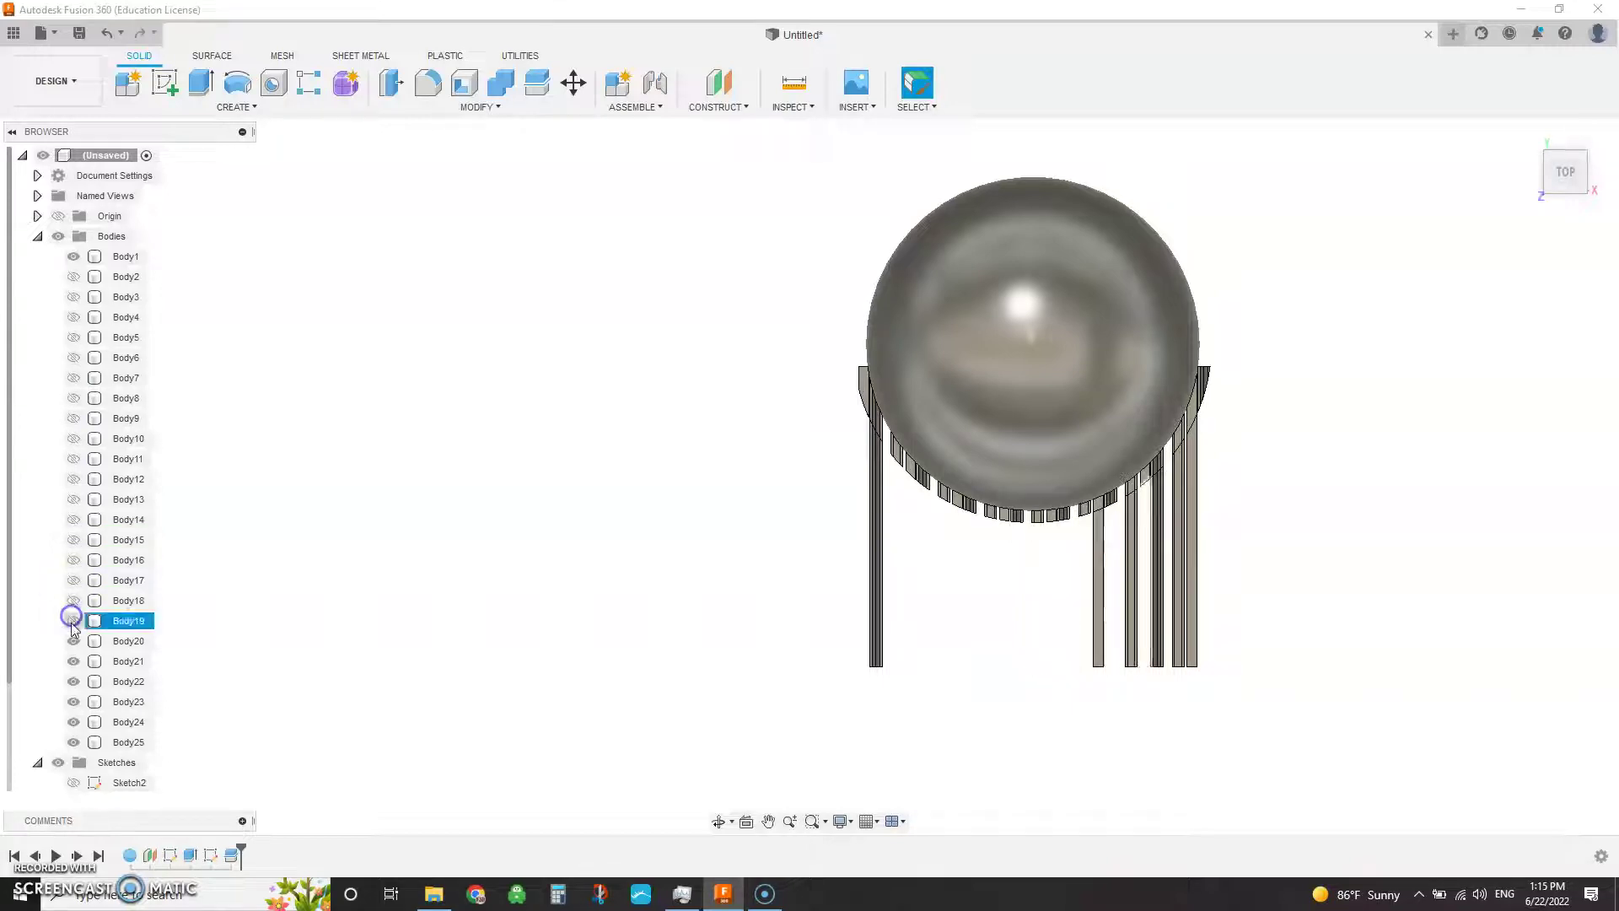
{"action": "left_click", "coordinate": [73, 641]}
{"action": "left_click", "coordinate": [73, 662]}
{"action": "left_click", "coordinate": [74, 681]}
{"action": "left_click", "coordinate": [74, 702]}
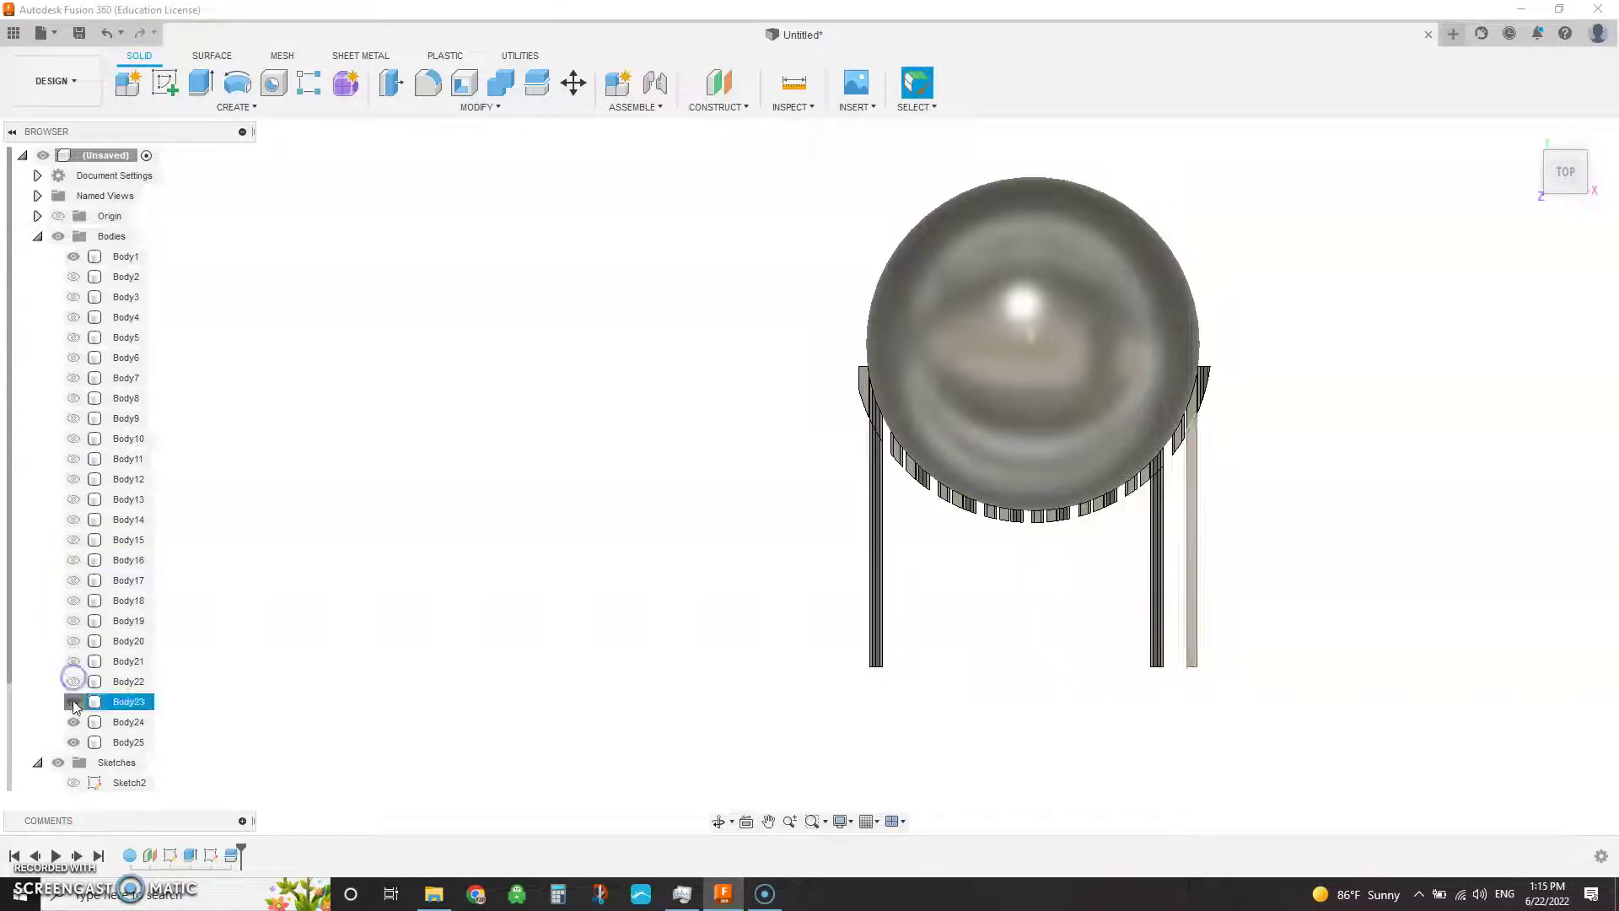
{"action": "left_click", "coordinate": [73, 722]}
{"action": "left_click", "coordinate": [74, 742]}
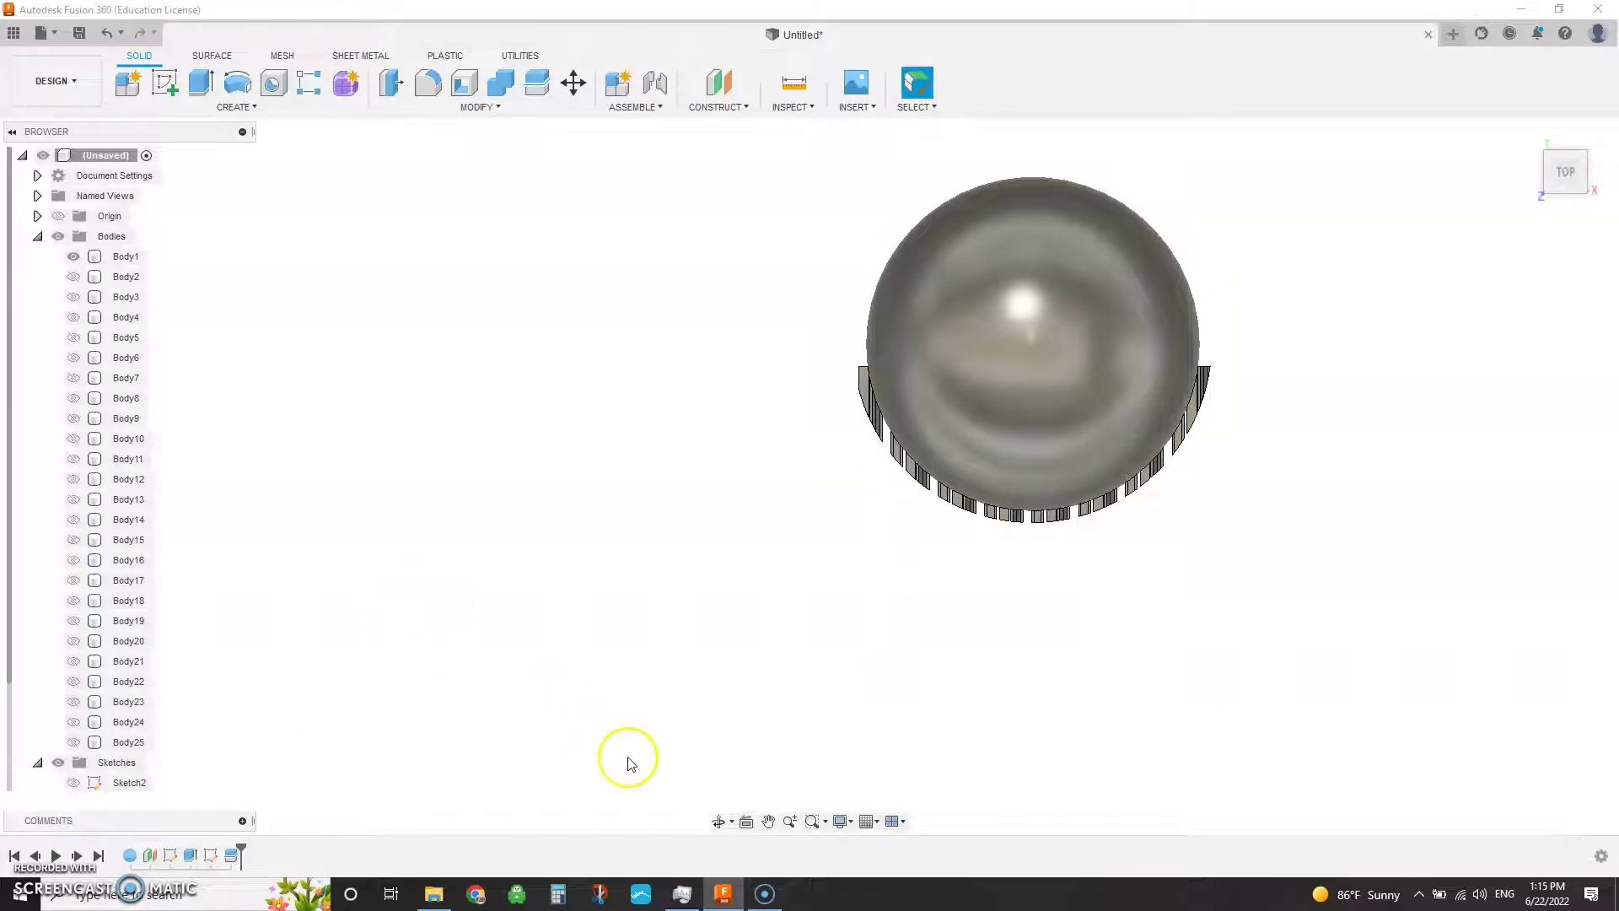
{"action": "left_click", "coordinate": [719, 821]}
{"action": "left_click_drag", "start_coordinate": [777, 741], "coordinate": [846, 416]}
{"action": "scroll", "coordinate": [1006, 477], "scroll_direction": "up", "scroll_amount": 5}
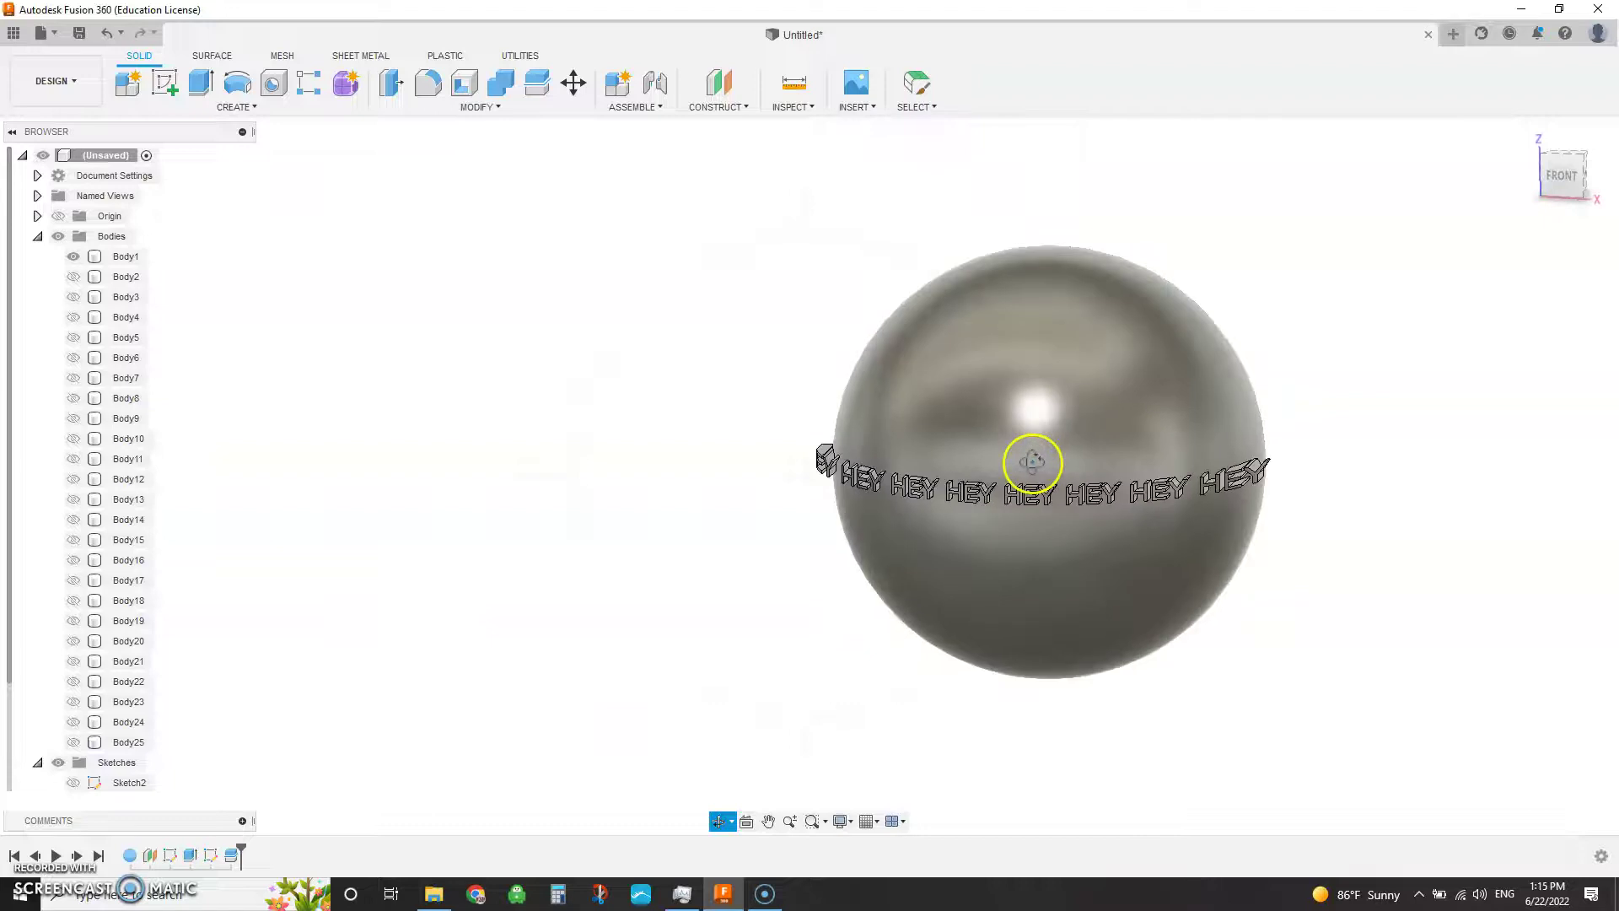
{"action": "left_click_drag", "start_coordinate": [1005, 476], "coordinate": [1009, 506]}
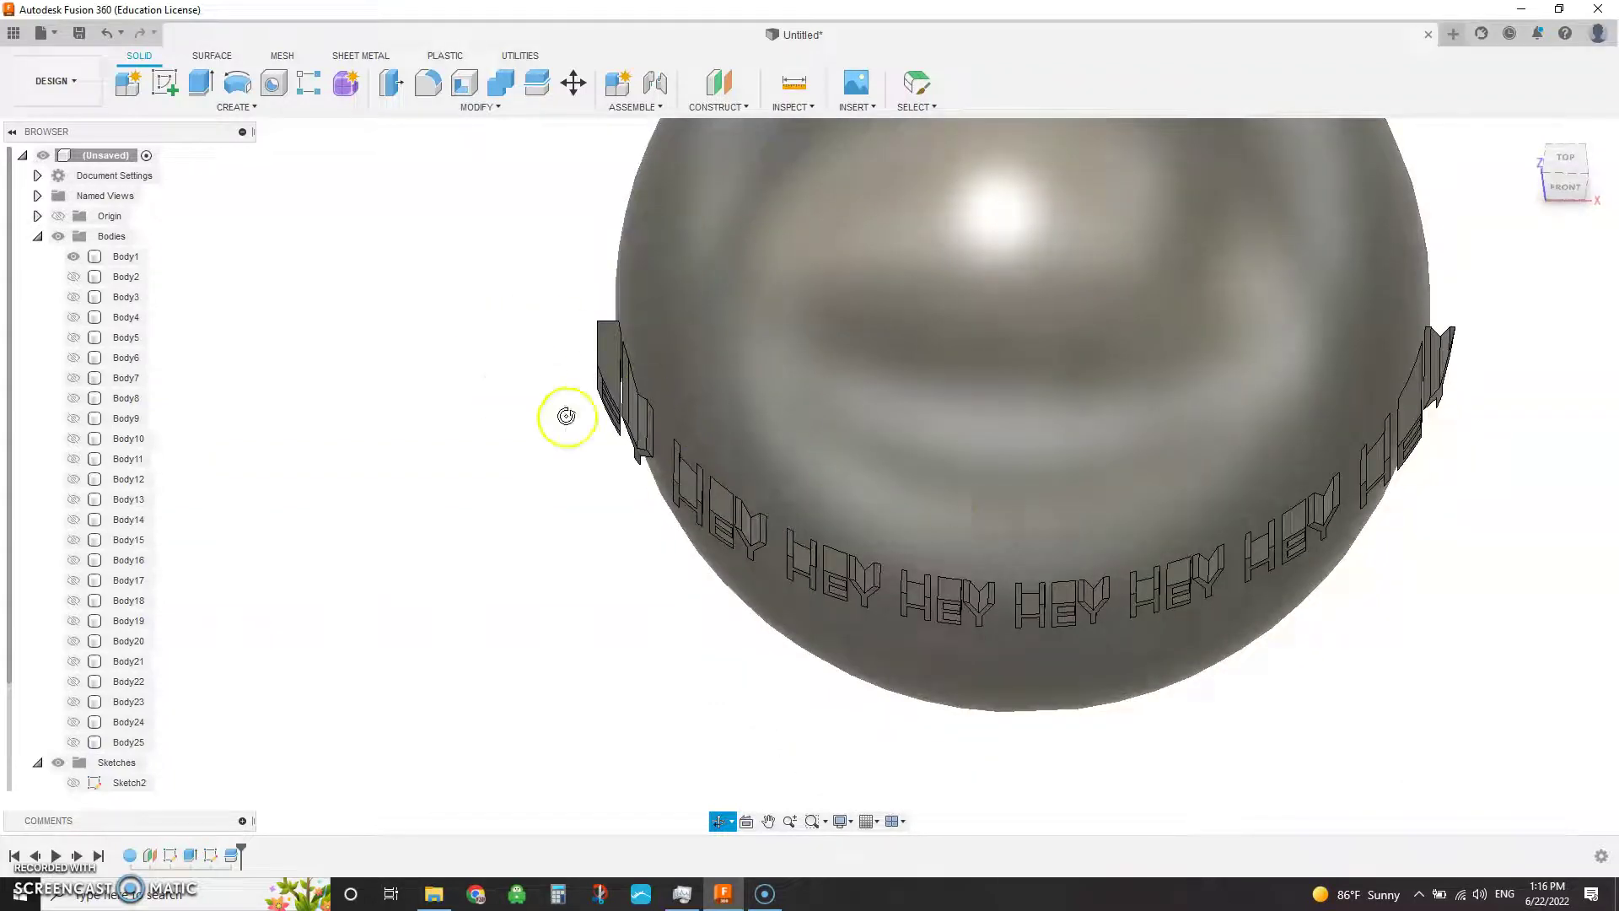
{"action": "left_click_drag", "start_coordinate": [618, 579], "coordinate": [641, 548]}
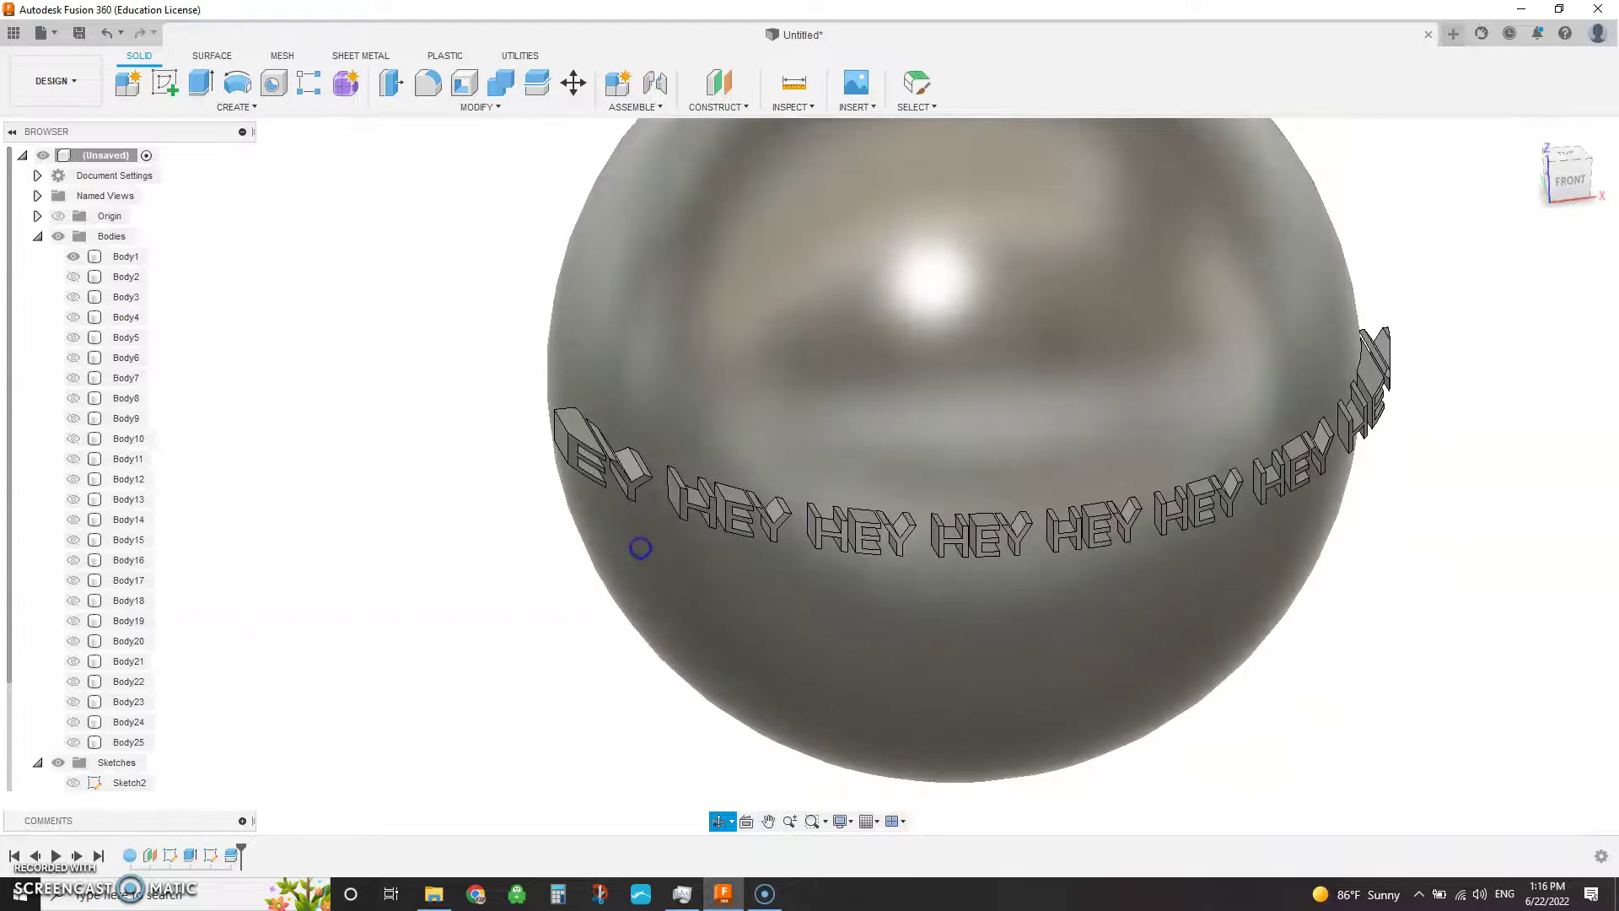
{"action": "mouse_move", "coordinate": [634, 483]}
{"action": "left_mouse_down"}
{"action": "mouse_move", "coordinate": [658, 549]}
{"action": "mouse_move", "coordinate": [676, 532]}
{"action": "mouse_move", "coordinate": [1012, 664]}
{"action": "left_mouse_up"}
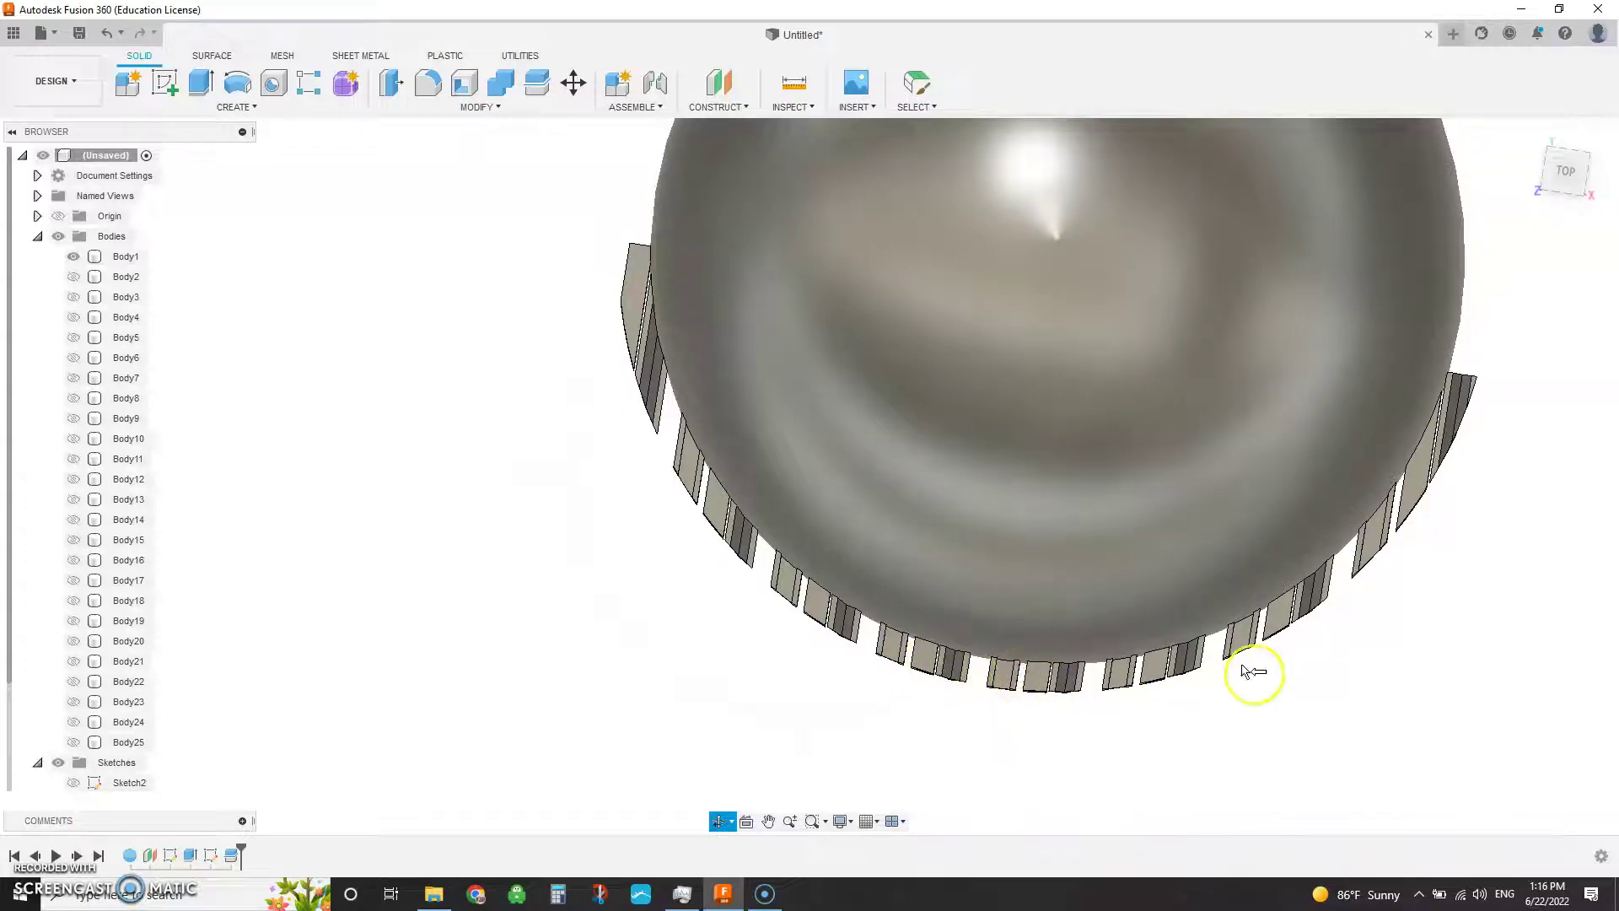
{"action": "left_click_drag", "start_coordinate": [998, 669], "coordinate": [1043, 645]}
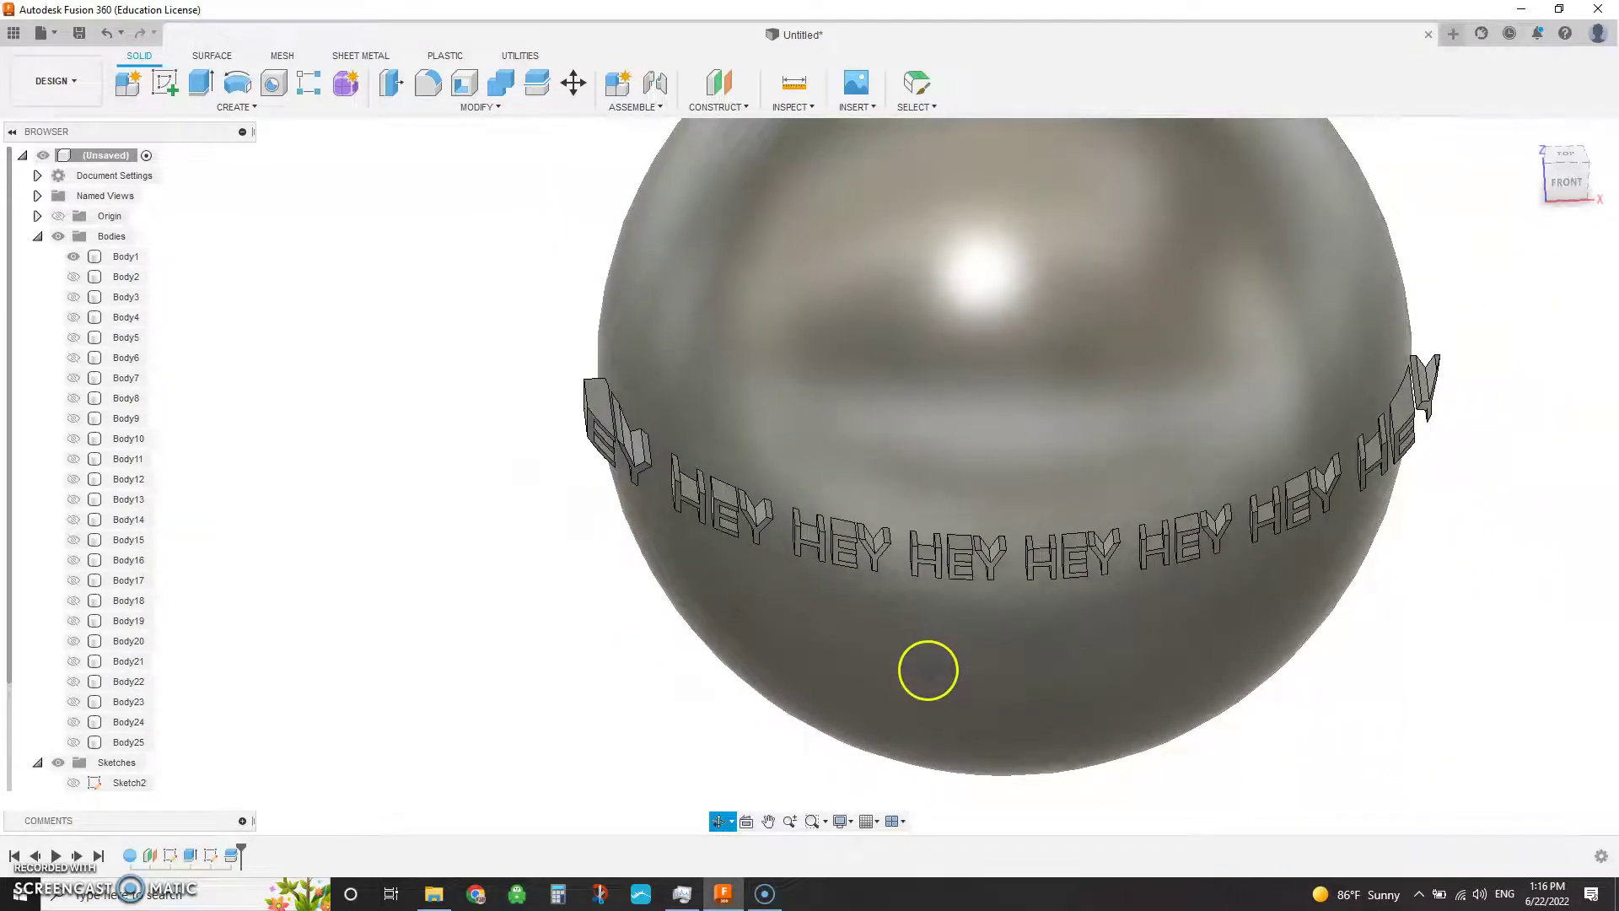
{"action": "key", "text": "Escape"}
{"action": "left_click", "coordinate": [927, 671]}
Step: Undo the letter-bar extrusion, finish the HEY text sketch, and return to the home view
{"action": "left_click", "coordinate": [650, 644]}
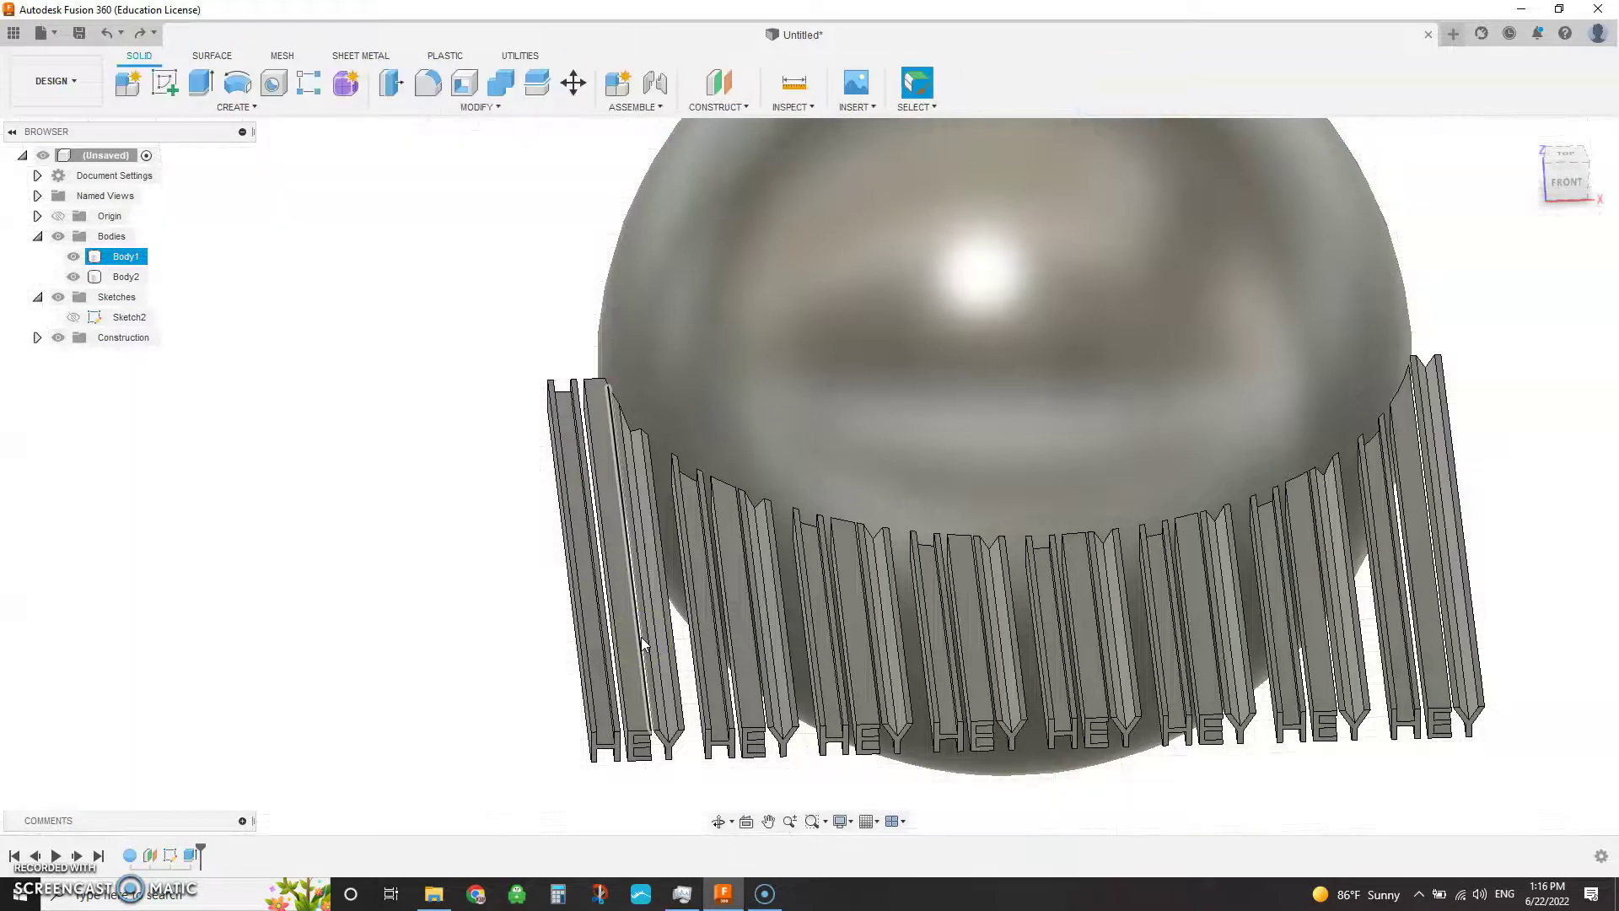
{"action": "key", "text": "ctrl+z"}
{"action": "key", "text": "ctrl+z"}
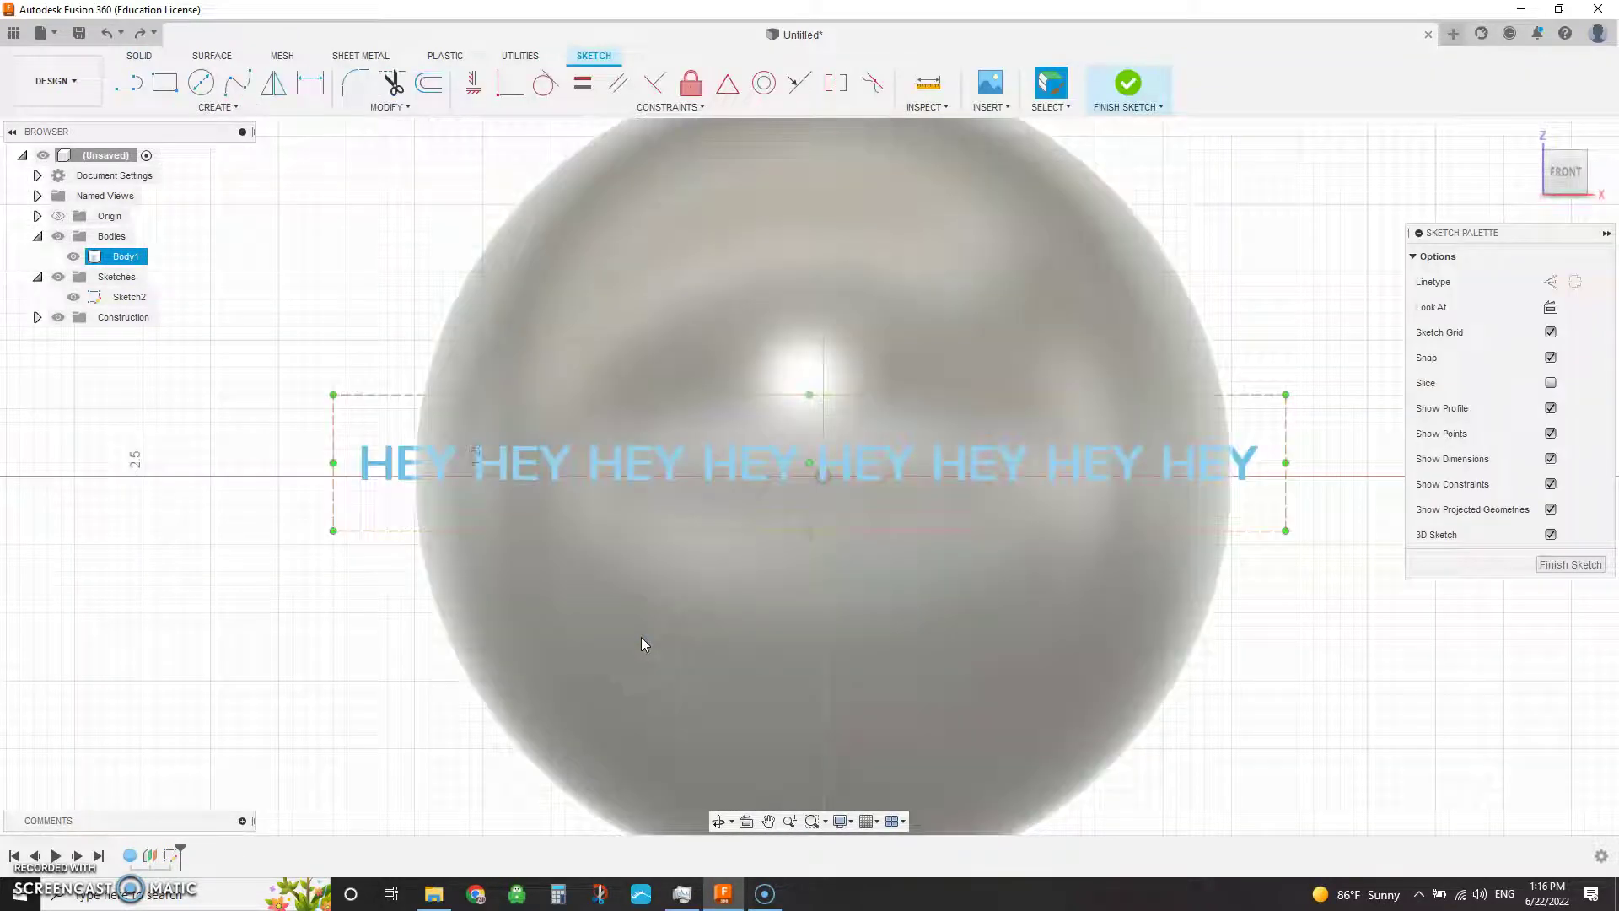
{"action": "left_click", "coordinate": [898, 600]}
{"action": "left_click", "coordinate": [1552, 767]}
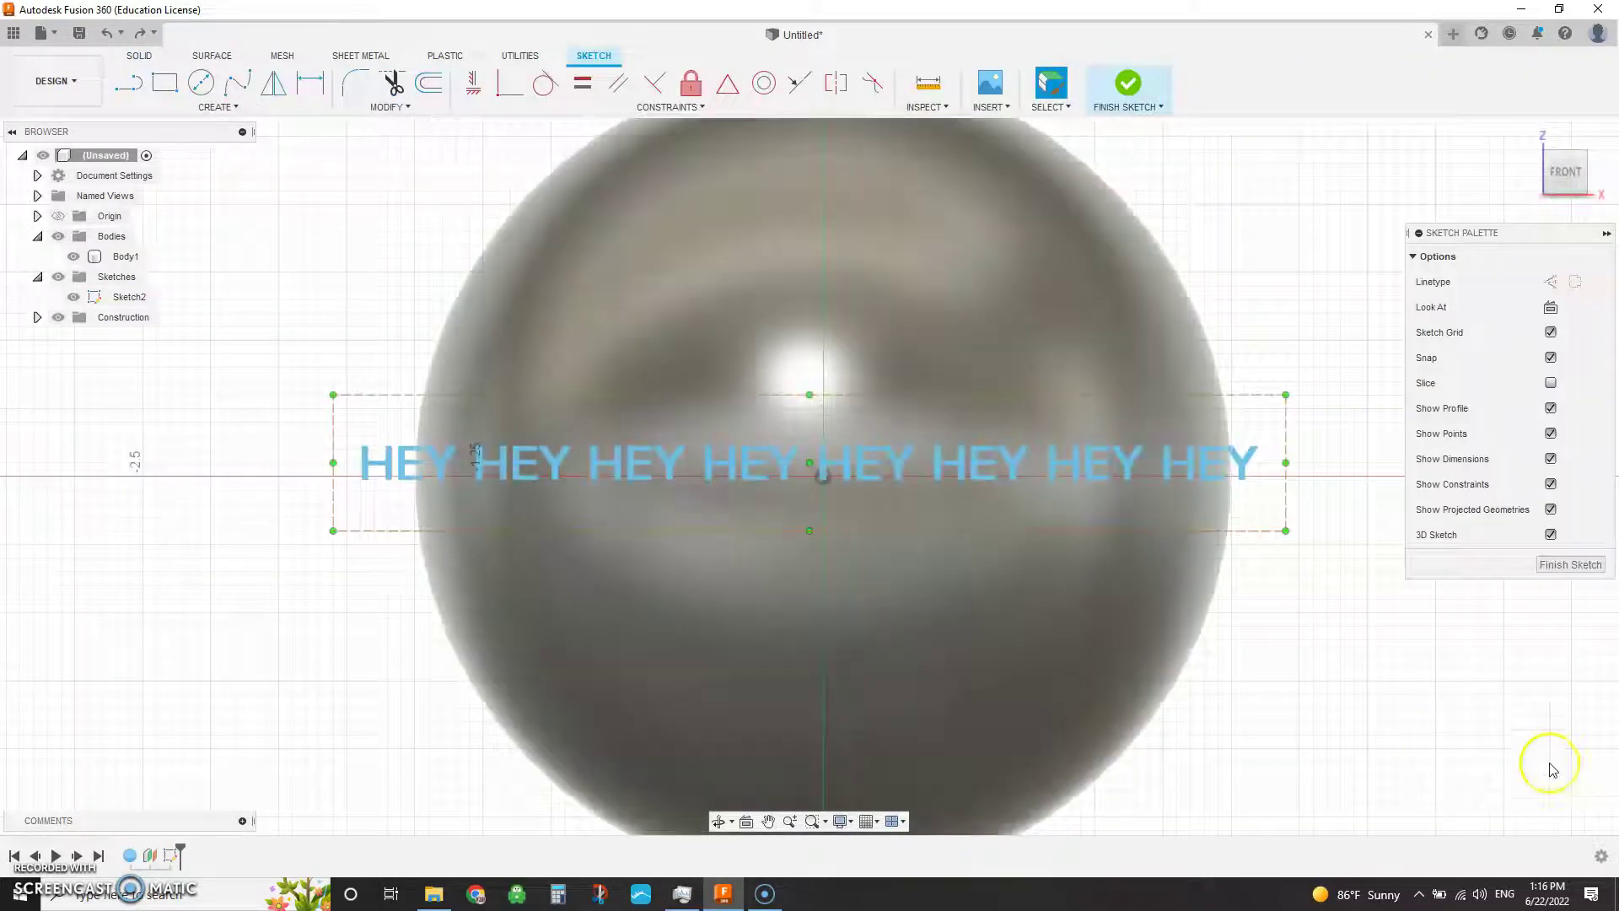
{"action": "left_click", "coordinate": [1570, 564]}
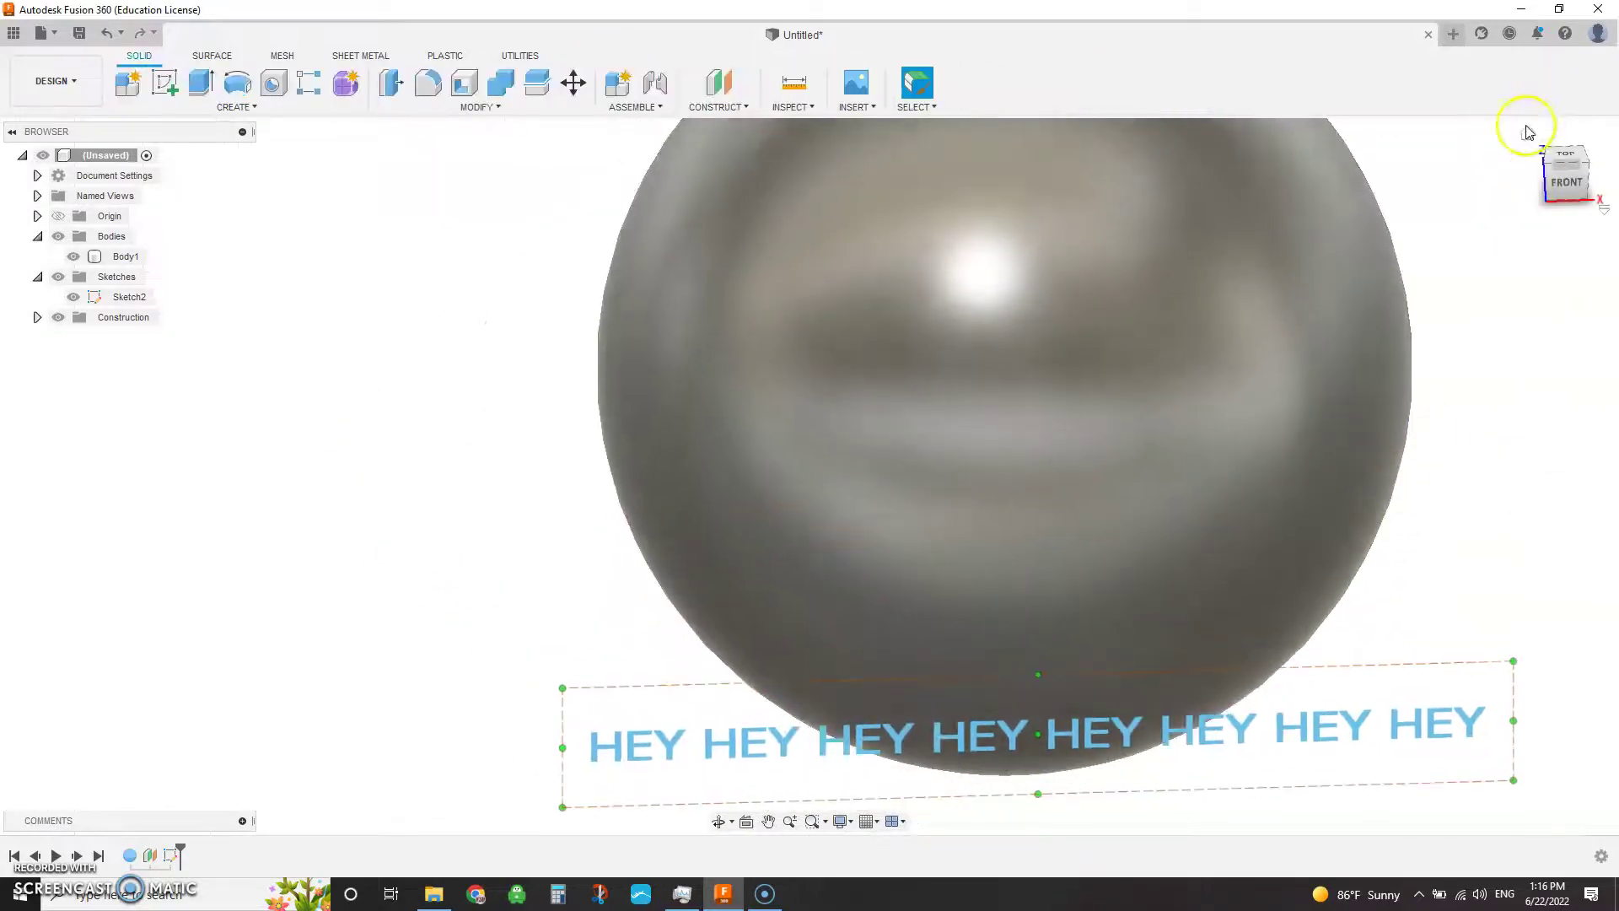
{"action": "left_click", "coordinate": [1525, 136]}
{"action": "left_click", "coordinate": [779, 434]}
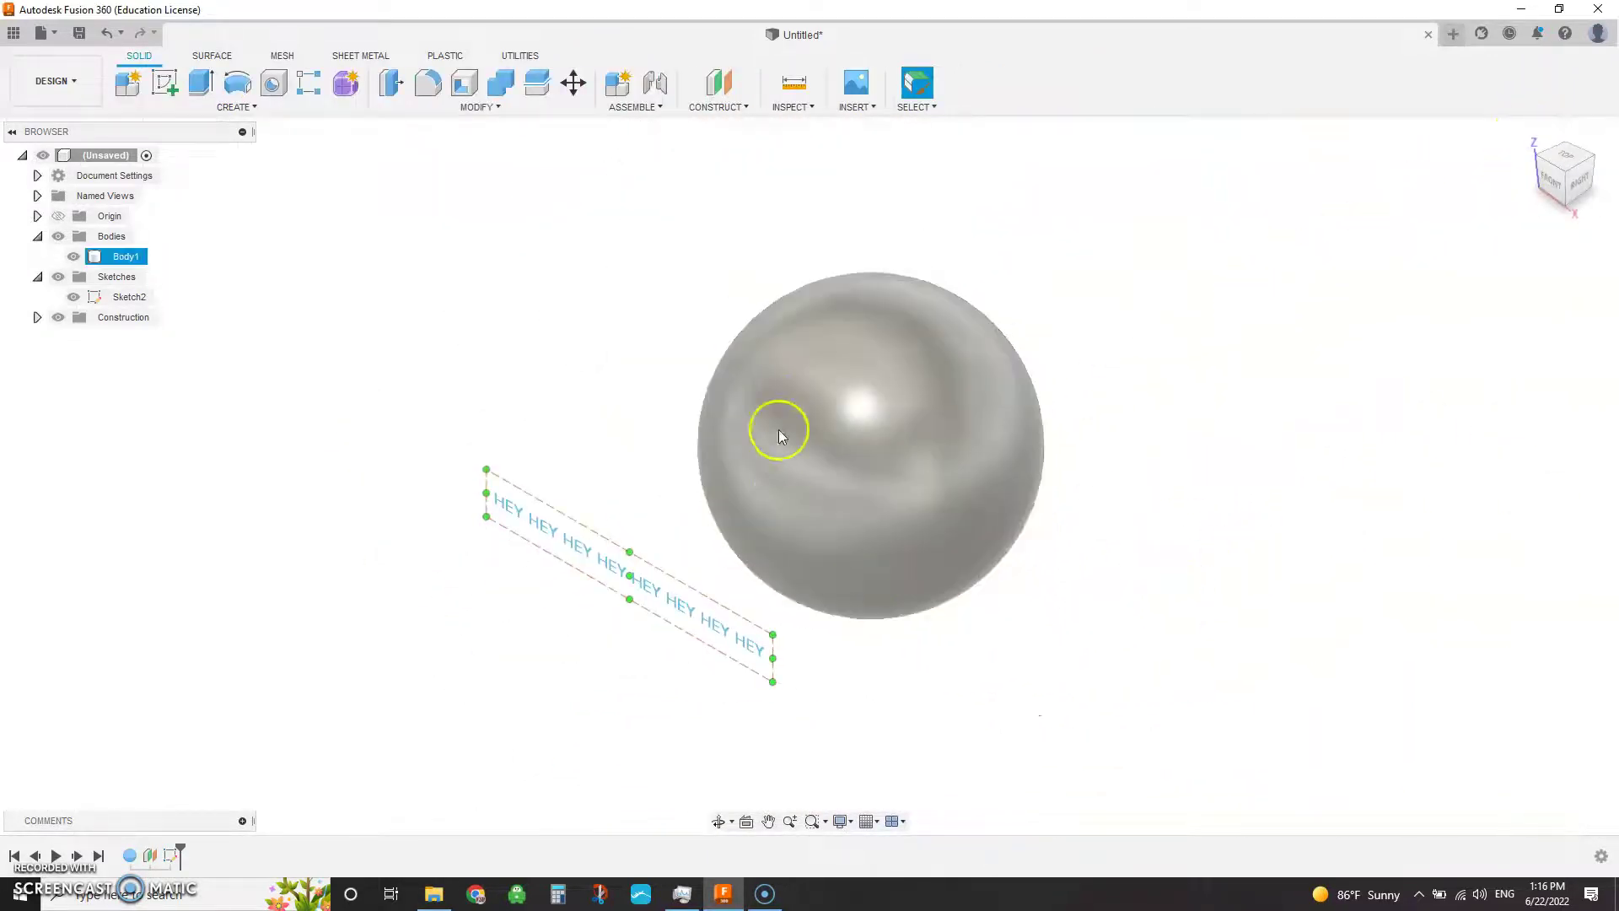
{"action": "left_click", "coordinate": [1009, 489]}
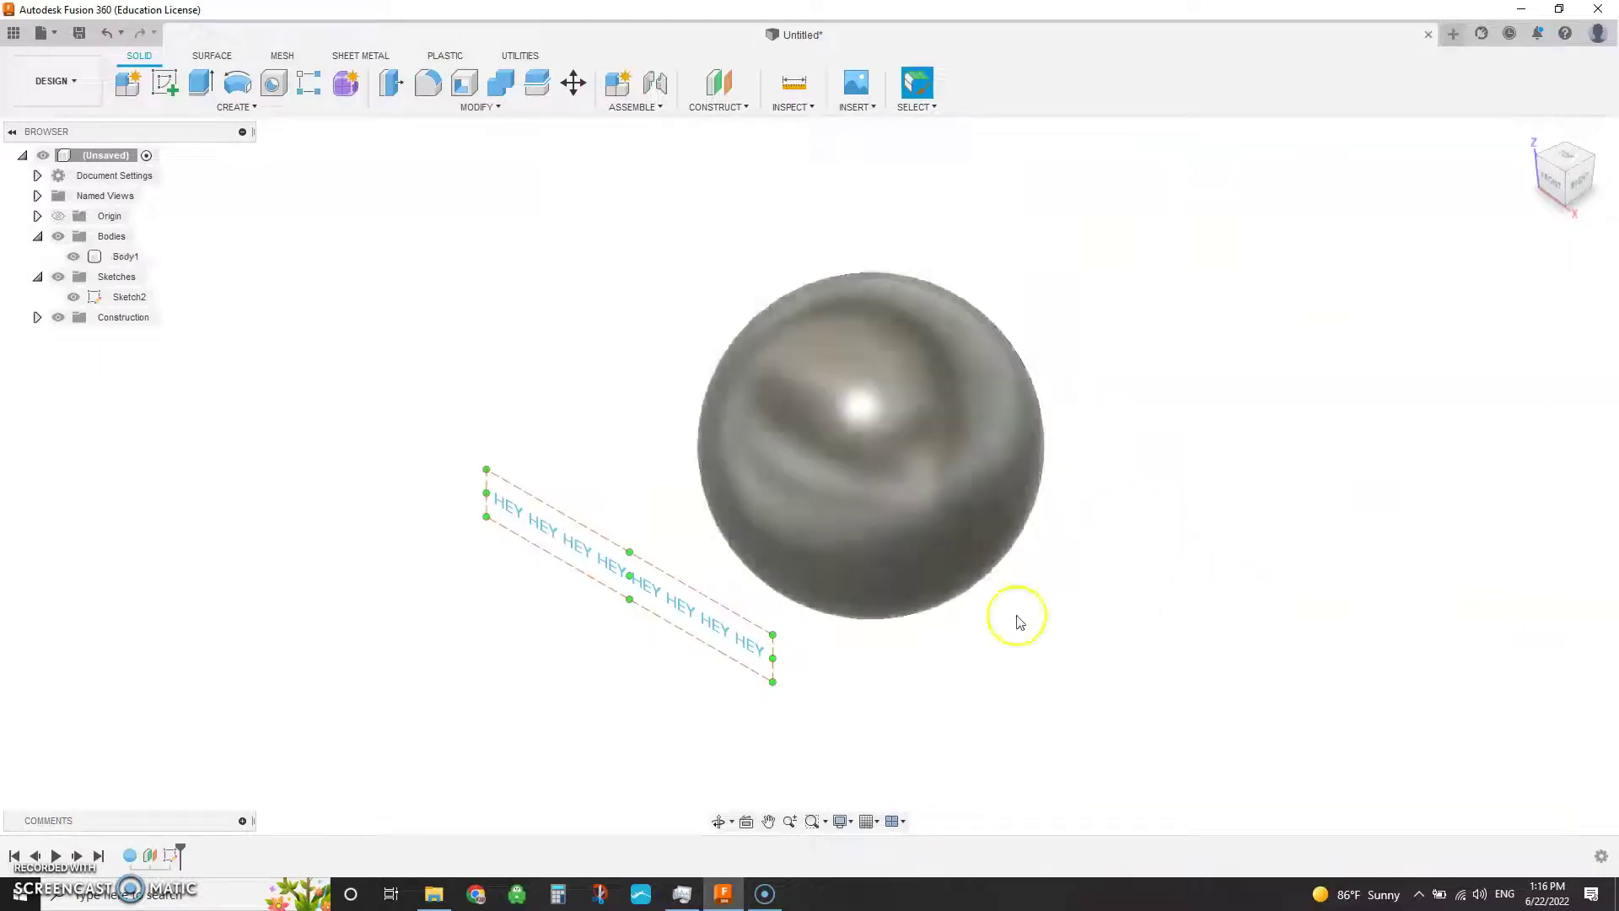
Step: Create a 3 in diameter, 0.5 in tall cylinder at the origin as a new body
{"action": "left_click", "coordinate": [237, 107]}
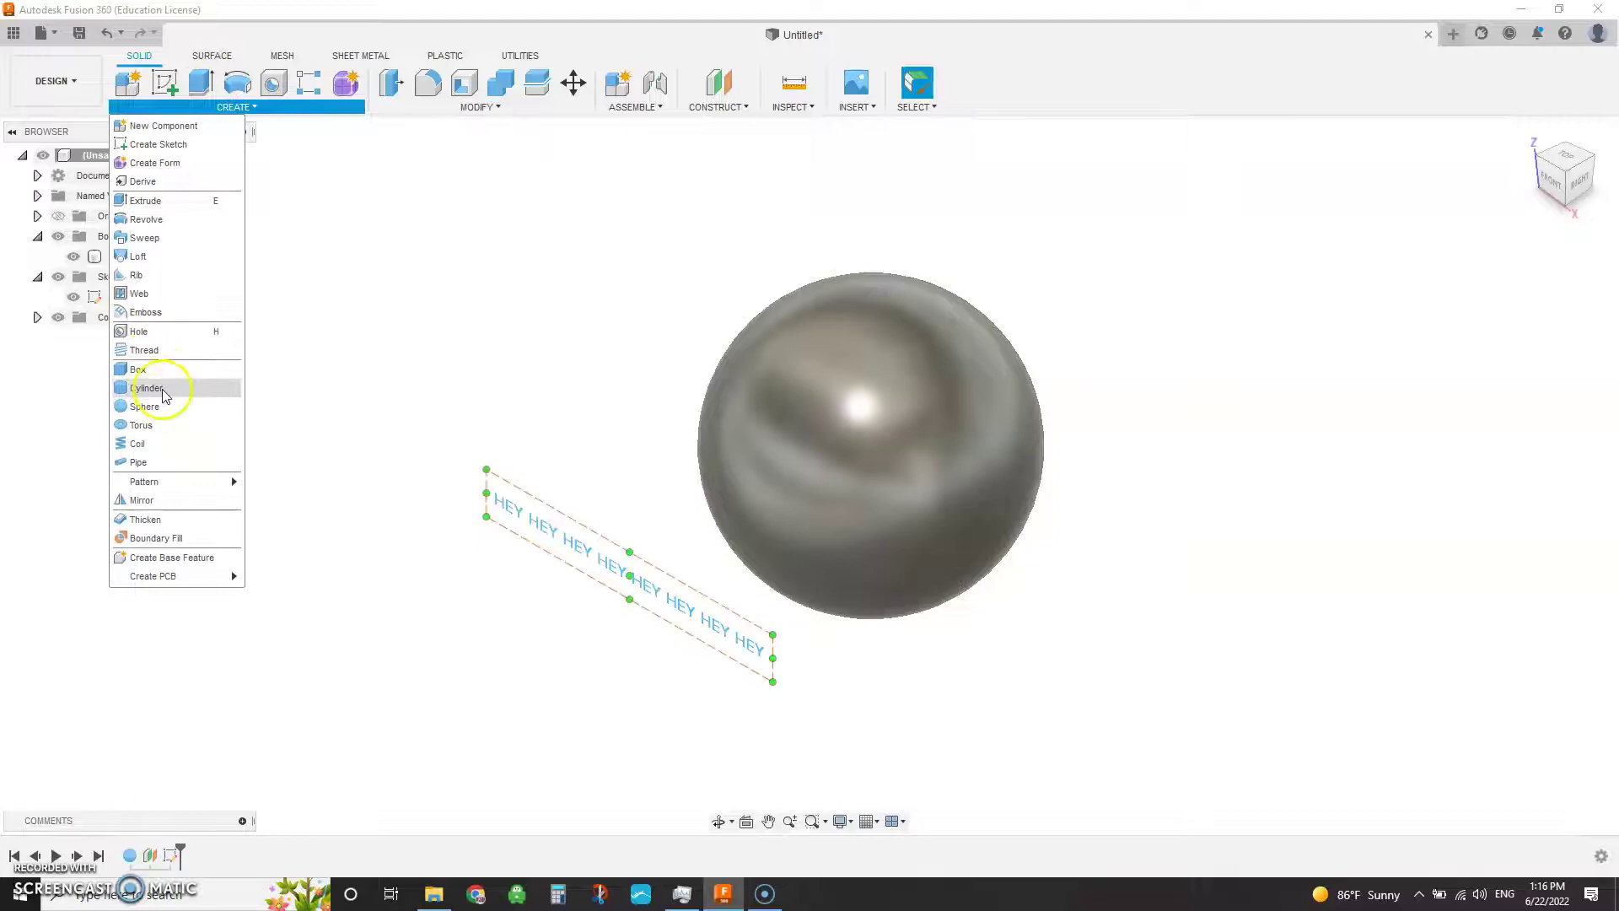
{"action": "left_click", "coordinate": [150, 388]}
{"action": "left_click", "coordinate": [933, 435]}
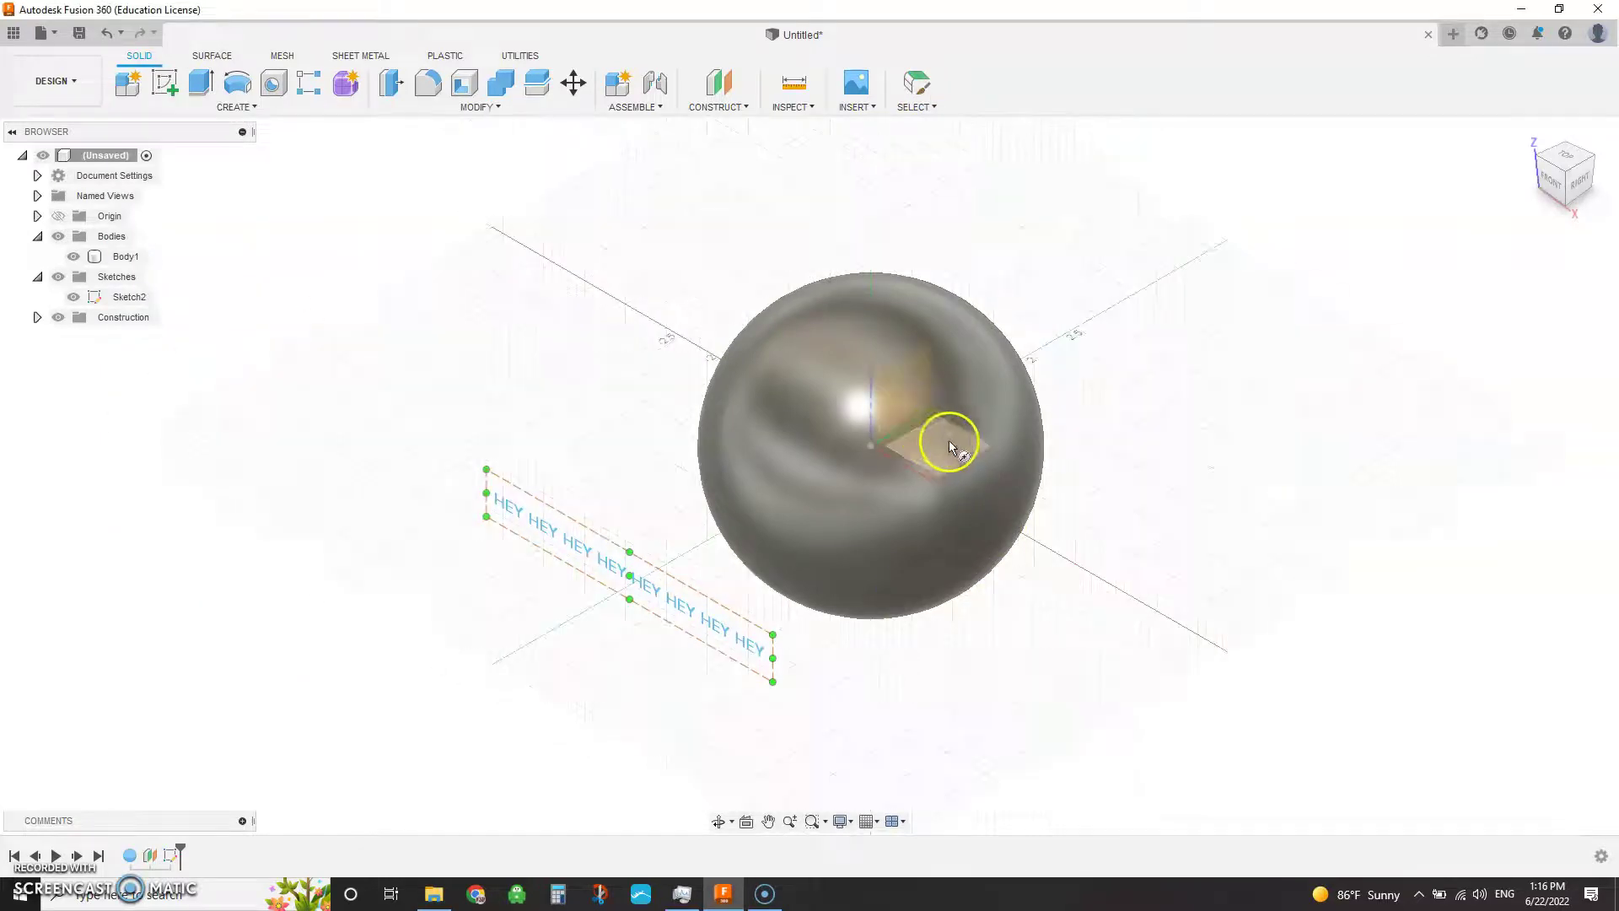
{"action": "left_click", "coordinate": [869, 444]}
{"action": "left_click", "coordinate": [872, 447]}
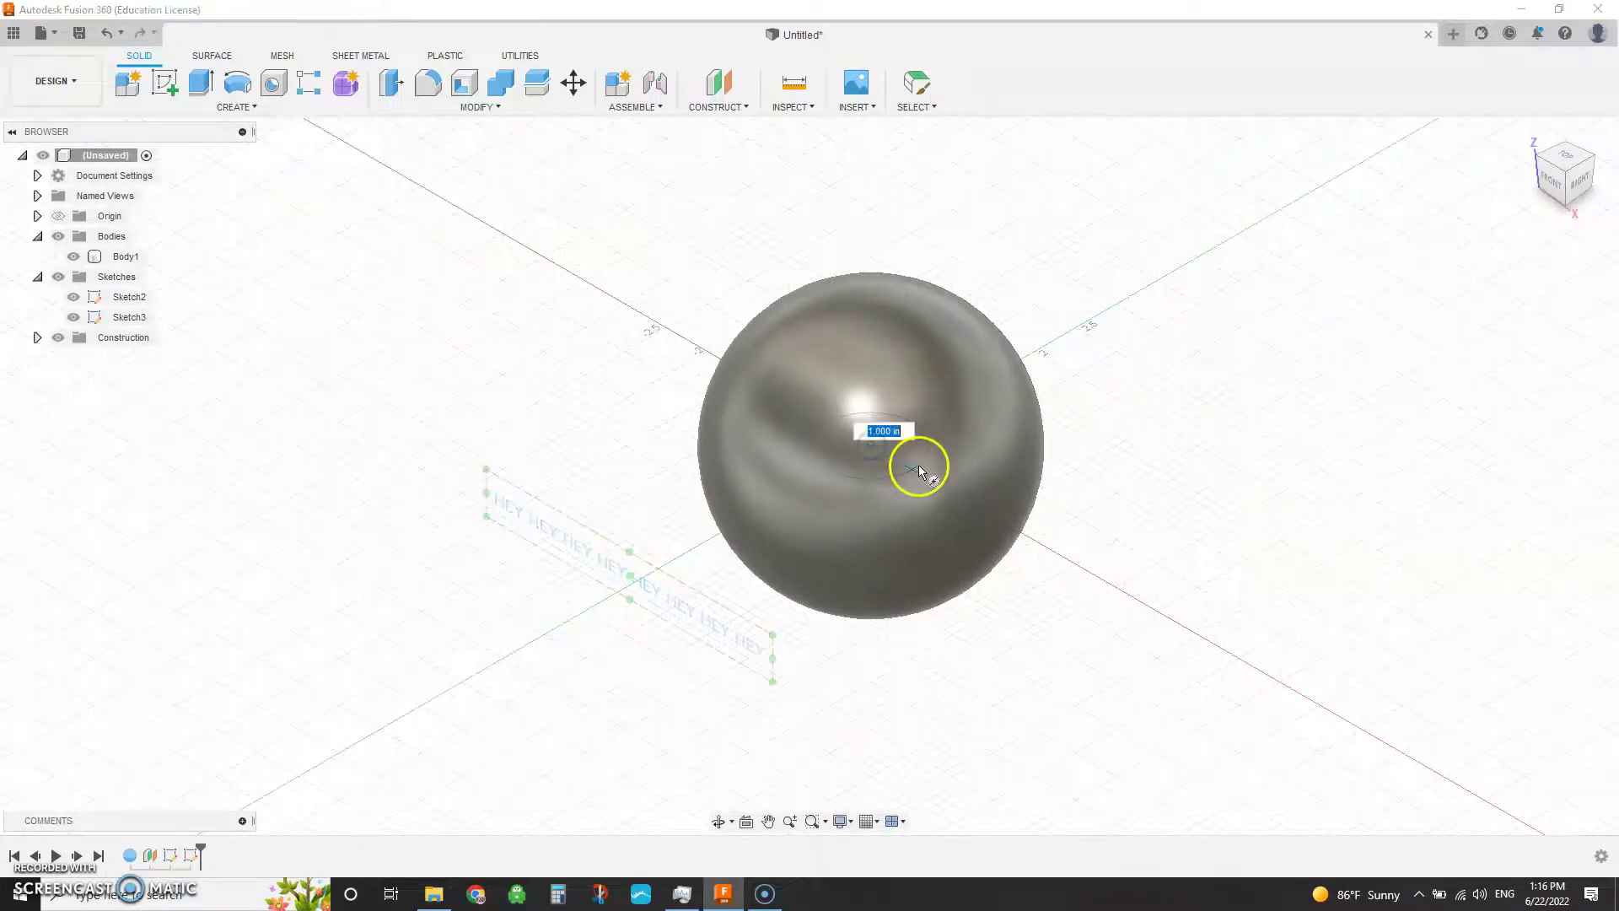
{"action": "type", "text": "3"}
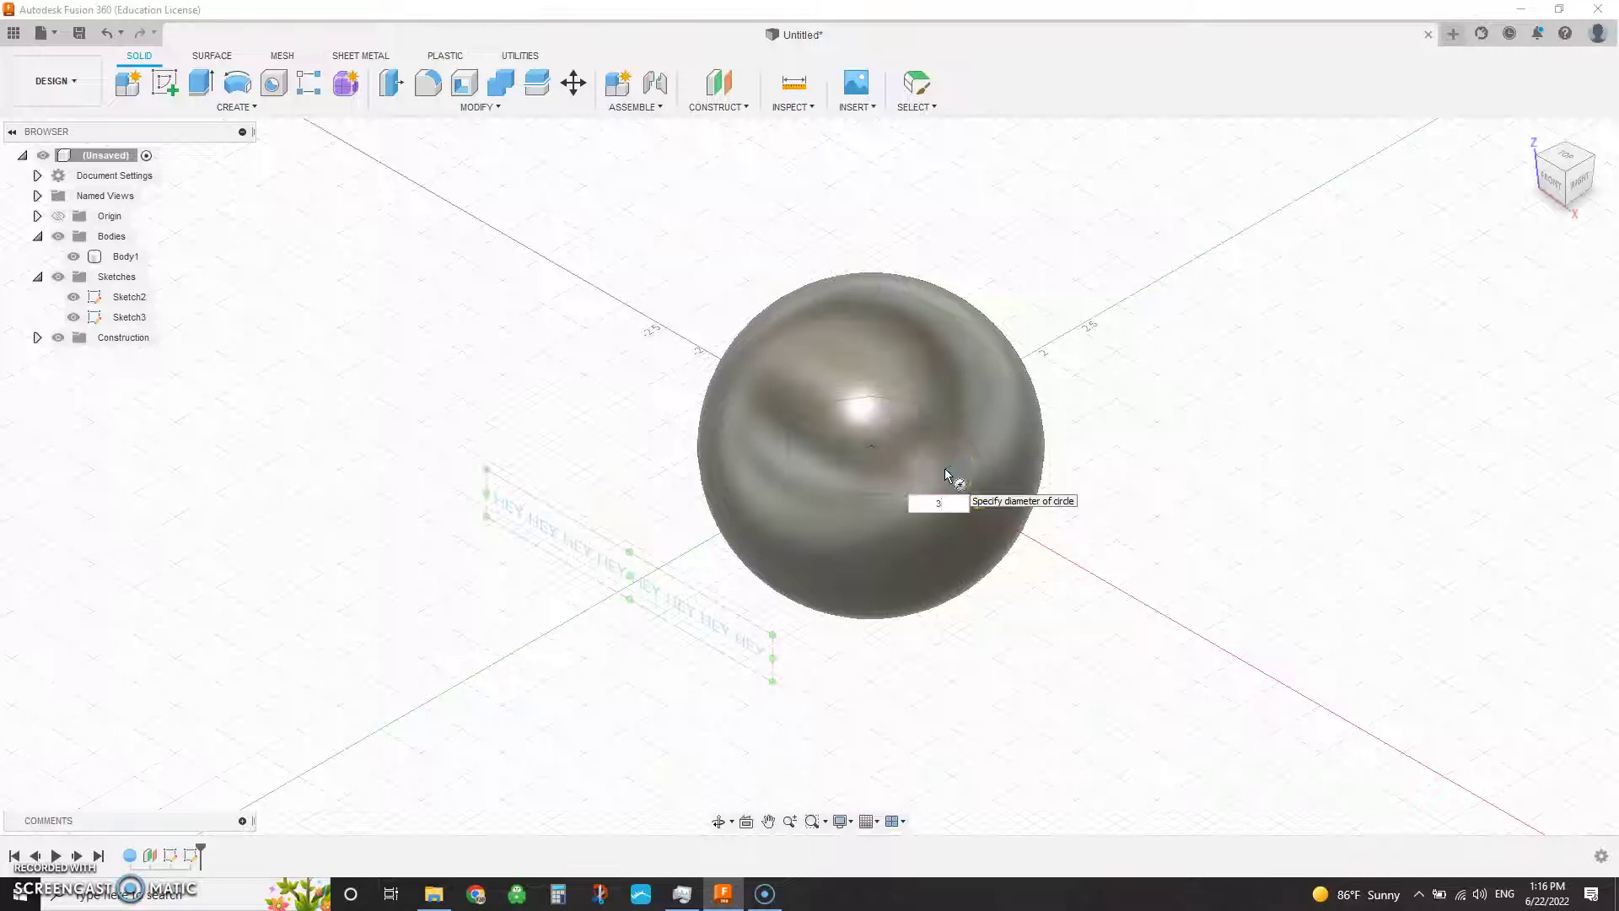
{"action": "key", "text": "Return"}
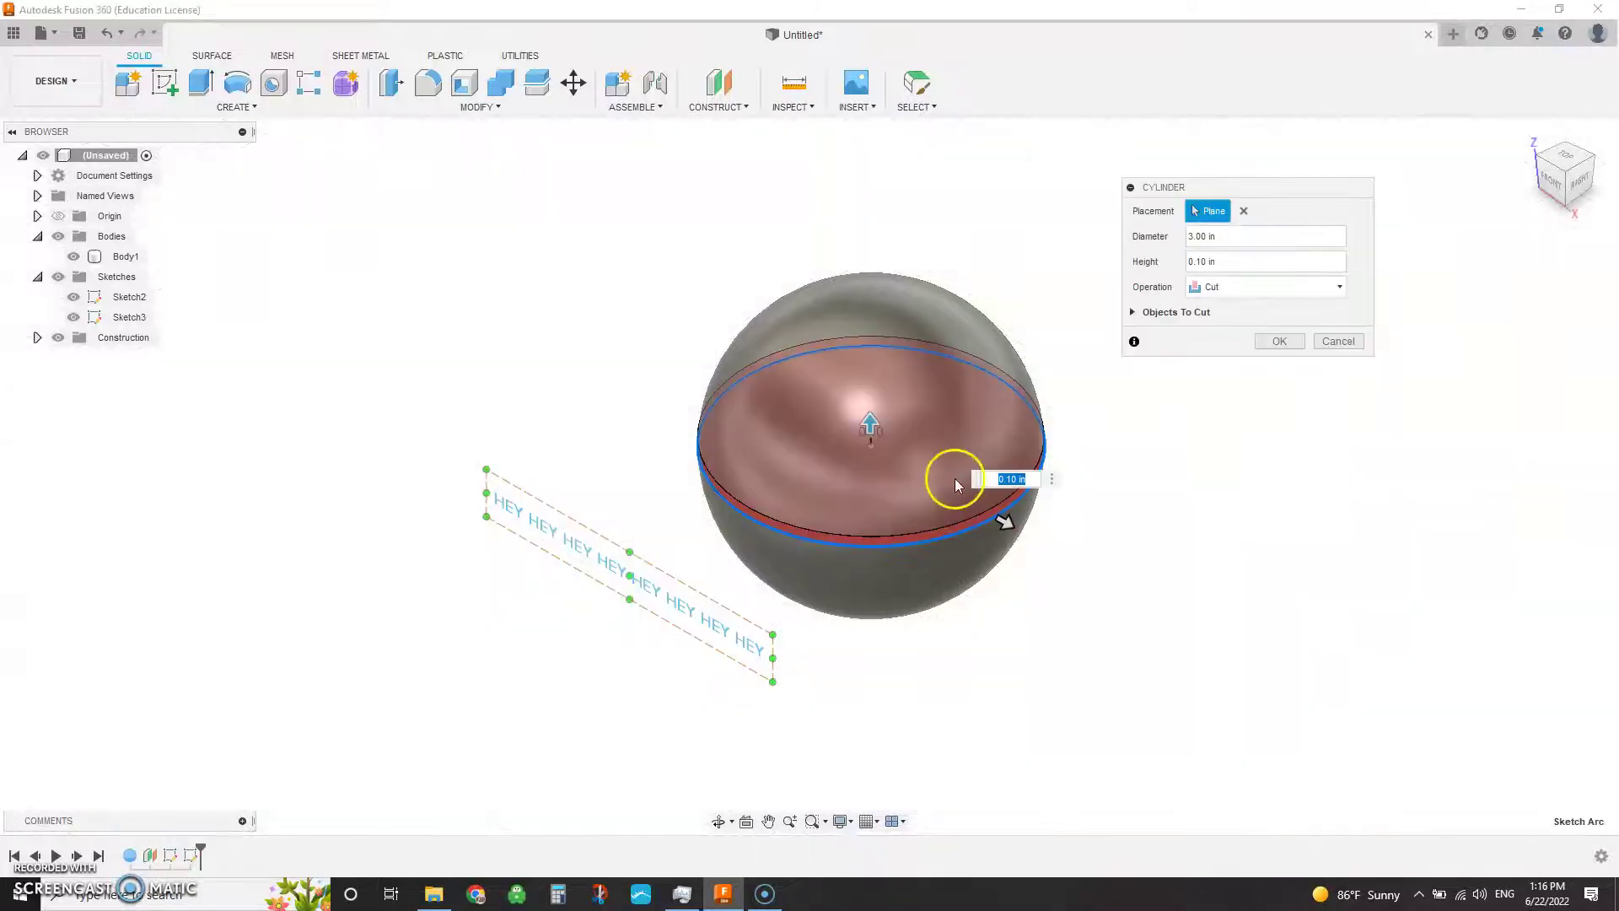
{"action": "scroll", "coordinate": [1018, 487], "scroll_direction": "up", "scroll_amount": 3}
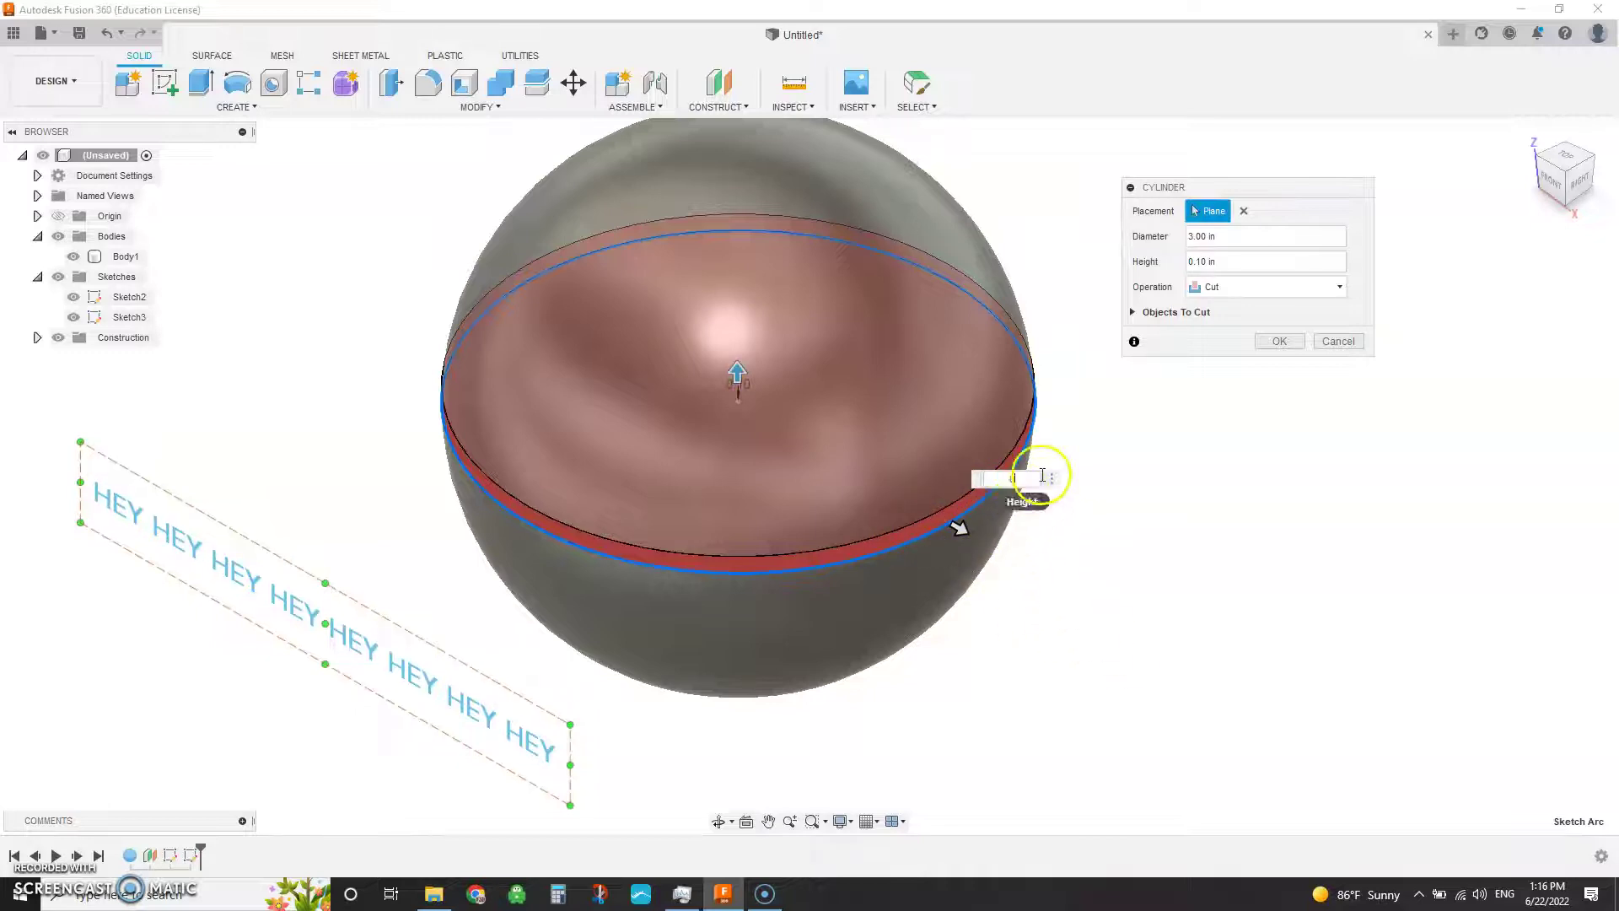
{"action": "type", "text": "0"}
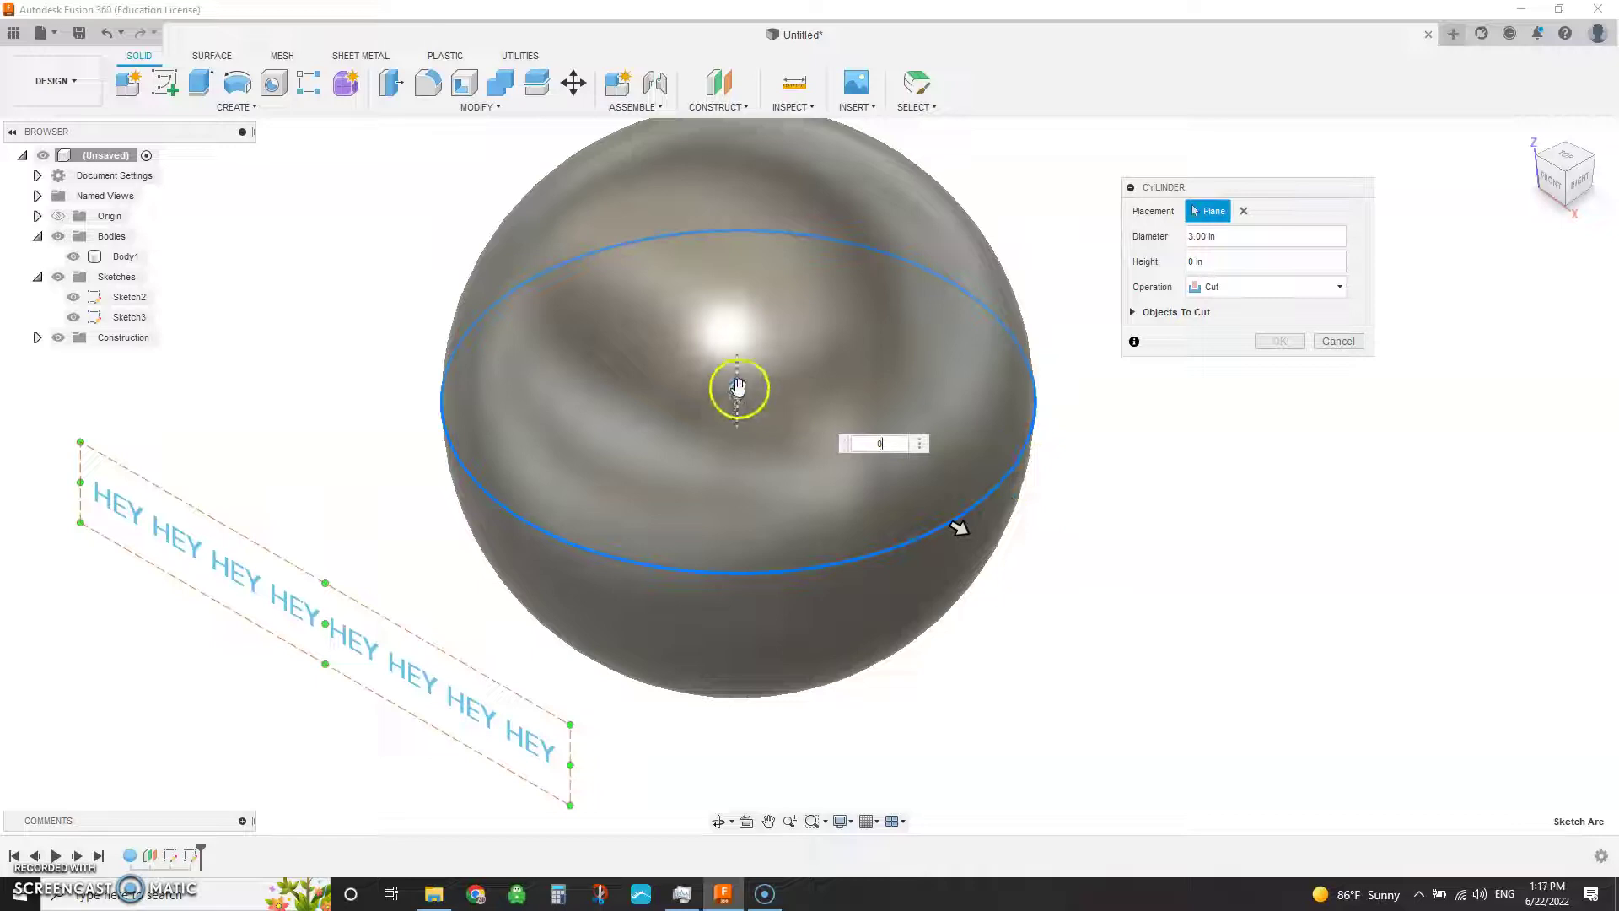
{"action": "left_click", "coordinate": [738, 388]}
{"action": "type", "text": ".5"}
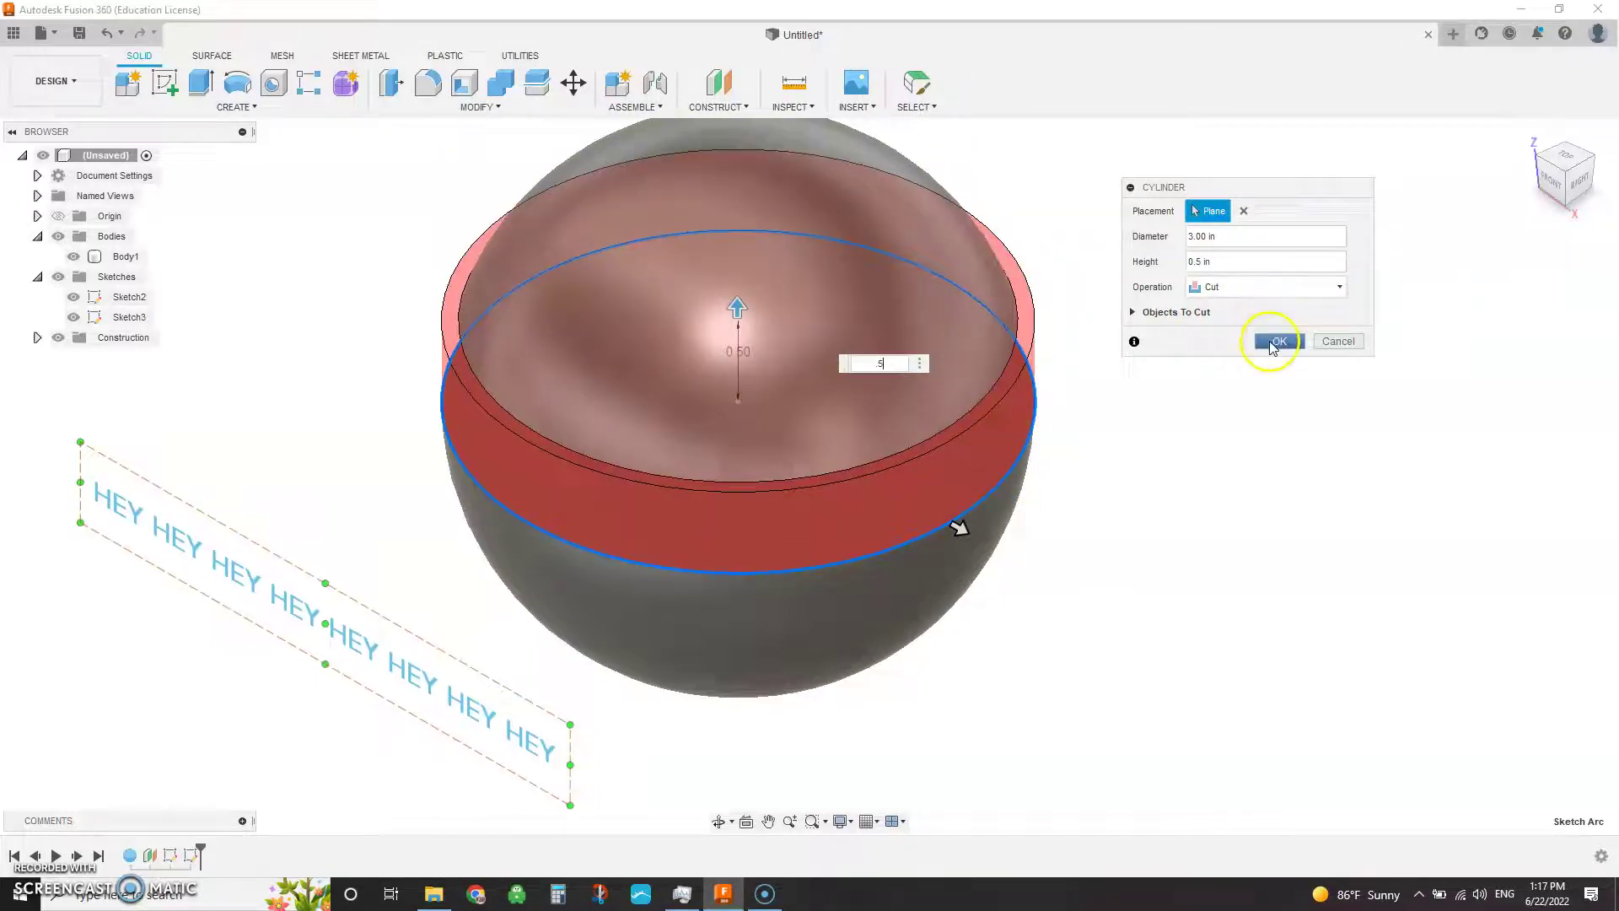
{"action": "left_click", "coordinate": [1248, 288]}
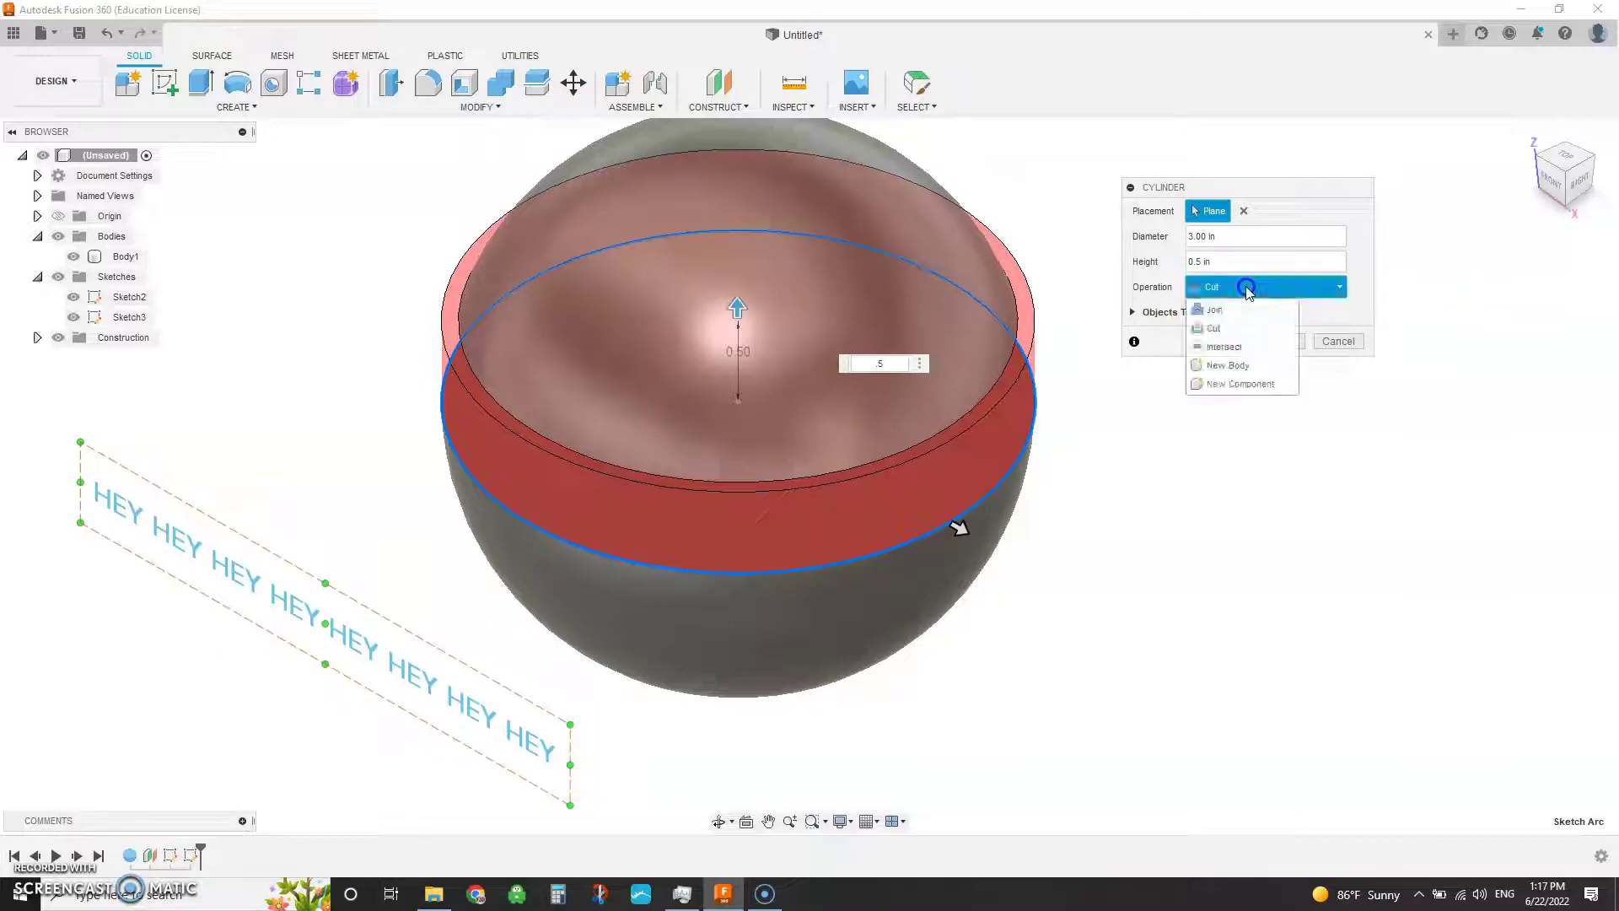
{"action": "left_click", "coordinate": [1242, 366]}
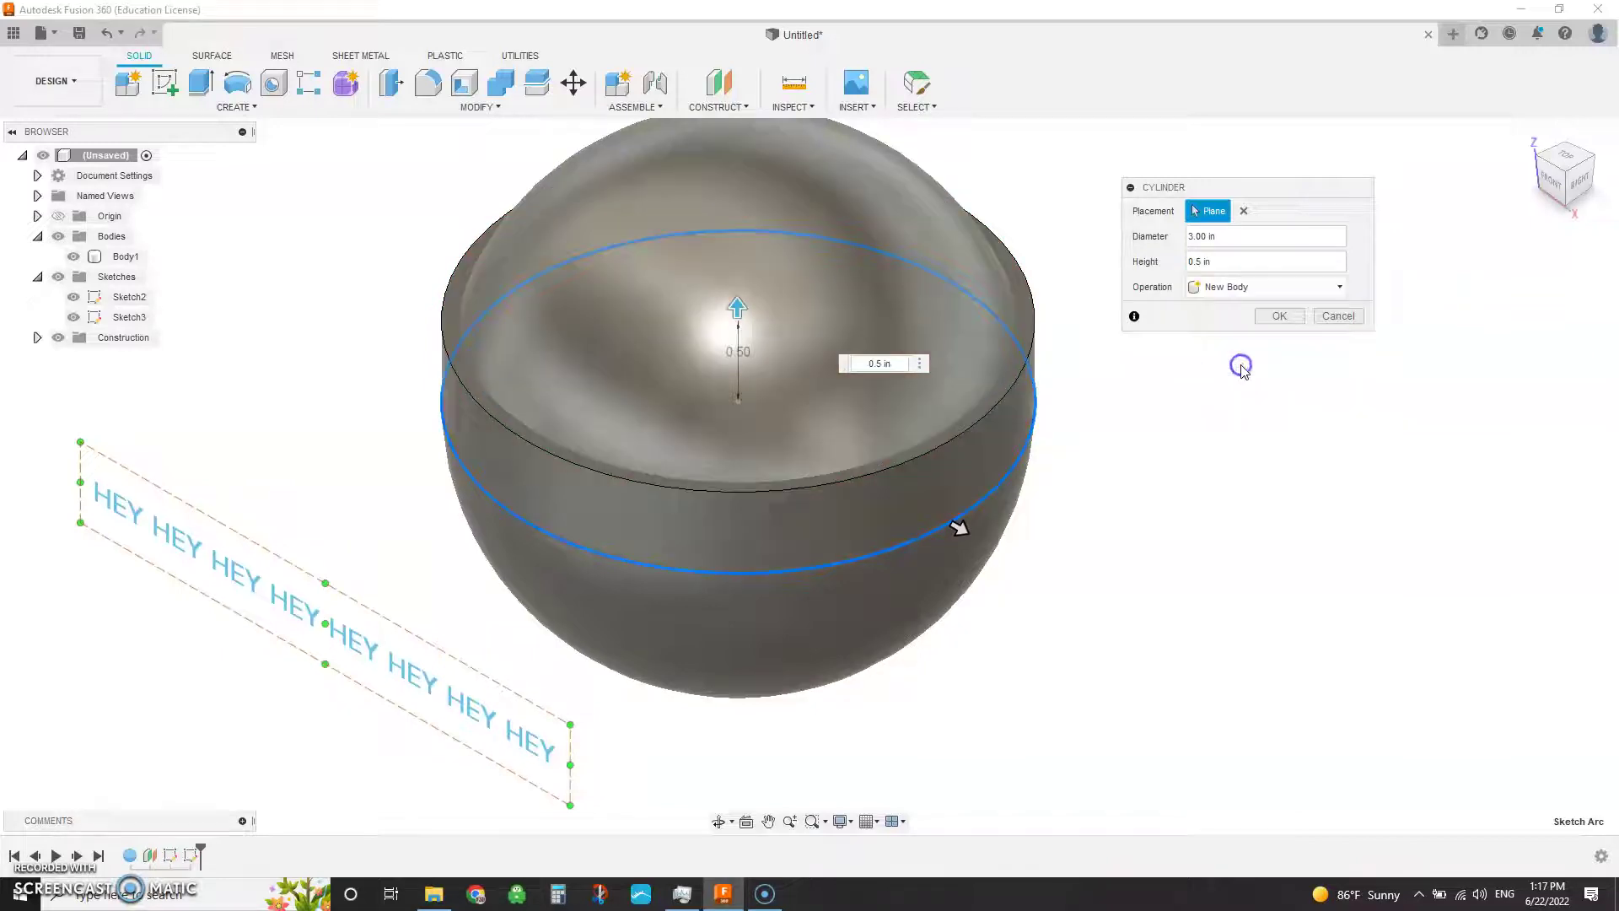
{"action": "left_click", "coordinate": [1279, 316]}
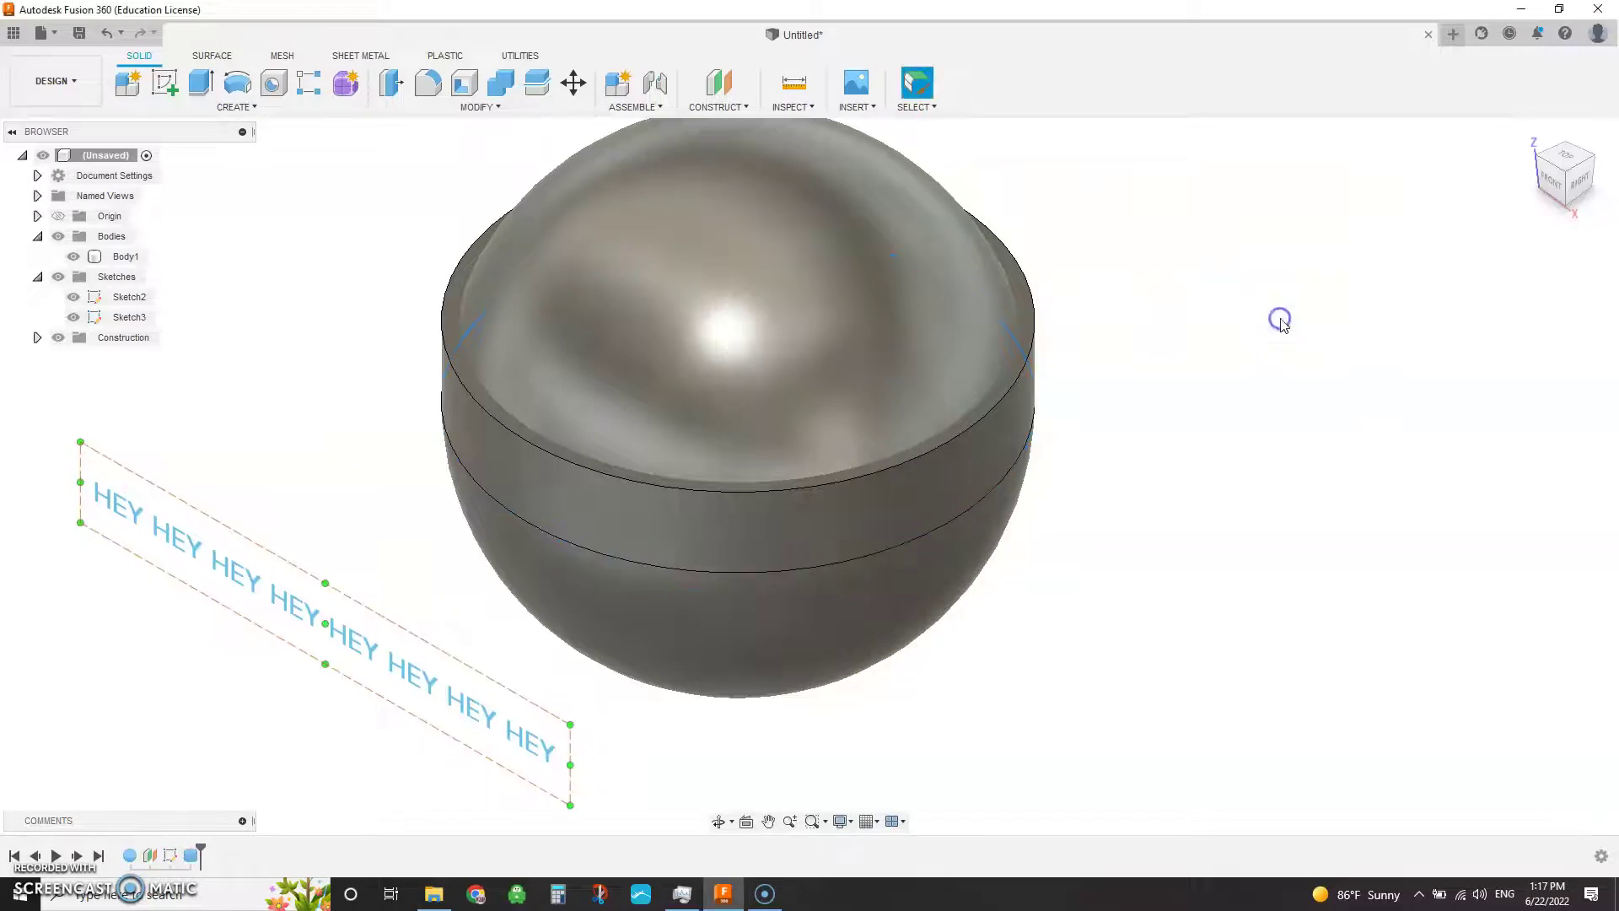
Step: Hide the sphere and extrude the cylinder's bottom face 0.5 in to lengthen it
{"action": "left_click", "coordinate": [74, 256]}
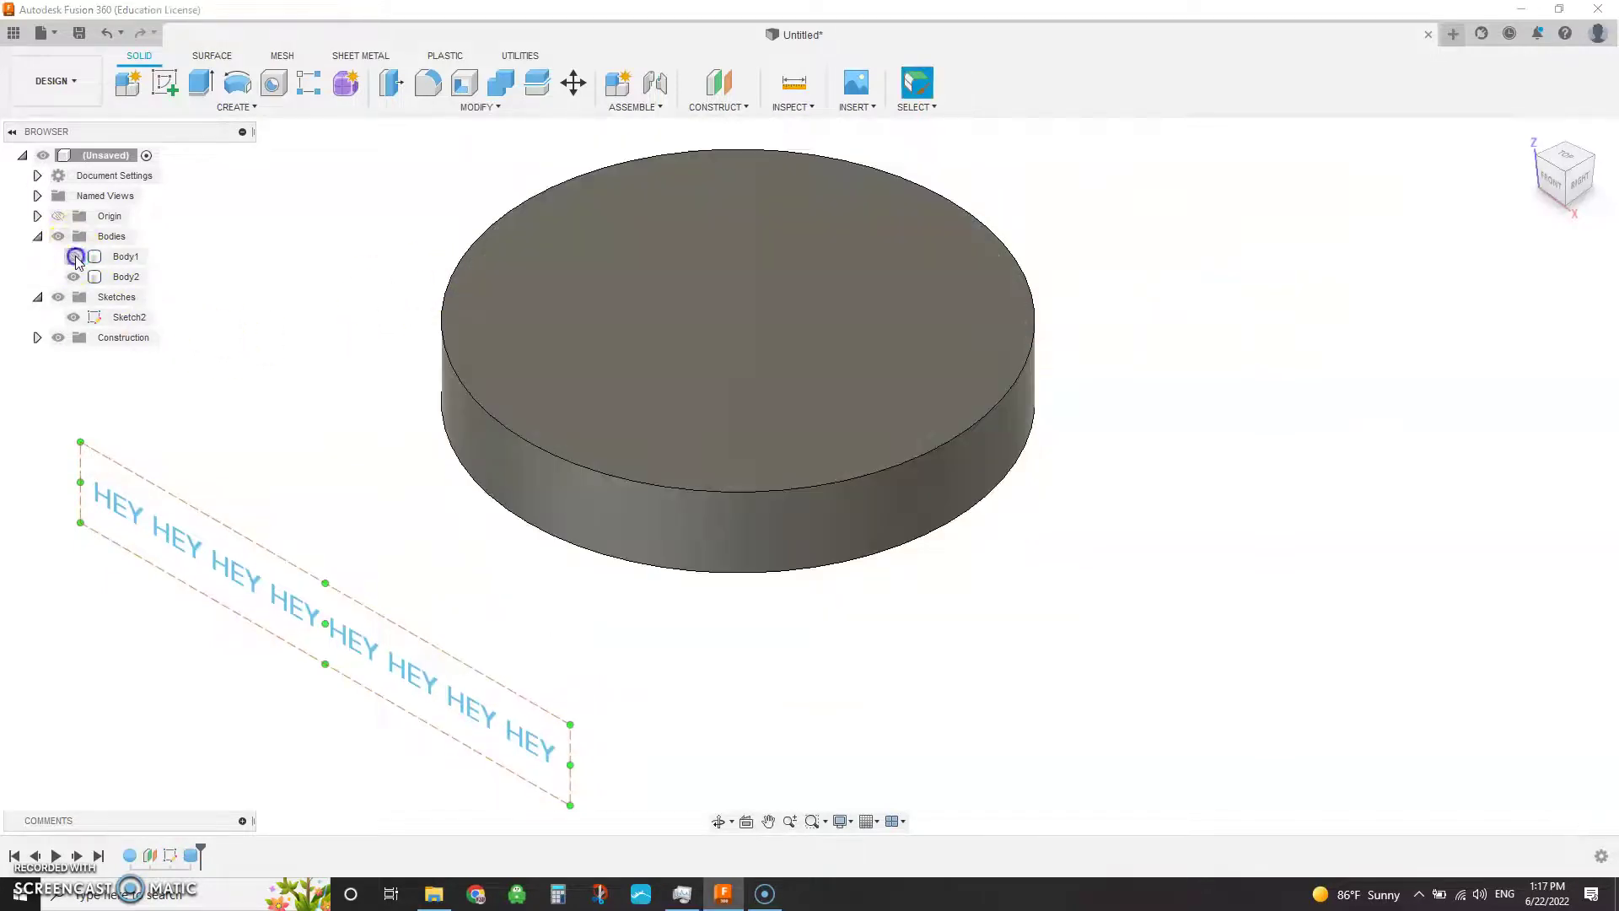
{"action": "left_click", "coordinate": [718, 821]}
{"action": "left_click_drag", "start_coordinate": [700, 763], "coordinate": [756, 482]}
{"action": "key", "text": "Escape"}
{"action": "left_click", "coordinate": [758, 482]}
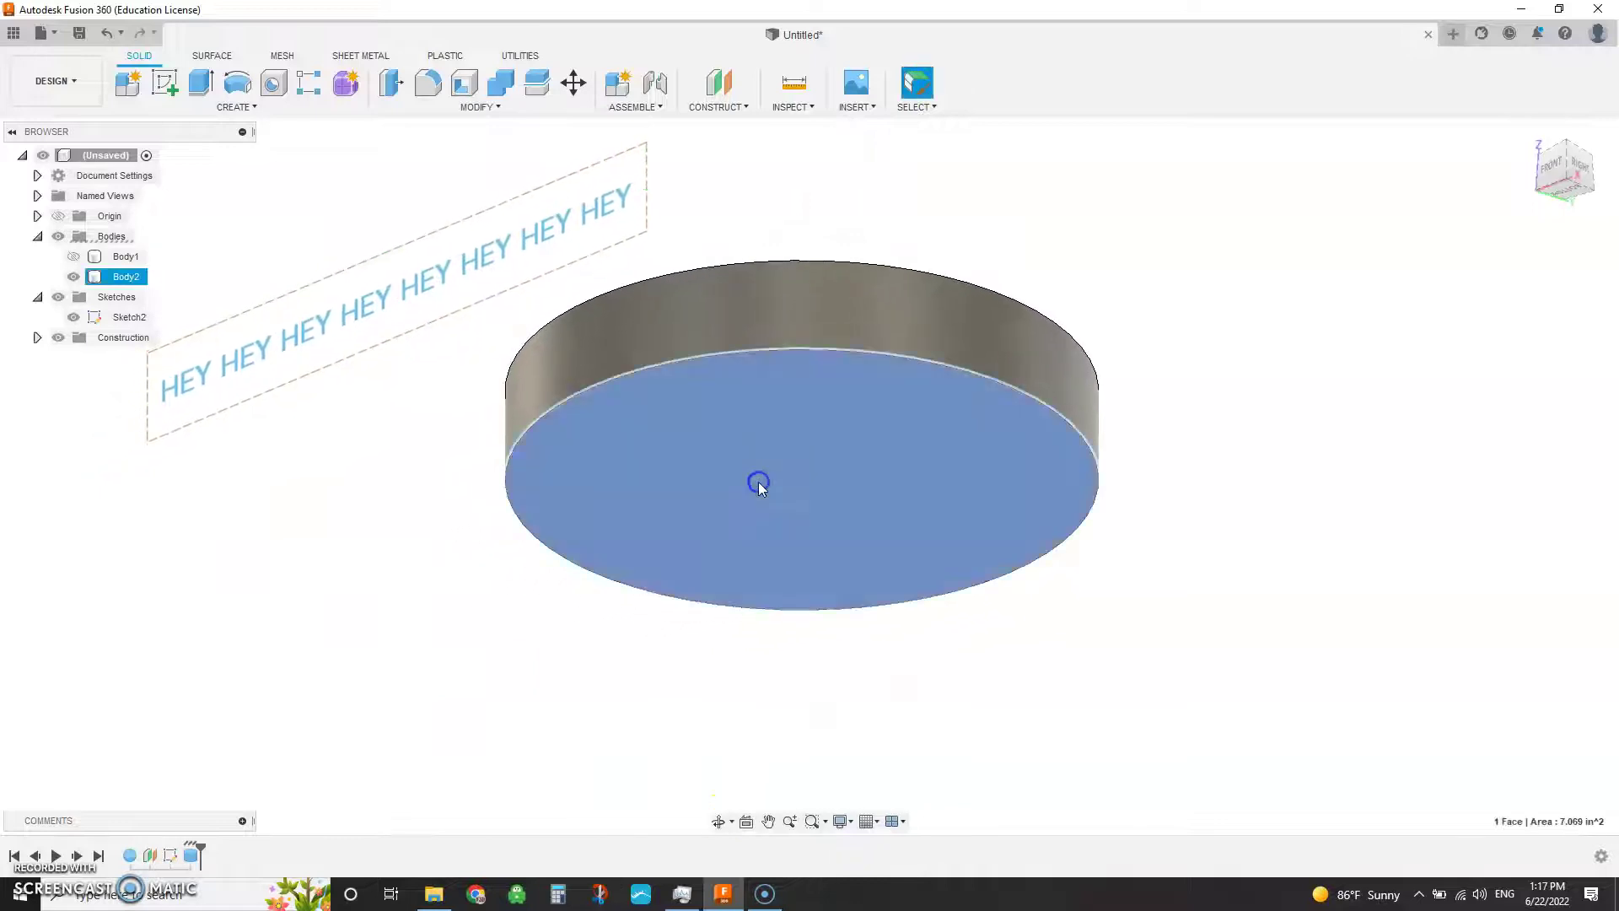
{"action": "type", "text": "e.5"}
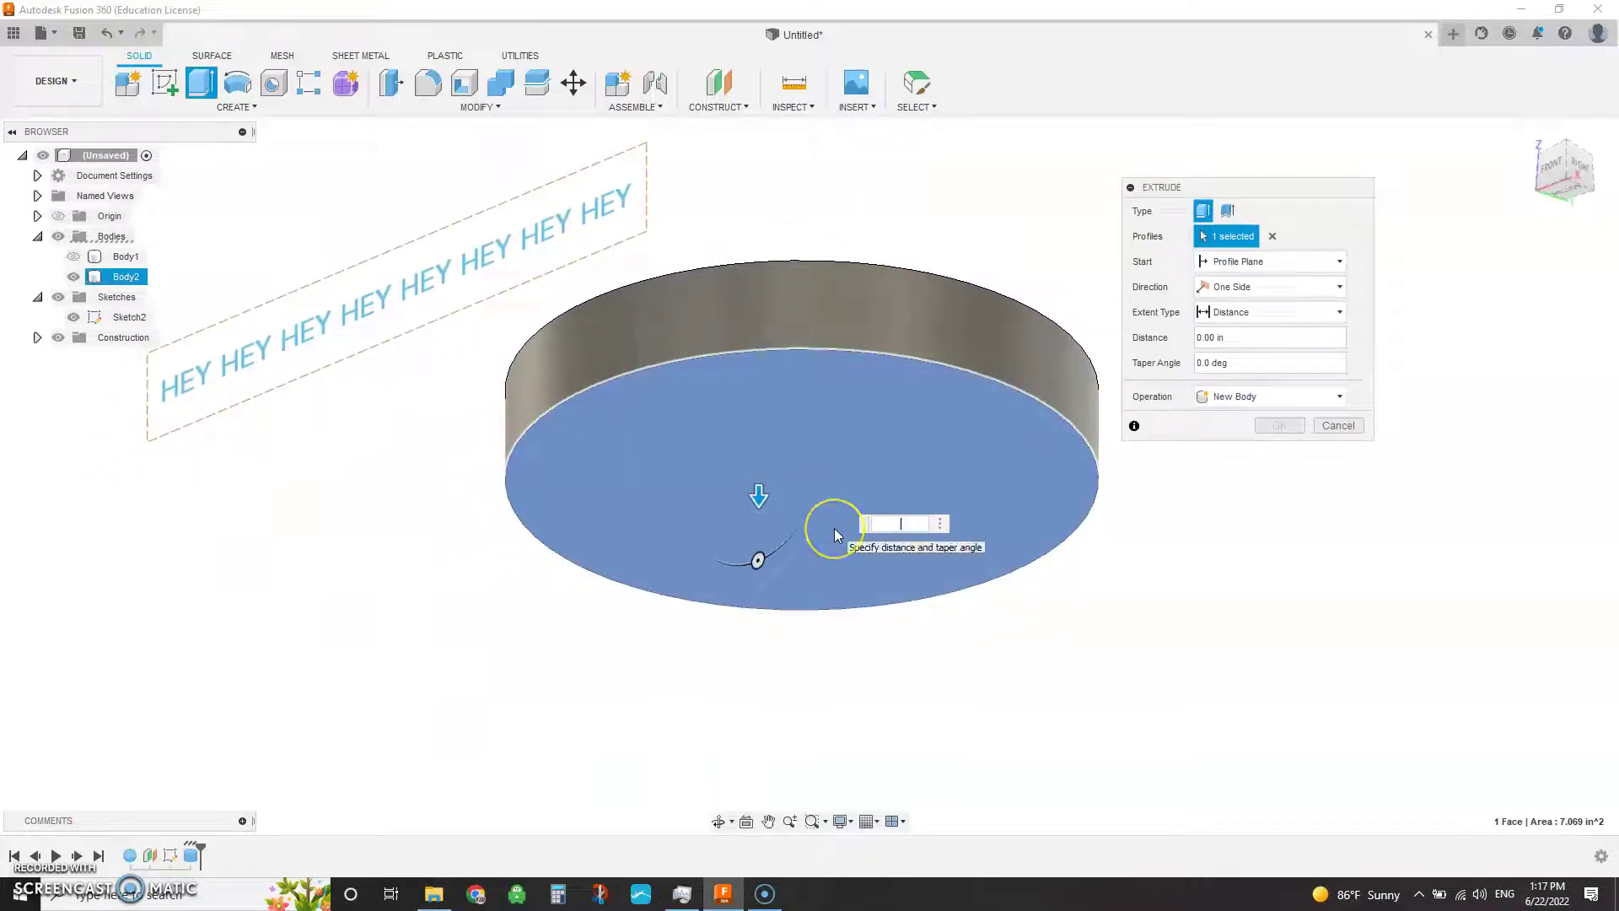
{"action": "key", "text": "Return"}
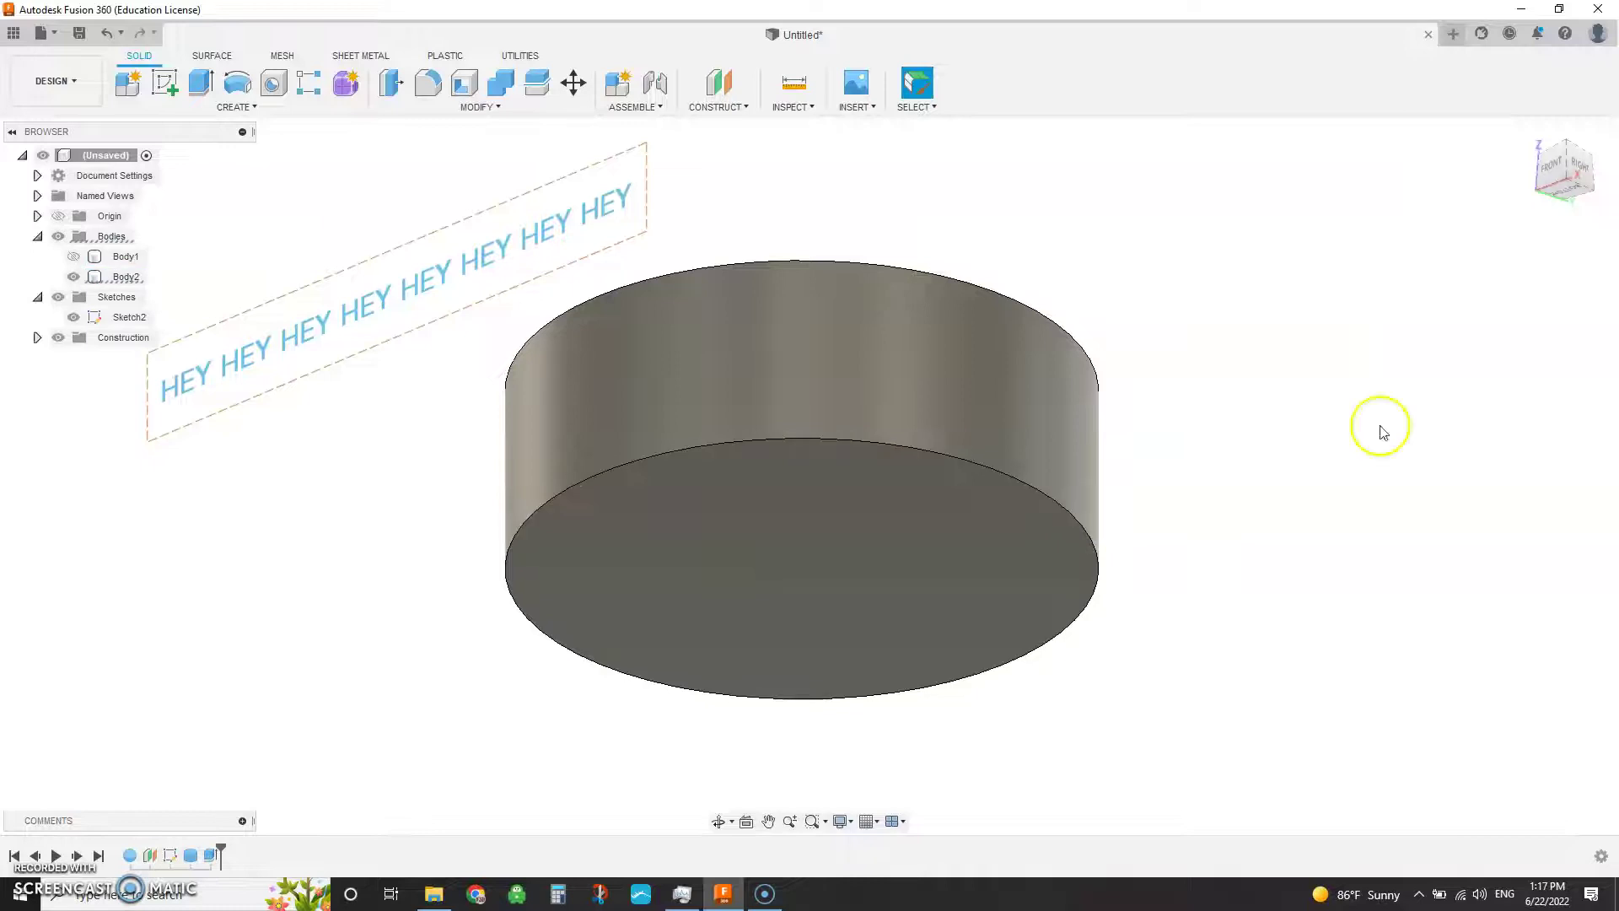
{"action": "left_click", "coordinate": [1531, 141]}
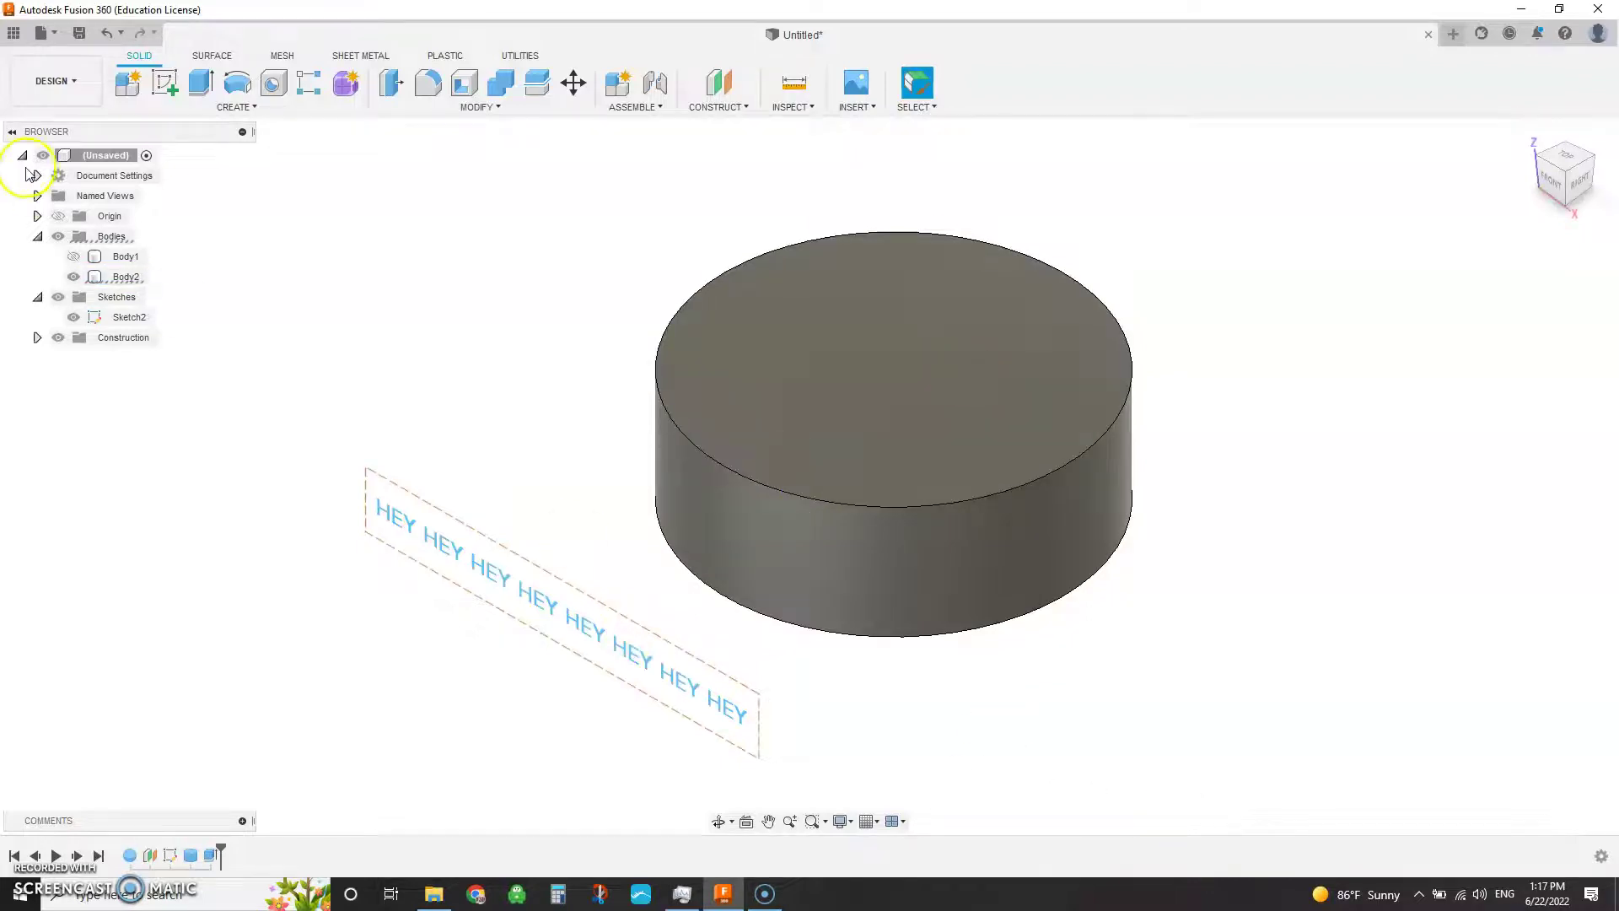
Step: Emboss the HEY text 0.125 in deep onto the cylinder's curved side face
{"action": "left_click", "coordinate": [223, 108]}
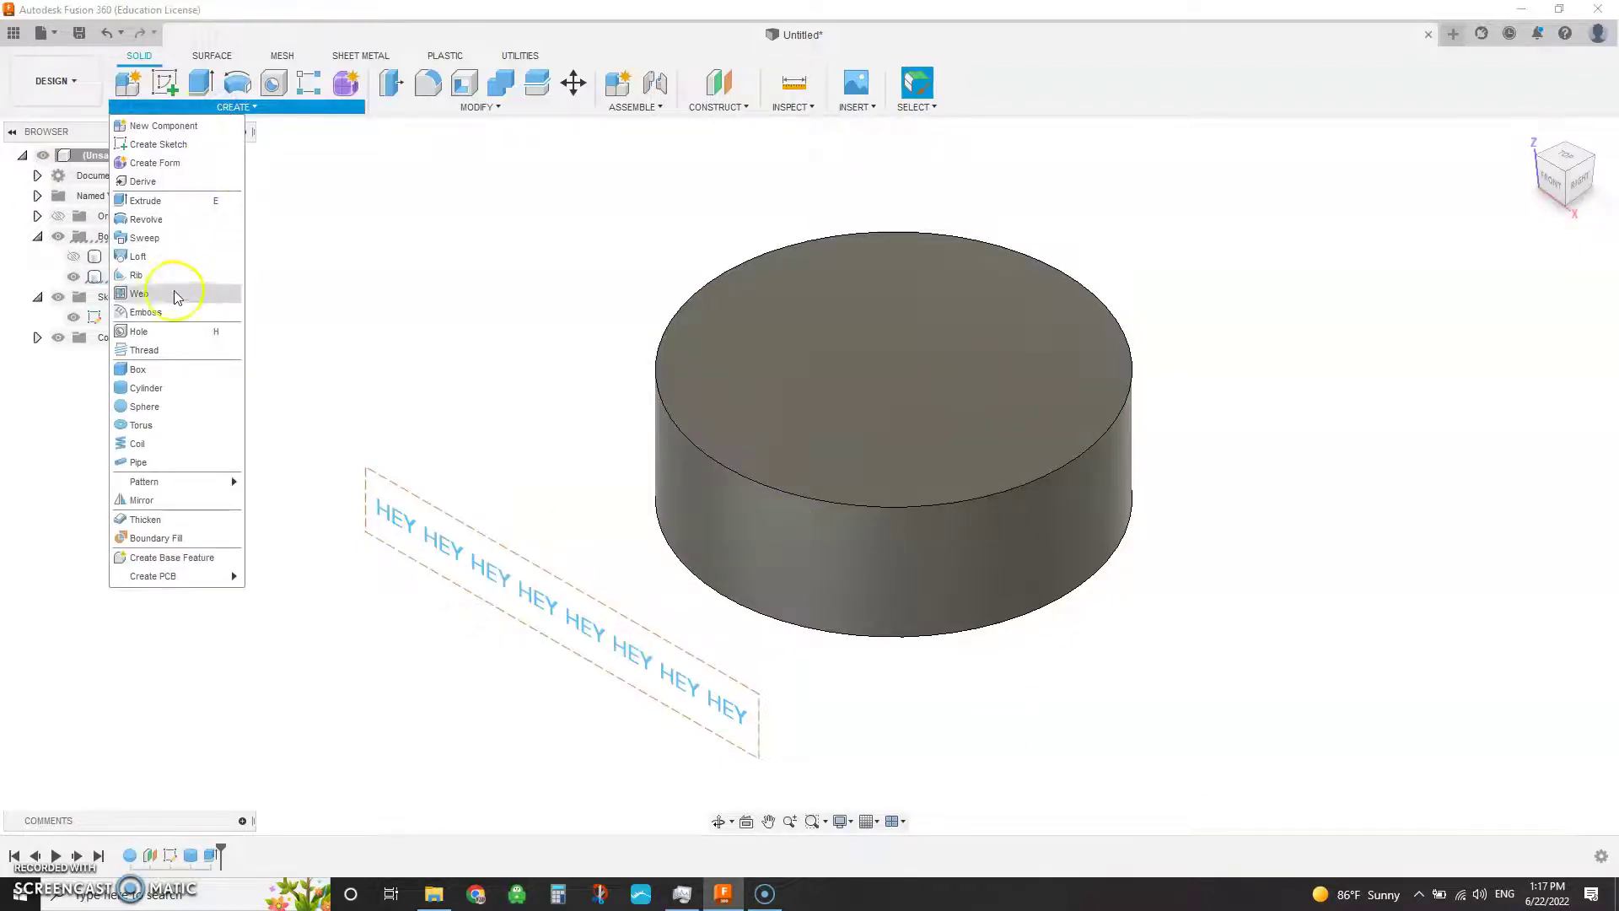
{"action": "left_click", "coordinate": [172, 314]}
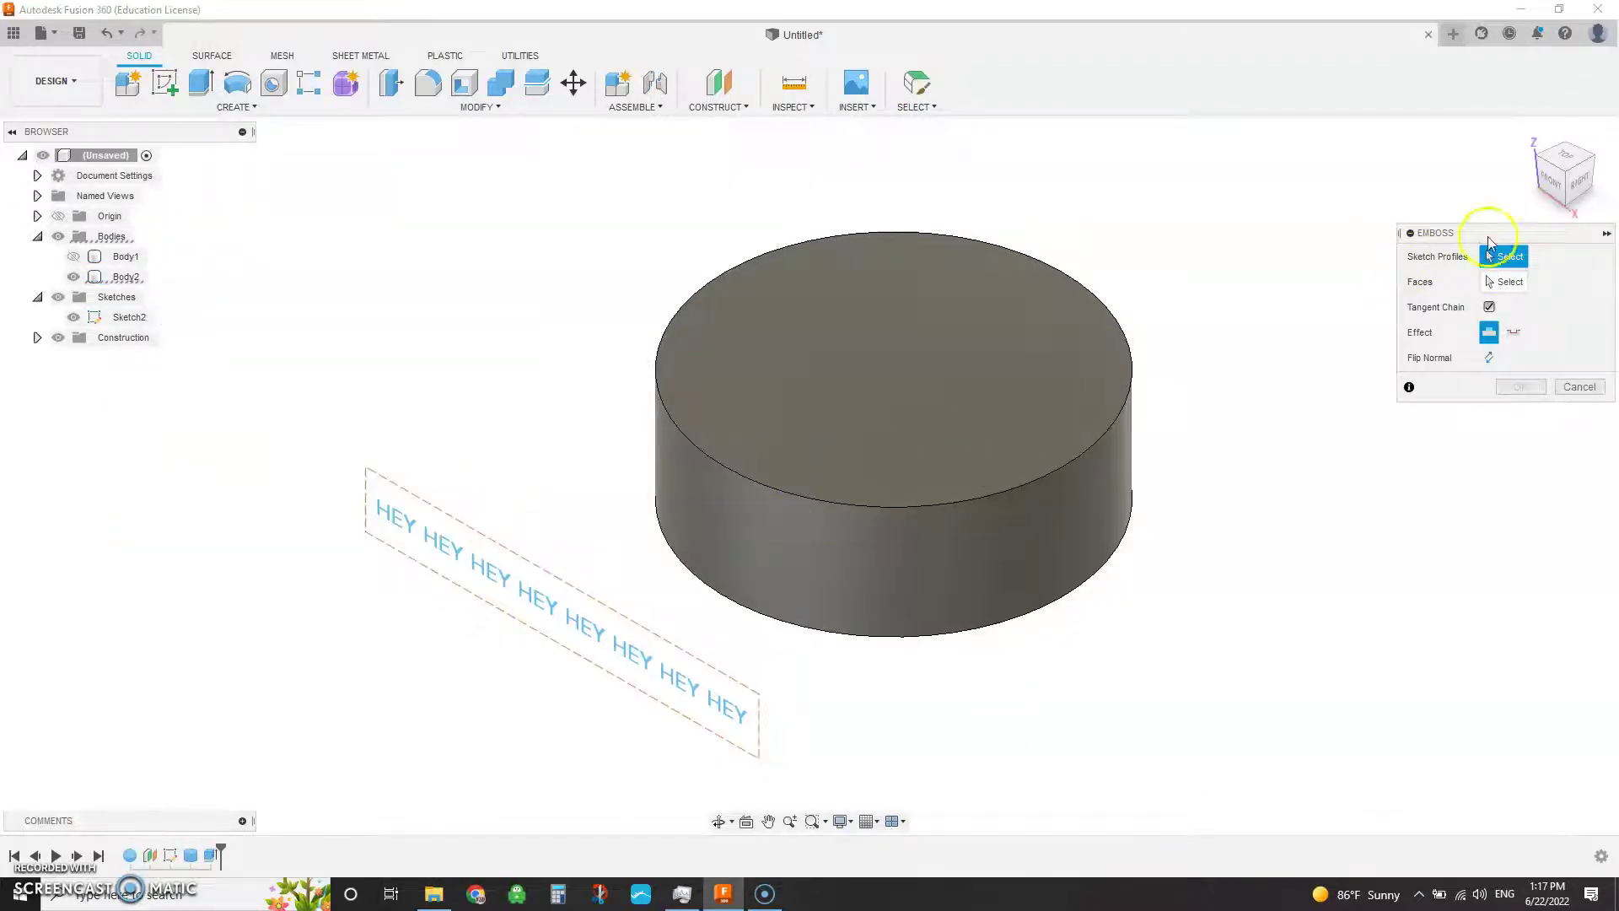
{"action": "left_click_drag", "start_coordinate": [1488, 238], "coordinate": [1395, 221]}
{"action": "left_click", "coordinate": [599, 628]}
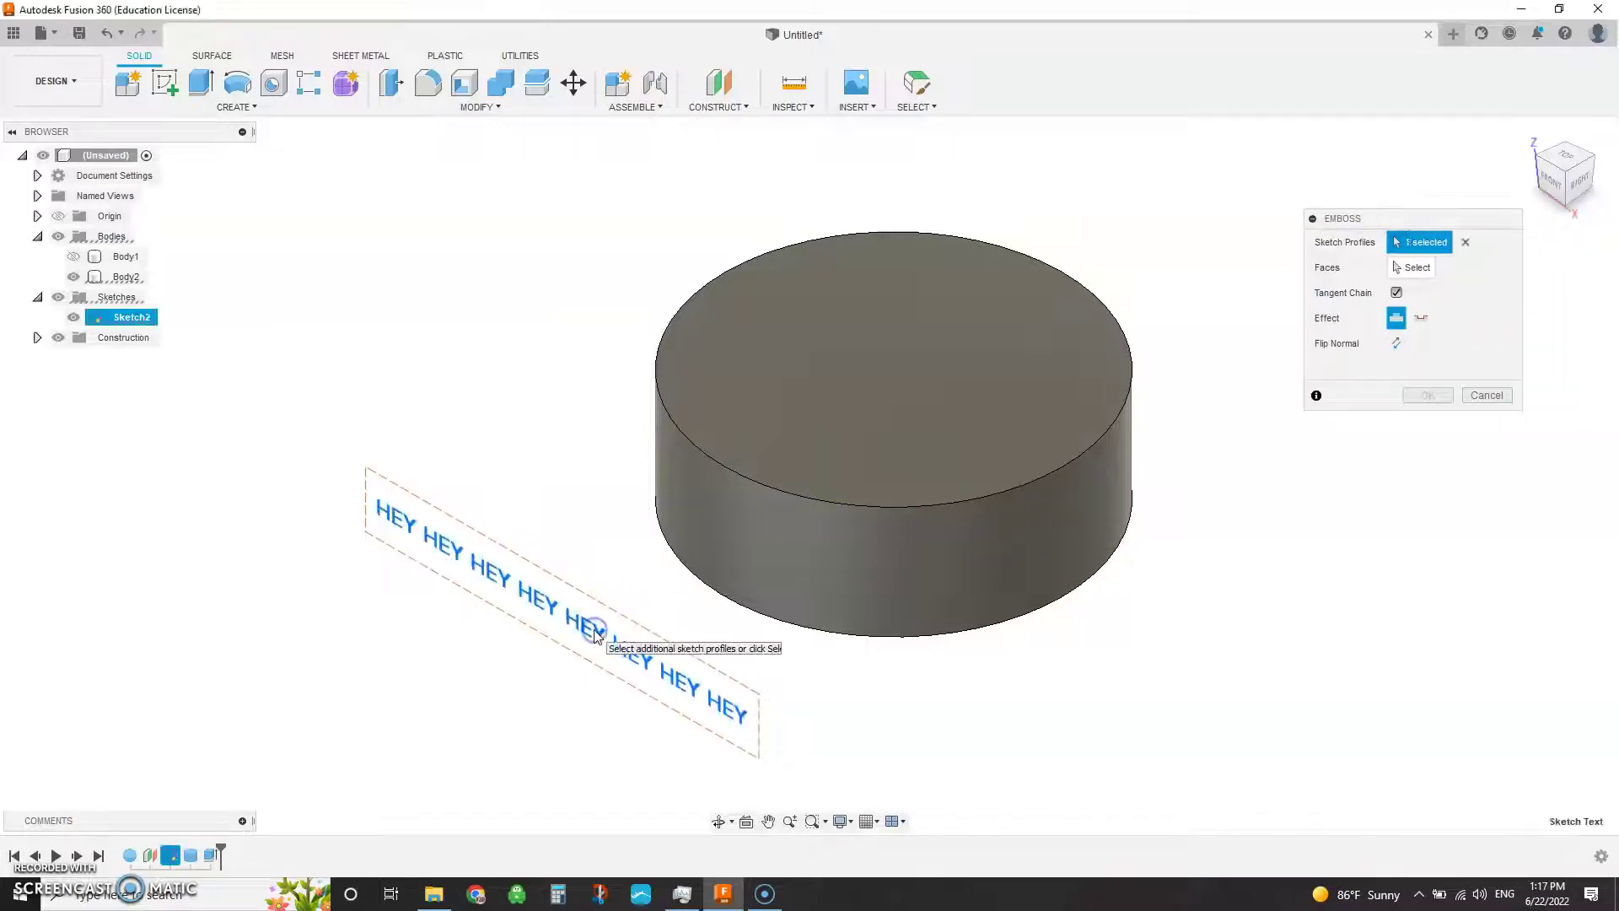
{"action": "left_click", "coordinate": [1419, 268]}
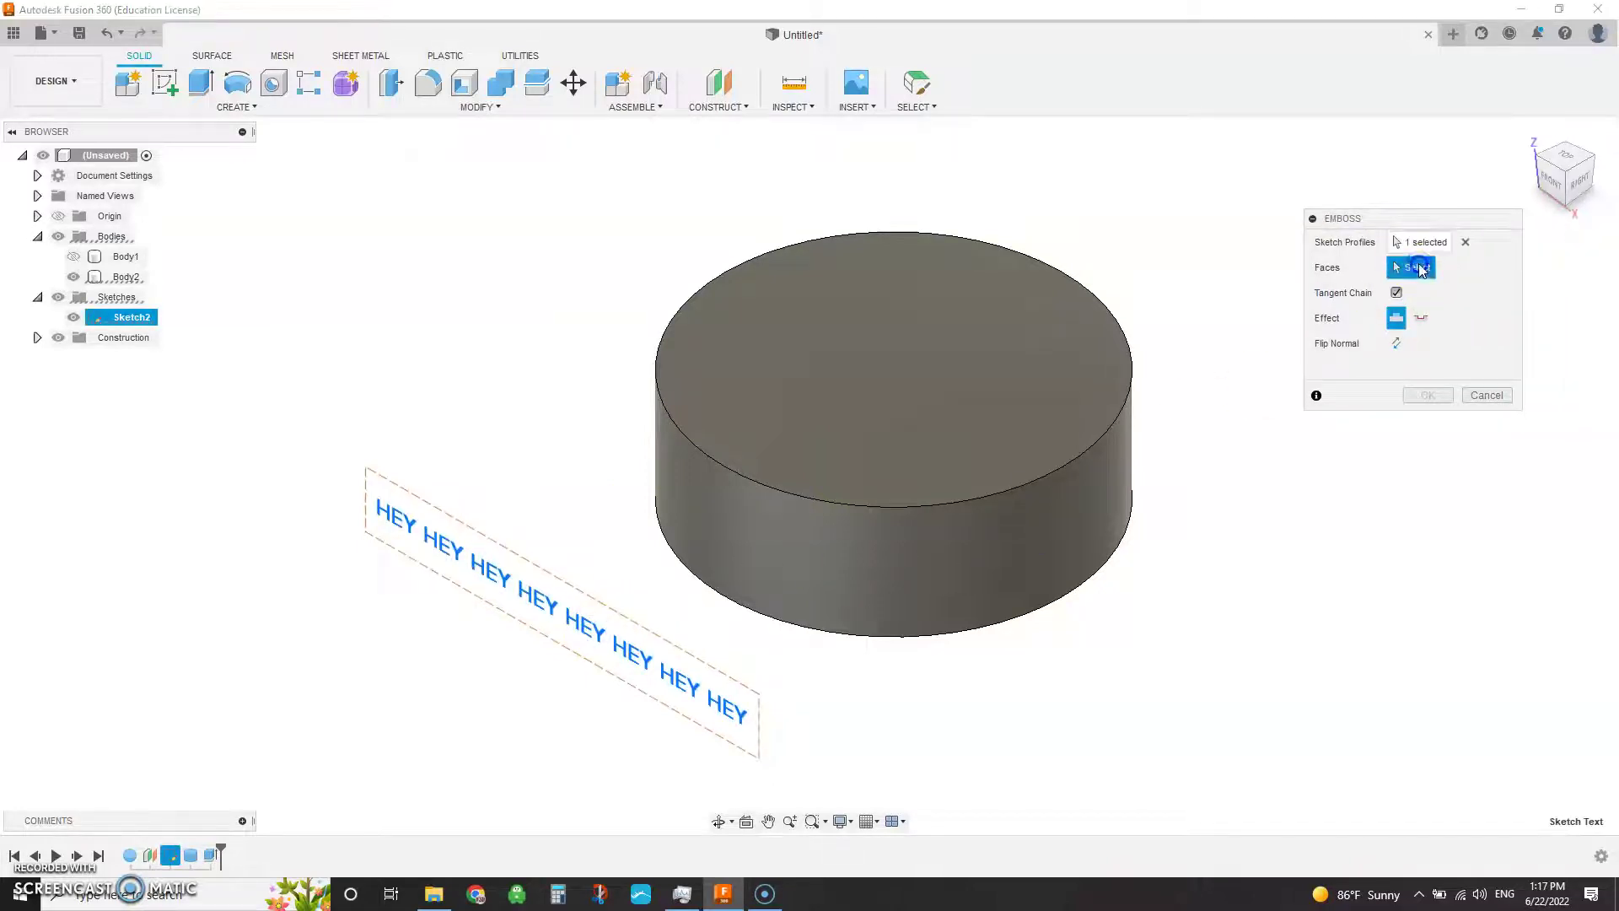
{"action": "left_click", "coordinate": [962, 550]}
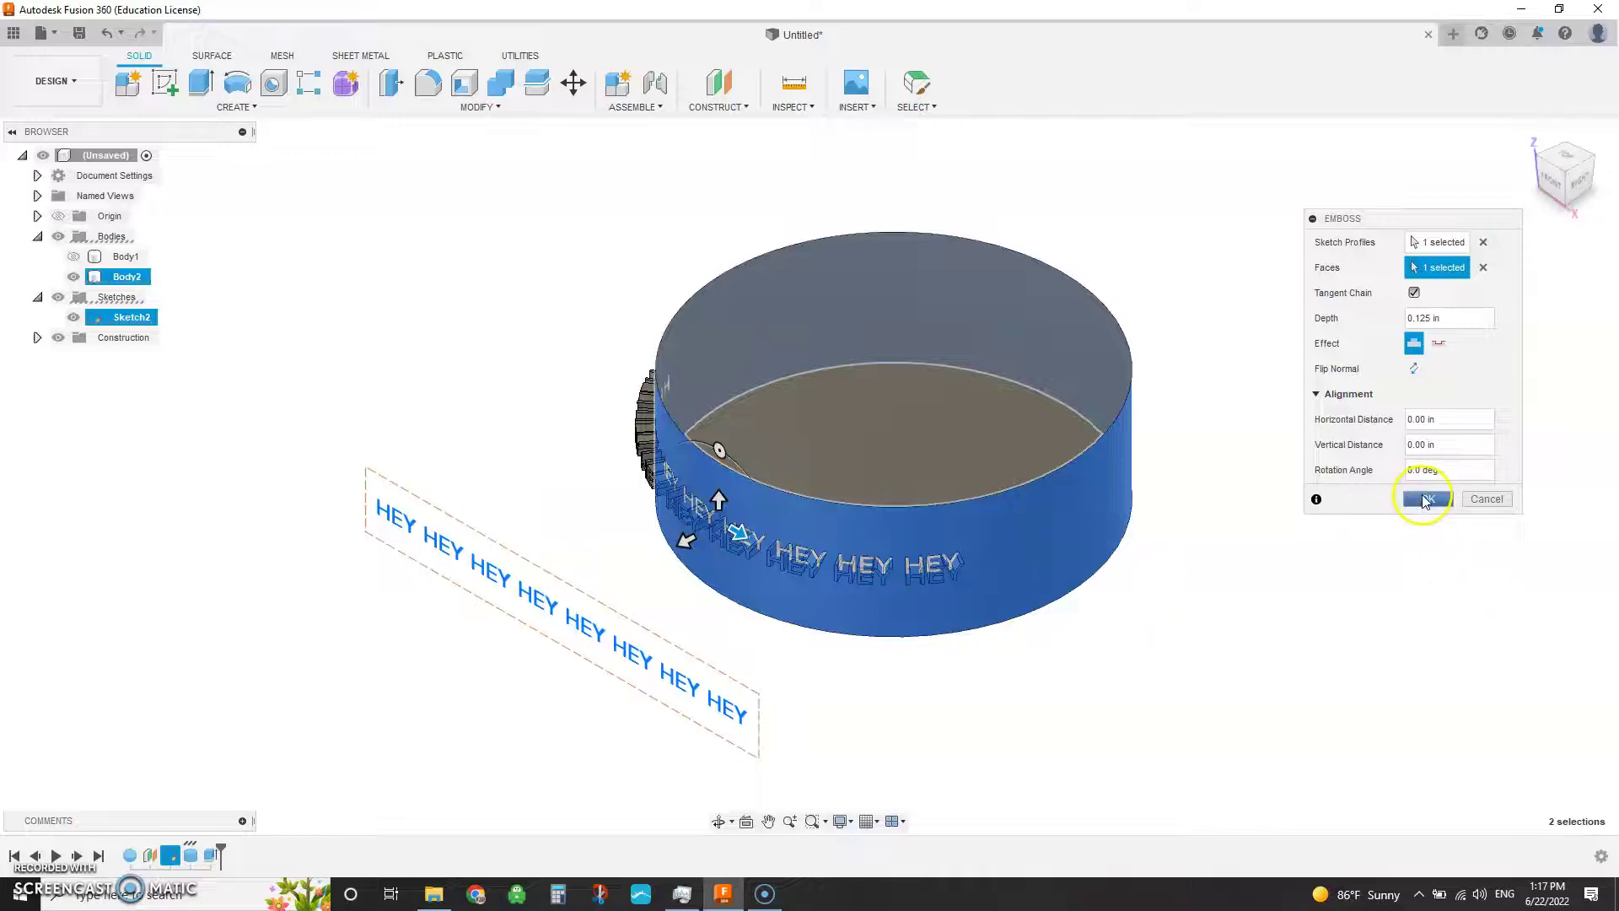
{"action": "left_click", "coordinate": [1425, 499]}
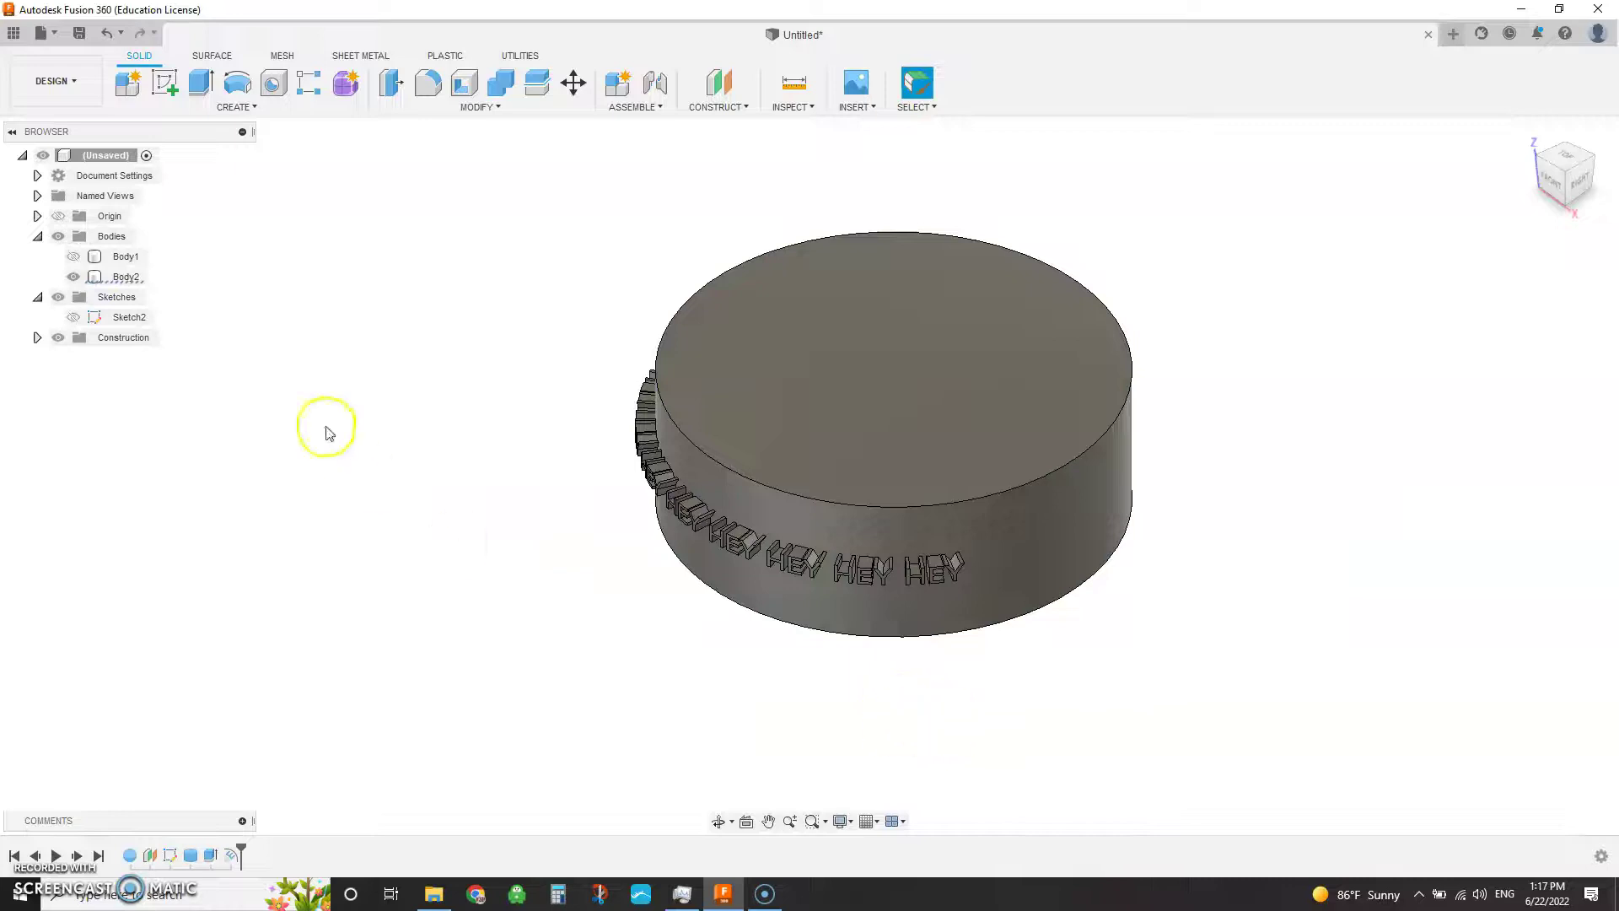
Step: Toggle sphere and cylinder visibility to inspect them, leaving the sphere hidden
{"action": "left_click", "coordinate": [74, 256]}
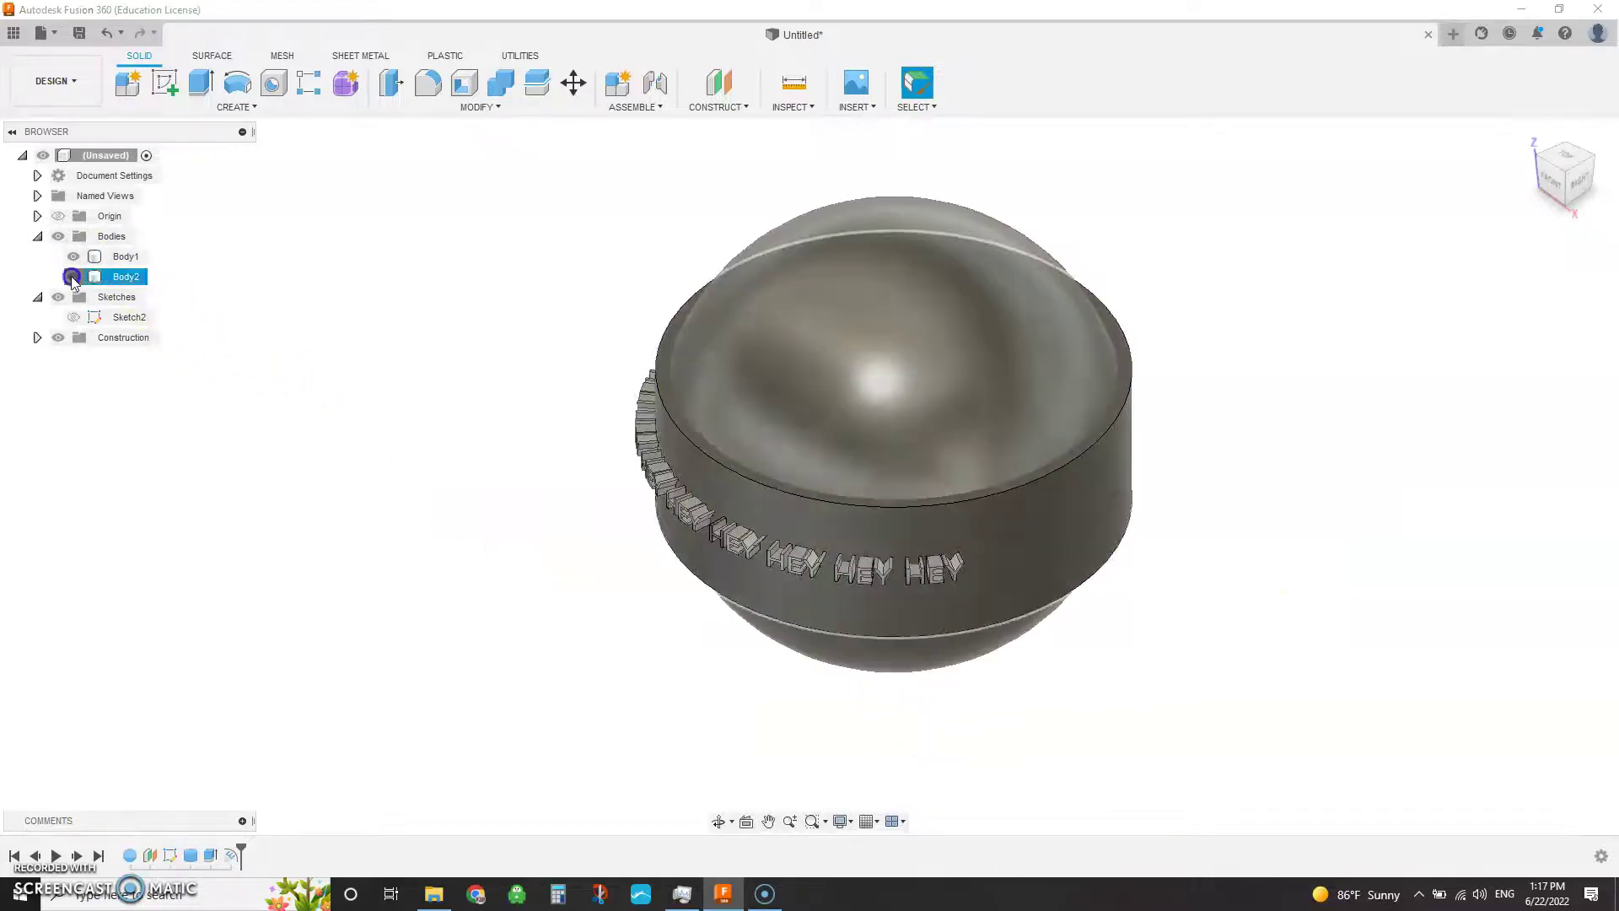
{"action": "left_click", "coordinate": [73, 276]}
{"action": "left_click", "coordinate": [72, 276]}
{"action": "left_click", "coordinate": [72, 257]}
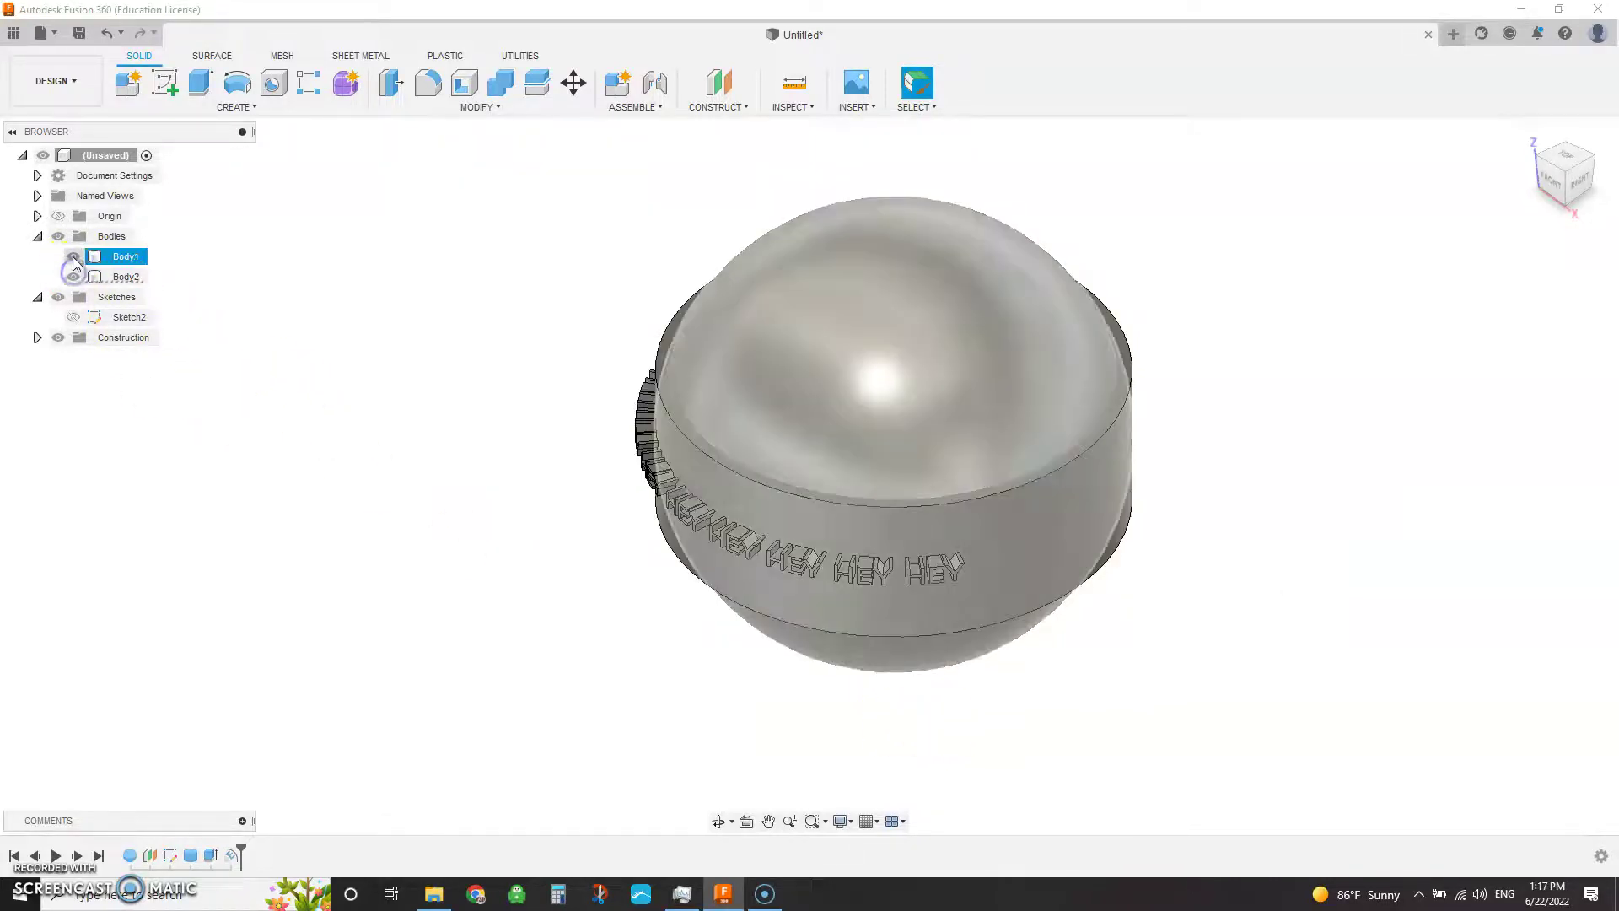
{"action": "left_click", "coordinate": [73, 256]}
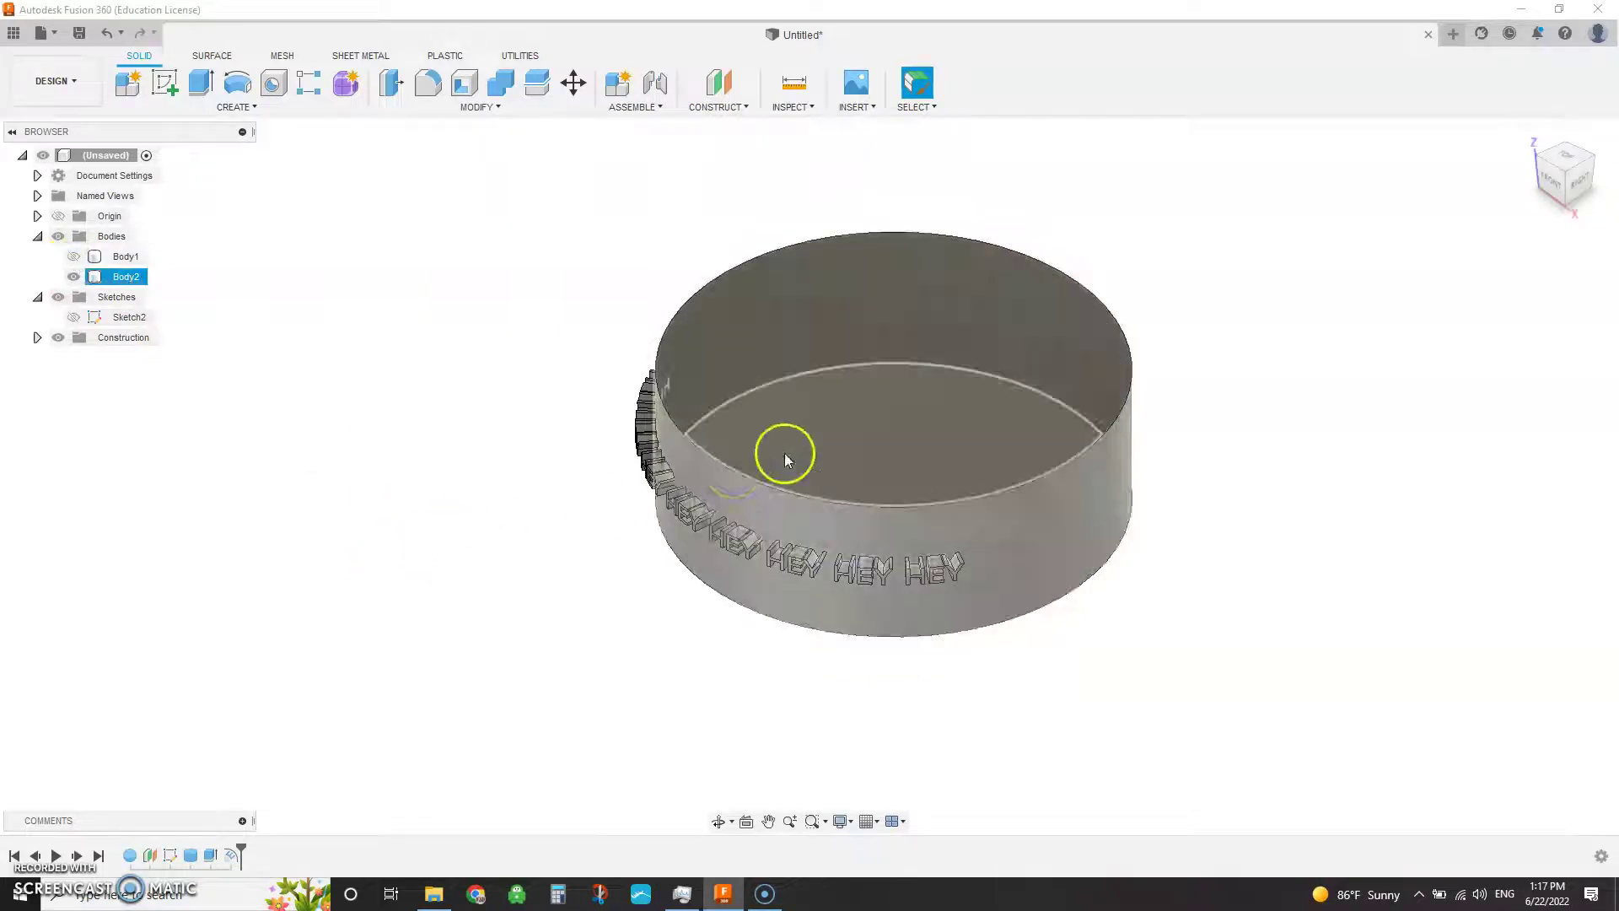
Step: Cut 0.387 in down from the cylinder's top face to the top of the HEY letters
{"action": "left_click", "coordinate": [903, 414]}
{"action": "key", "text": "e"}
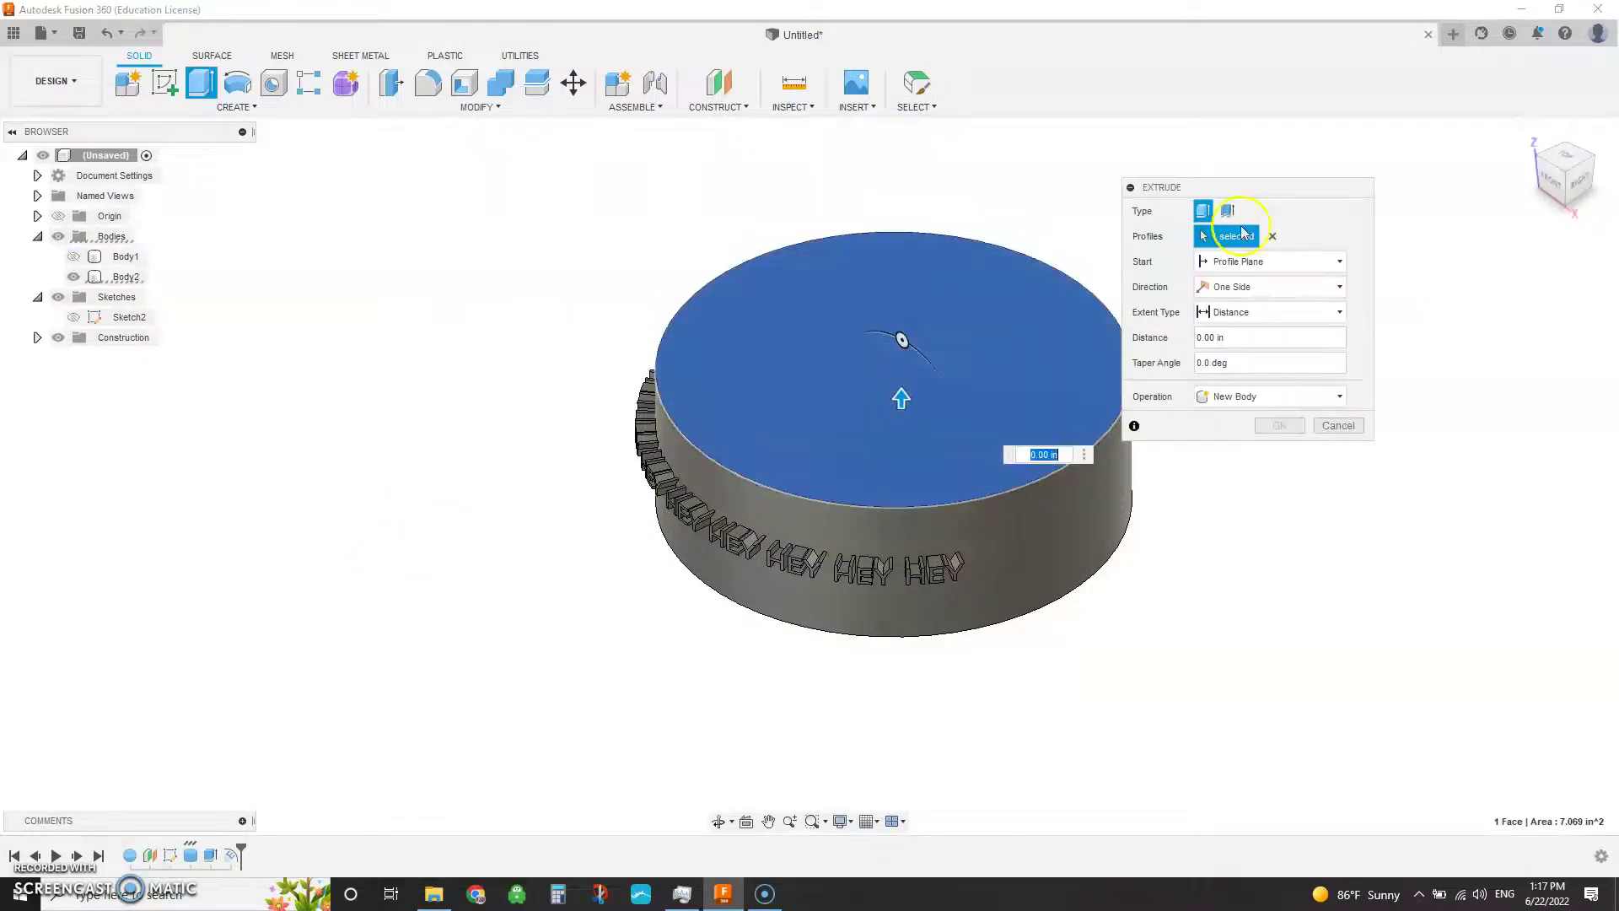
{"action": "left_click", "coordinate": [1550, 181]}
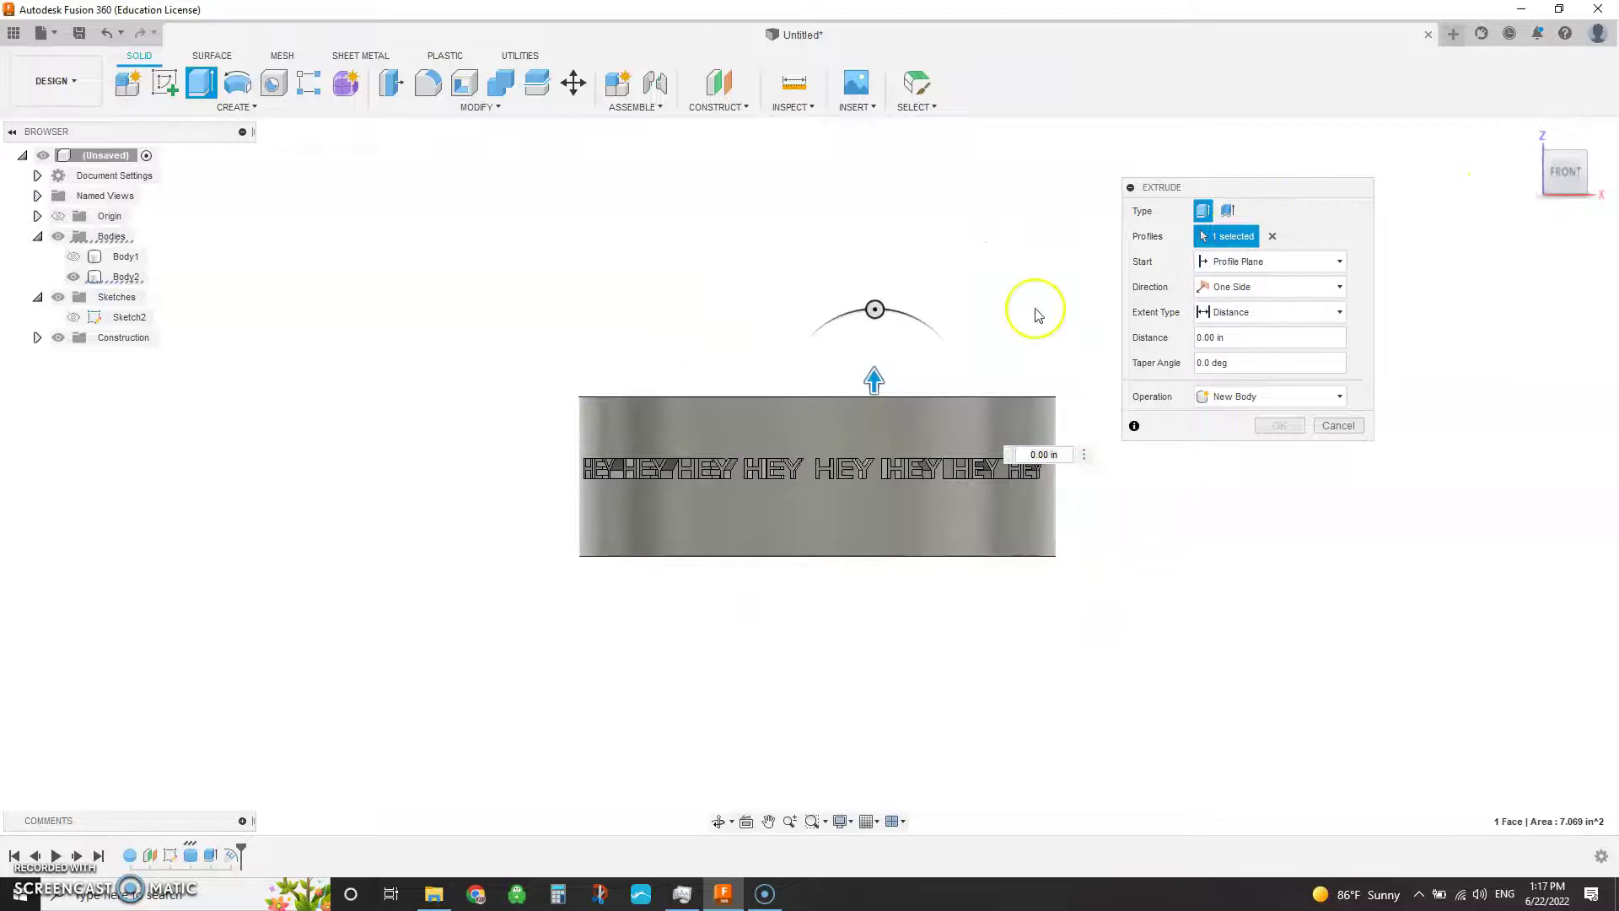
{"action": "scroll", "coordinate": [833, 479], "scroll_direction": "up", "scroll_amount": 5}
{"action": "left_click_drag", "start_coordinate": [916, 274], "coordinate": [899, 469]}
{"action": "scroll", "coordinate": [928, 453], "scroll_direction": "up", "scroll_amount": 4}
{"action": "scroll", "coordinate": [899, 468], "scroll_direction": "down", "scroll_amount": 2}
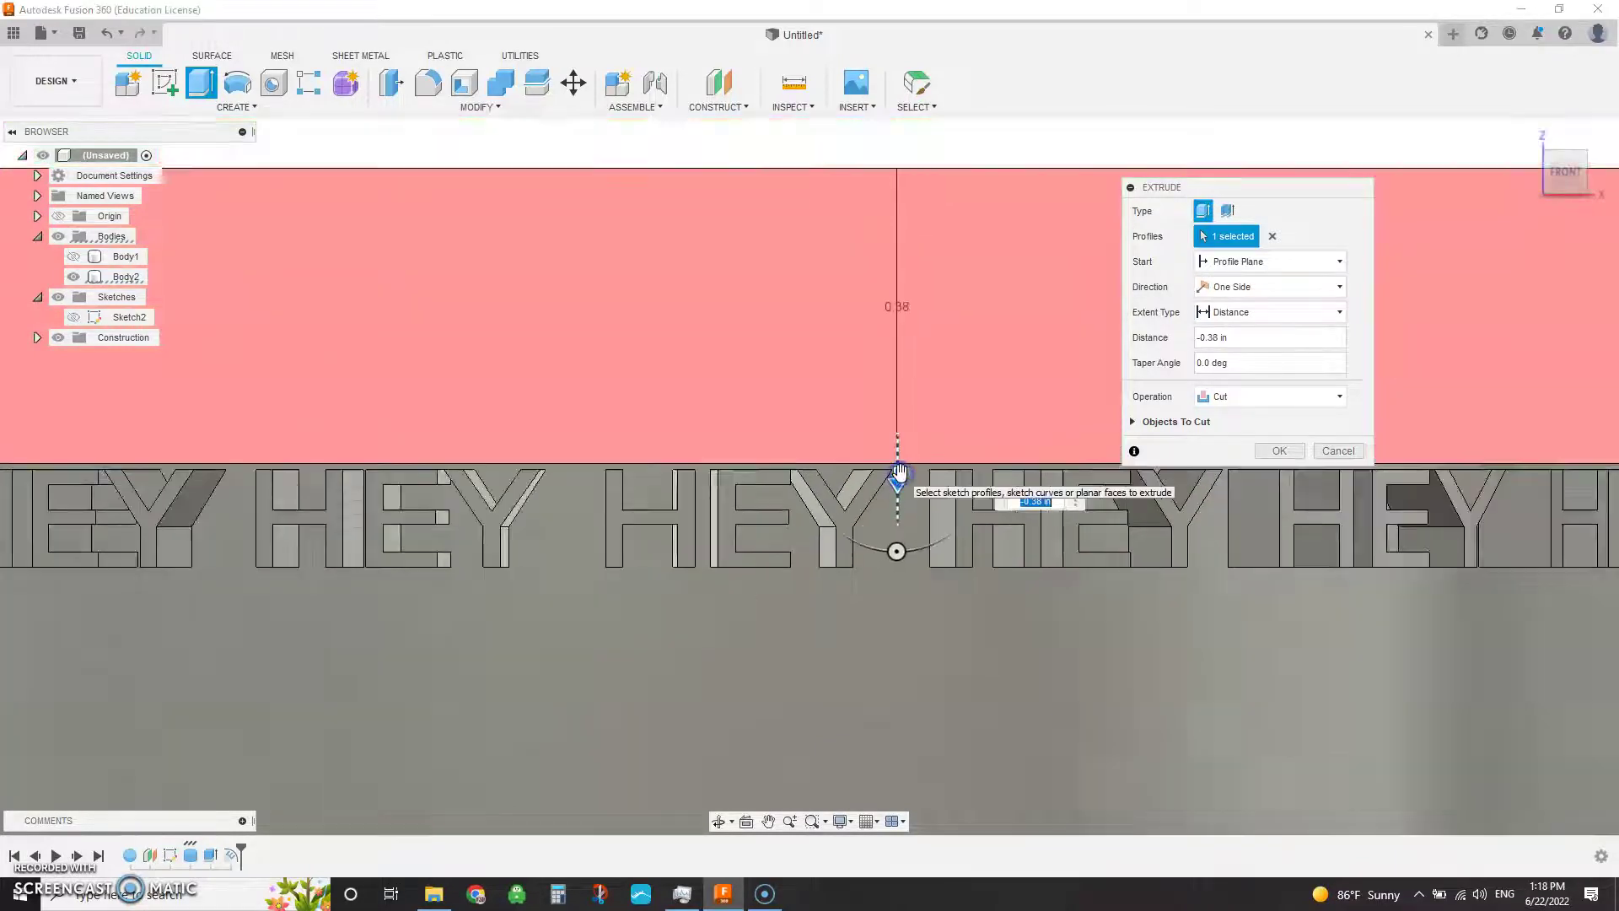
{"action": "scroll", "coordinate": [900, 472], "scroll_direction": "up", "scroll_amount": 6}
{"action": "scroll", "coordinate": [900, 471], "scroll_direction": "up", "scroll_amount": 3}
{"action": "left_click_drag", "start_coordinate": [867, 403], "coordinate": [868, 452]}
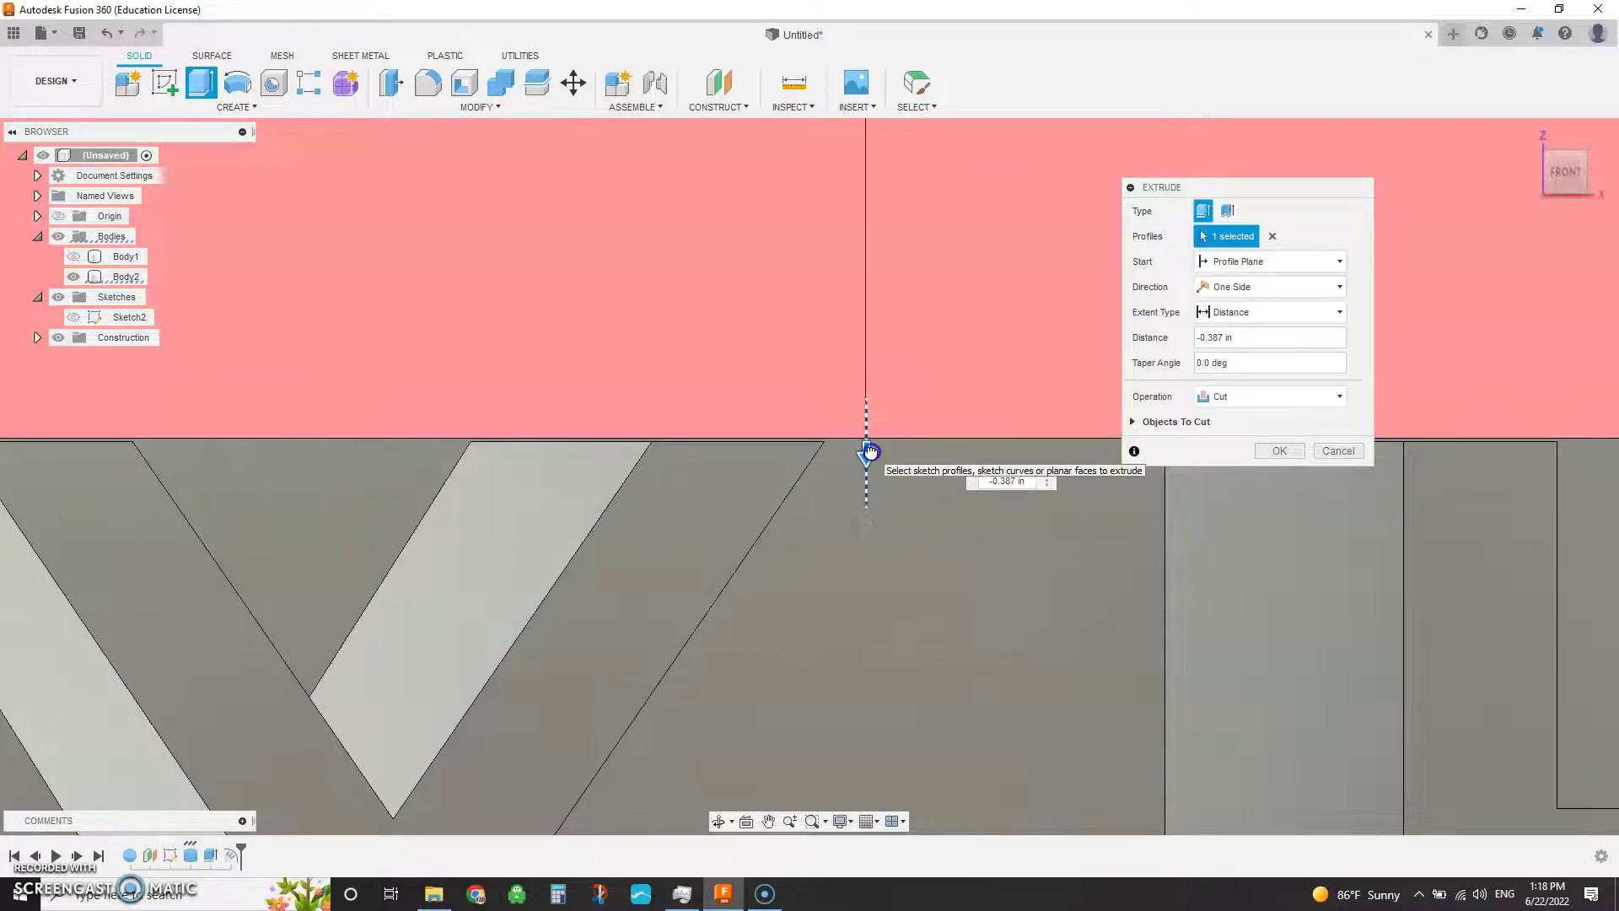
{"action": "scroll", "coordinate": [868, 453], "scroll_direction": "up", "scroll_amount": 1}
{"action": "left_click", "coordinate": [1134, 459]}
{"action": "left_click", "coordinate": [1276, 452]}
{"action": "scroll", "coordinate": [844, 463], "scroll_direction": "down", "scroll_amount": 5}
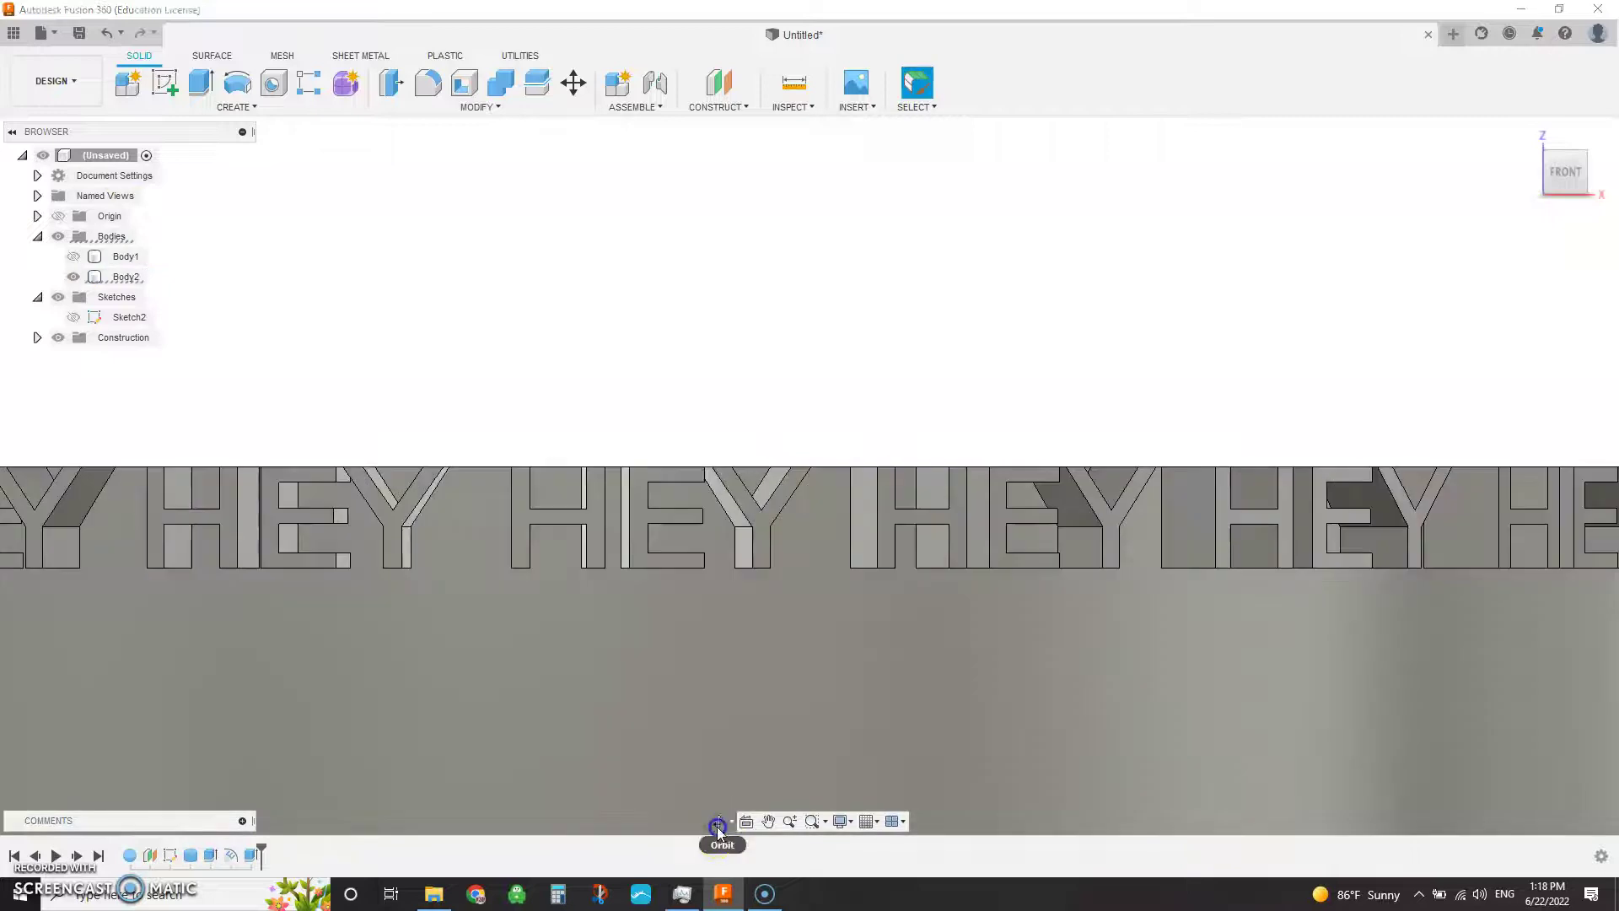
Step: Cut 0.49 in up from the cylinder's bottom face to the base of the letters
{"action": "middle_click_drag", "start_coordinate": [716, 828], "coordinate": [694, 769], "text": "shift"}
{"action": "left_click", "coordinate": [694, 768]}
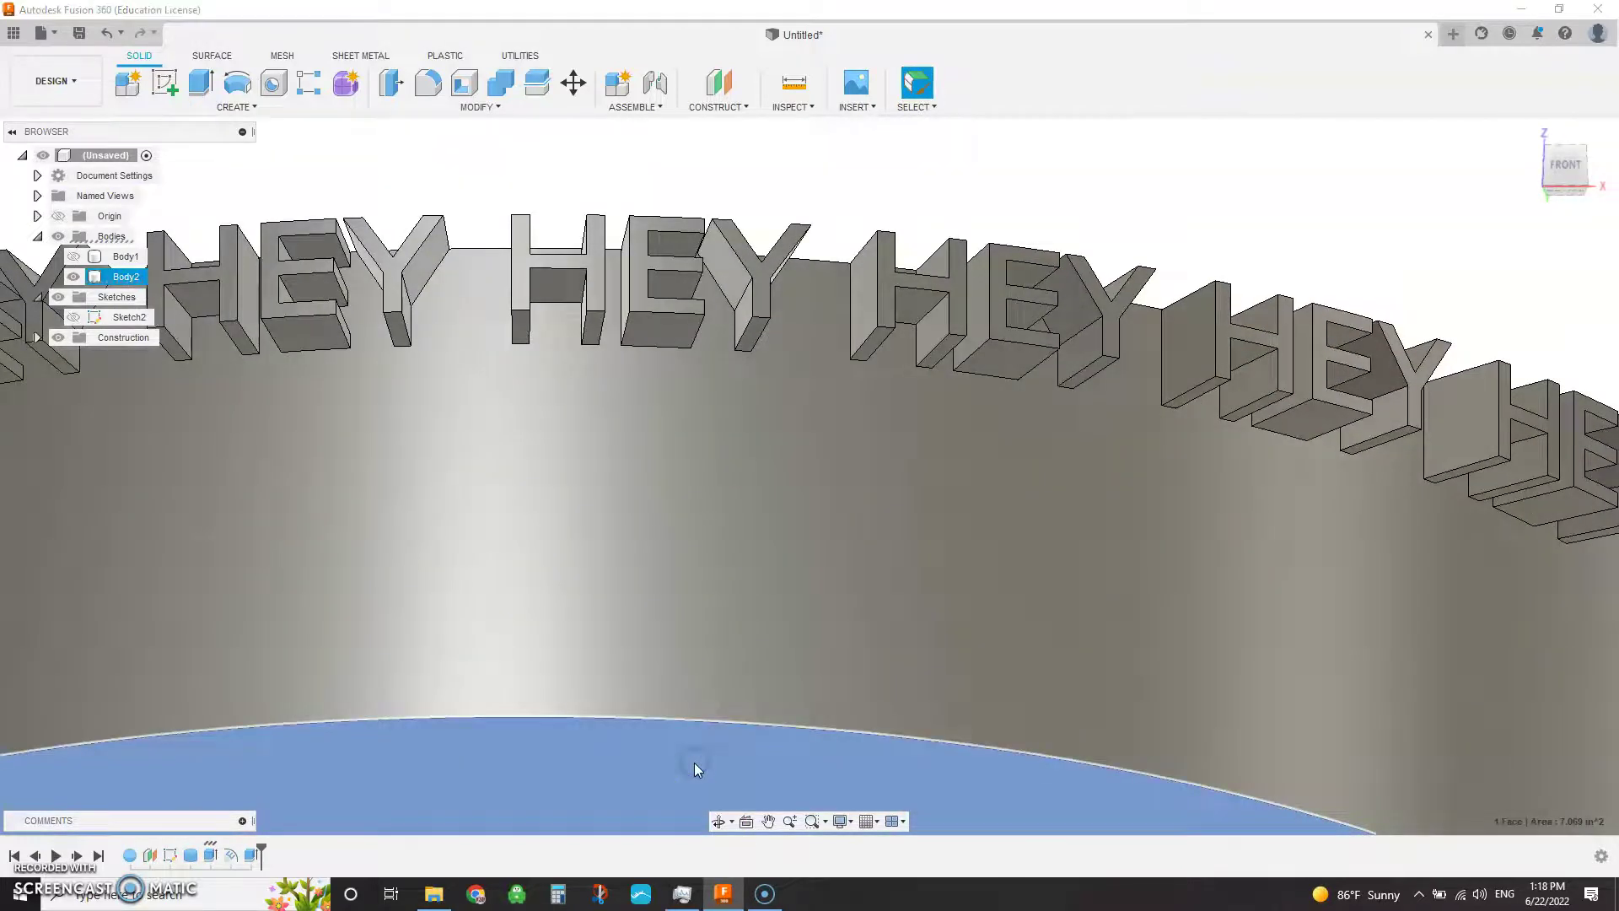
{"action": "key", "text": "e"}
{"action": "left_click_drag", "start_coordinate": [690, 789], "coordinate": [682, 359]}
{"action": "scroll", "coordinate": [662, 362], "scroll_direction": "down", "scroll_amount": 3}
{"action": "scroll", "coordinate": [681, 359], "scroll_direction": "up", "scroll_amount": 5}
{"action": "scroll", "coordinate": [688, 380], "scroll_direction": "up", "scroll_amount": 3}
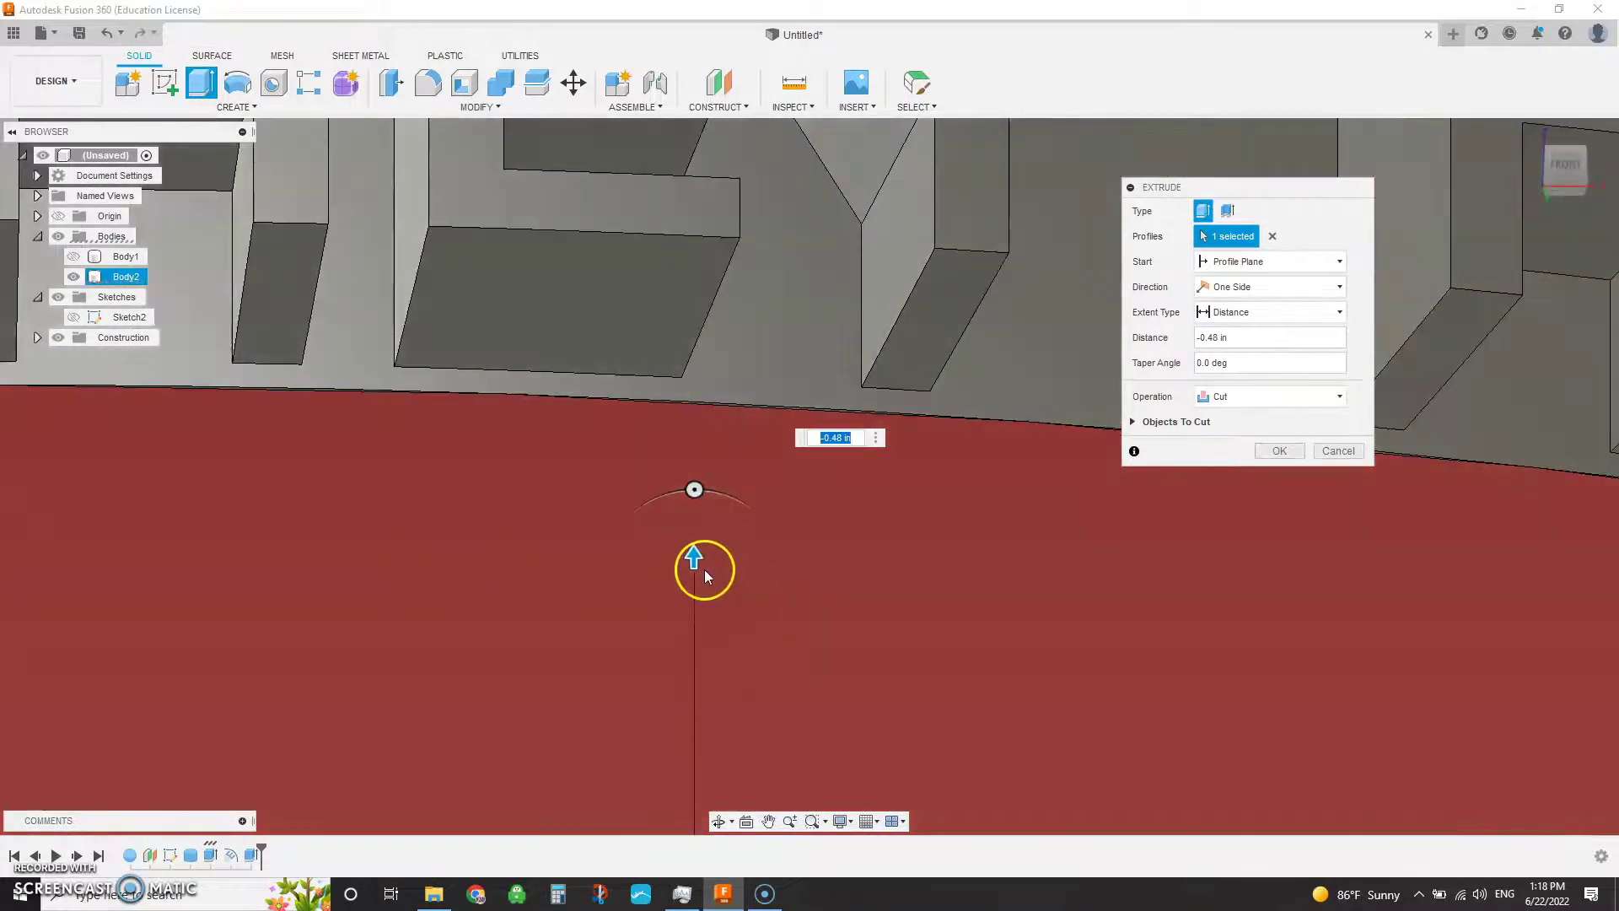
{"action": "left_click_drag", "start_coordinate": [706, 570], "coordinate": [693, 533]}
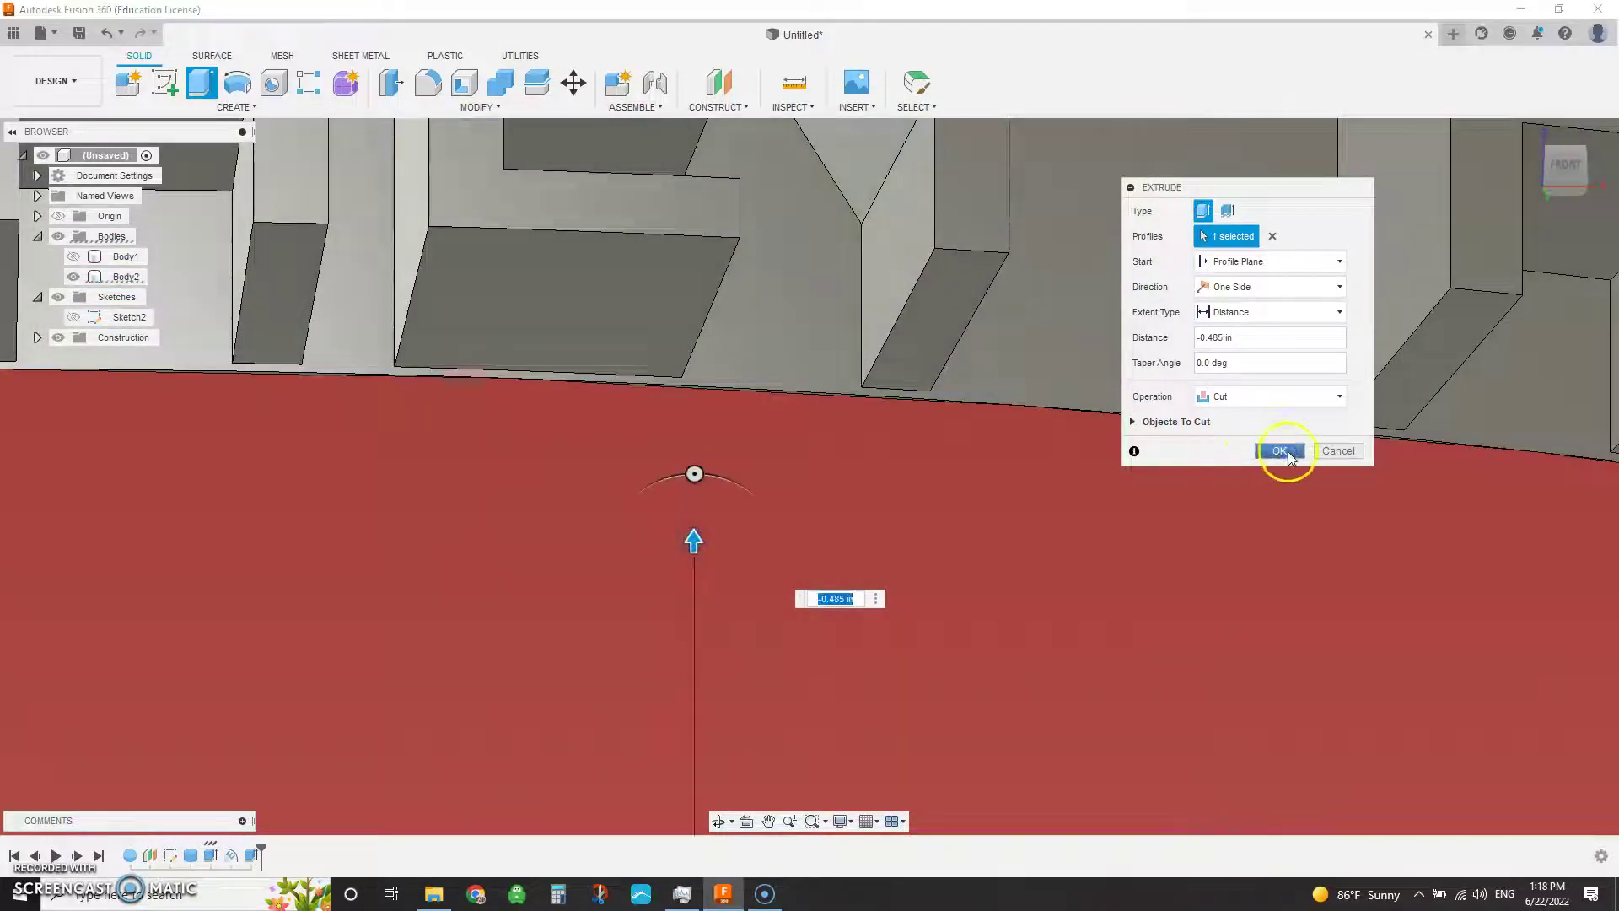
{"action": "left_click", "coordinate": [1281, 451]}
{"action": "scroll", "coordinate": [1276, 304], "scroll_direction": "down", "scroll_amount": 5}
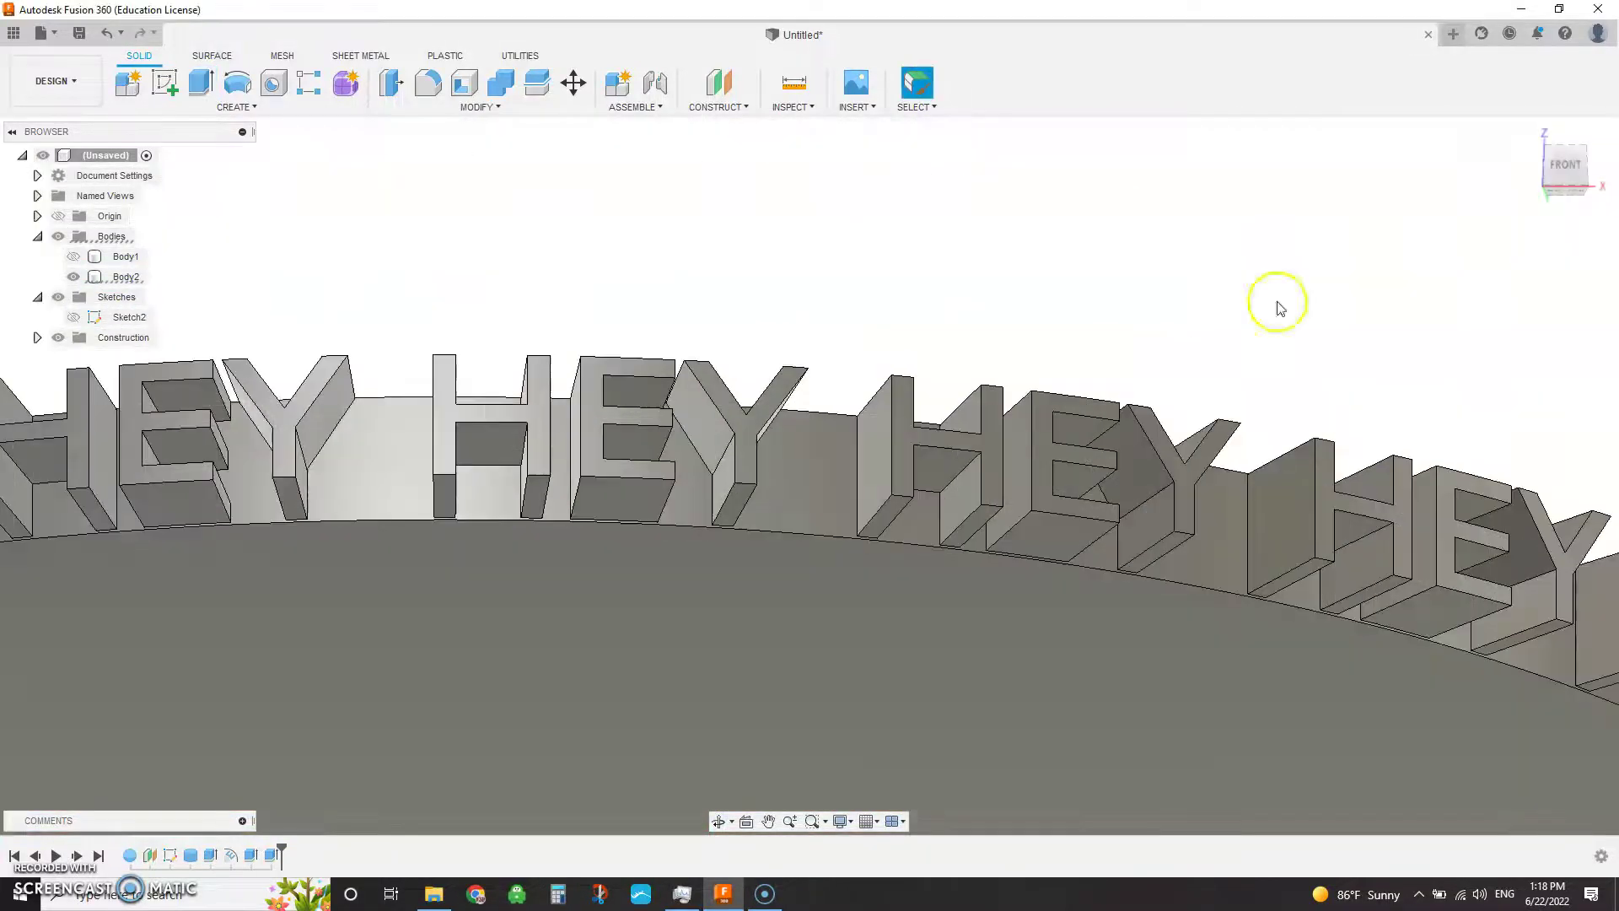
{"action": "left_click", "coordinate": [1532, 137]}
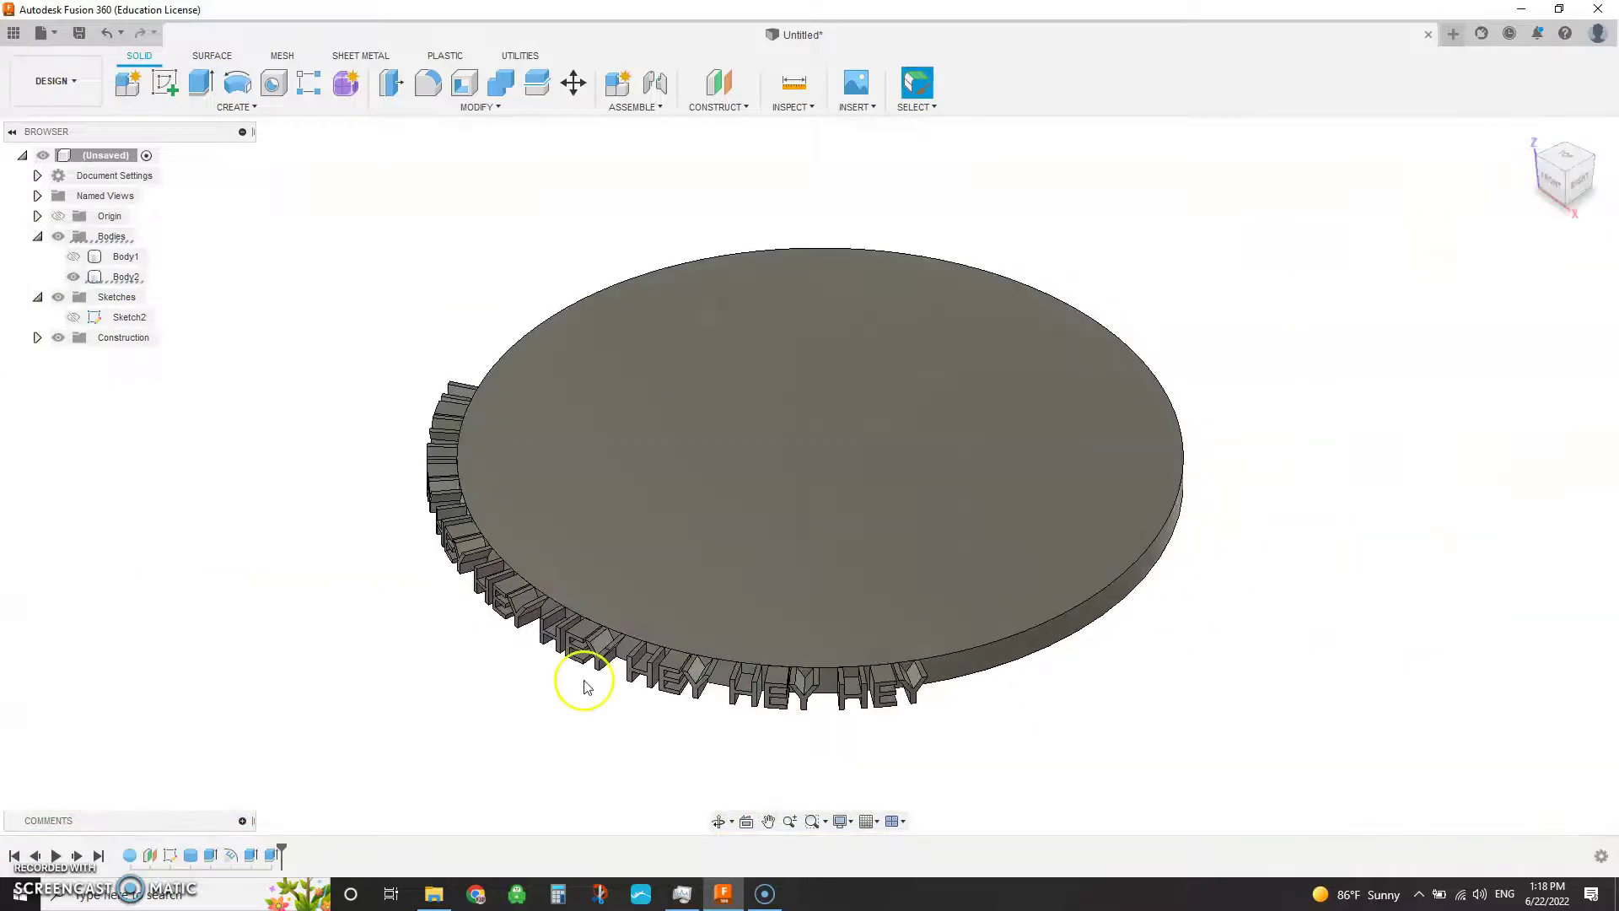
{"action": "left_click", "coordinate": [76, 260]}
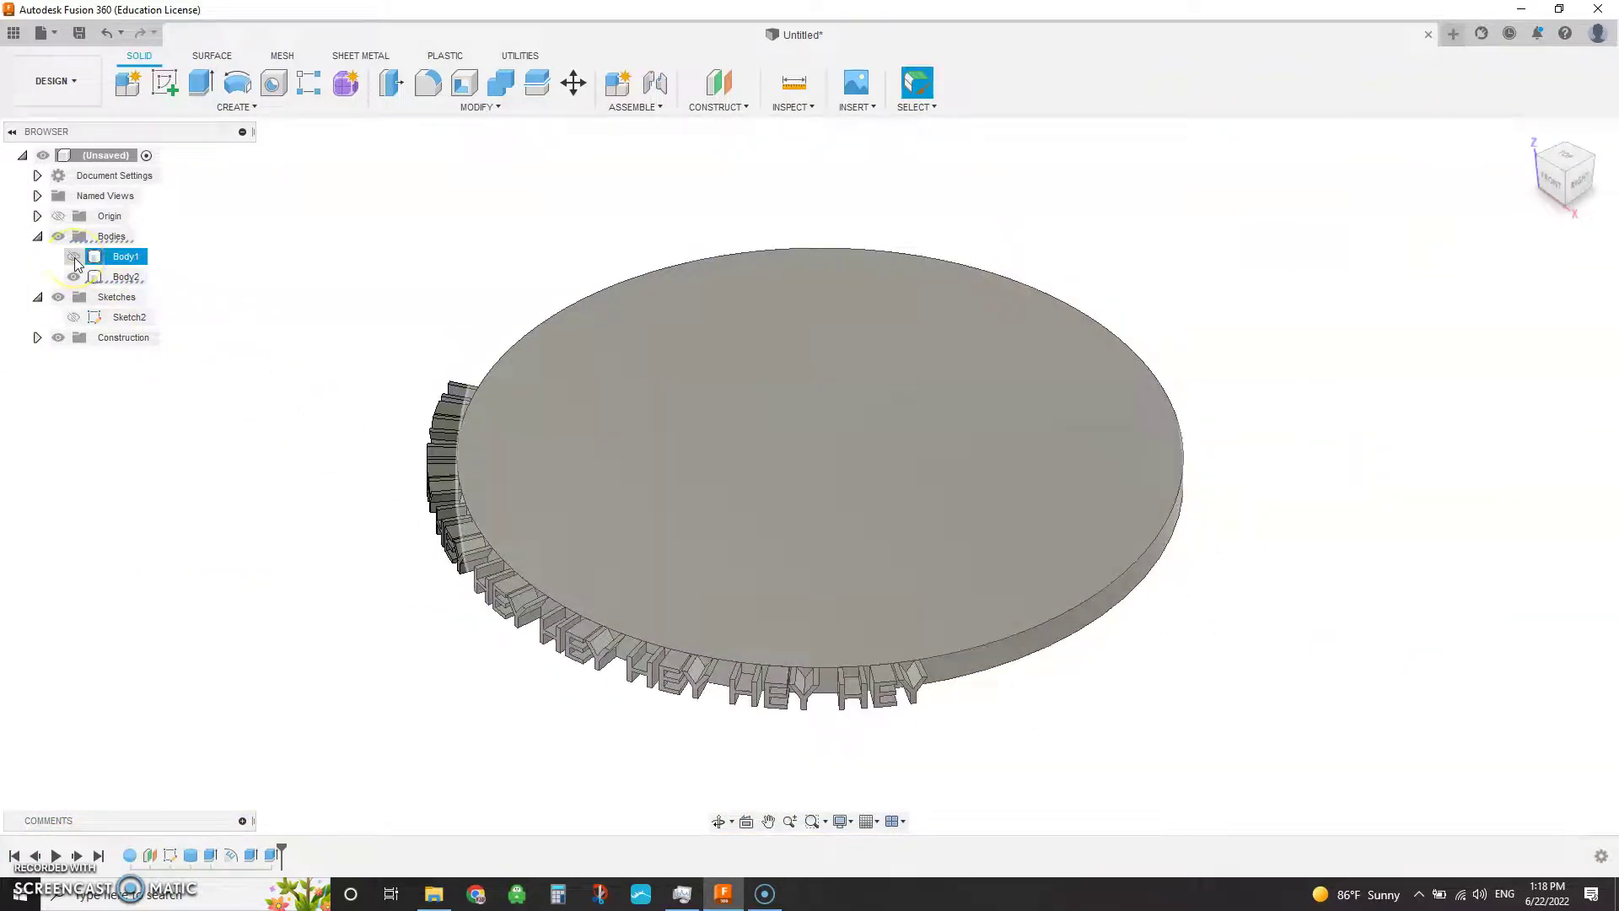
{"action": "left_click", "coordinate": [74, 257]}
{"action": "left_click", "coordinate": [1005, 654]}
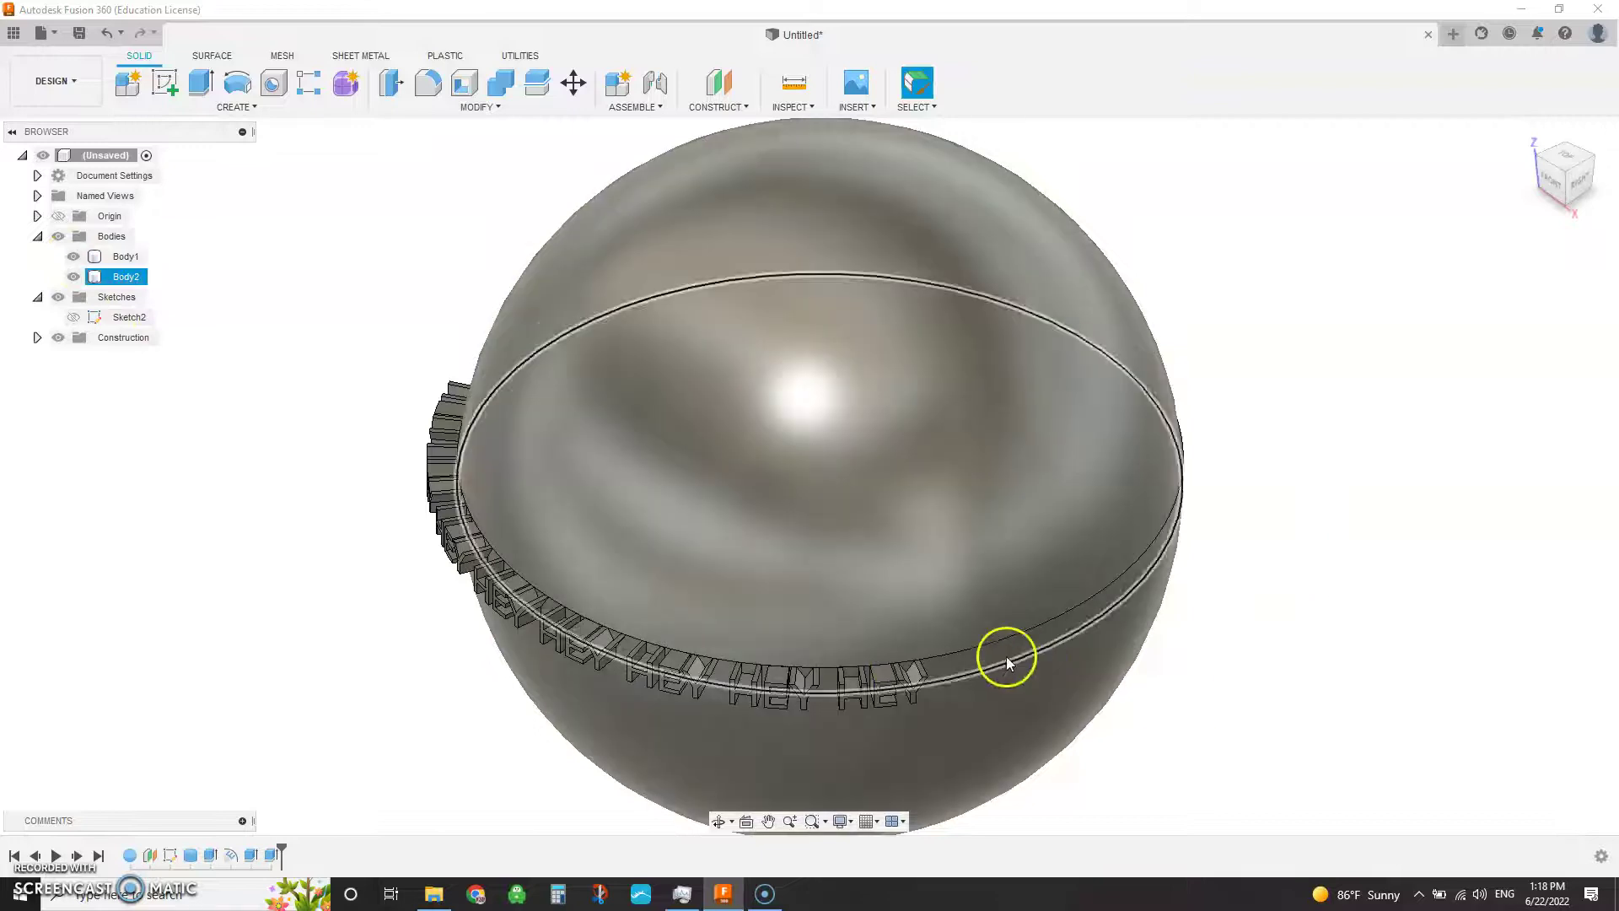
{"action": "left_click", "coordinate": [1167, 633]}
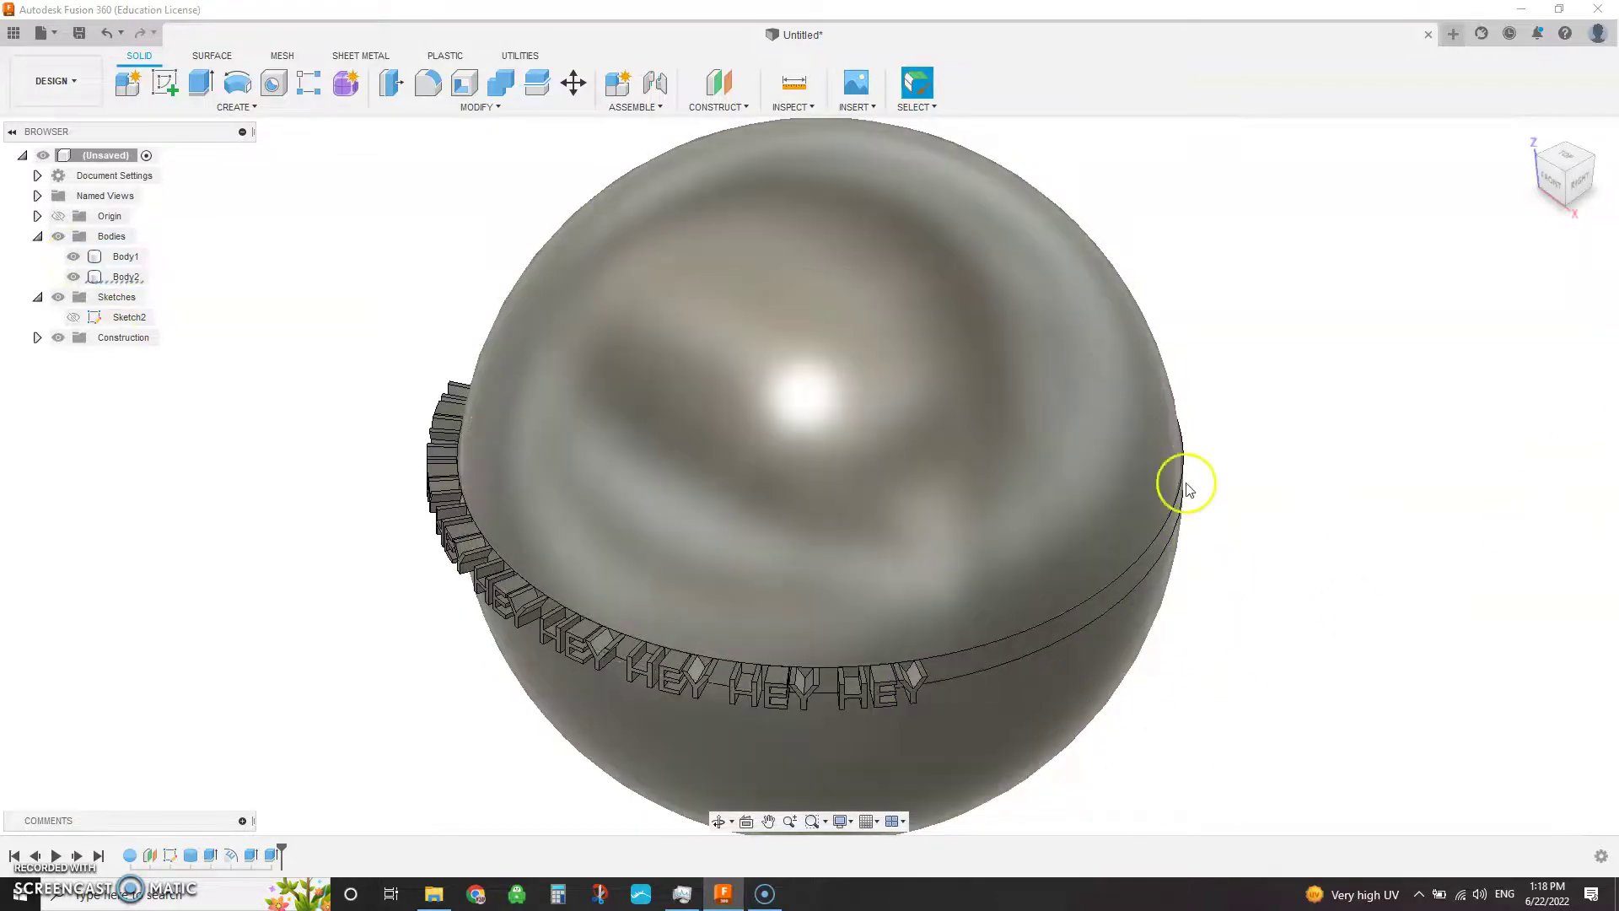
{"action": "scroll", "coordinate": [1198, 523], "scroll_direction": "up", "scroll_amount": 3}
{"action": "scroll", "coordinate": [1195, 518], "scroll_direction": "up", "scroll_amount": 2}
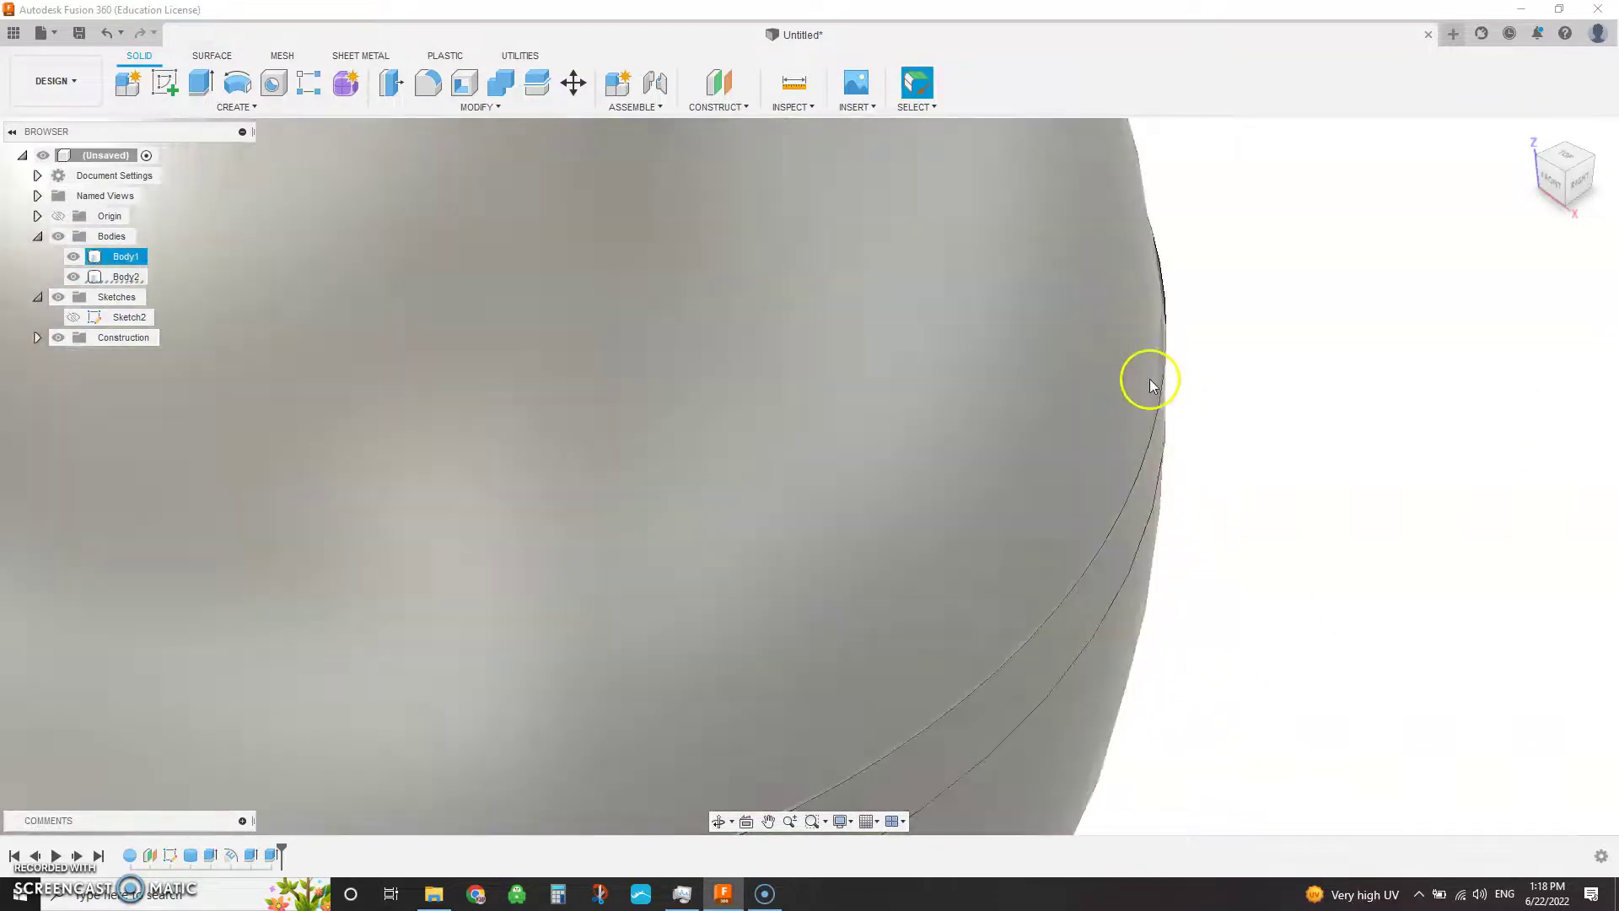
{"action": "left_click", "coordinate": [1127, 488]}
{"action": "left_click", "coordinate": [1127, 346]}
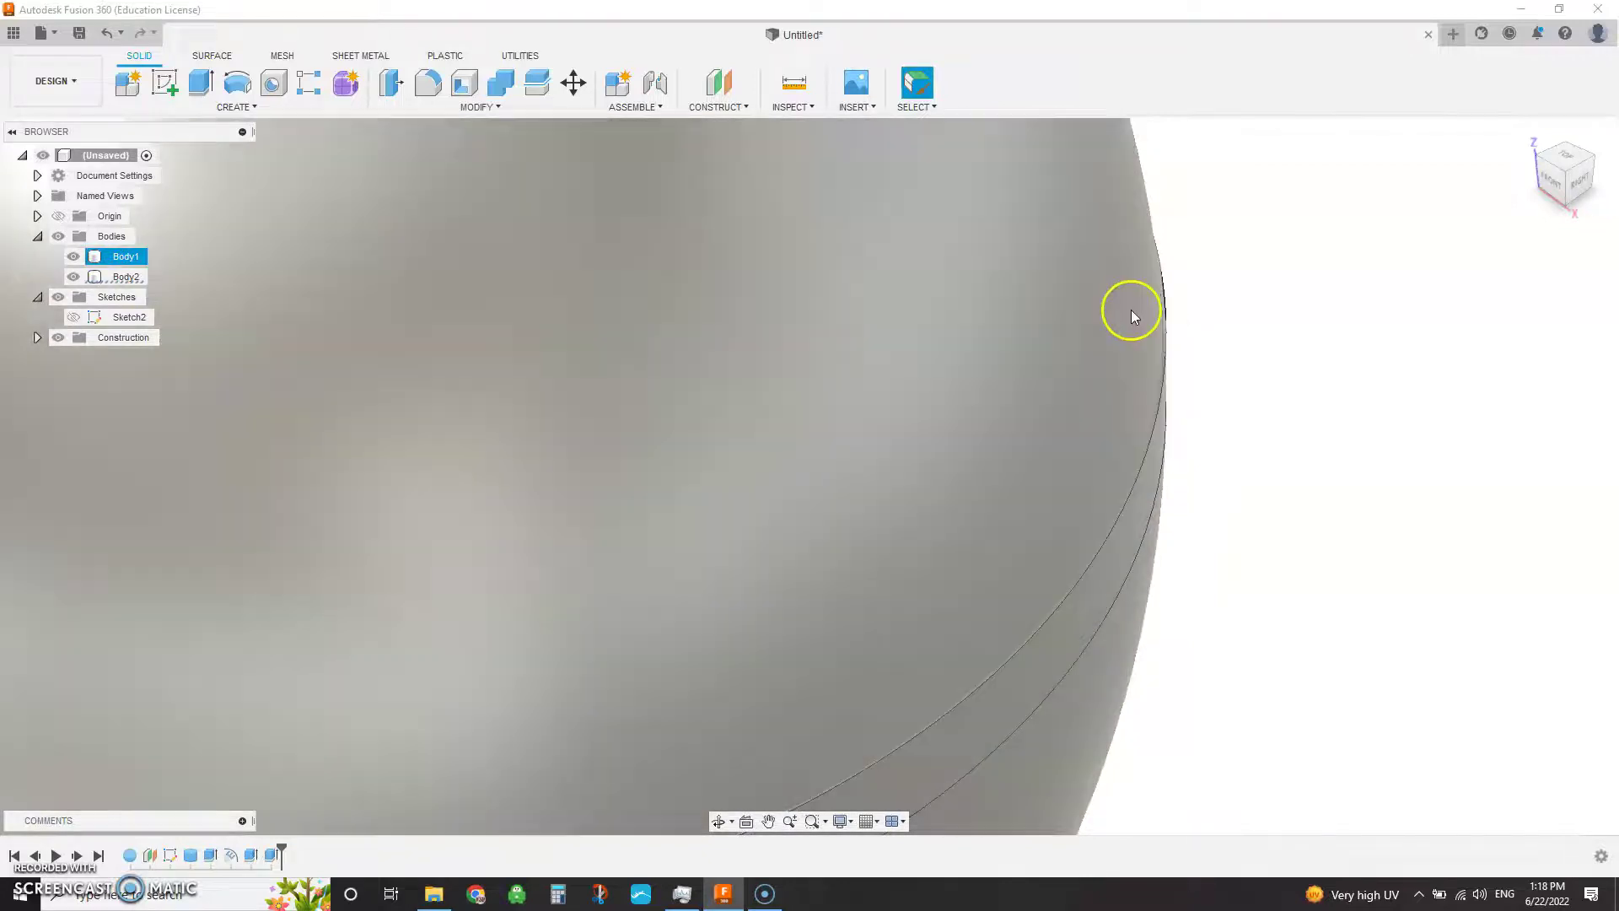
{"action": "scroll", "coordinate": [1148, 539], "scroll_direction": "down", "scroll_amount": 3}
{"action": "scroll", "coordinate": [1149, 540], "scroll_direction": "up", "scroll_amount": 3}
{"action": "scroll", "coordinate": [1149, 540], "scroll_direction": "down", "scroll_amount": 3}
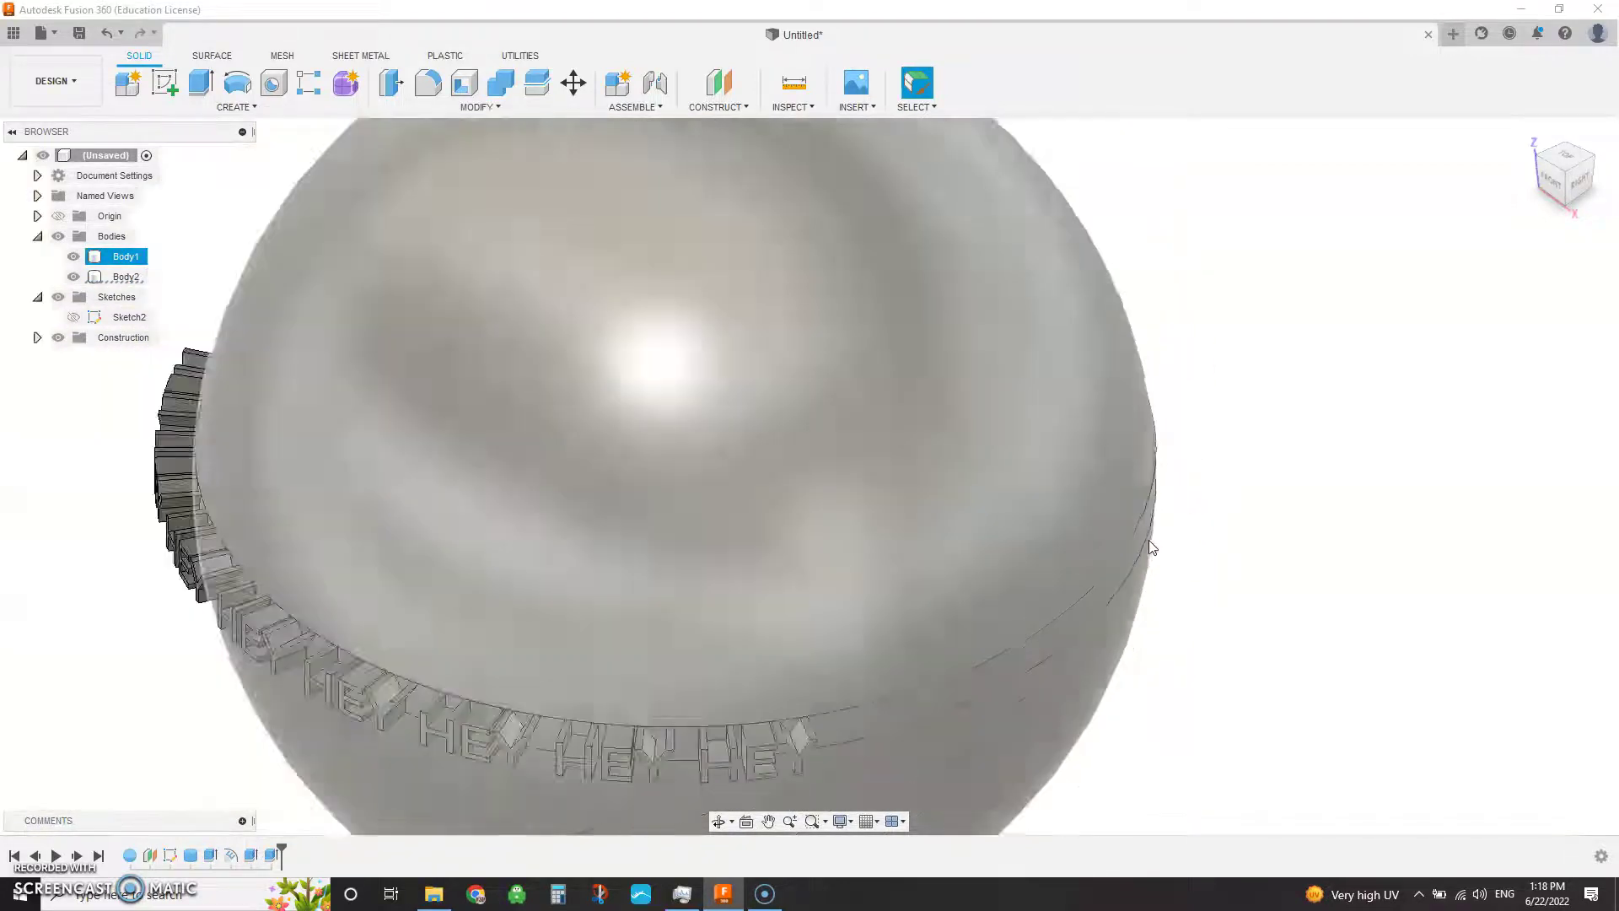
{"action": "scroll", "coordinate": [1149, 539], "scroll_direction": "down", "scroll_amount": 4}
{"action": "scroll", "coordinate": [1318, 389], "scroll_direction": "up", "scroll_amount": 1}
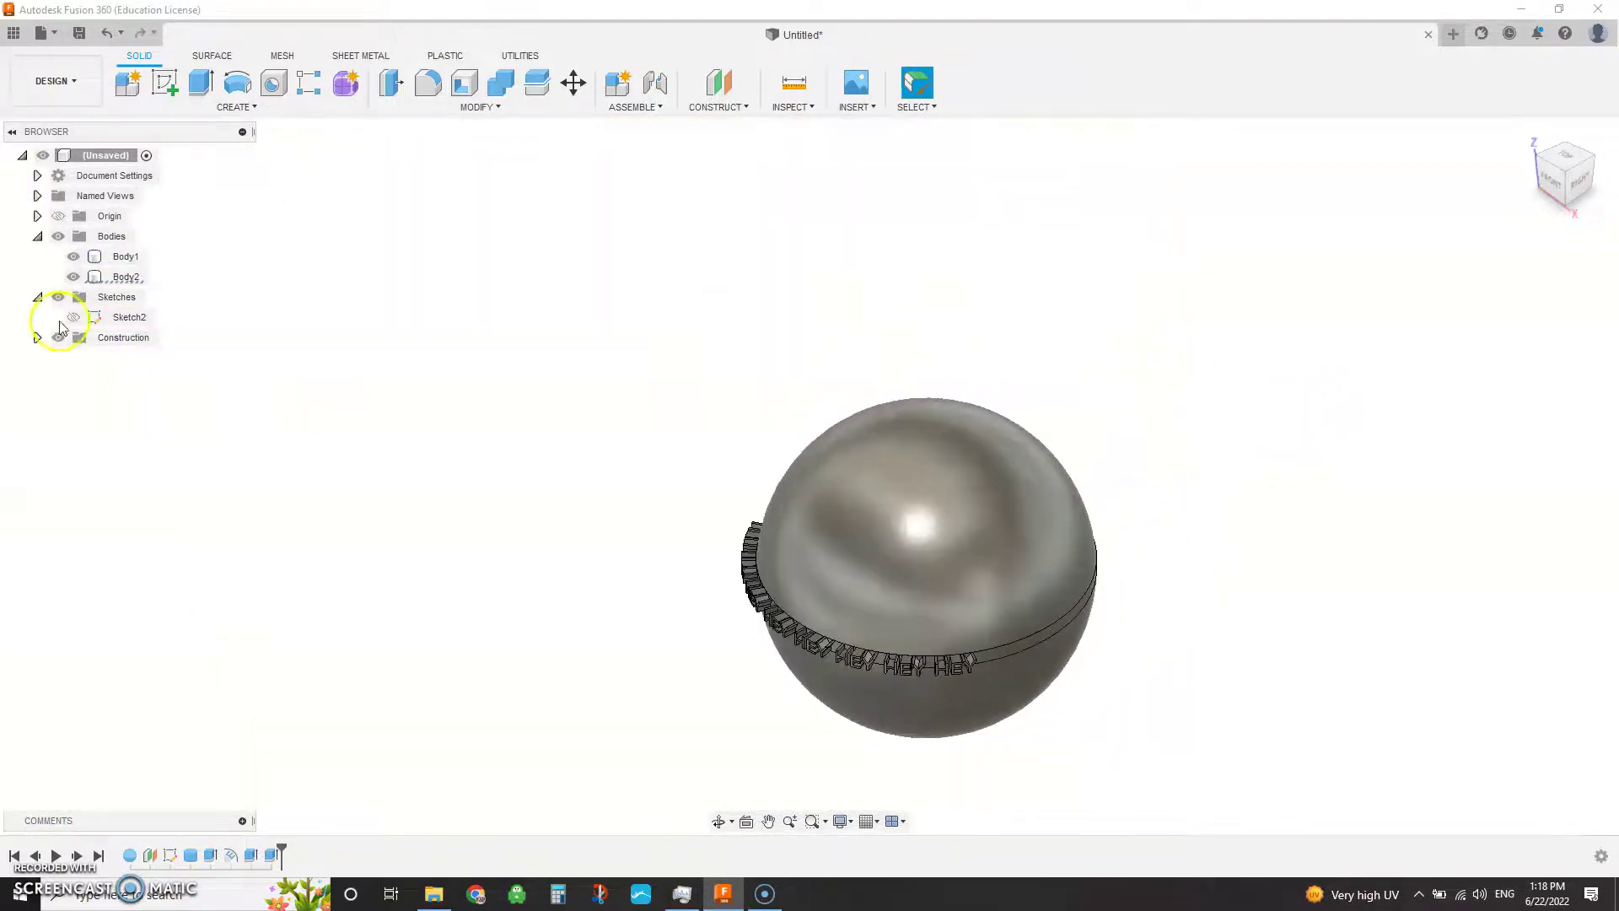
{"action": "left_click", "coordinate": [72, 258]}
{"action": "left_click", "coordinate": [1566, 159]}
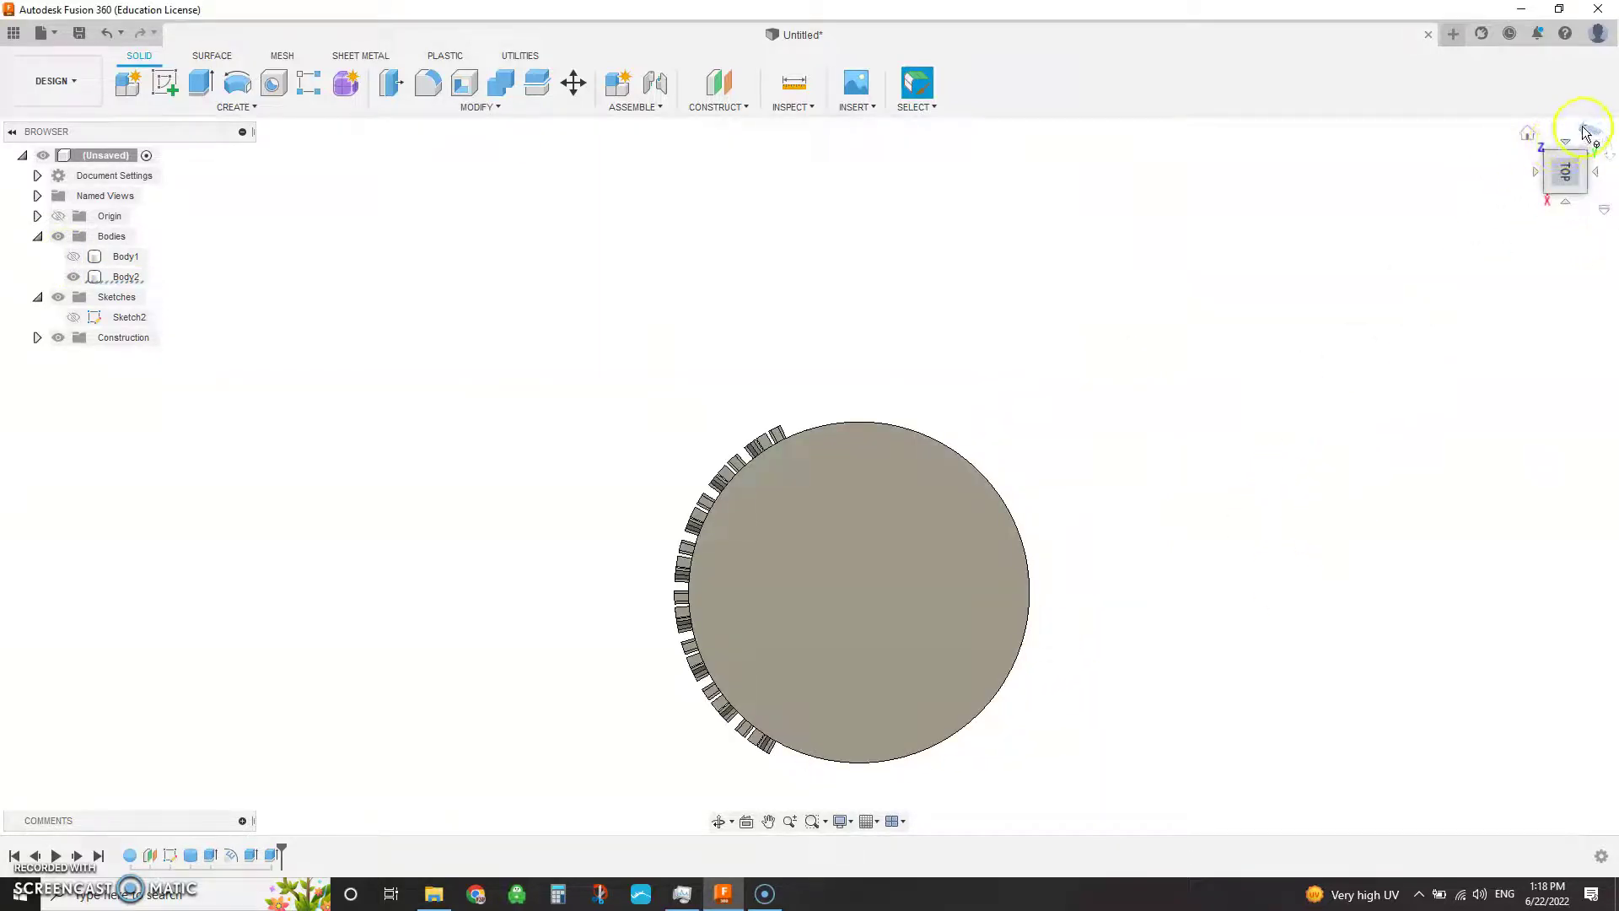
{"action": "left_click", "coordinate": [1584, 132]}
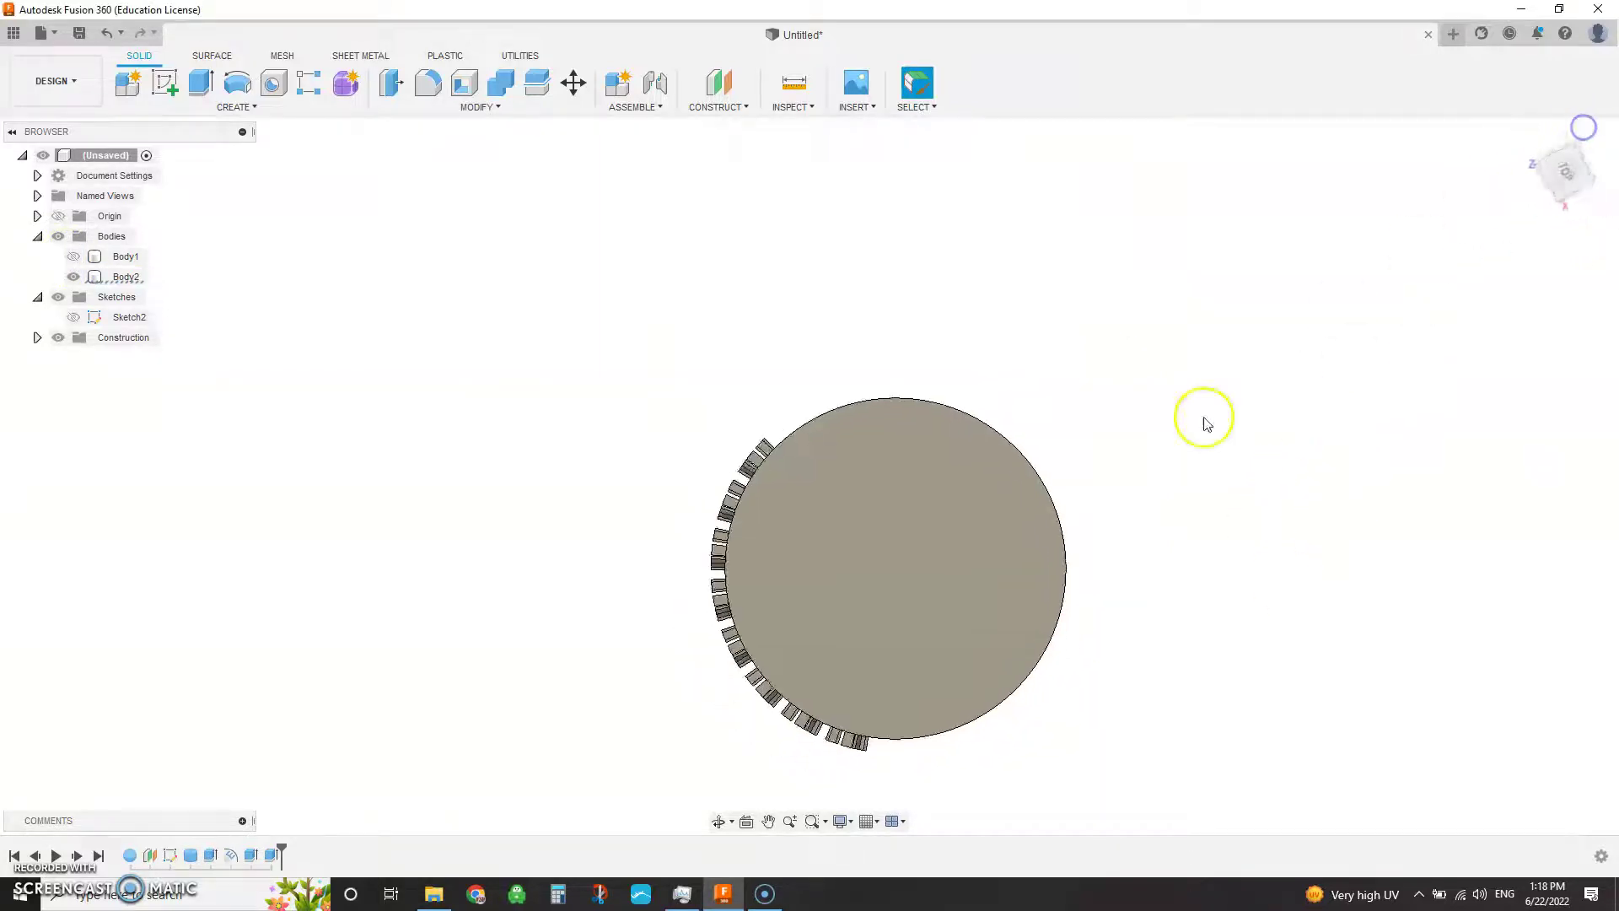
Step: Start a sketch on the disc's face and draw a 3.000 in horizontal line across it
{"action": "left_click", "coordinate": [165, 85]}
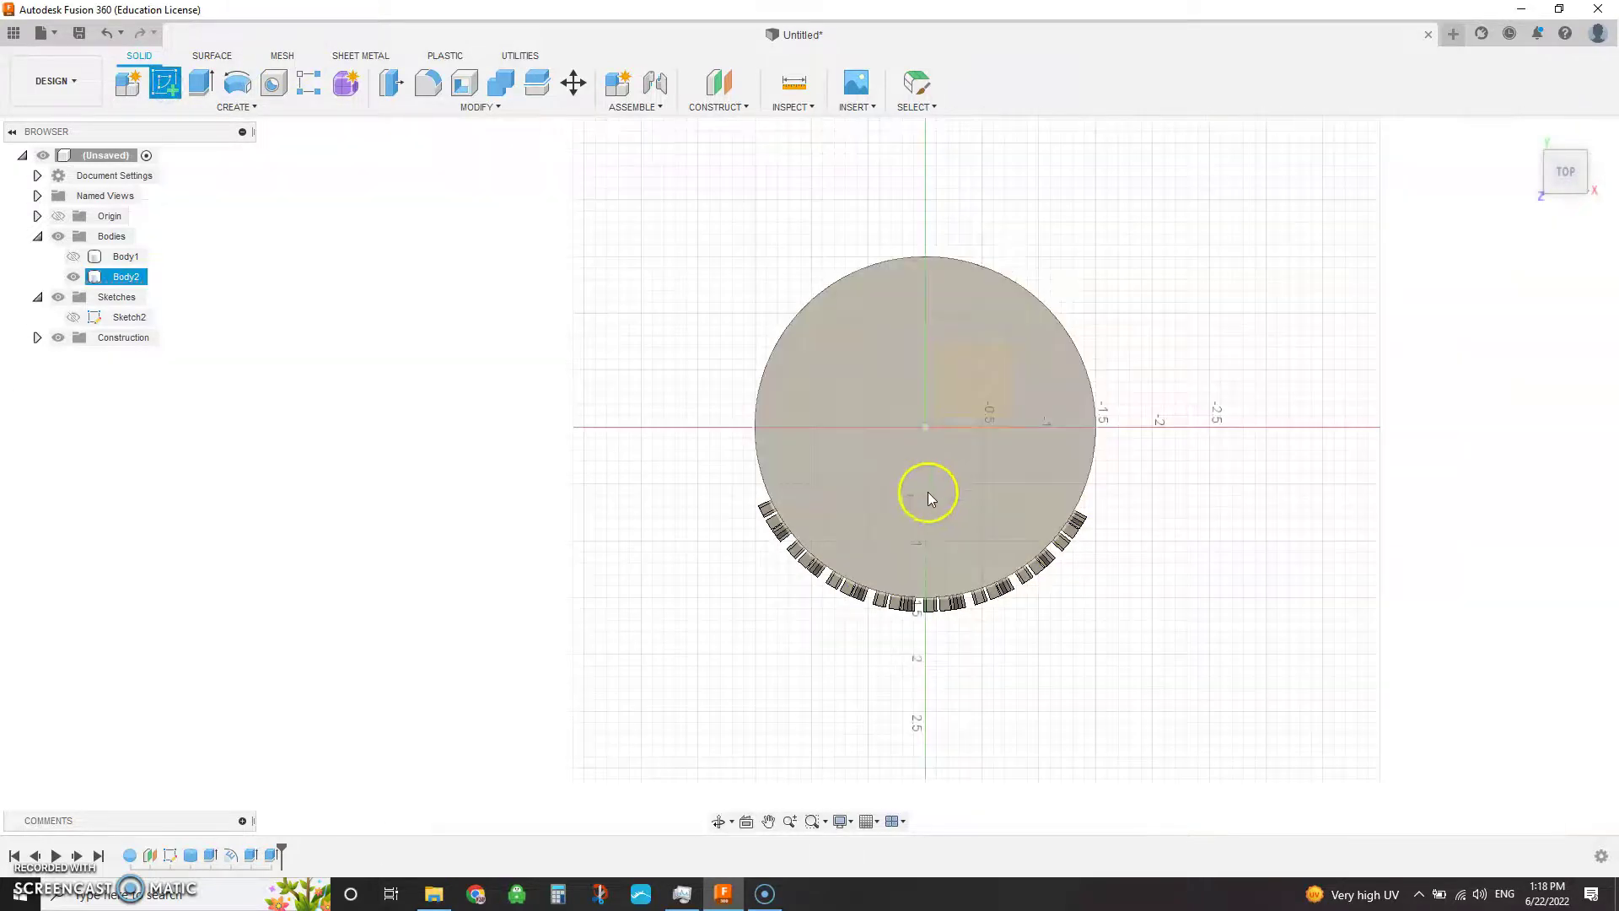
{"action": "left_click", "coordinate": [944, 519]}
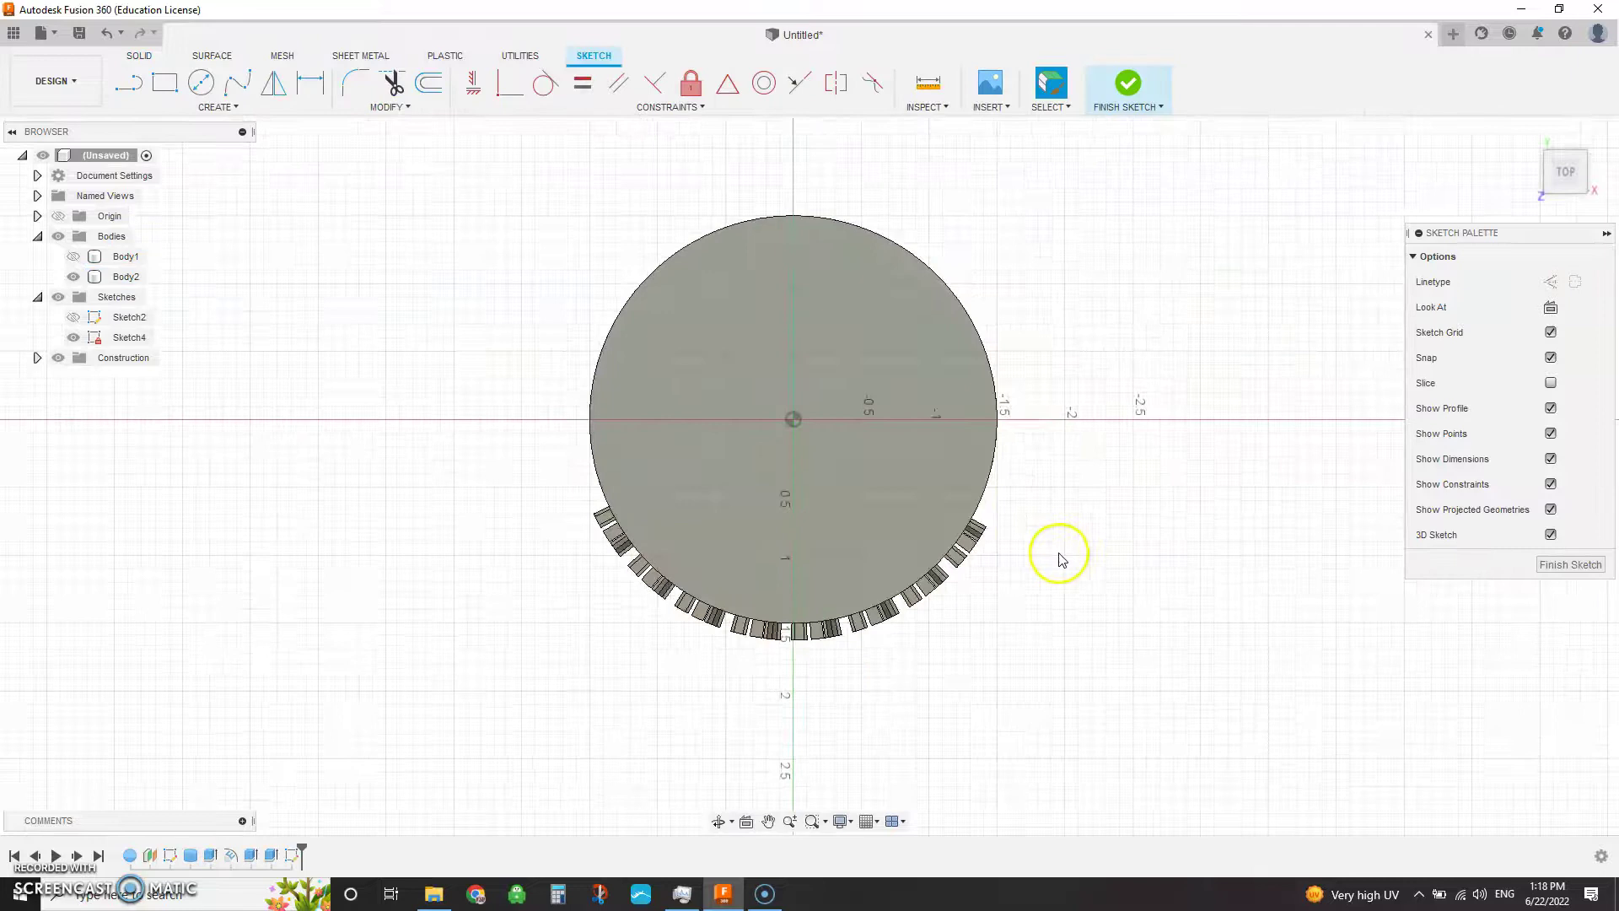
{"action": "left_click", "coordinate": [129, 82]}
{"action": "left_click", "coordinate": [655, 349]}
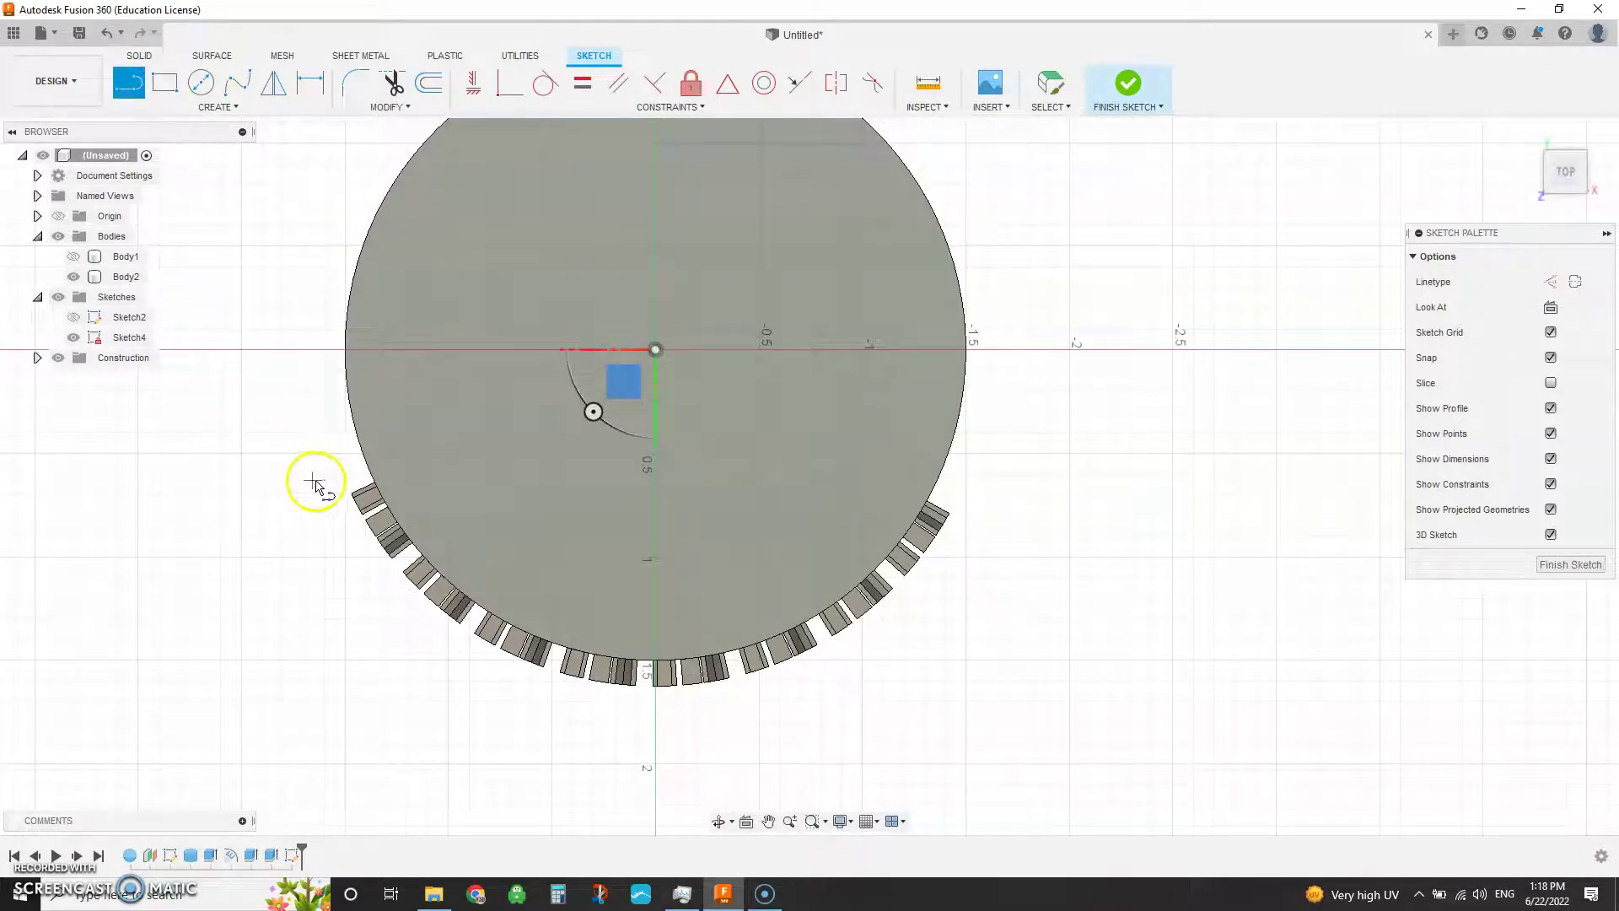
{"action": "left_click", "coordinate": [345, 474]}
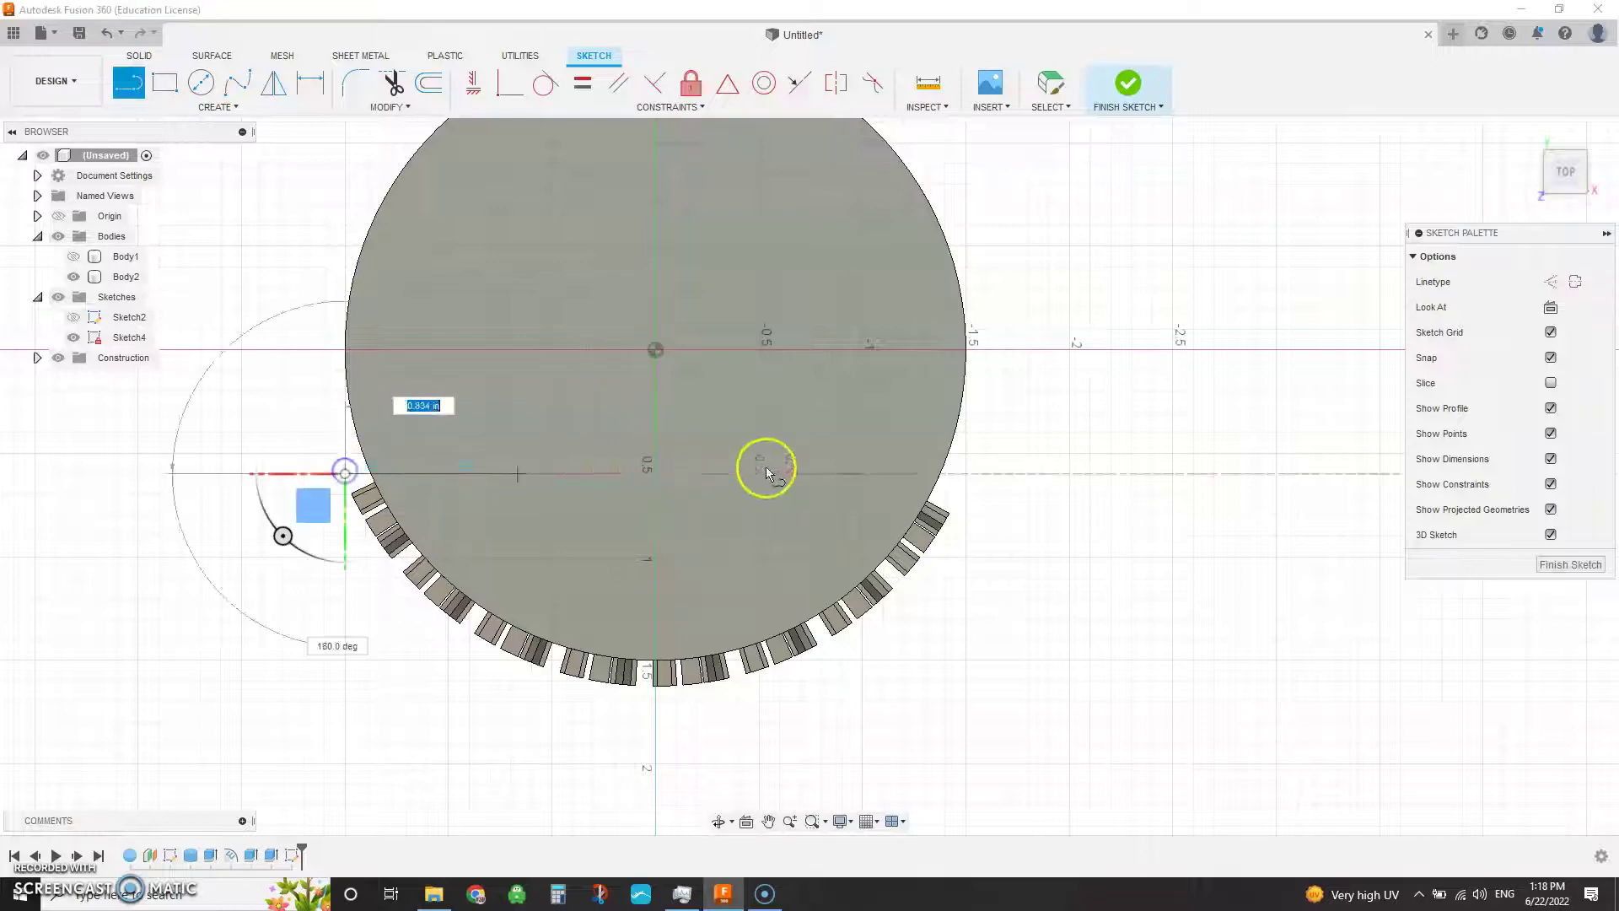
{"action": "left_click", "coordinate": [966, 474]}
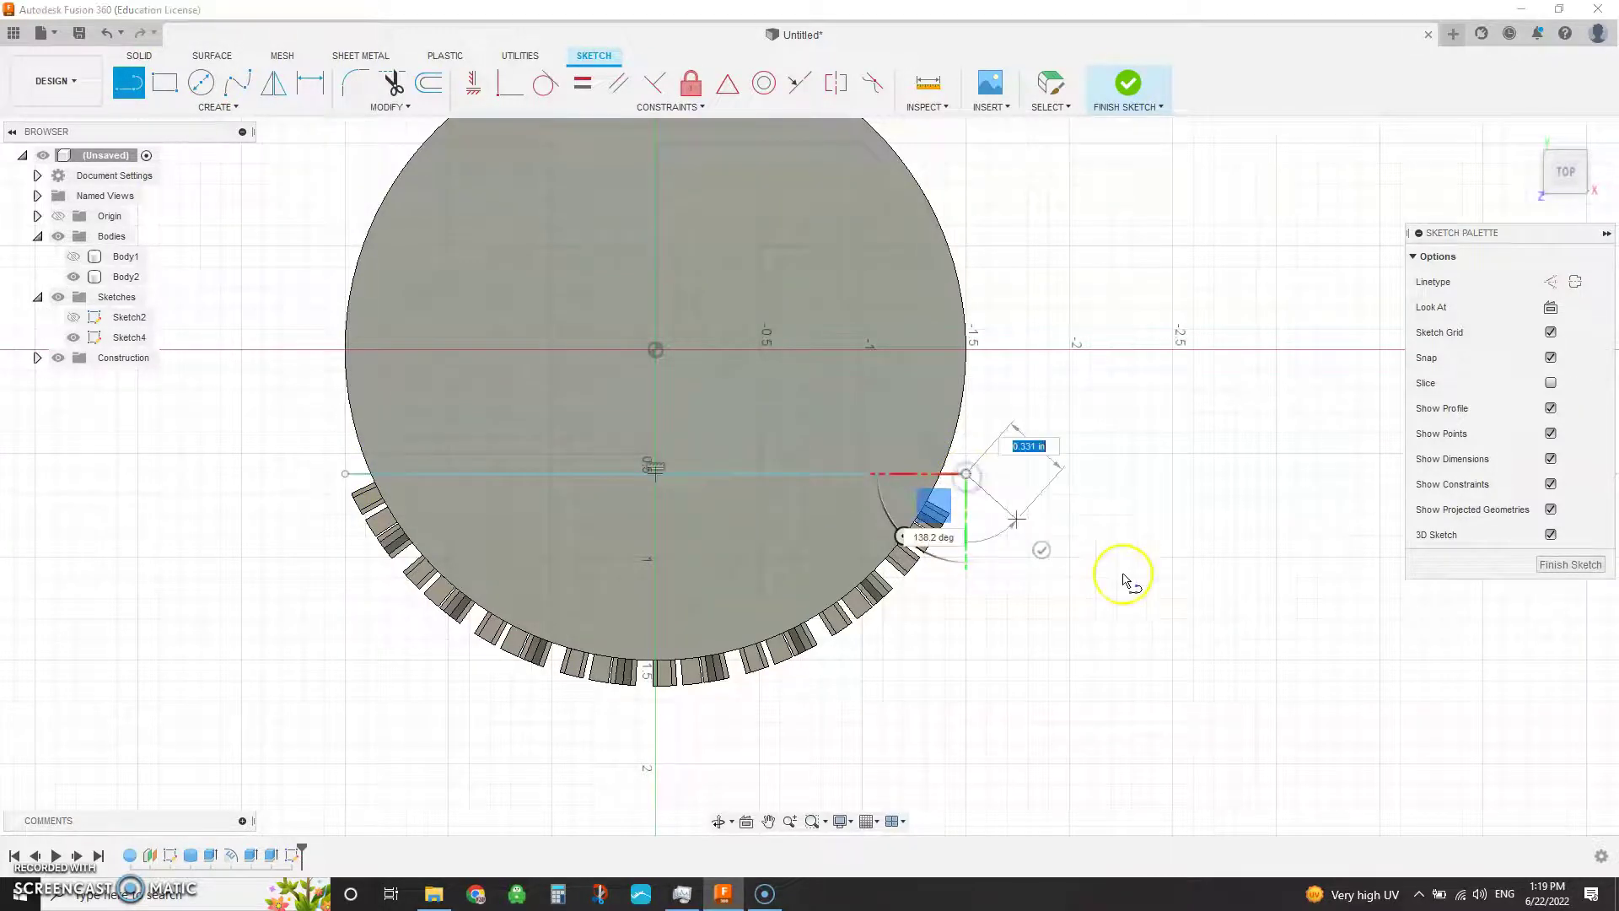
{"action": "key", "text": "Escape"}
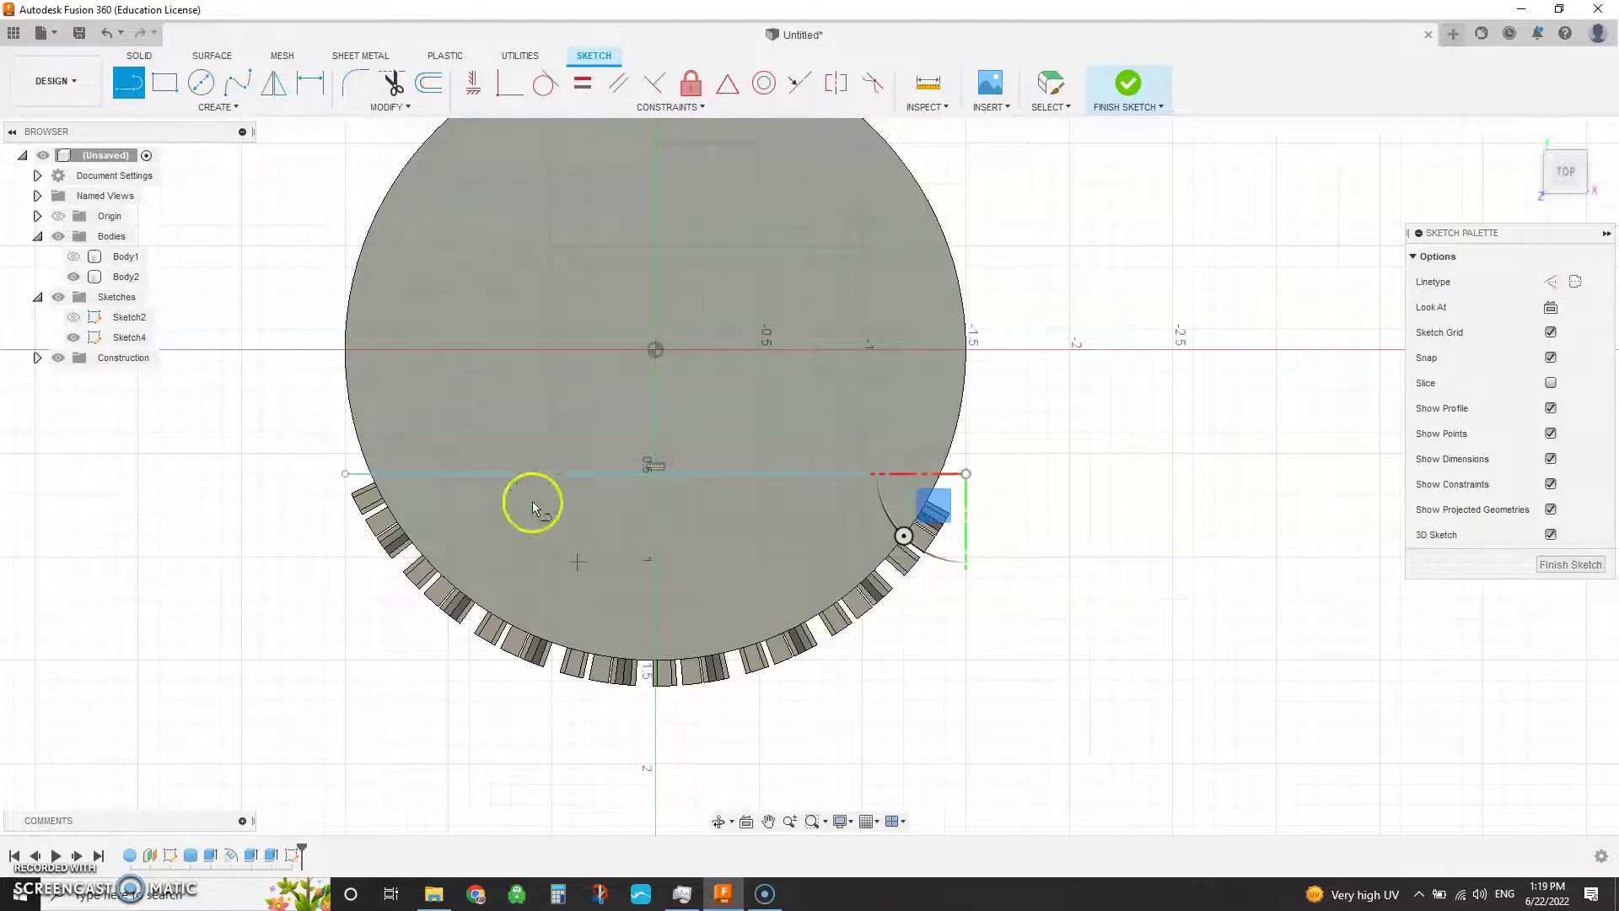
Step: Begin a three-point arc with its start at the horizontal line's end
{"action": "left_click", "coordinate": [215, 107]}
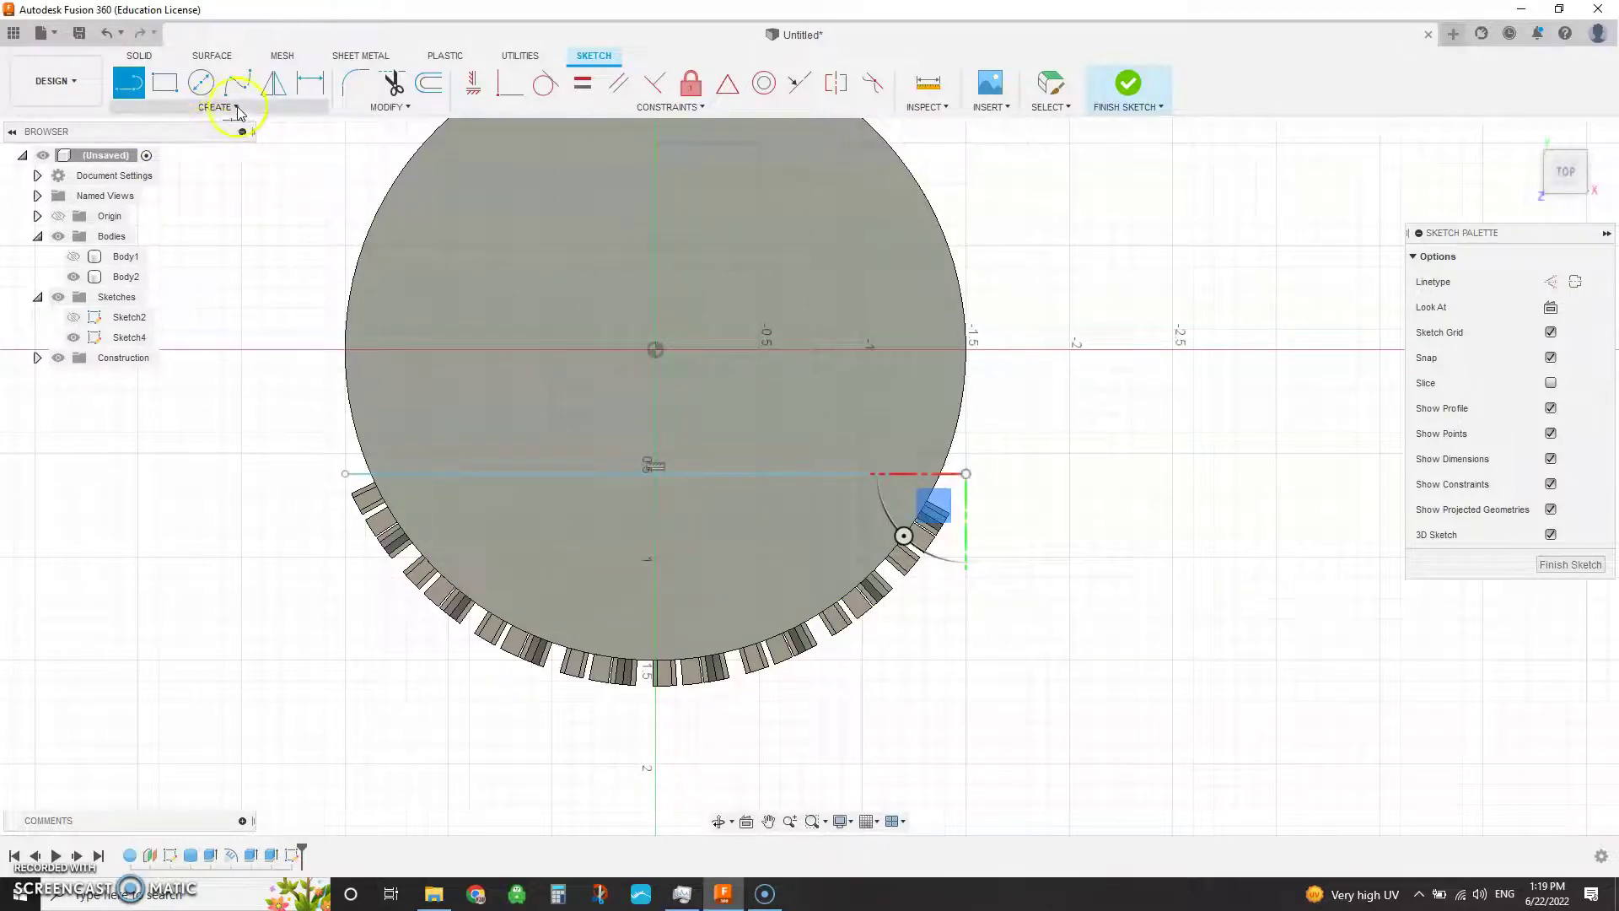
{"action": "left_click", "coordinate": [172, 185]}
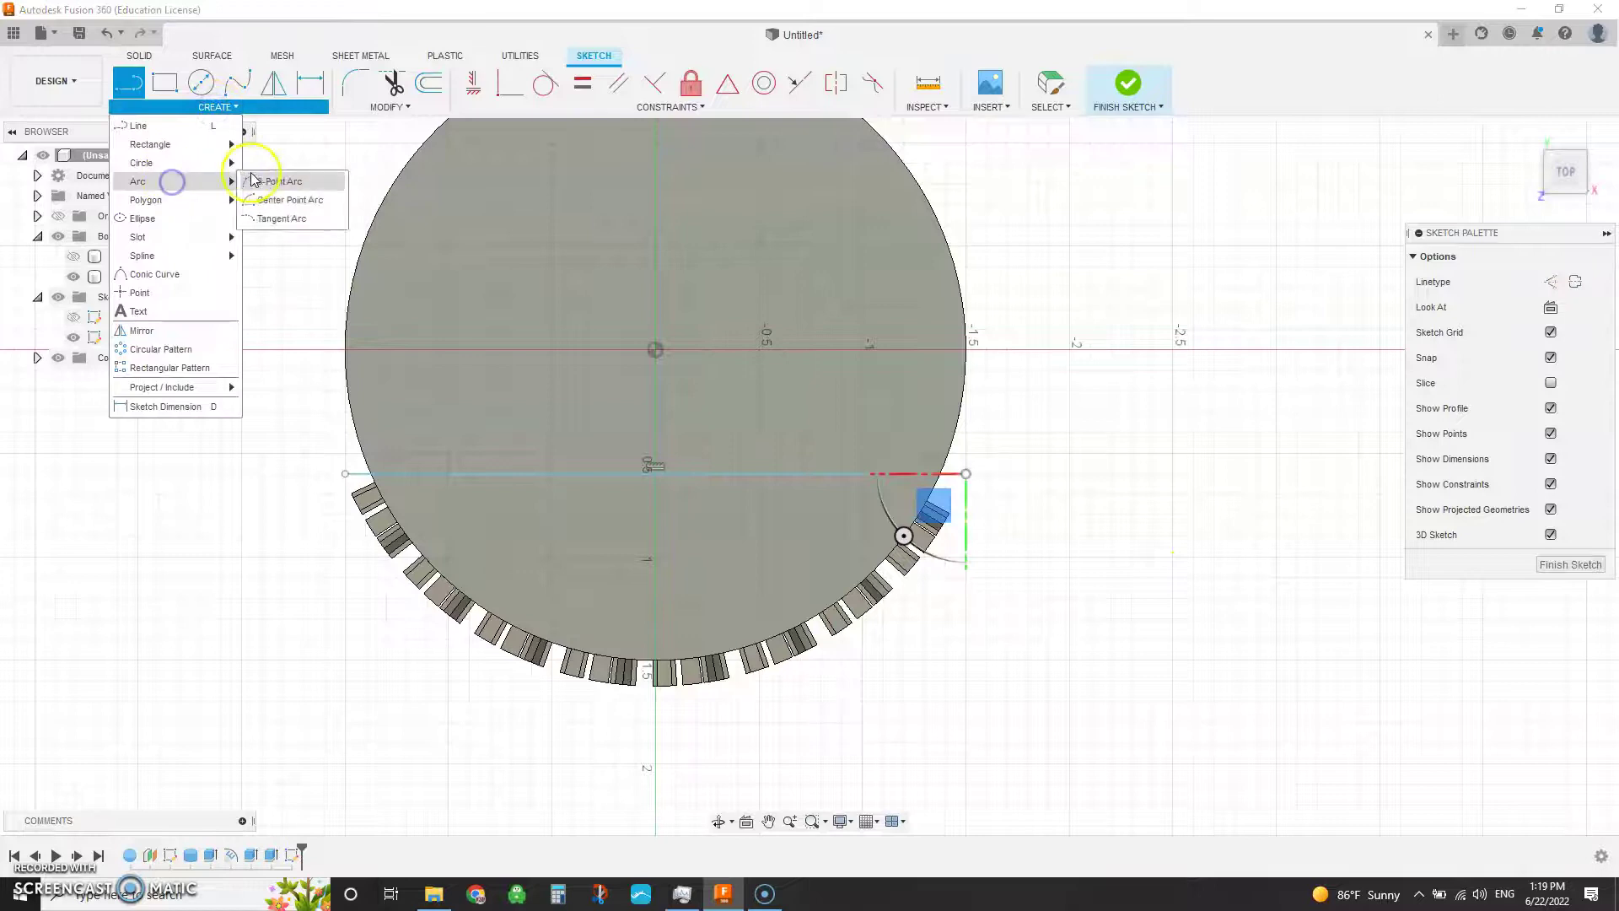
{"action": "left_click", "coordinate": [250, 180]}
{"action": "scroll", "coordinate": [380, 499], "scroll_direction": "up", "scroll_amount": 5}
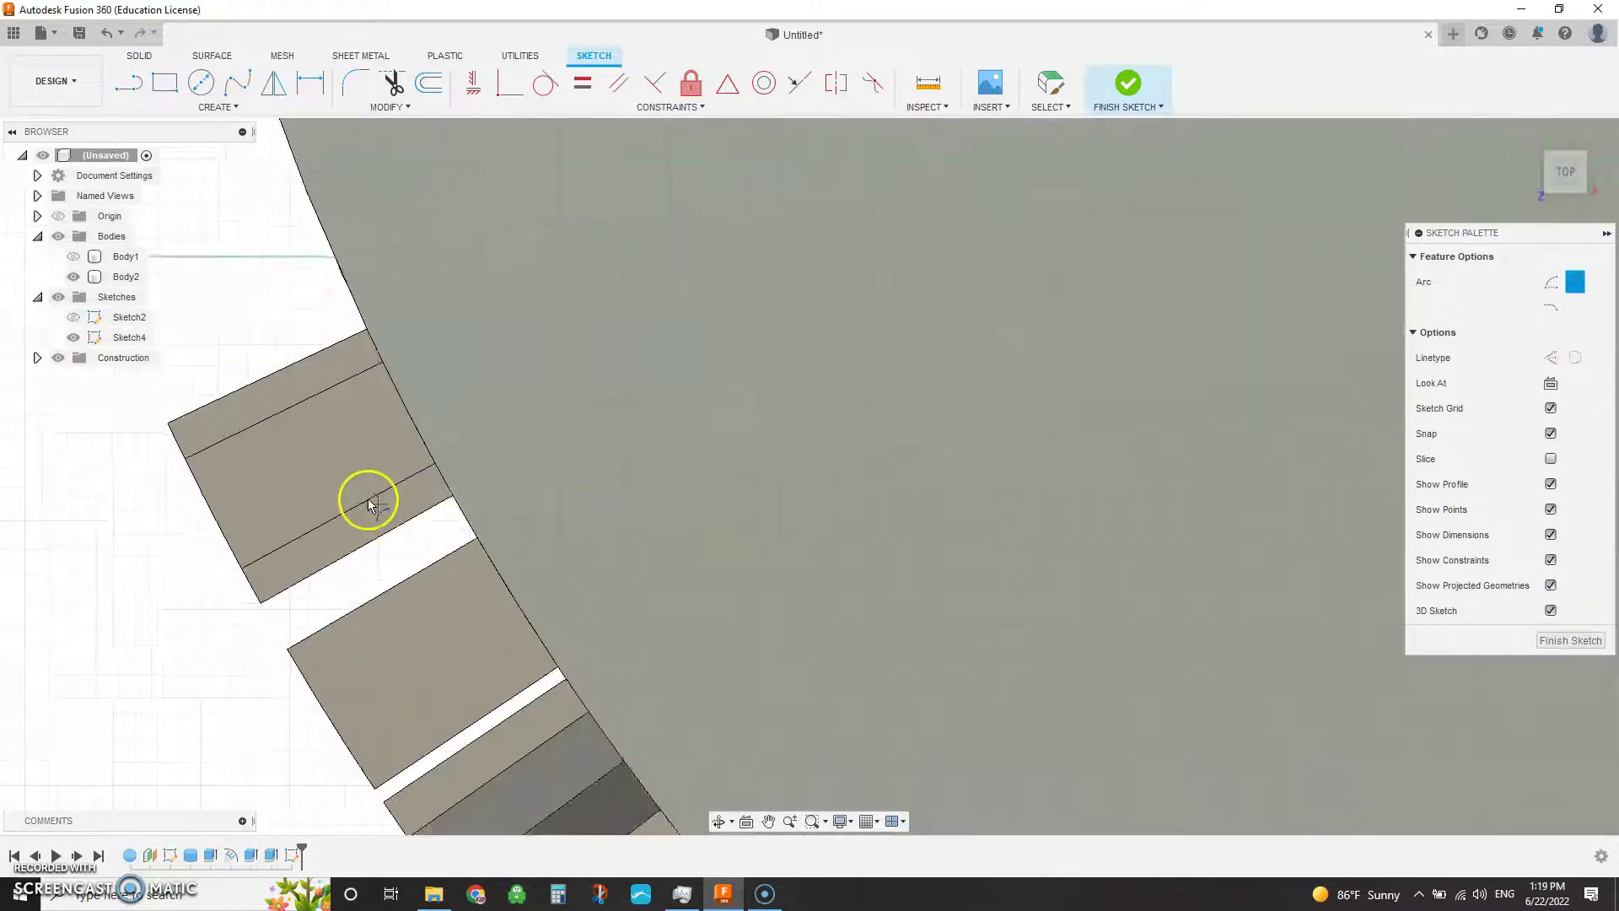
{"action": "scroll", "coordinate": [371, 505], "scroll_direction": "up", "scroll_amount": 2}
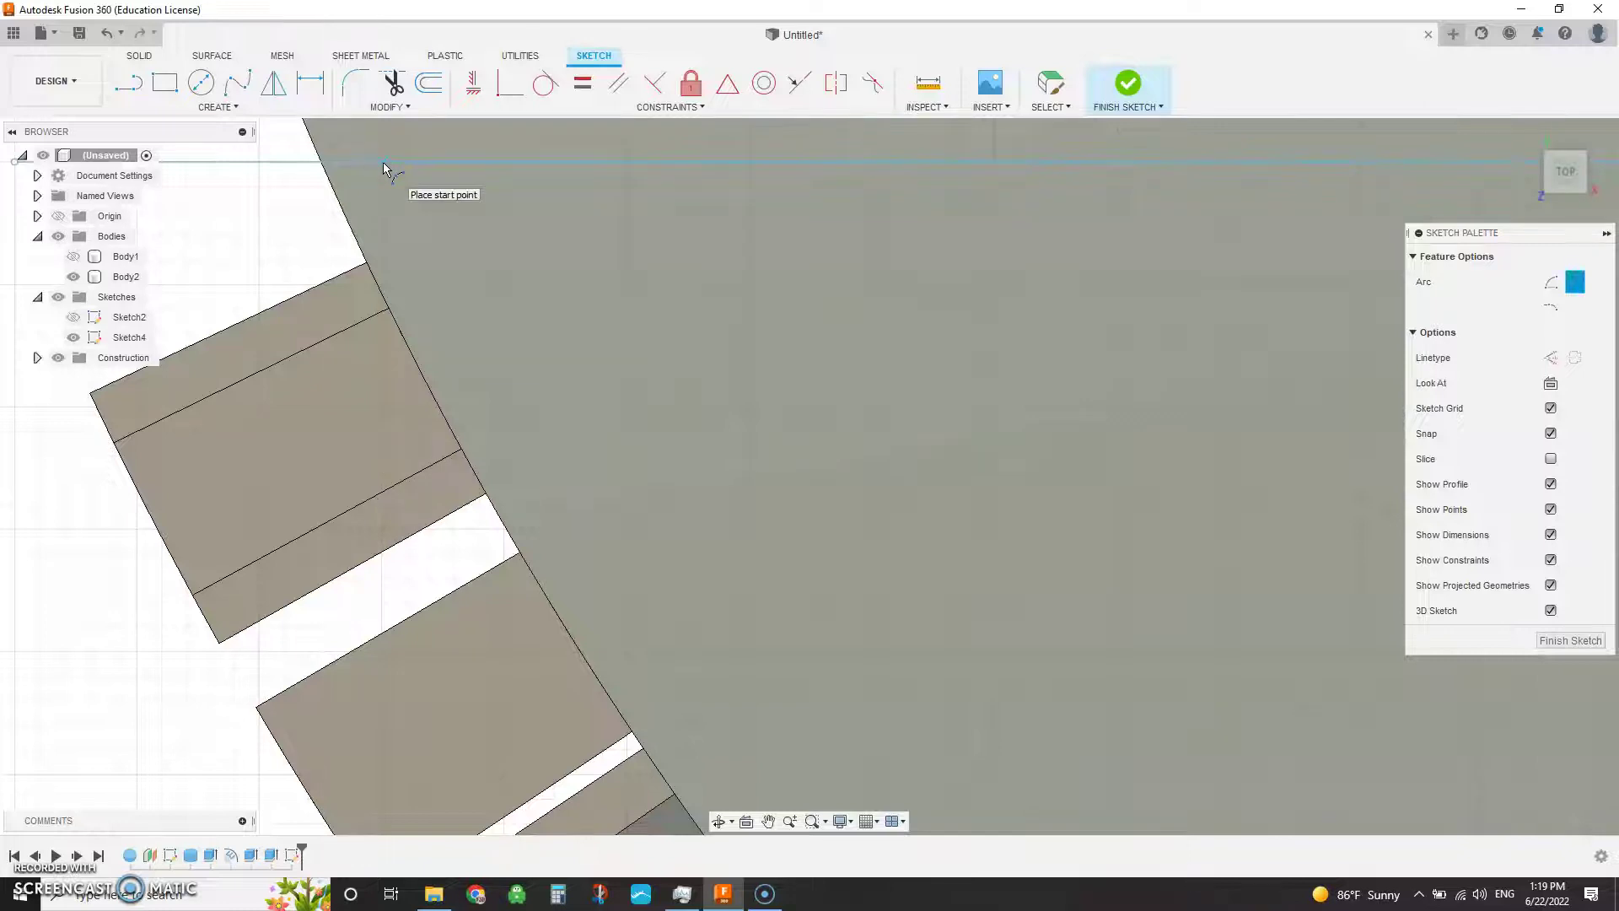
{"action": "left_click", "coordinate": [336, 168]}
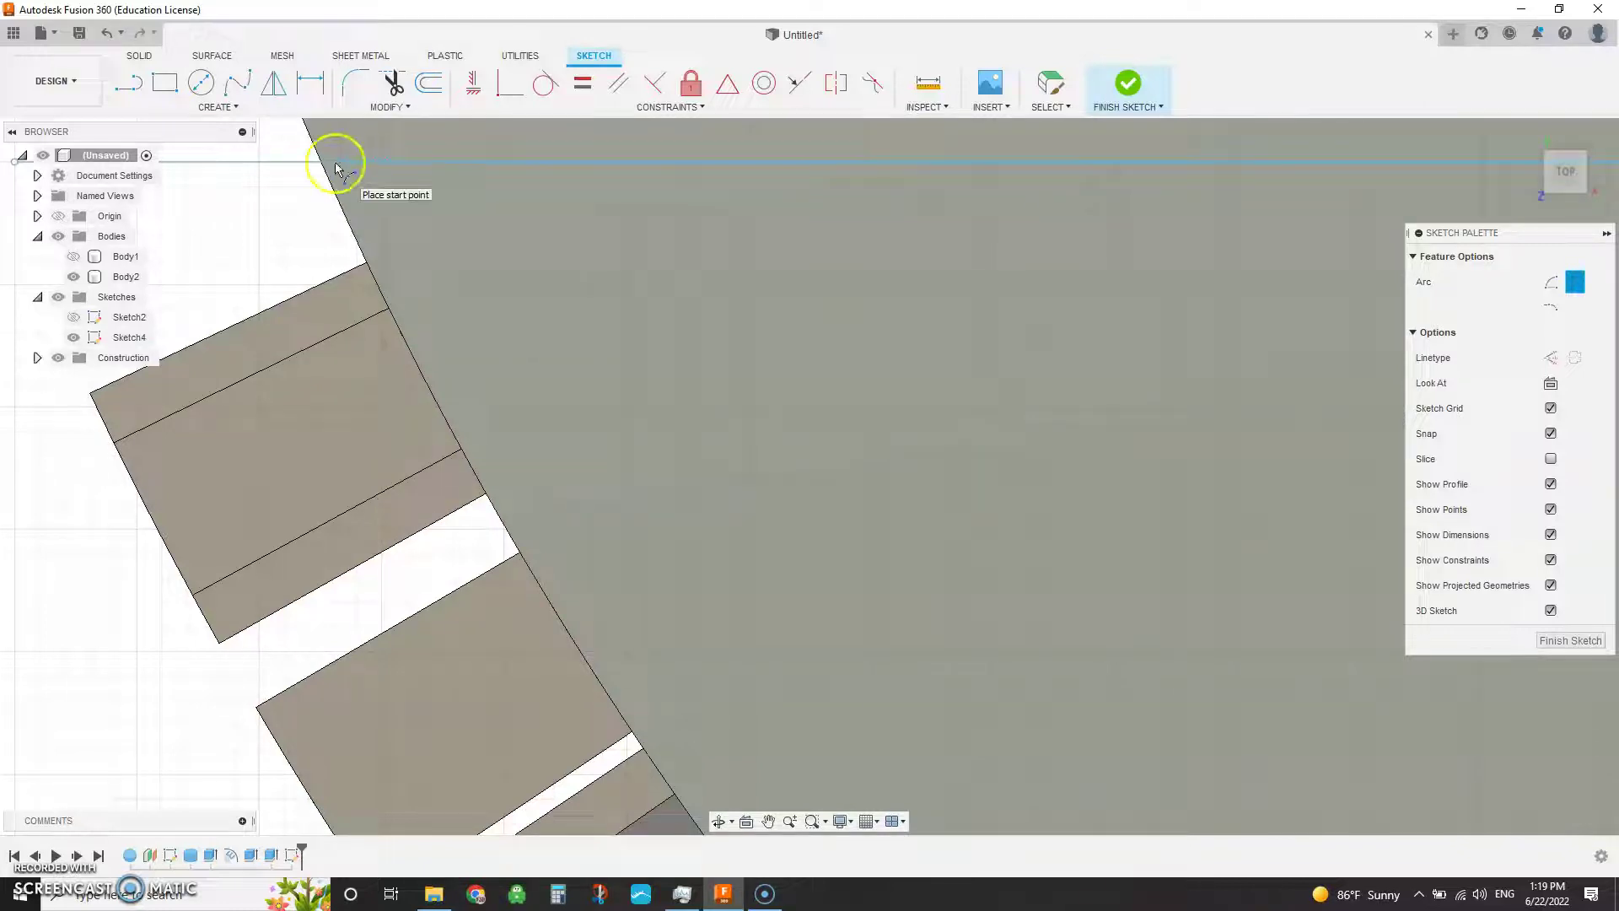
{"action": "left_click", "coordinate": [337, 166]}
Step: Complete the arc through the disc's bottom rim and finish the sketch
{"action": "scroll", "coordinate": [337, 164], "scroll_direction": "down", "scroll_amount": 5}
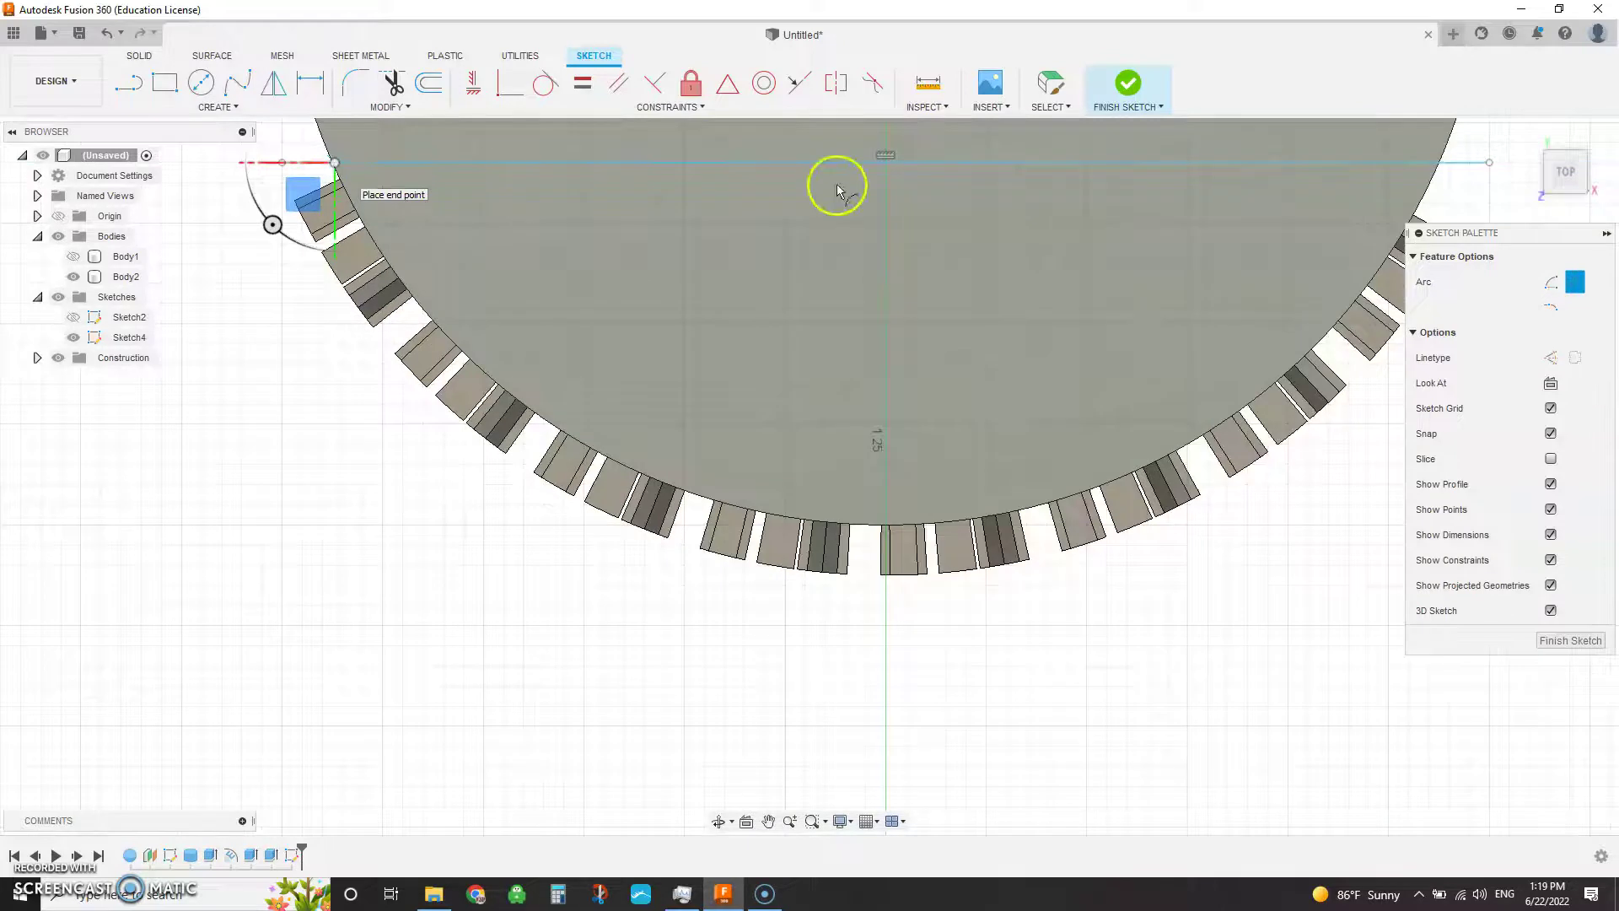
{"action": "scroll", "coordinate": [1467, 167], "scroll_direction": "up", "scroll_amount": 6}
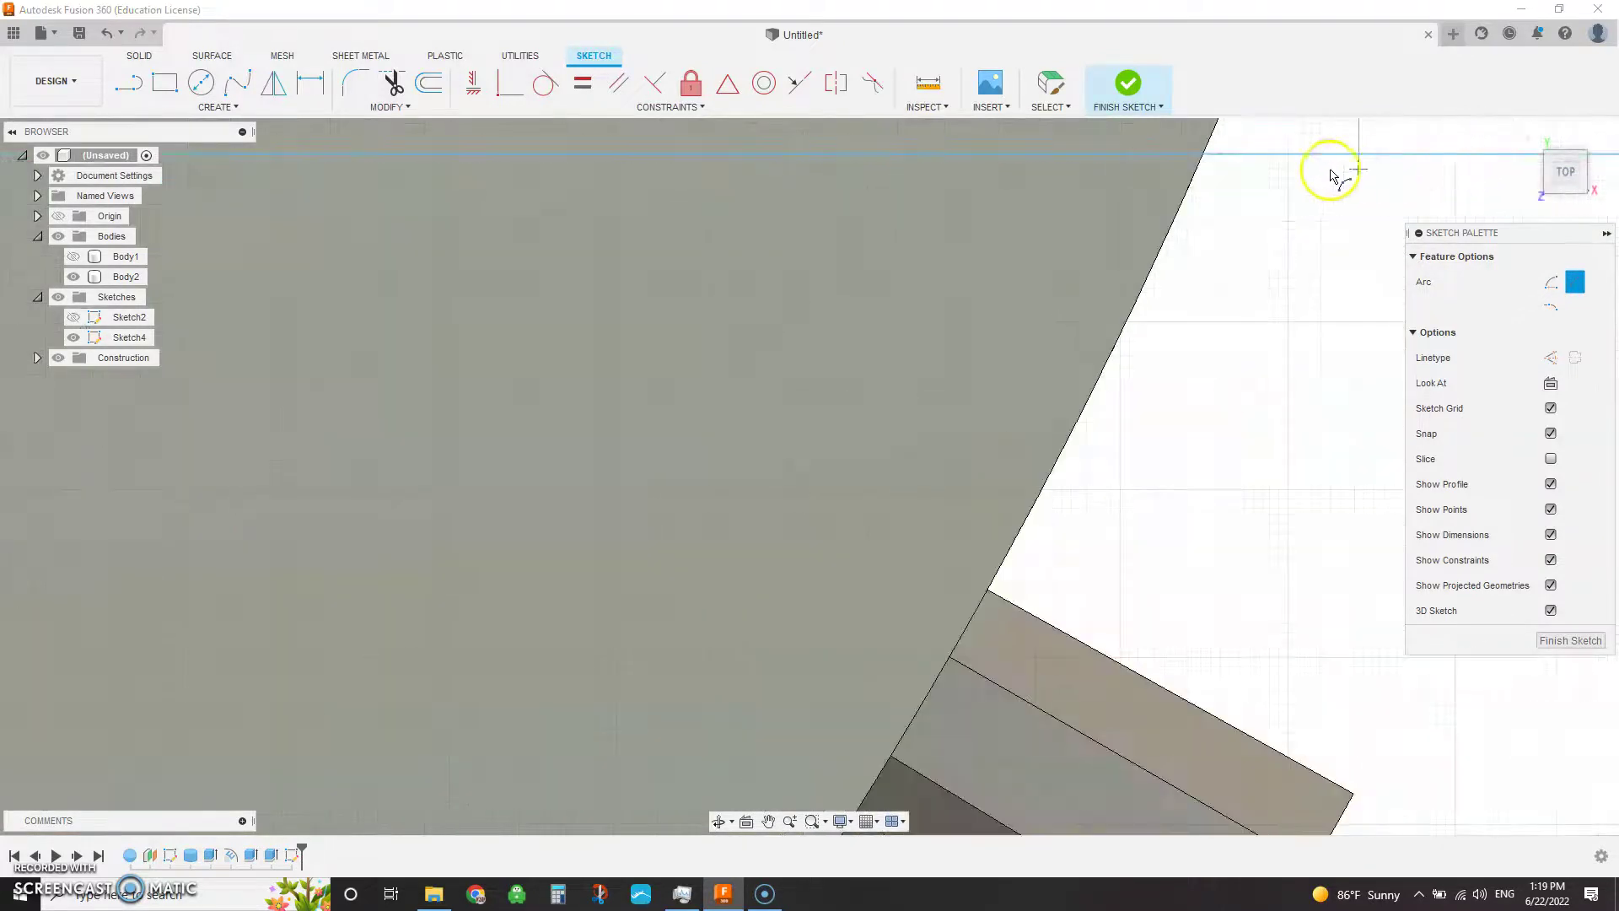
{"action": "scroll", "coordinate": [1046, 249], "scroll_direction": "down", "scroll_amount": 5}
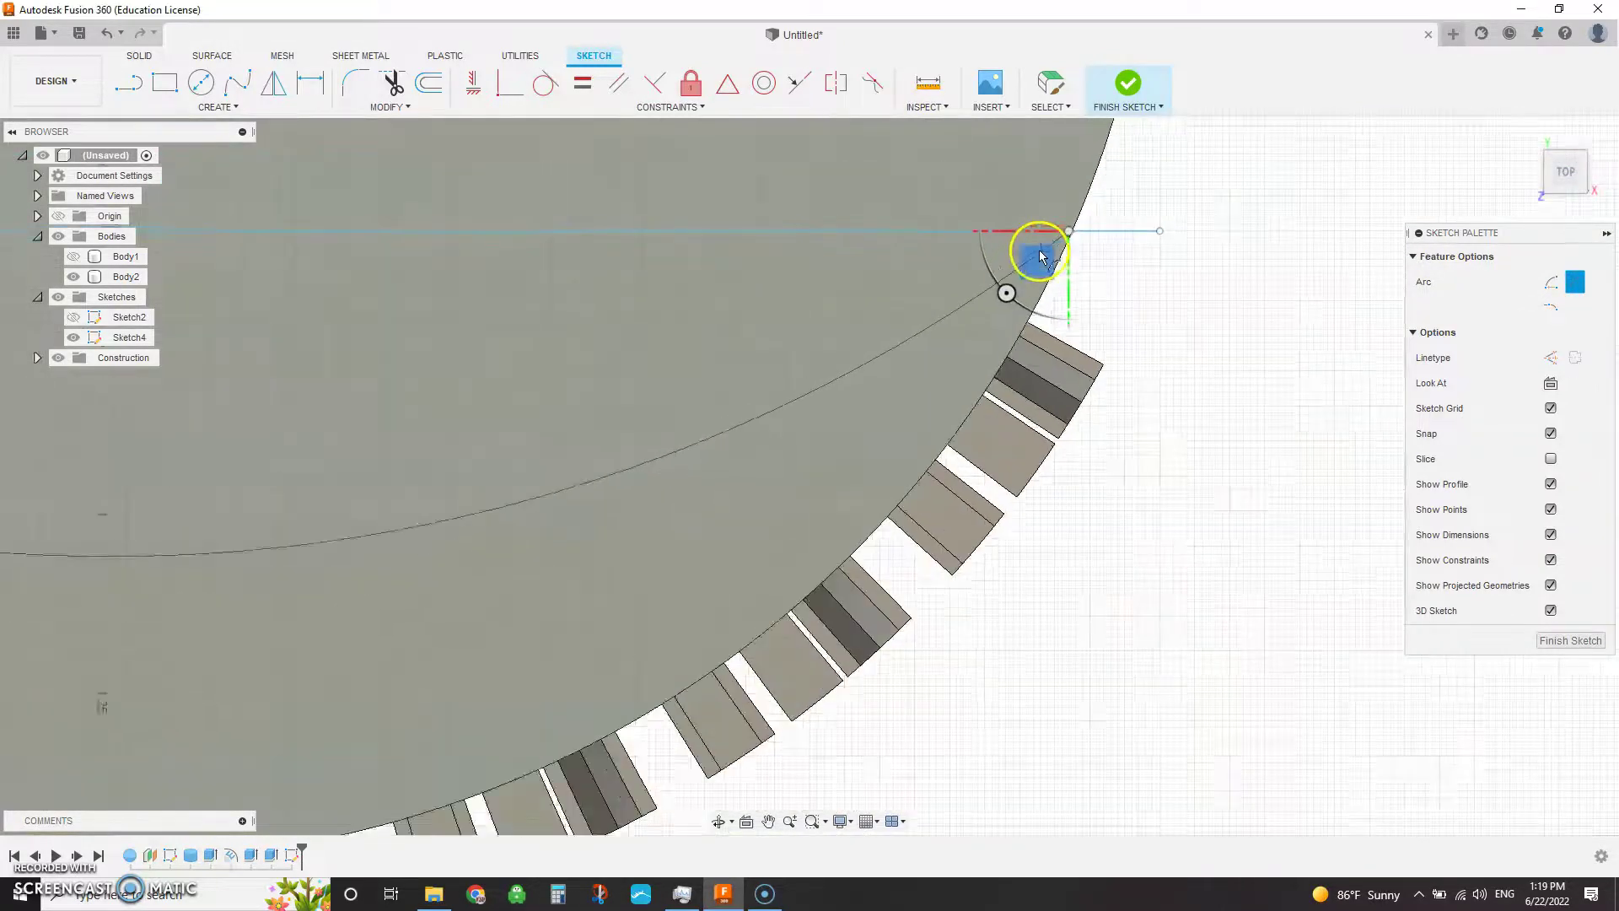
{"action": "scroll", "coordinate": [1041, 256], "scroll_direction": "down", "scroll_amount": 3}
{"action": "scroll", "coordinate": [453, 635], "scroll_direction": "down", "scroll_amount": 3}
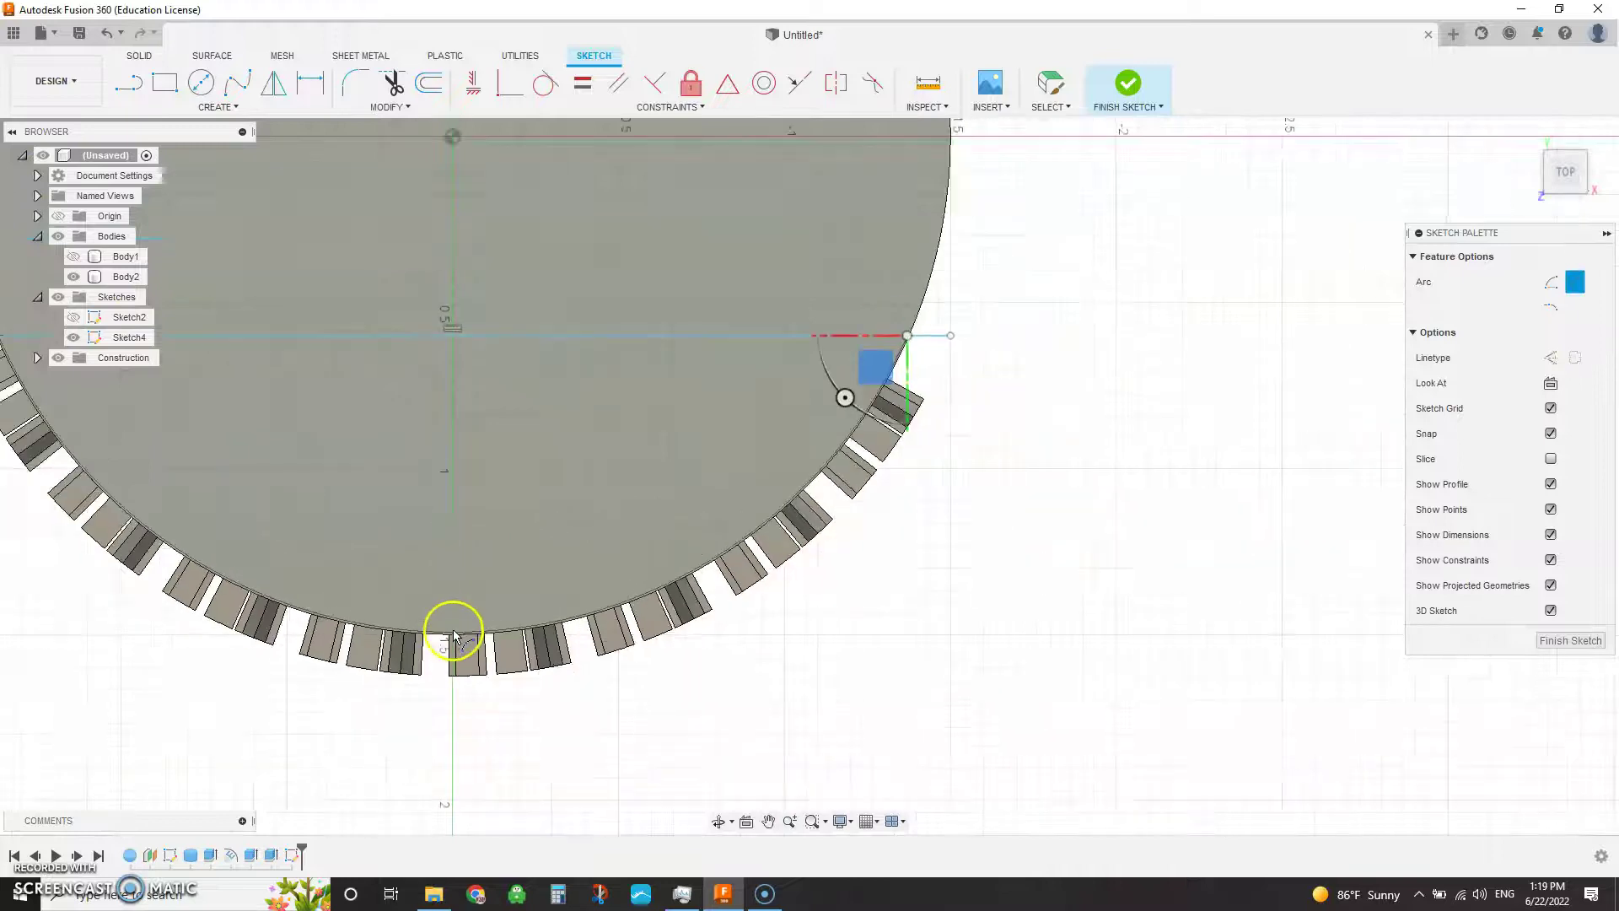
{"action": "scroll", "coordinate": [453, 634], "scroll_direction": "up", "scroll_amount": 5}
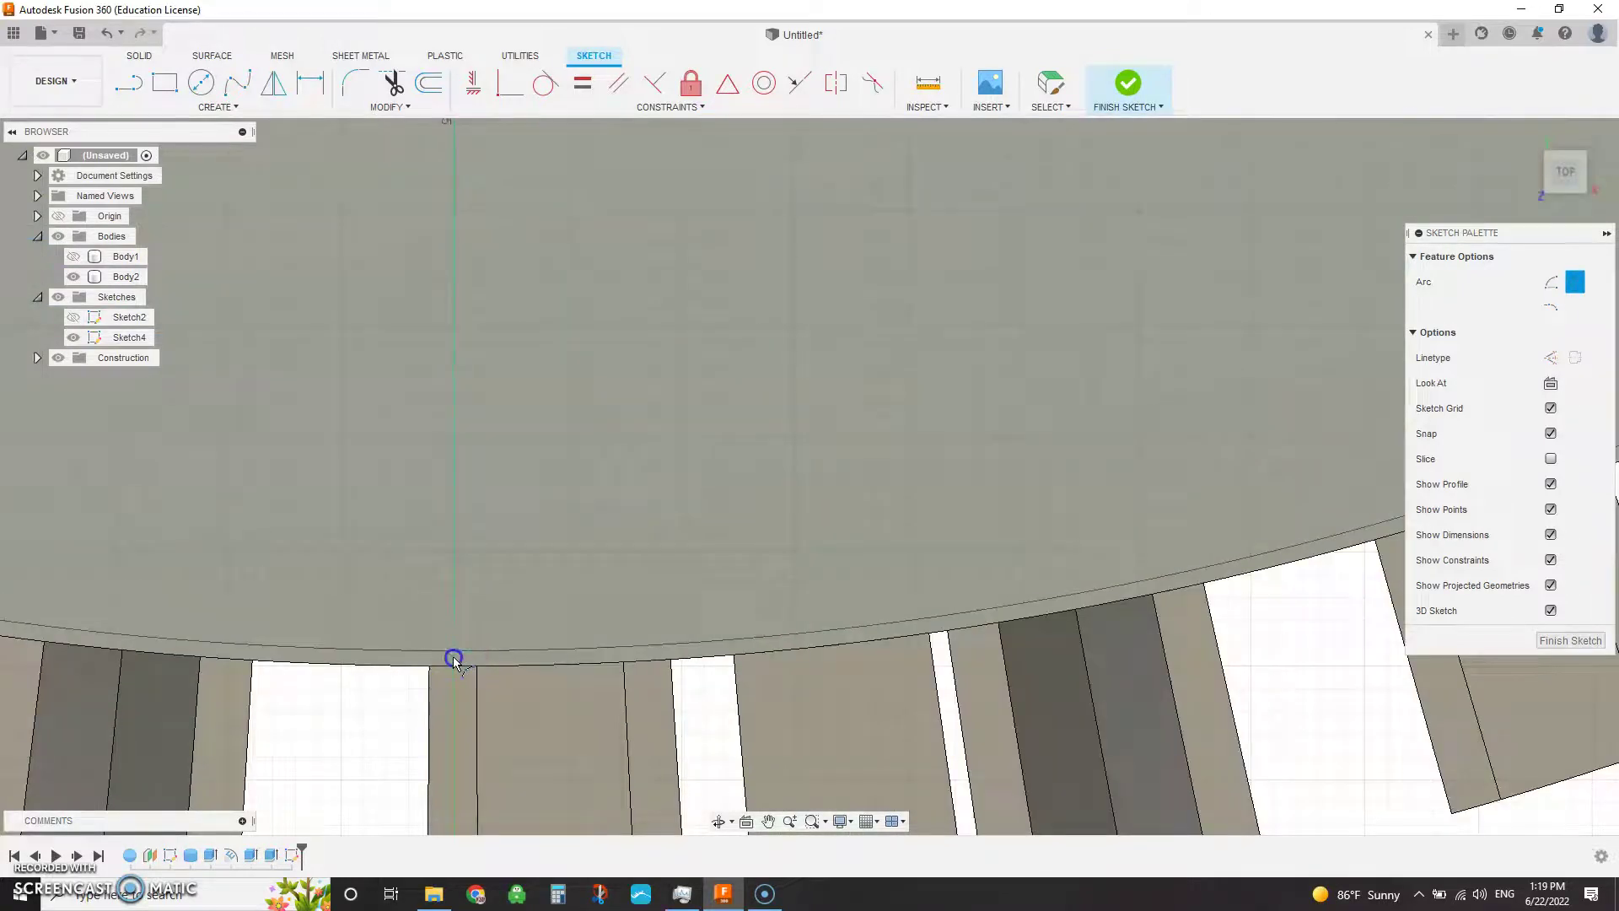
{"action": "left_click", "coordinate": [453, 656]}
{"action": "scroll", "coordinate": [976, 579], "scroll_direction": "down", "scroll_amount": 5}
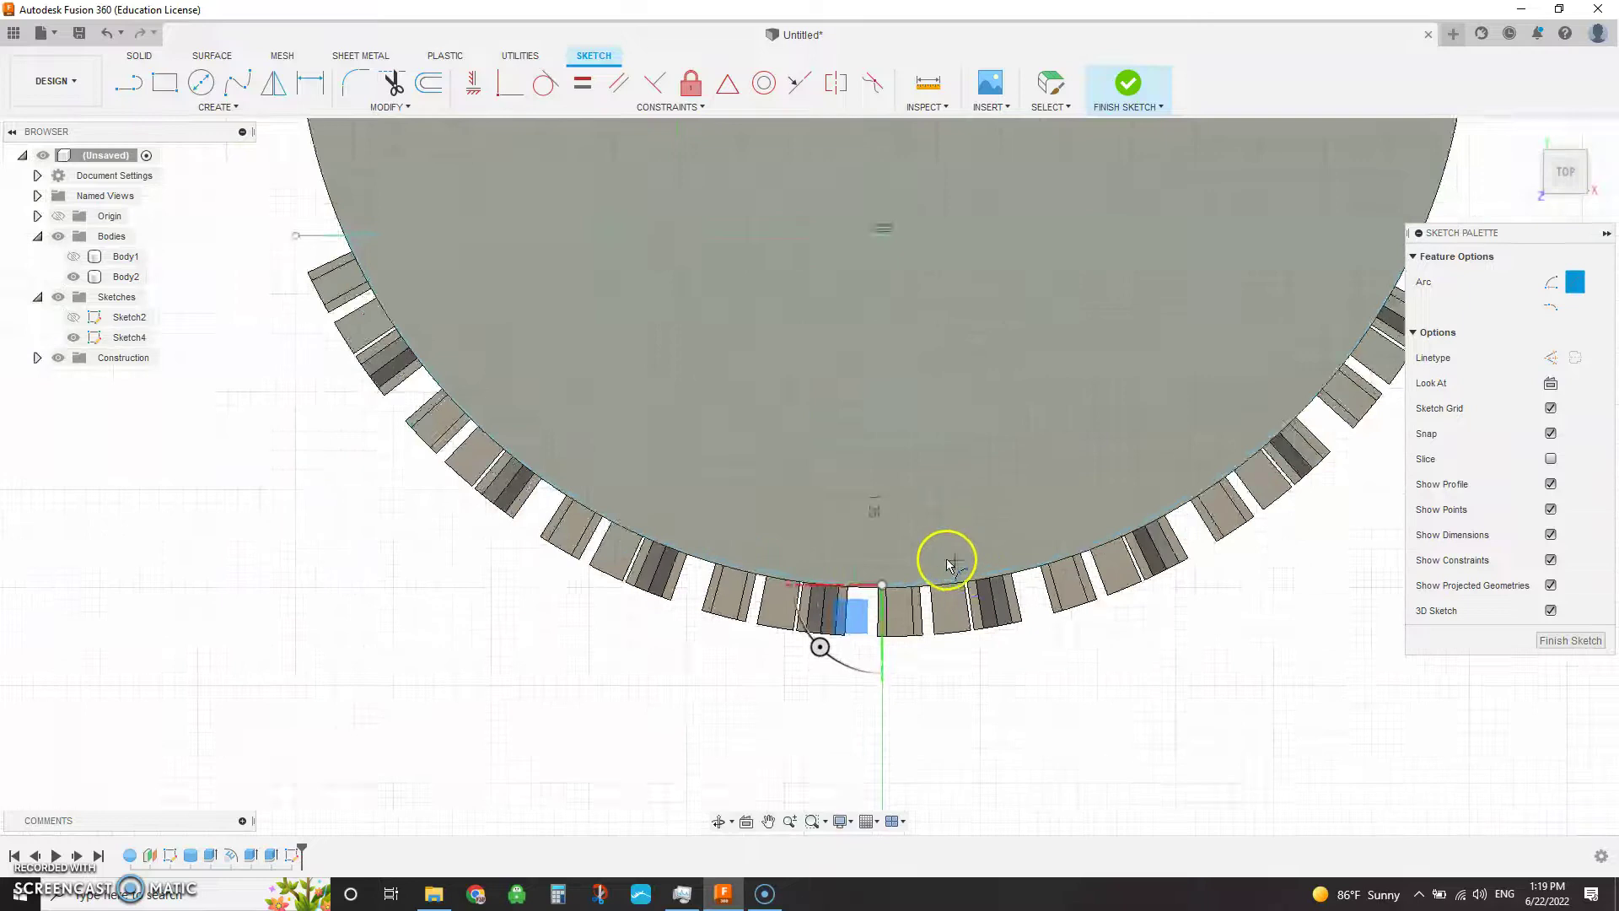
{"action": "scroll", "coordinate": [949, 564], "scroll_direction": "down", "scroll_amount": 3}
{"action": "left_click", "coordinate": [1569, 641]}
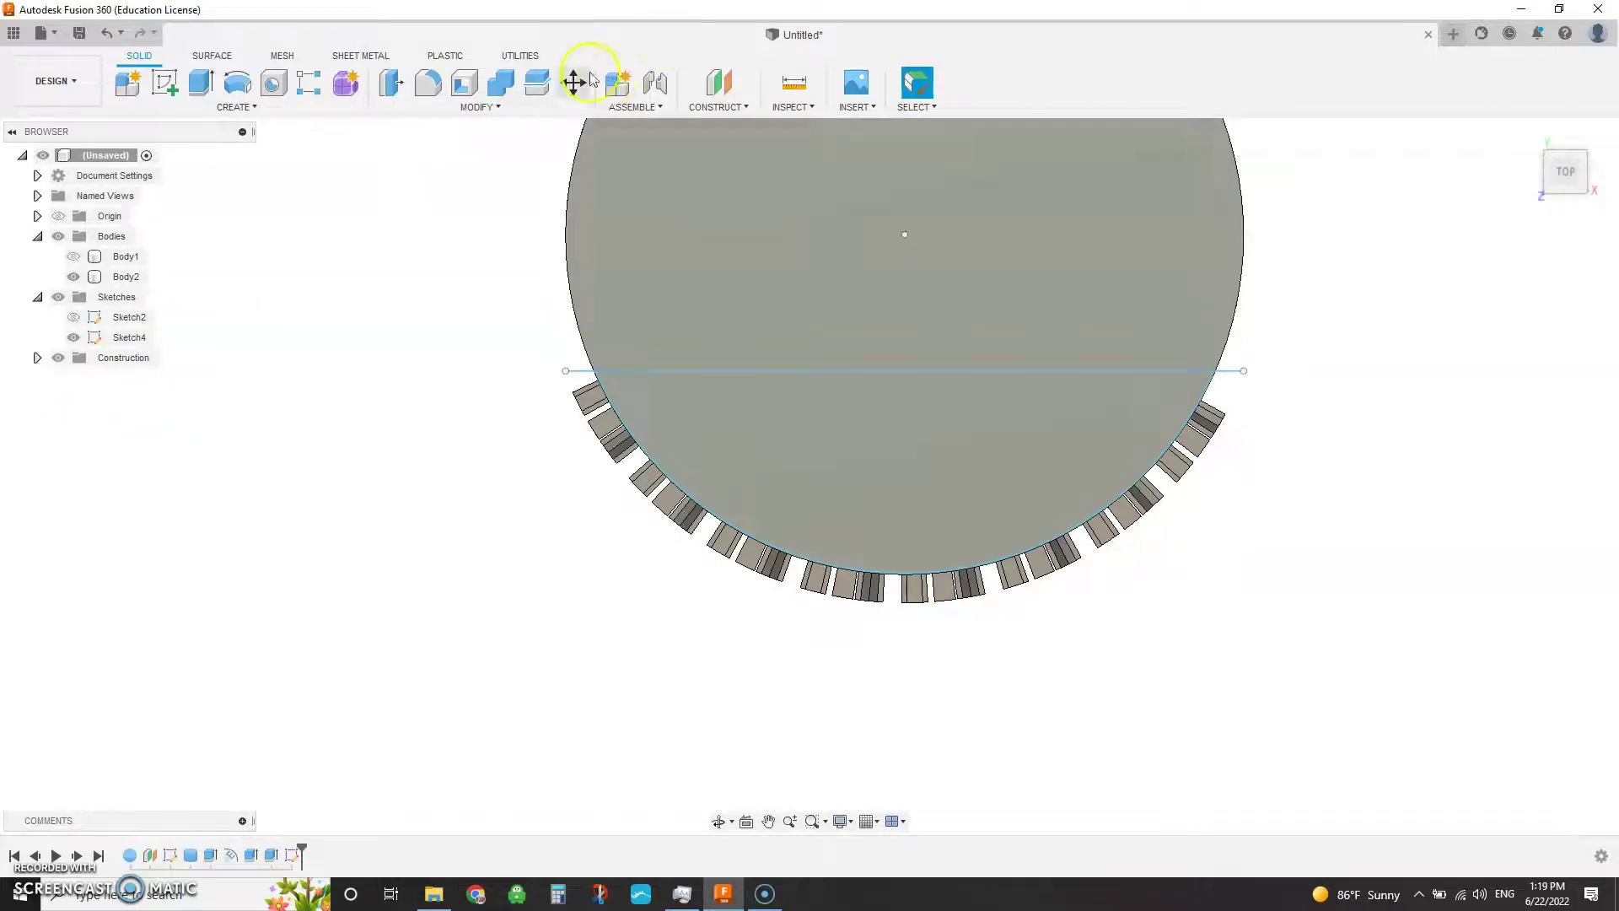
Step: Split the disc body using the curved Sketch4 as the splitting tool
{"action": "left_click", "coordinate": [537, 82]}
{"action": "left_click", "coordinate": [795, 259]}
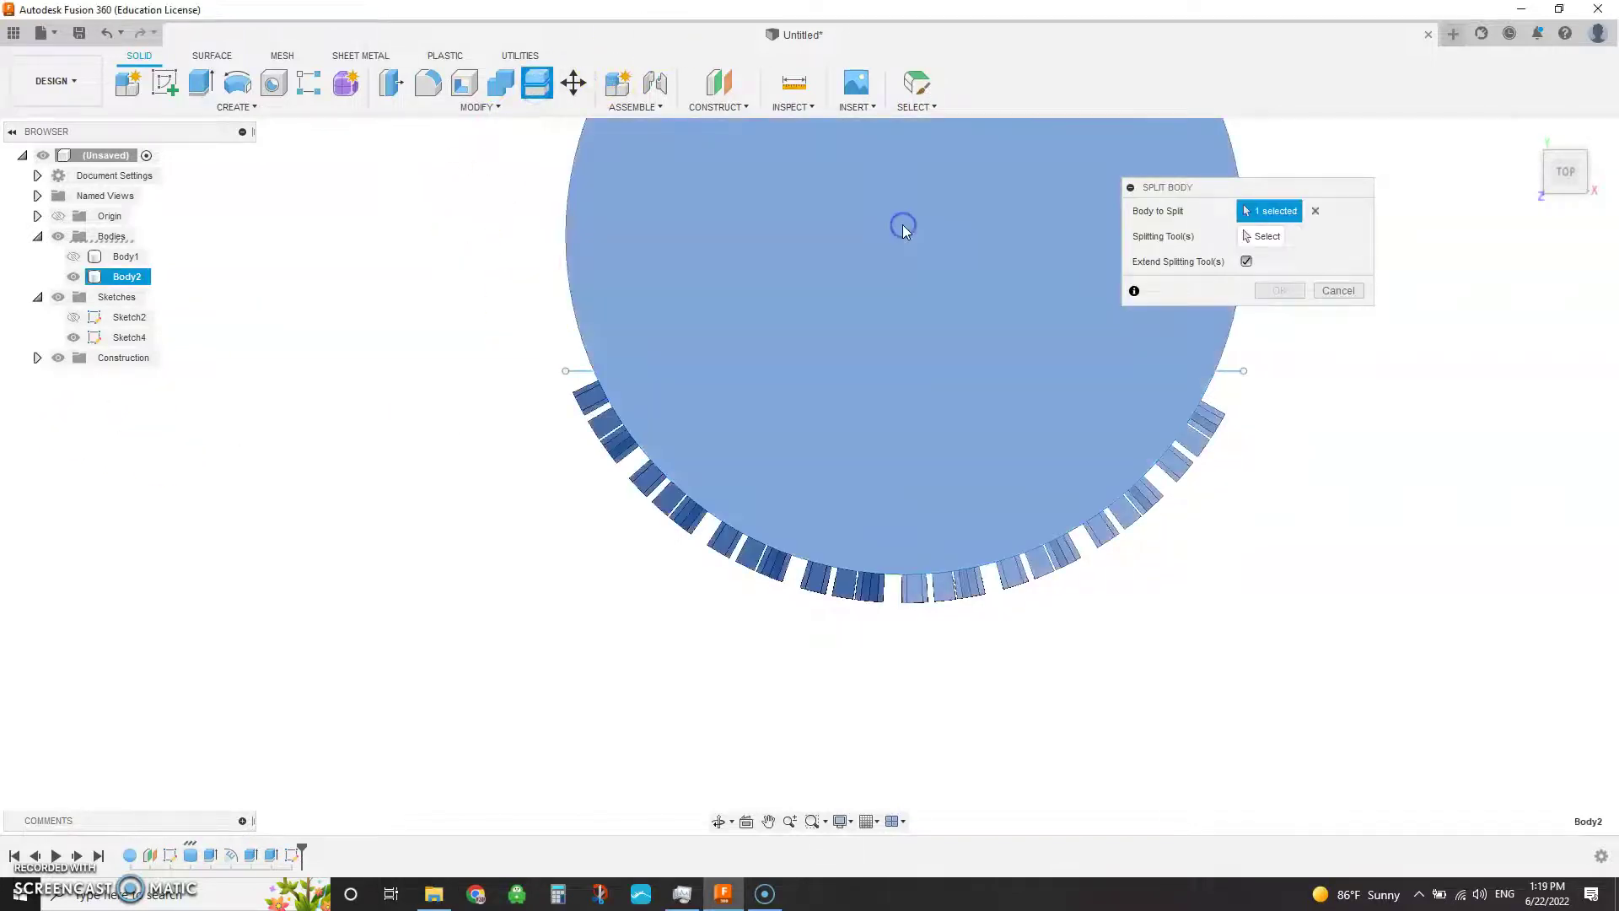
{"action": "left_click", "coordinate": [1264, 236]}
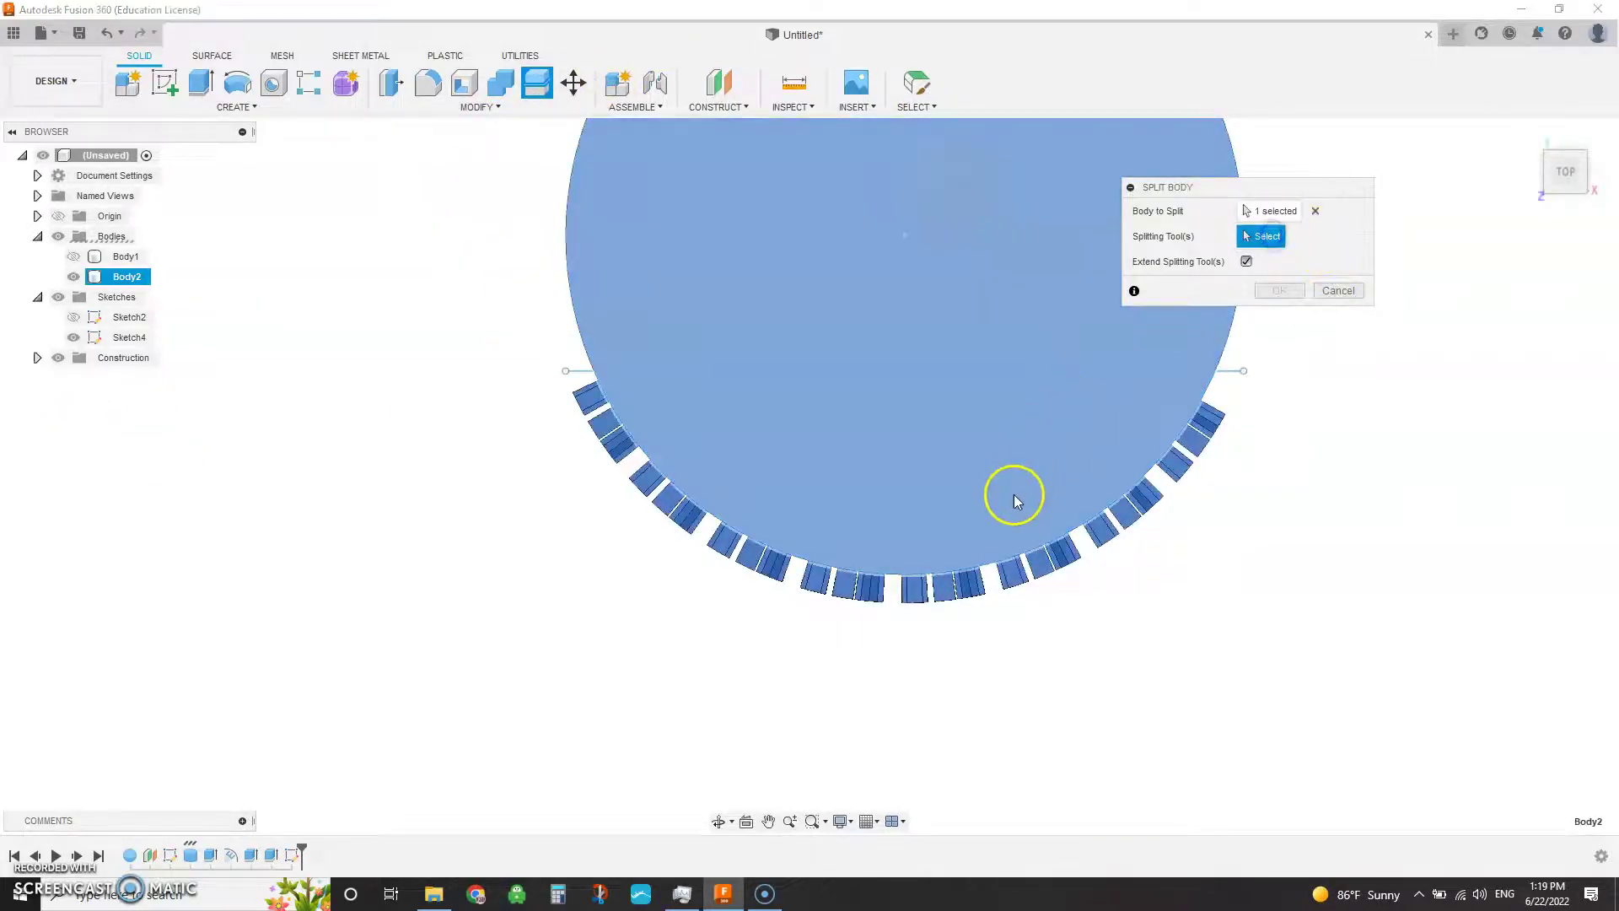
{"action": "left_click", "coordinate": [1020, 550]}
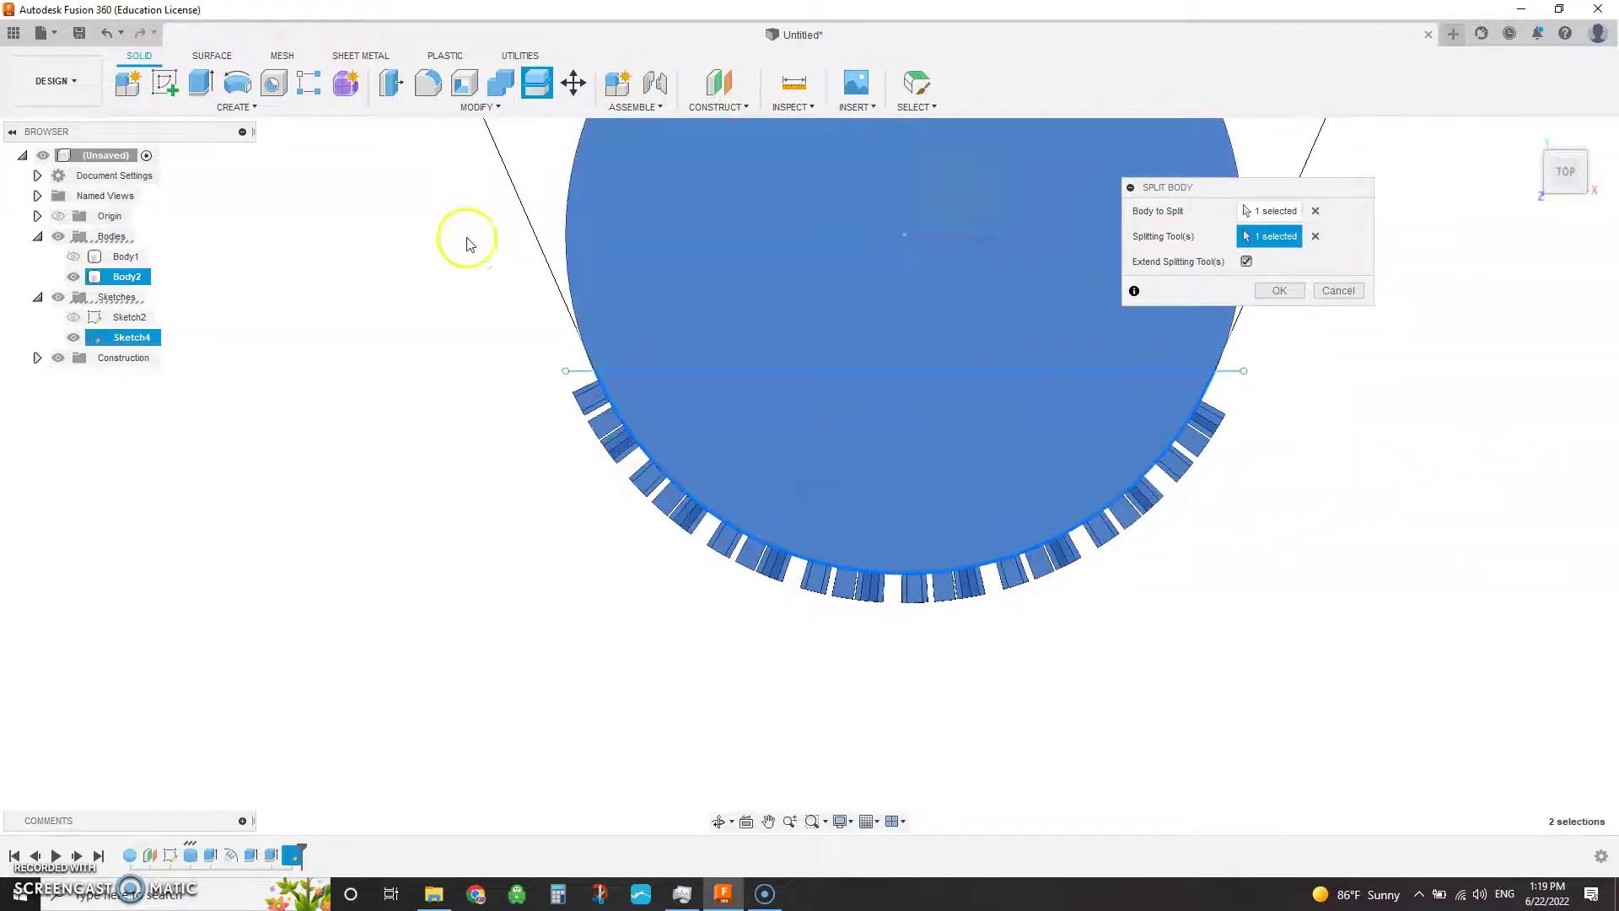
{"action": "left_click", "coordinate": [1281, 293]}
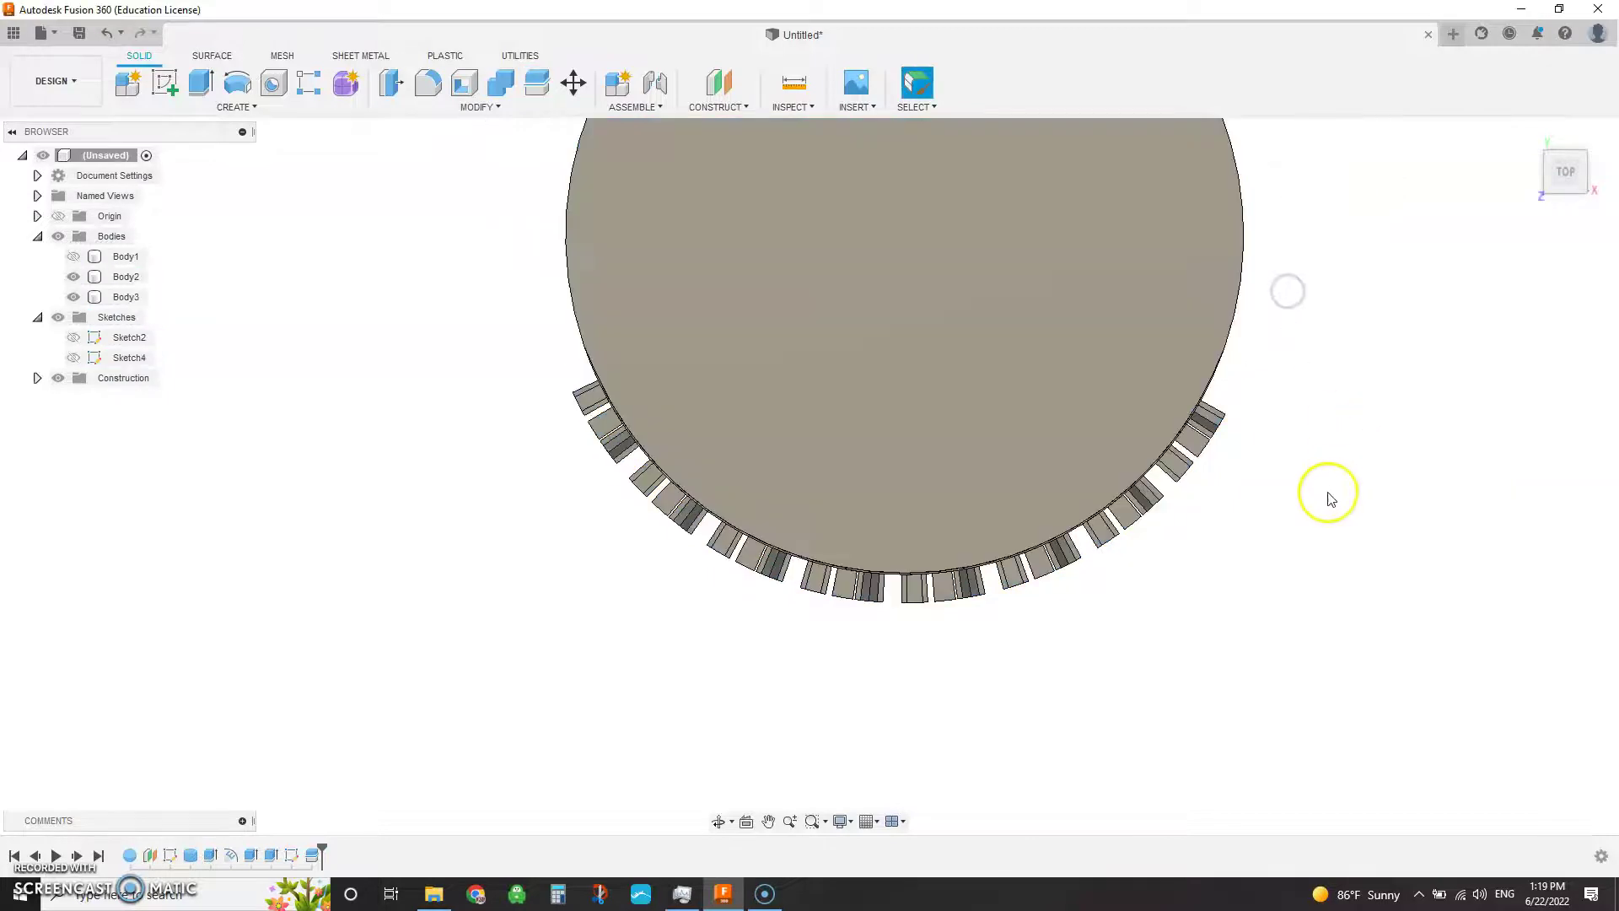
Step: Hide the disc body Body2 and orbit to view the lettering ring
{"action": "left_click", "coordinate": [837, 324]}
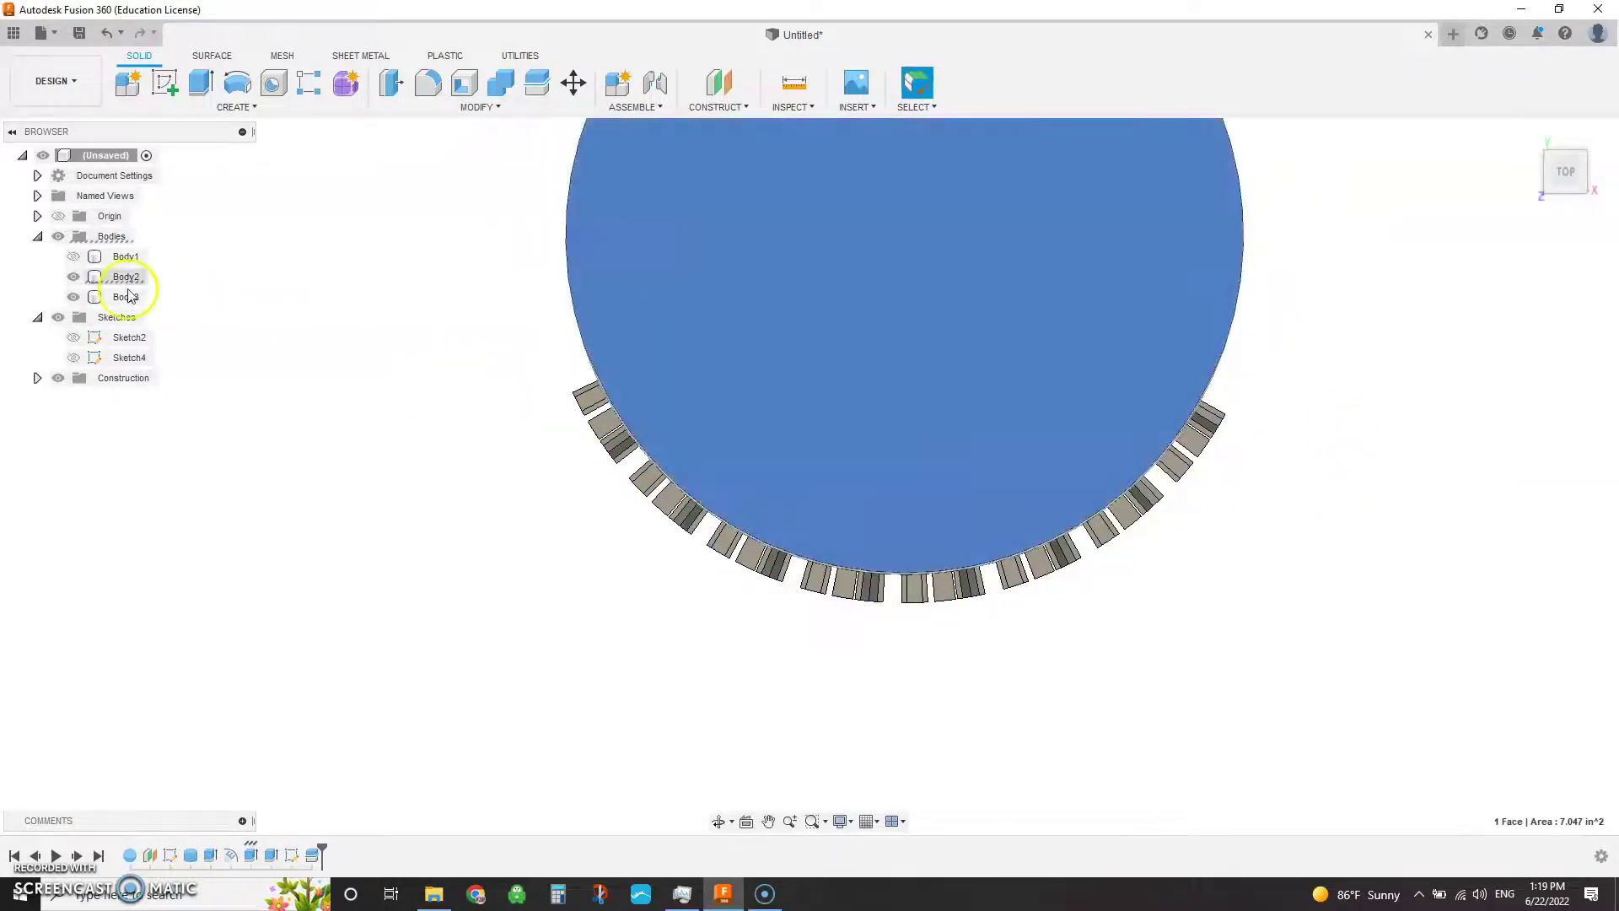
{"action": "left_click", "coordinate": [74, 276]}
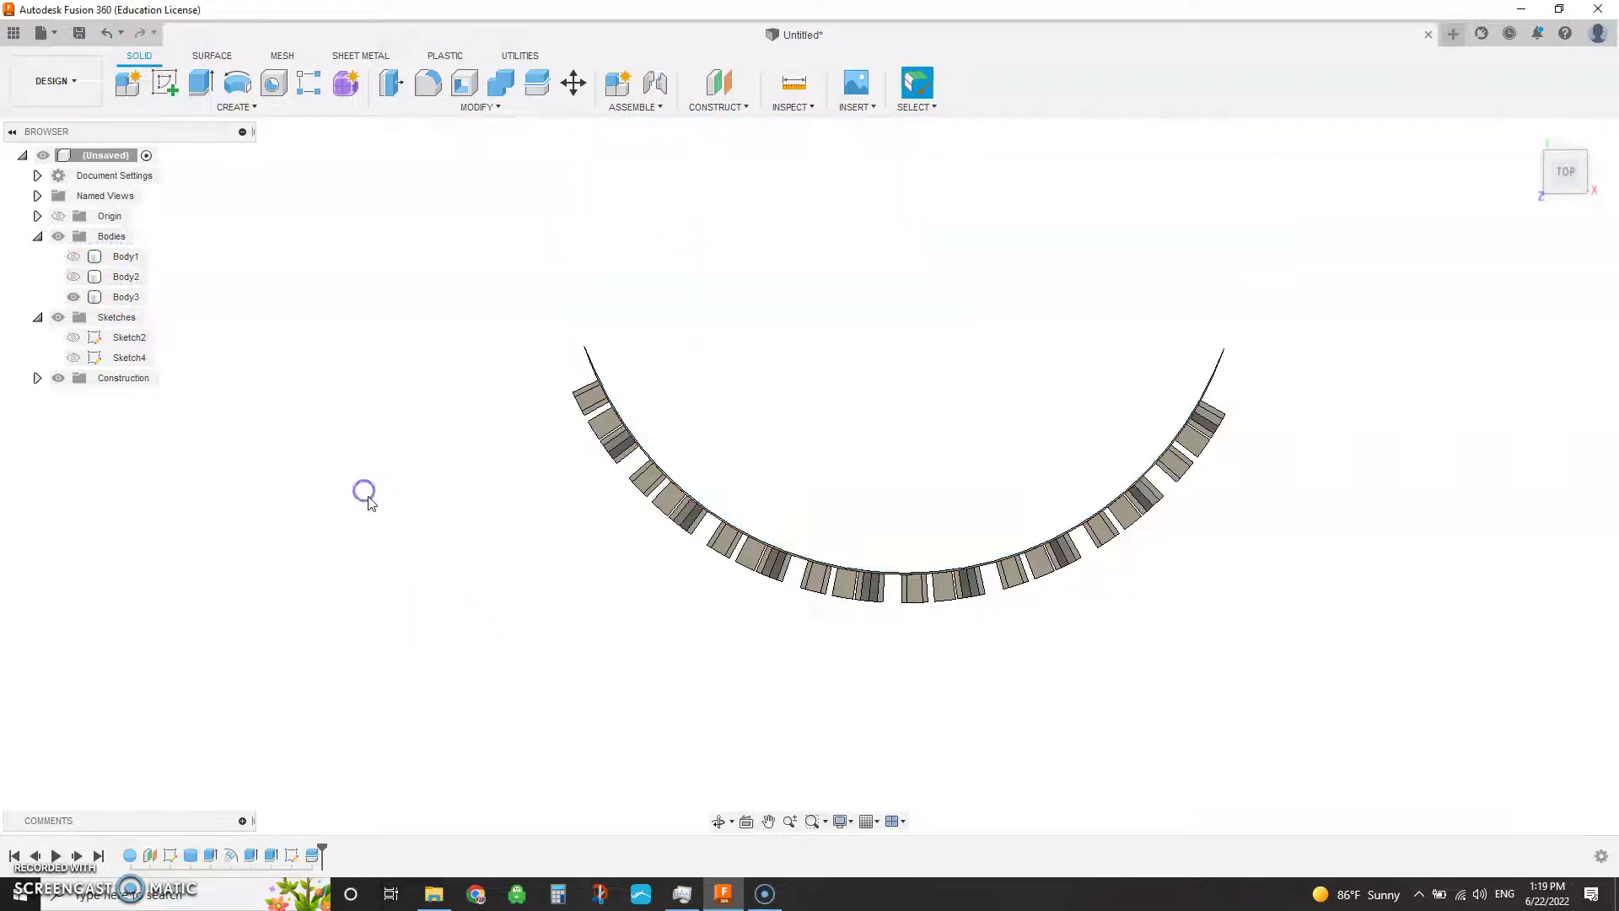
{"action": "left_click", "coordinate": [718, 821]}
{"action": "left_click_drag", "start_coordinate": [638, 698], "coordinate": [585, 608]}
Step: Show Body1 again and move the HEY ring Body3 0.0625 in along Y
{"action": "left_click", "coordinate": [73, 258]}
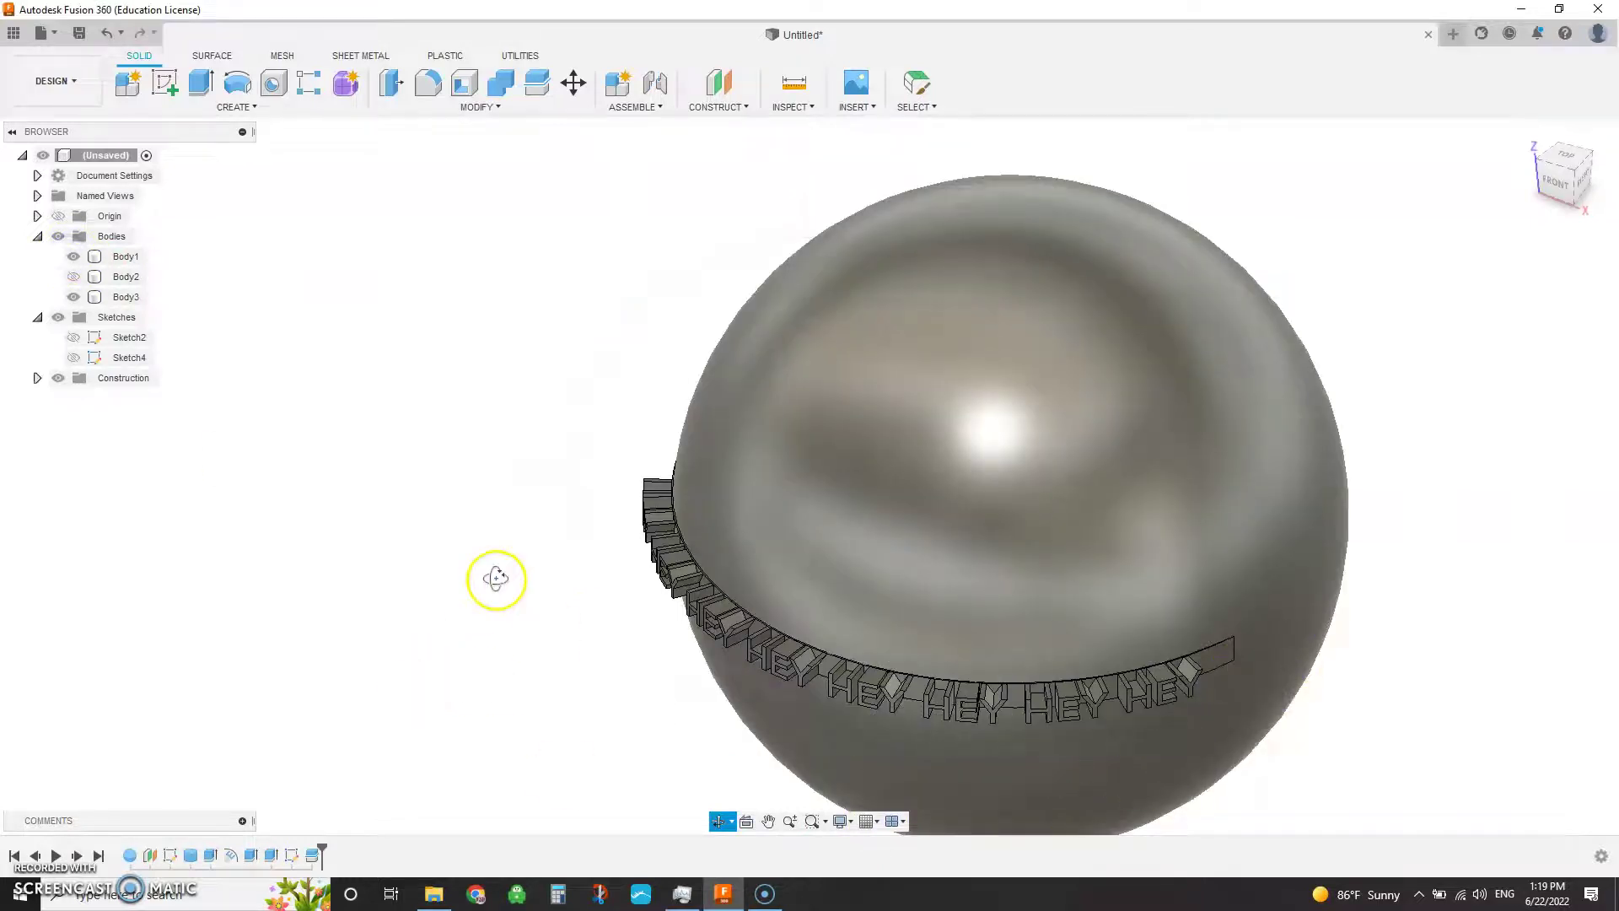
{"action": "key", "text": "Escape"}
{"action": "left_click", "coordinate": [128, 298]}
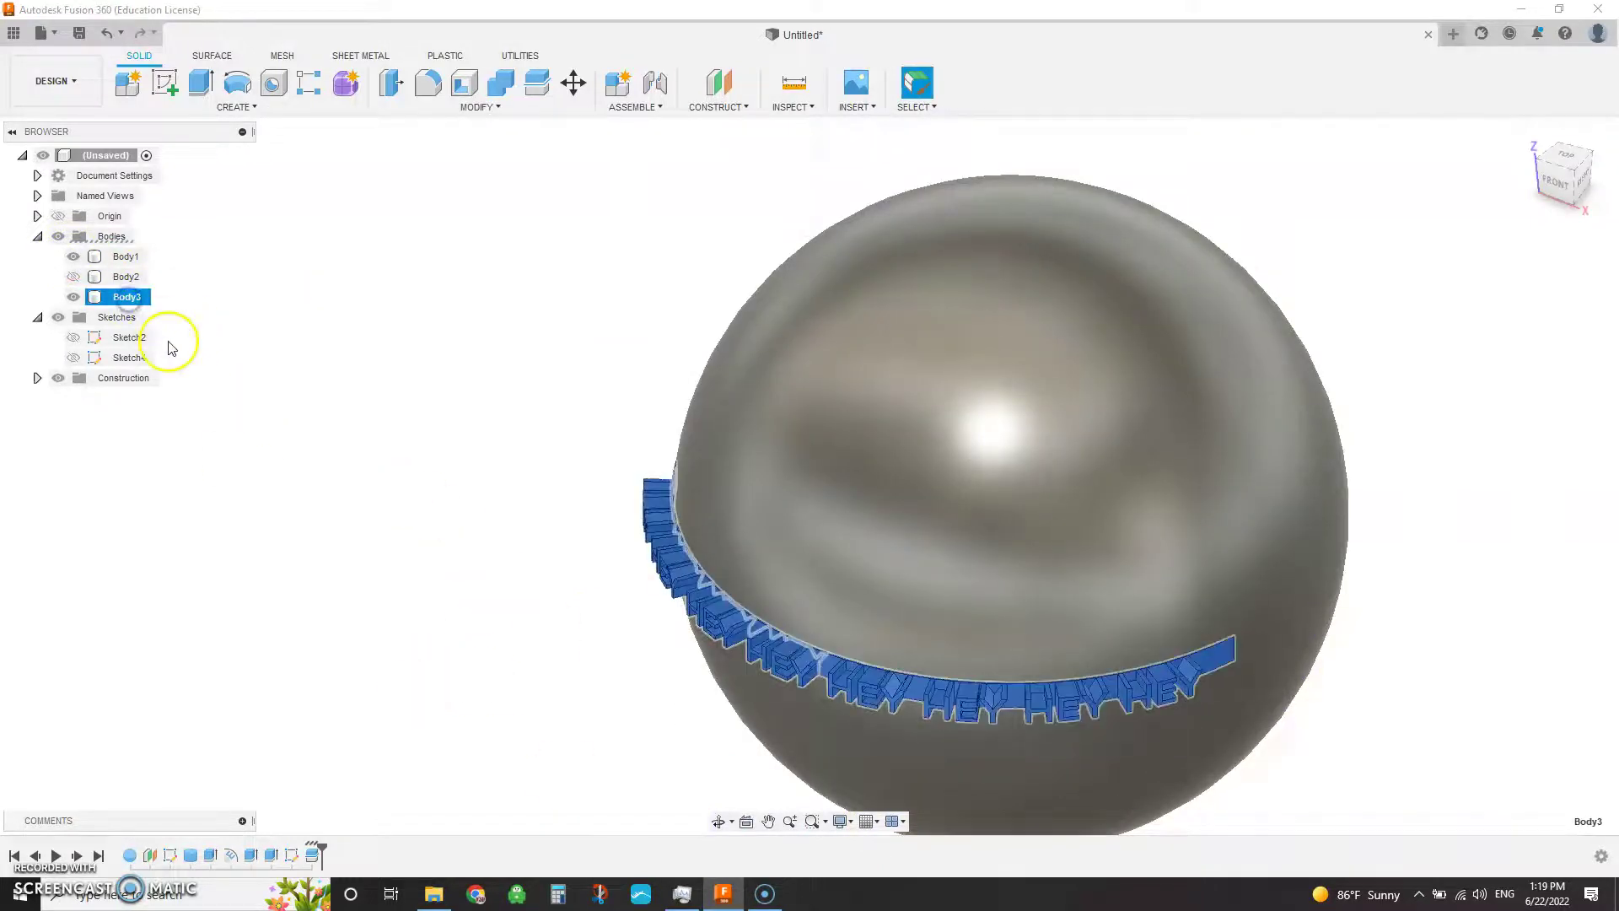
{"action": "key", "text": "m"}
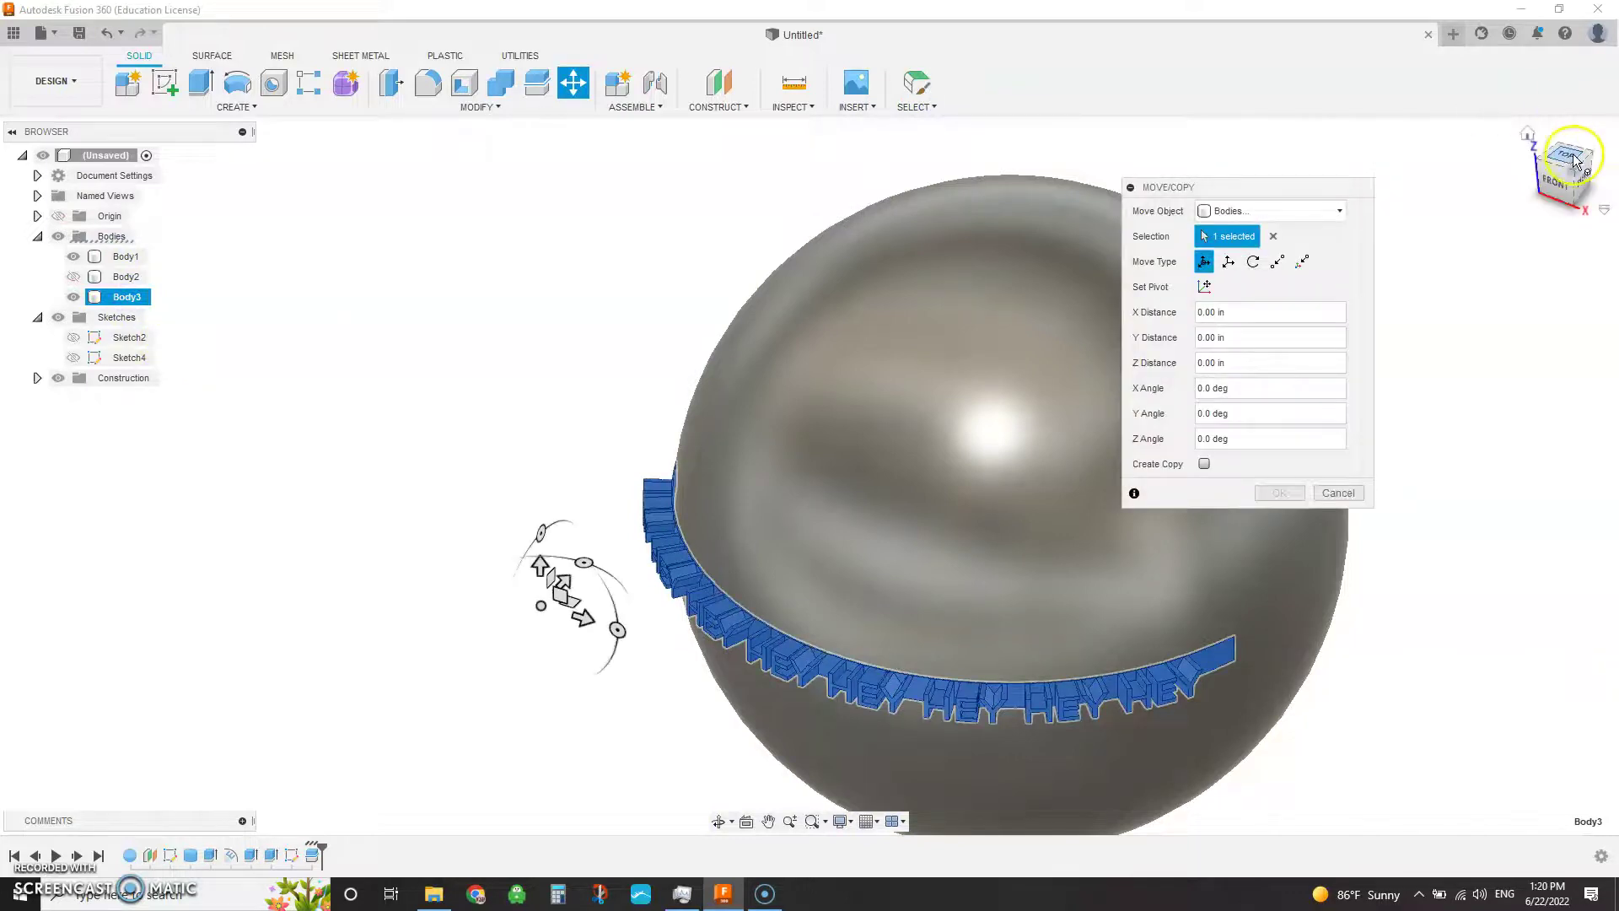
{"action": "left_click", "coordinate": [1574, 160]}
{"action": "left_click", "coordinate": [572, 555]}
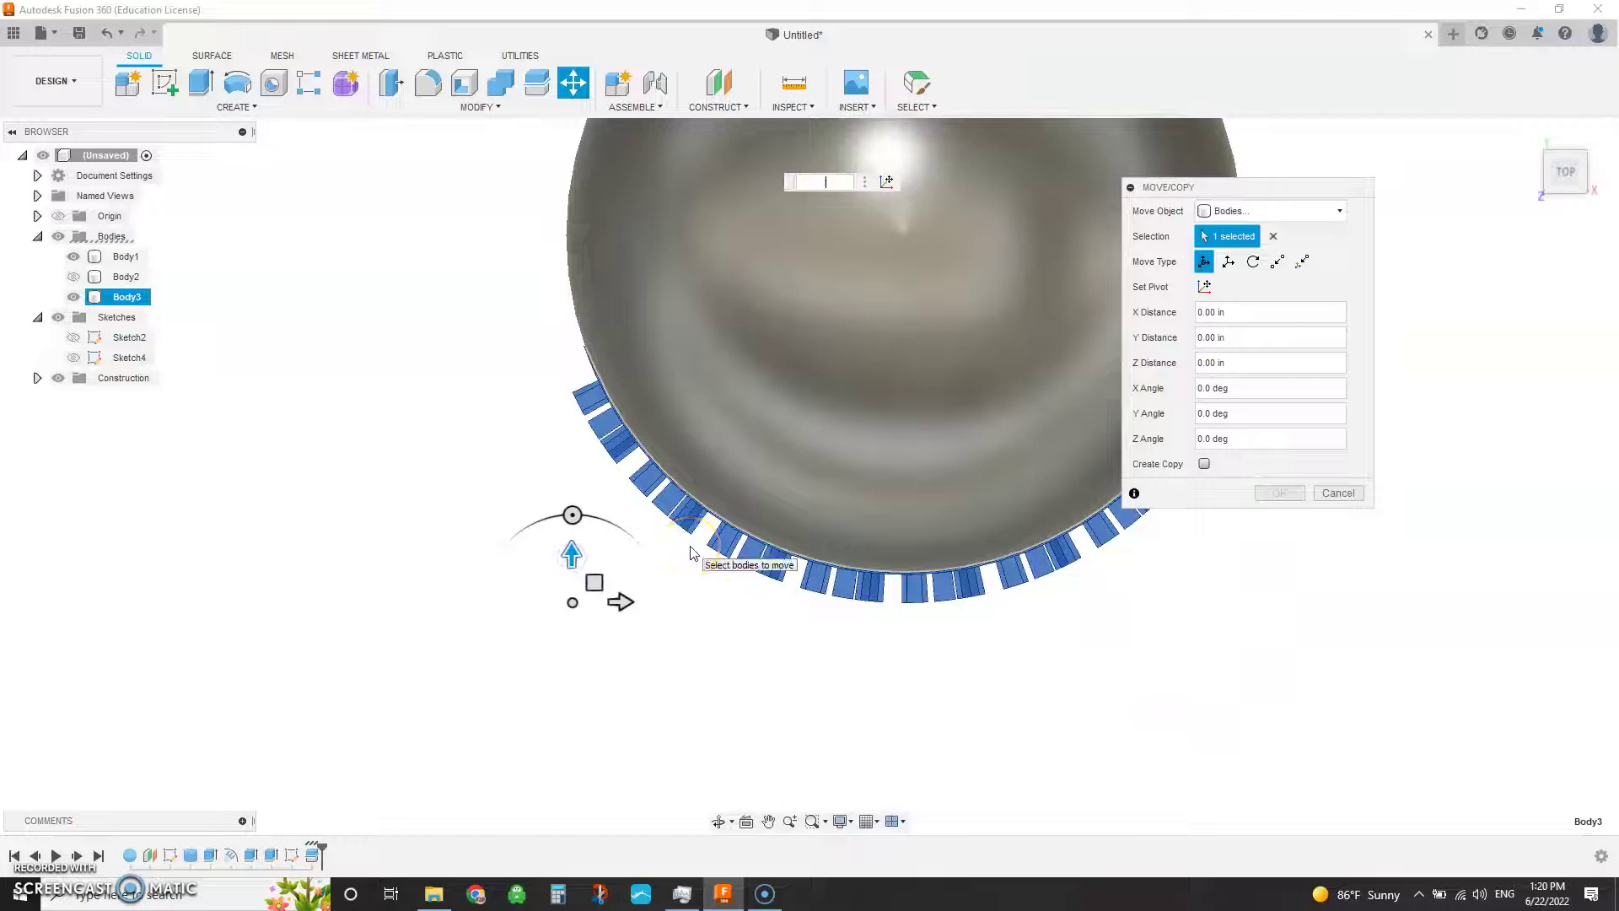
{"action": "key", "text": "Return"}
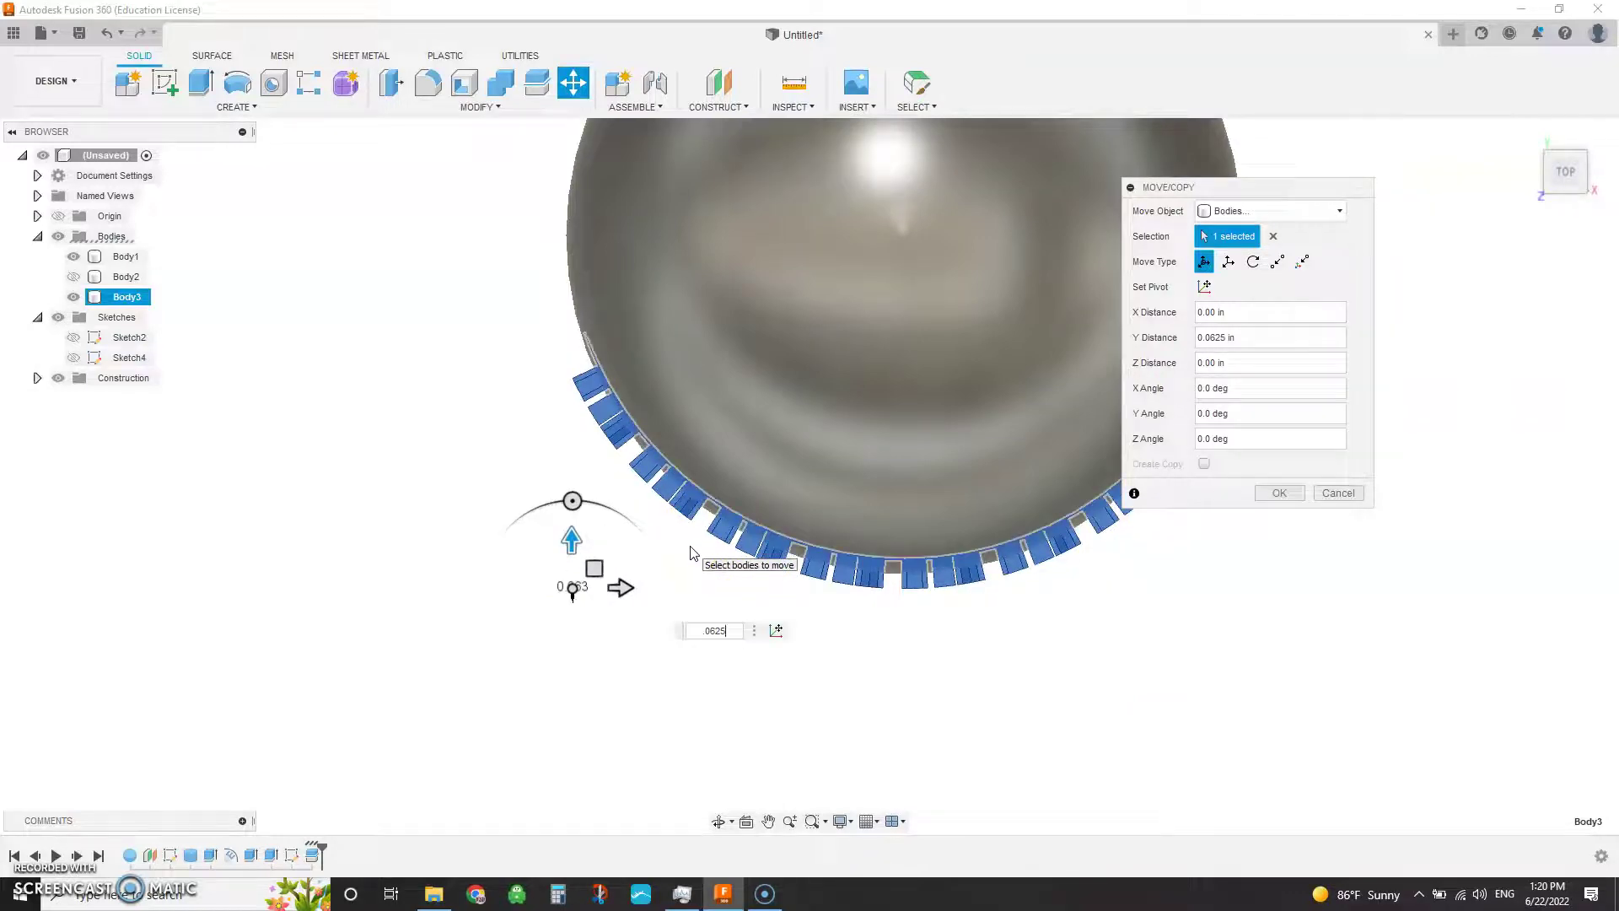
{"action": "key", "text": "Return"}
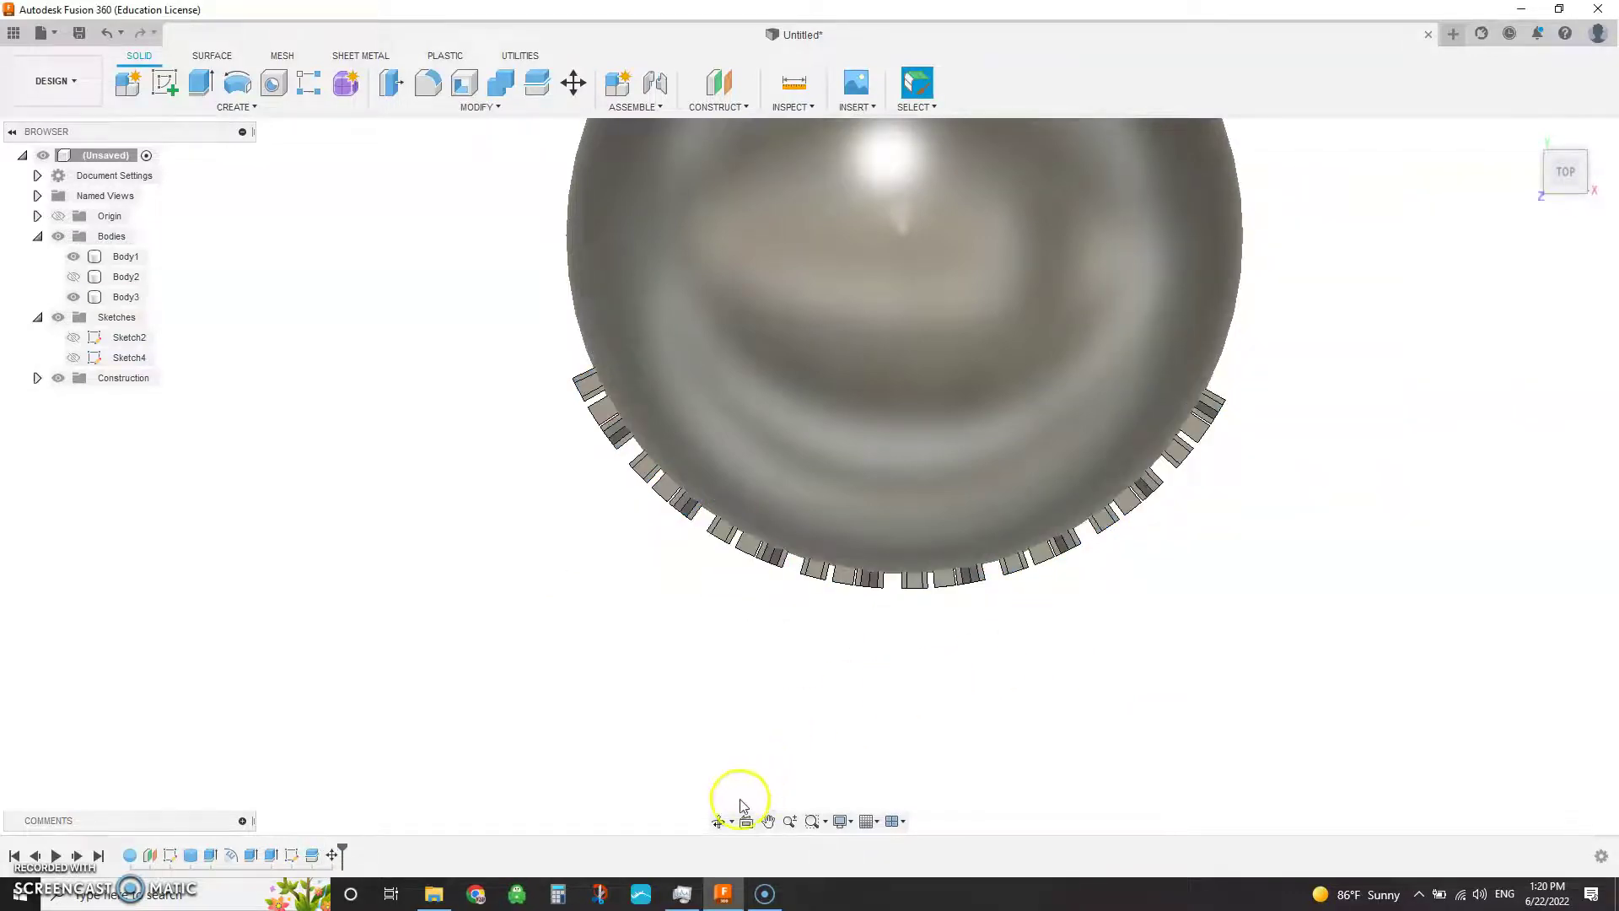
{"action": "left_click", "coordinate": [718, 822]}
{"action": "mouse_move", "coordinate": [742, 751]}
{"action": "left_mouse_down"}
{"action": "mouse_move", "coordinate": [726, 661]}
{"action": "mouse_move", "coordinate": [672, 607]}
{"action": "mouse_move", "coordinate": [588, 596]}
{"action": "mouse_move", "coordinate": [590, 531]}
{"action": "mouse_move", "coordinate": [723, 568]}
{"action": "mouse_move", "coordinate": [720, 734]}
{"action": "left_mouse_up"}
{"action": "left_click_drag", "start_coordinate": [802, 662], "coordinate": [829, 675]}
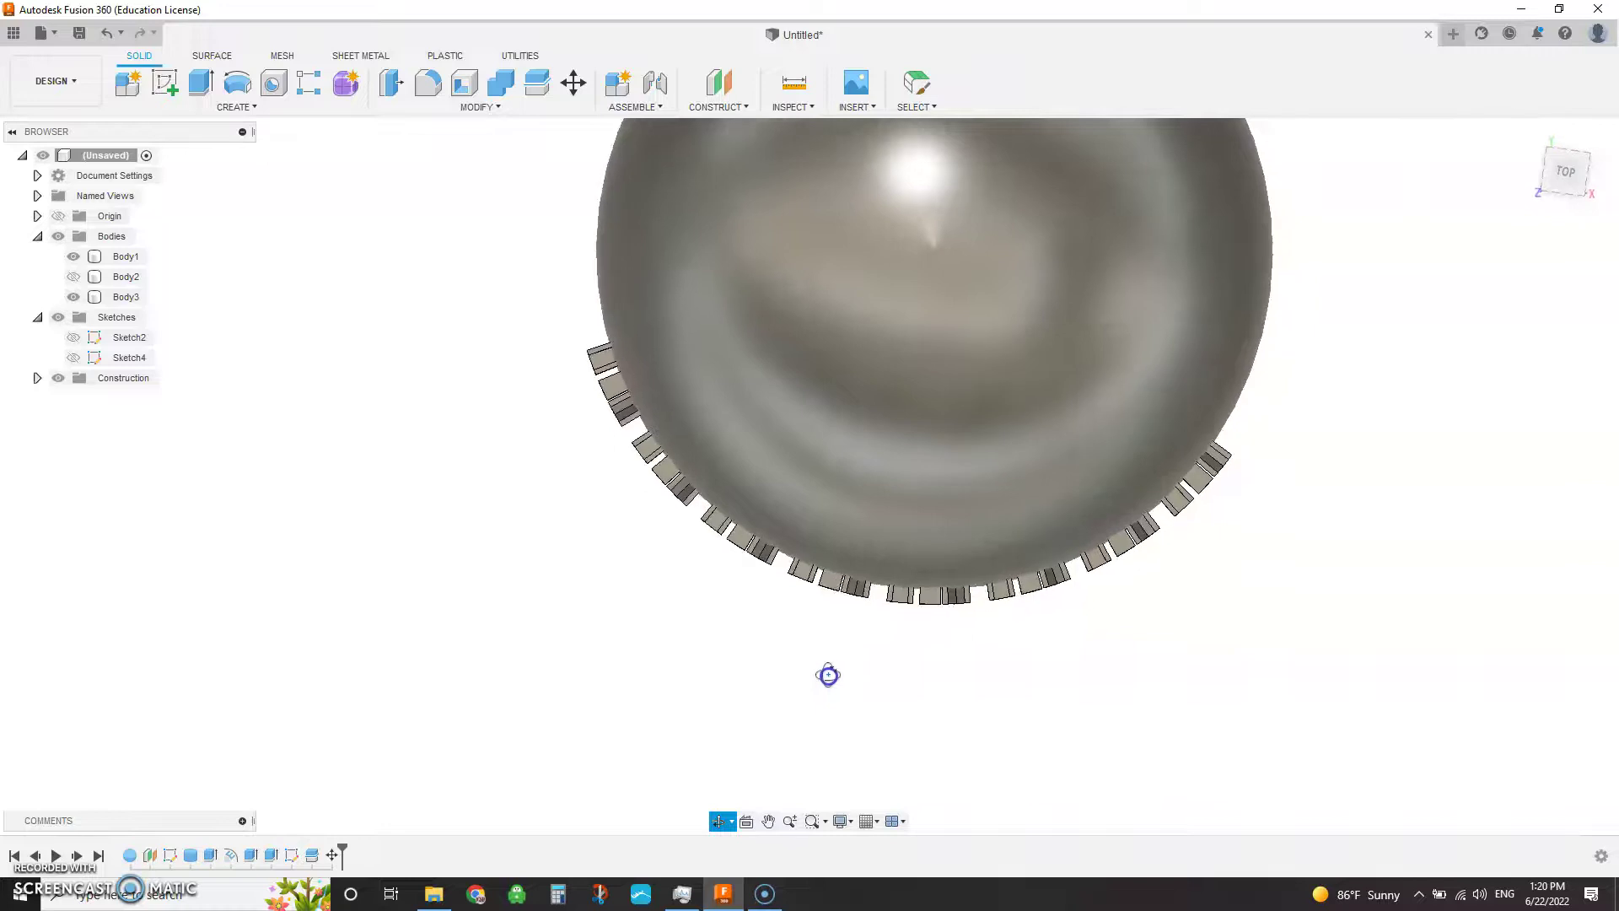
{"action": "left_click", "coordinate": [1180, 495]}
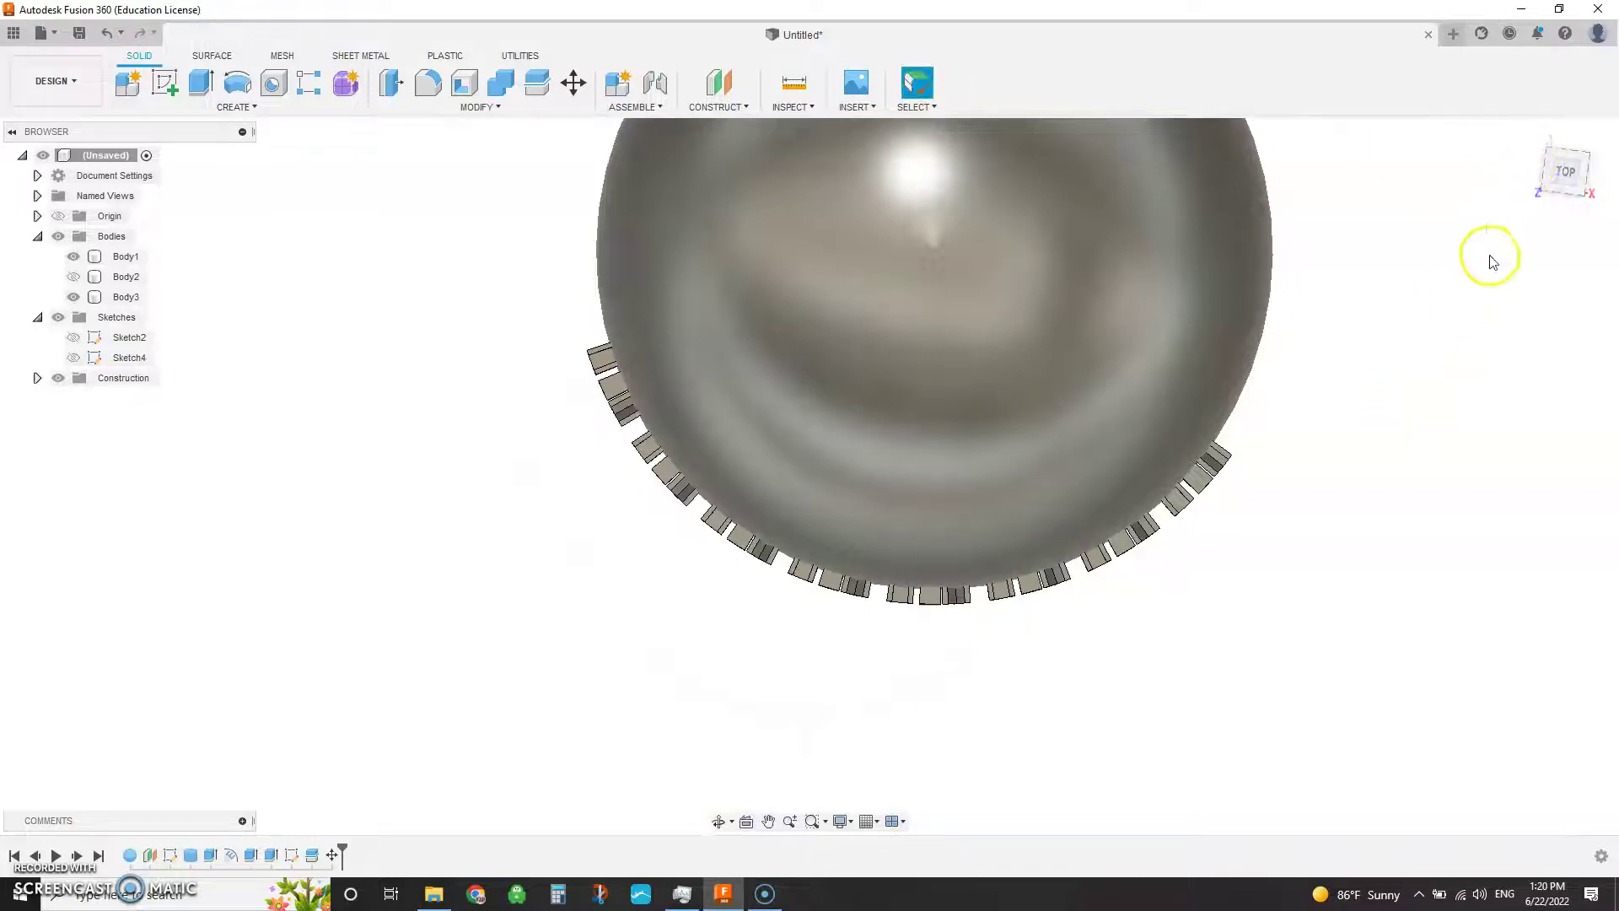
{"action": "left_click", "coordinate": [1529, 137]}
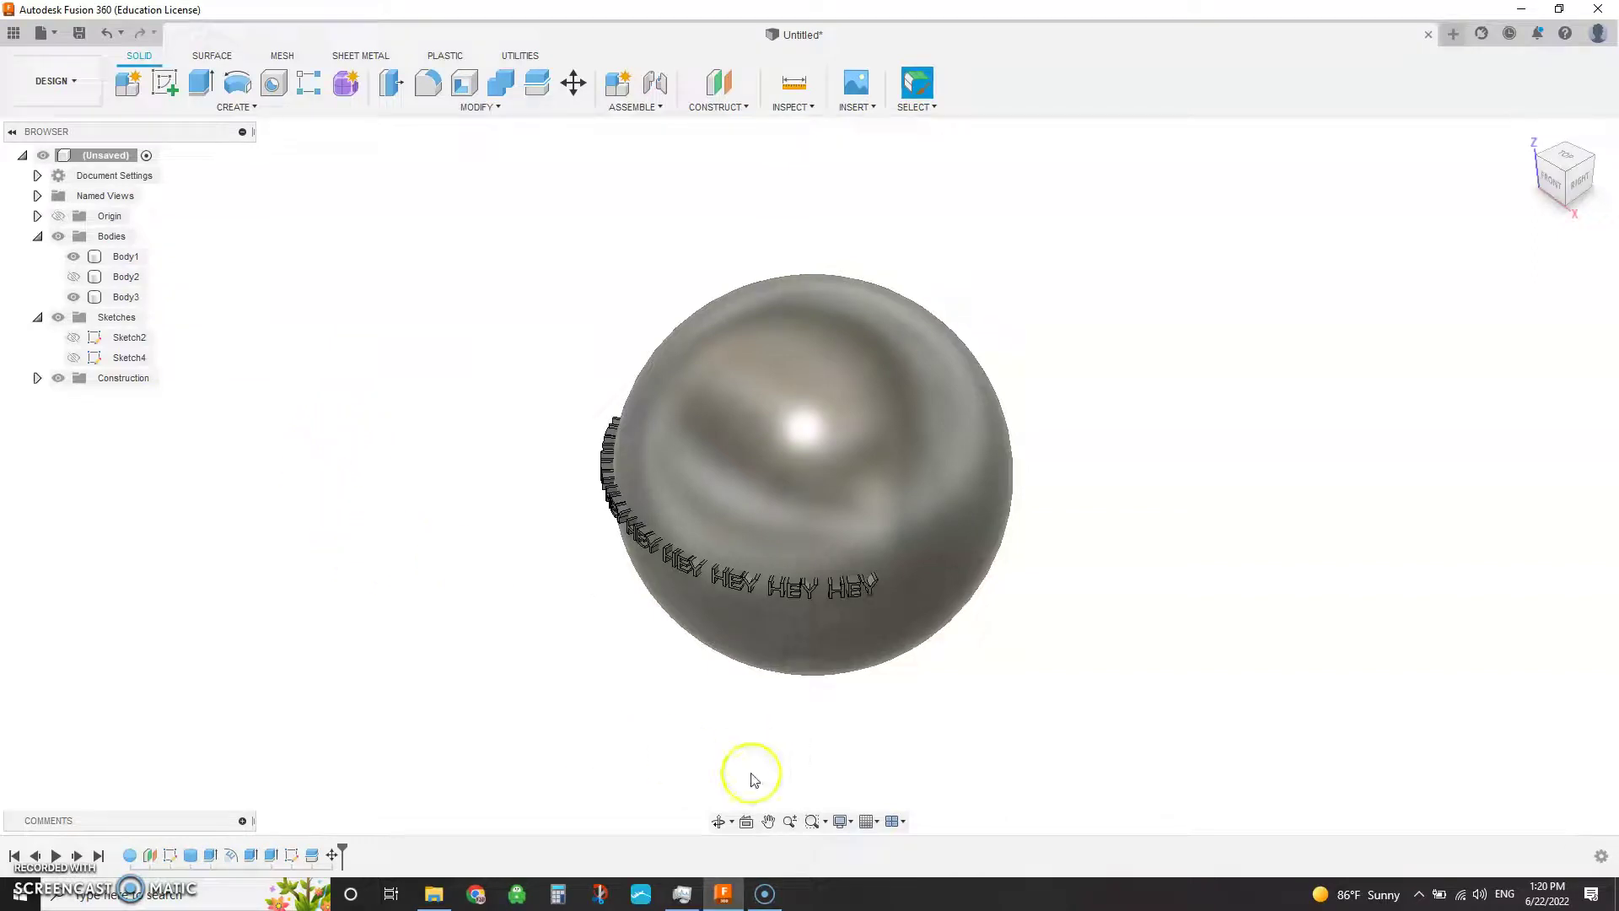
{"action": "left_click", "coordinate": [718, 820]}
{"action": "mouse_move", "coordinate": [724, 797]}
{"action": "left_mouse_down"}
{"action": "mouse_move", "coordinate": [742, 788]}
{"action": "mouse_move", "coordinate": [712, 780]}
{"action": "mouse_move", "coordinate": [748, 795]}
{"action": "left_mouse_up"}
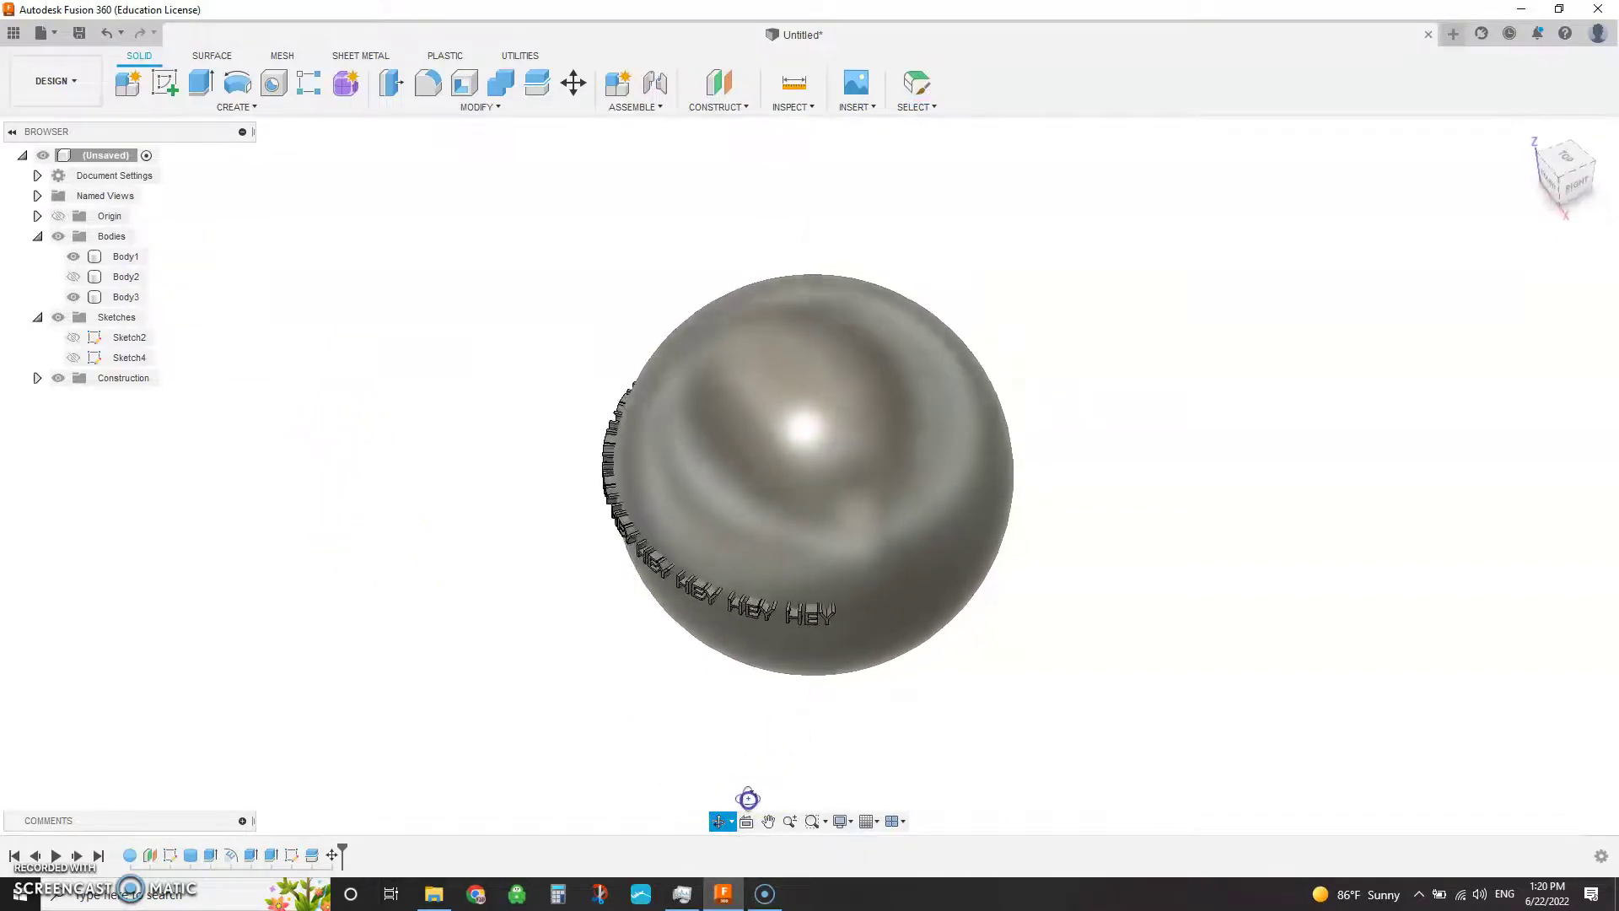
{"action": "left_click_drag", "start_coordinate": [675, 630], "coordinate": [834, 606]}
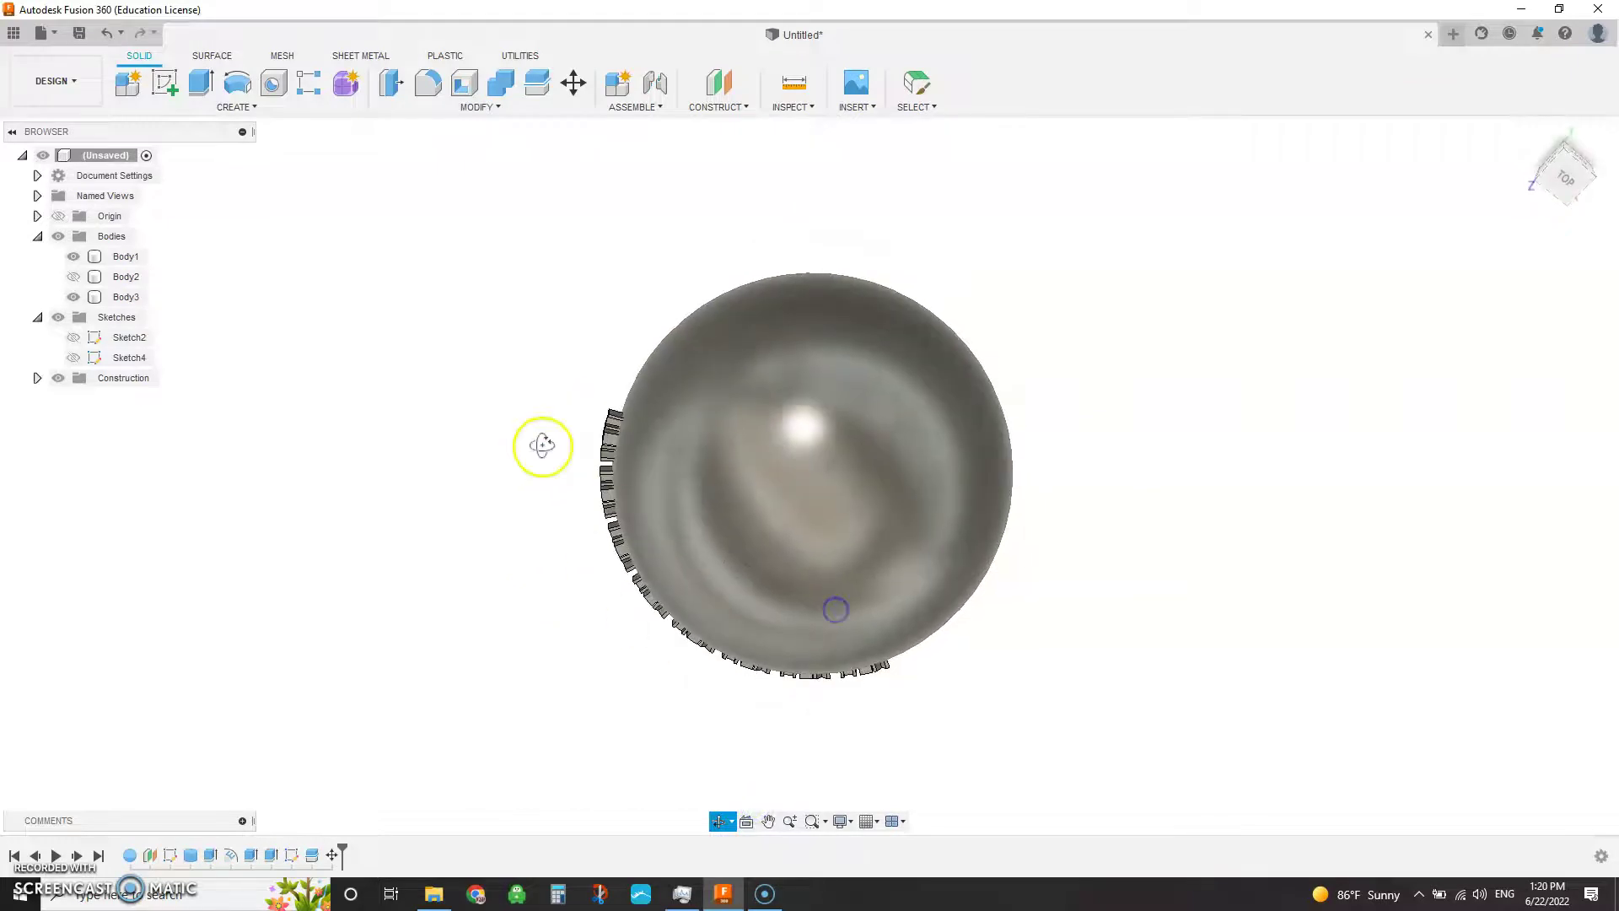
{"action": "left_click", "coordinate": [619, 530]}
{"action": "left_click_drag", "start_coordinate": [862, 674], "coordinate": [650, 485]}
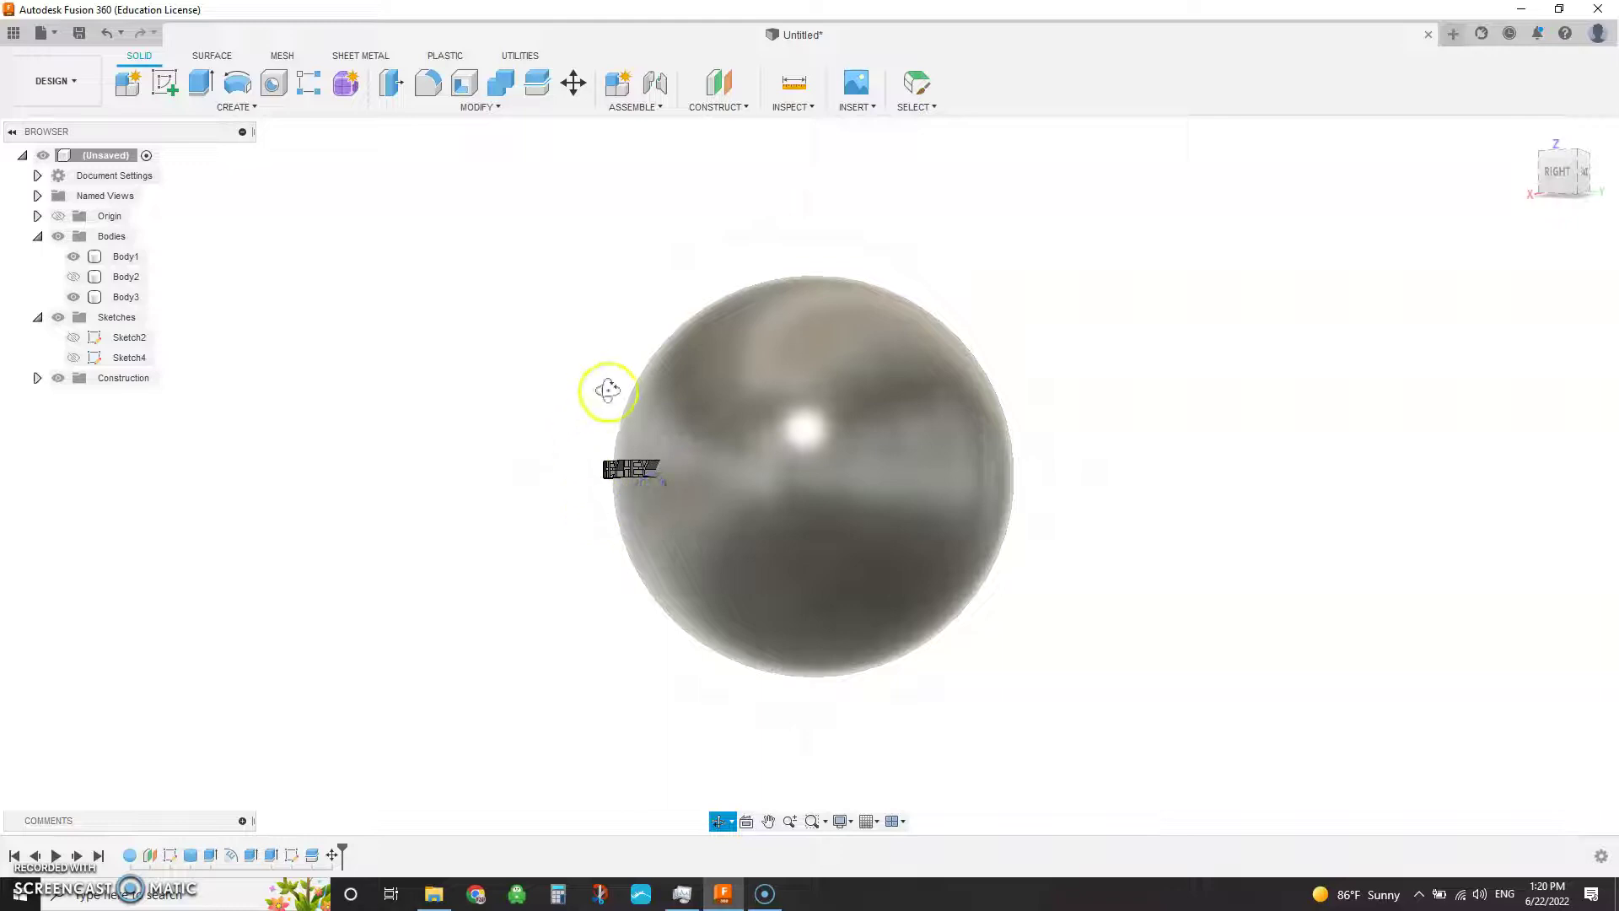
{"action": "scroll", "coordinate": [600, 441], "scroll_direction": "down", "scroll_amount": 1}
{"action": "scroll", "coordinate": [633, 461], "scroll_direction": "up", "scroll_amount": 5}
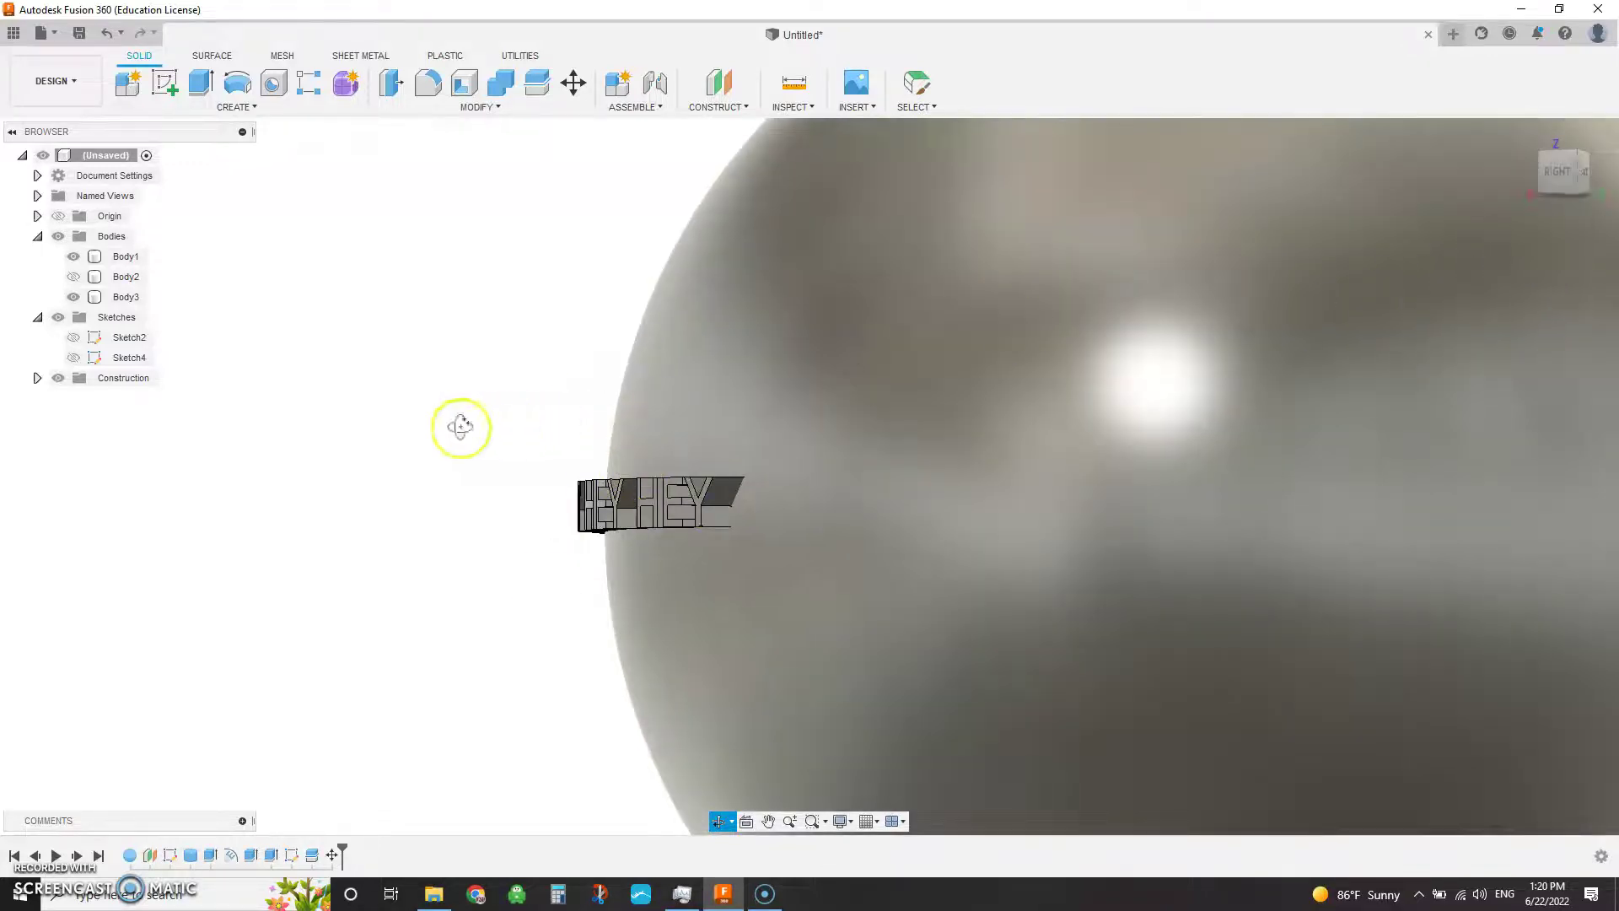
{"action": "key", "text": "Escape"}
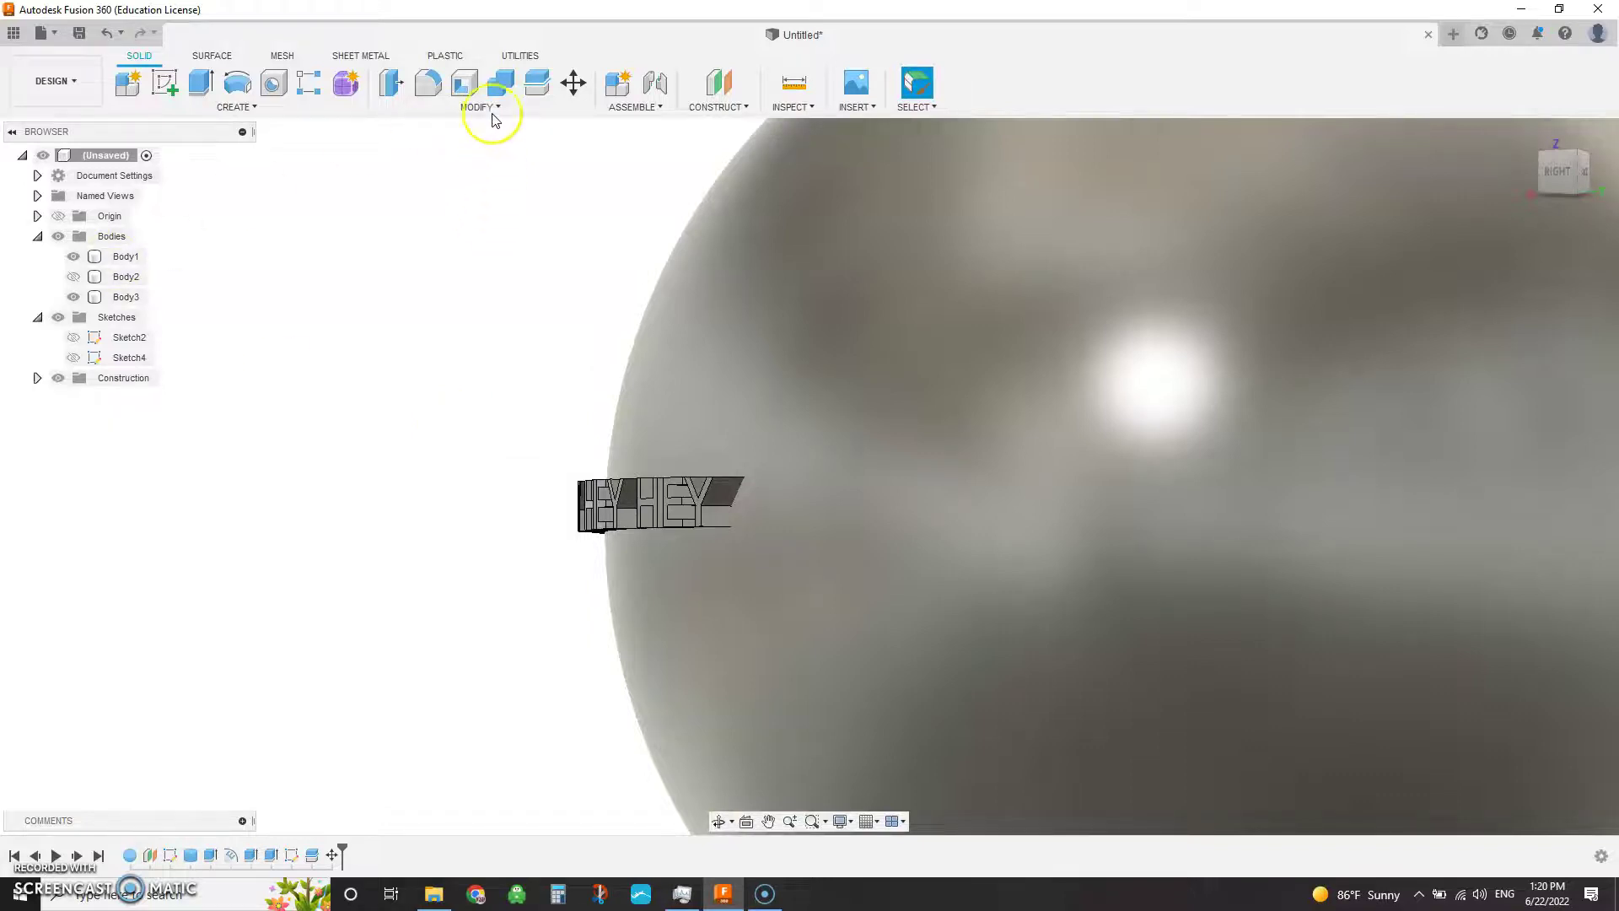
Step: Join the HEY letters Body3 into the sphere Body1
{"action": "left_click", "coordinate": [501, 82]}
{"action": "left_click", "coordinate": [781, 250]}
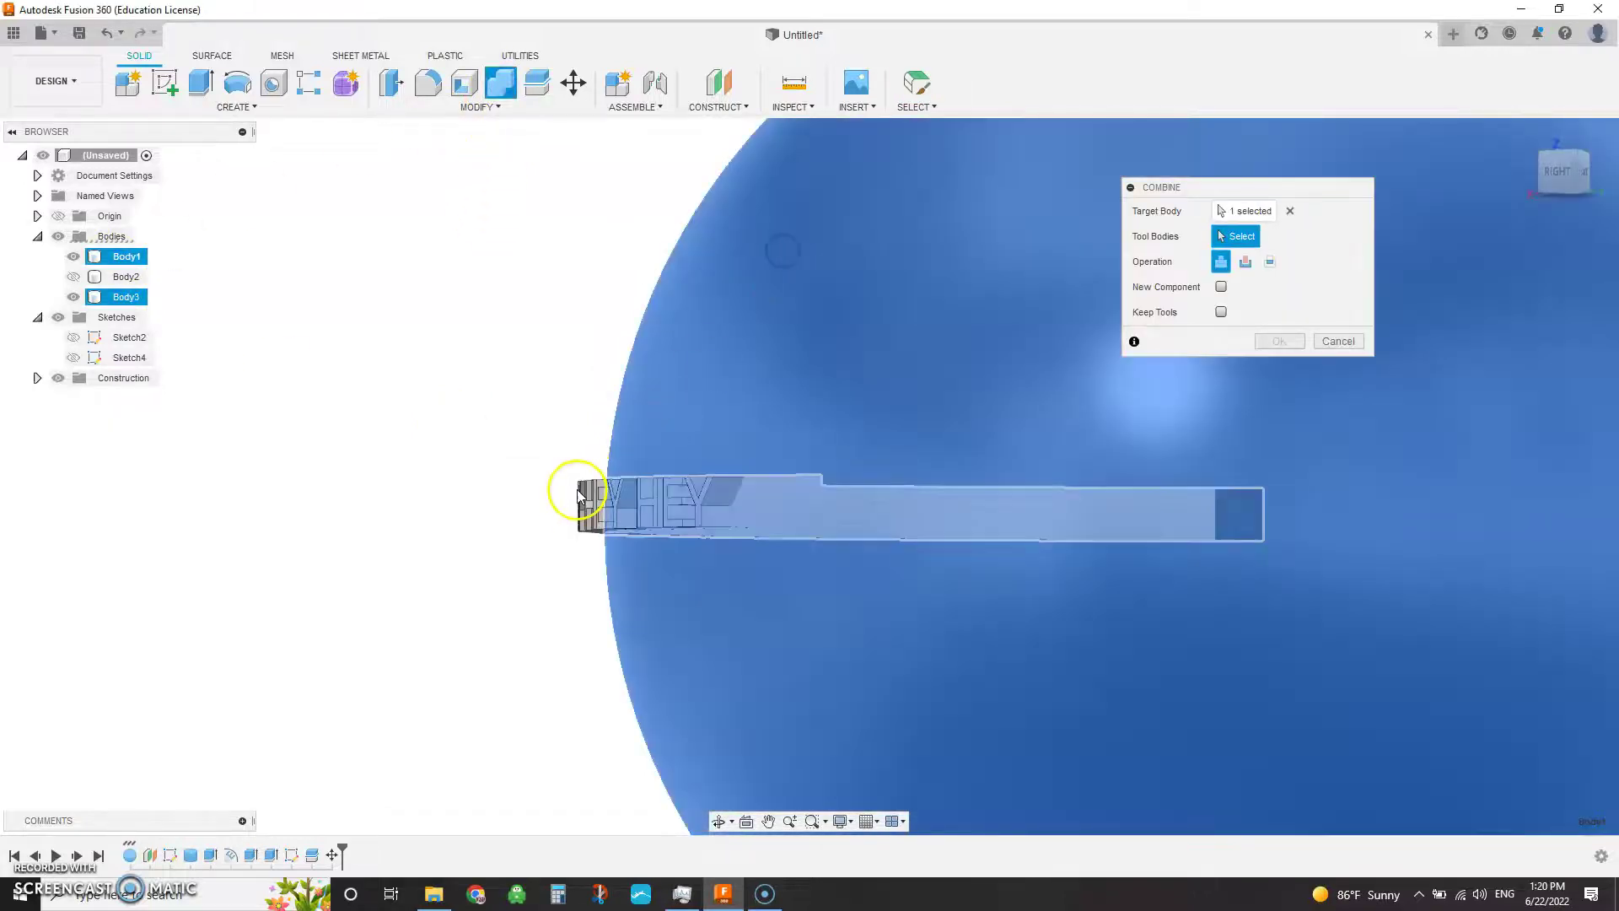
{"action": "left_click", "coordinate": [586, 504]}
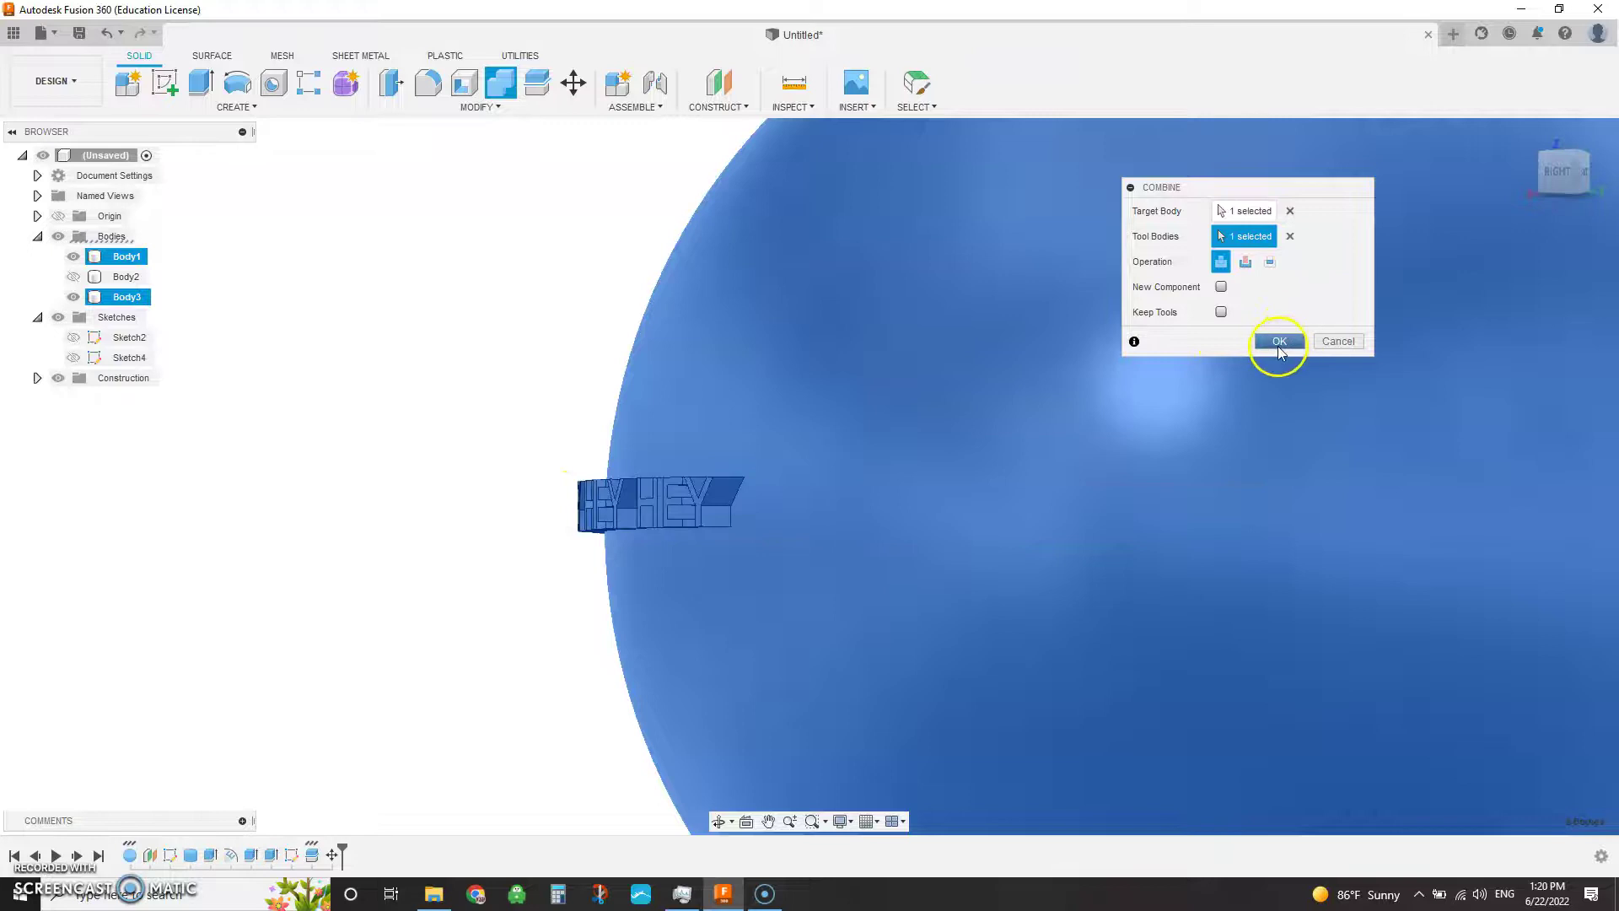
{"action": "left_click", "coordinate": [1277, 343]}
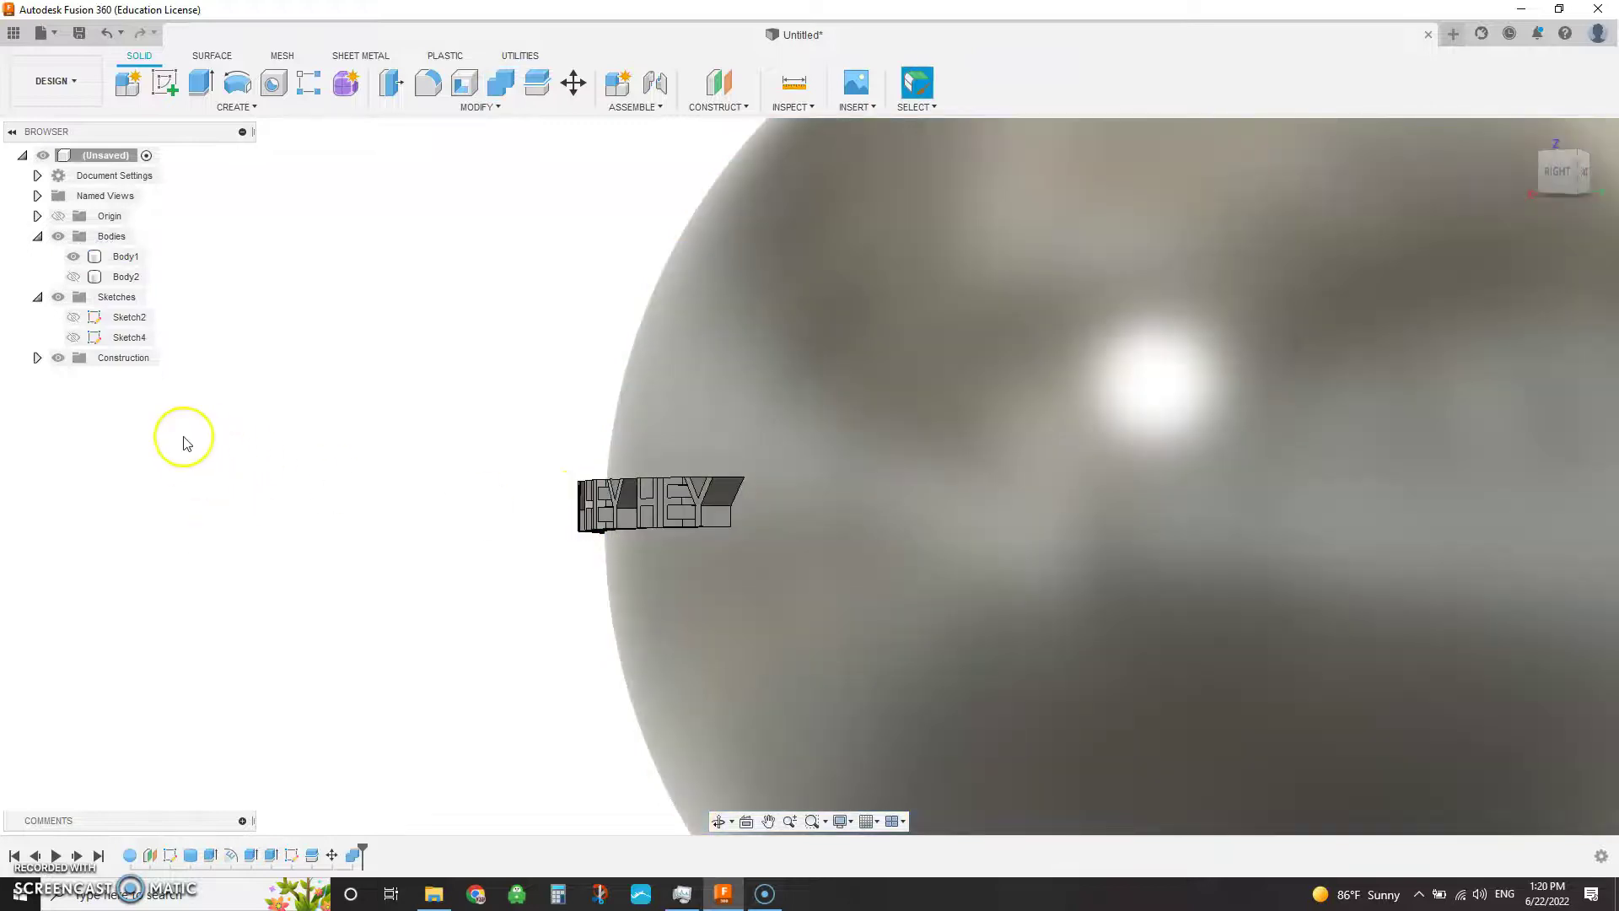
Step: Remove the leftover band body Body2 from the design
{"action": "left_click", "coordinate": [82, 278]}
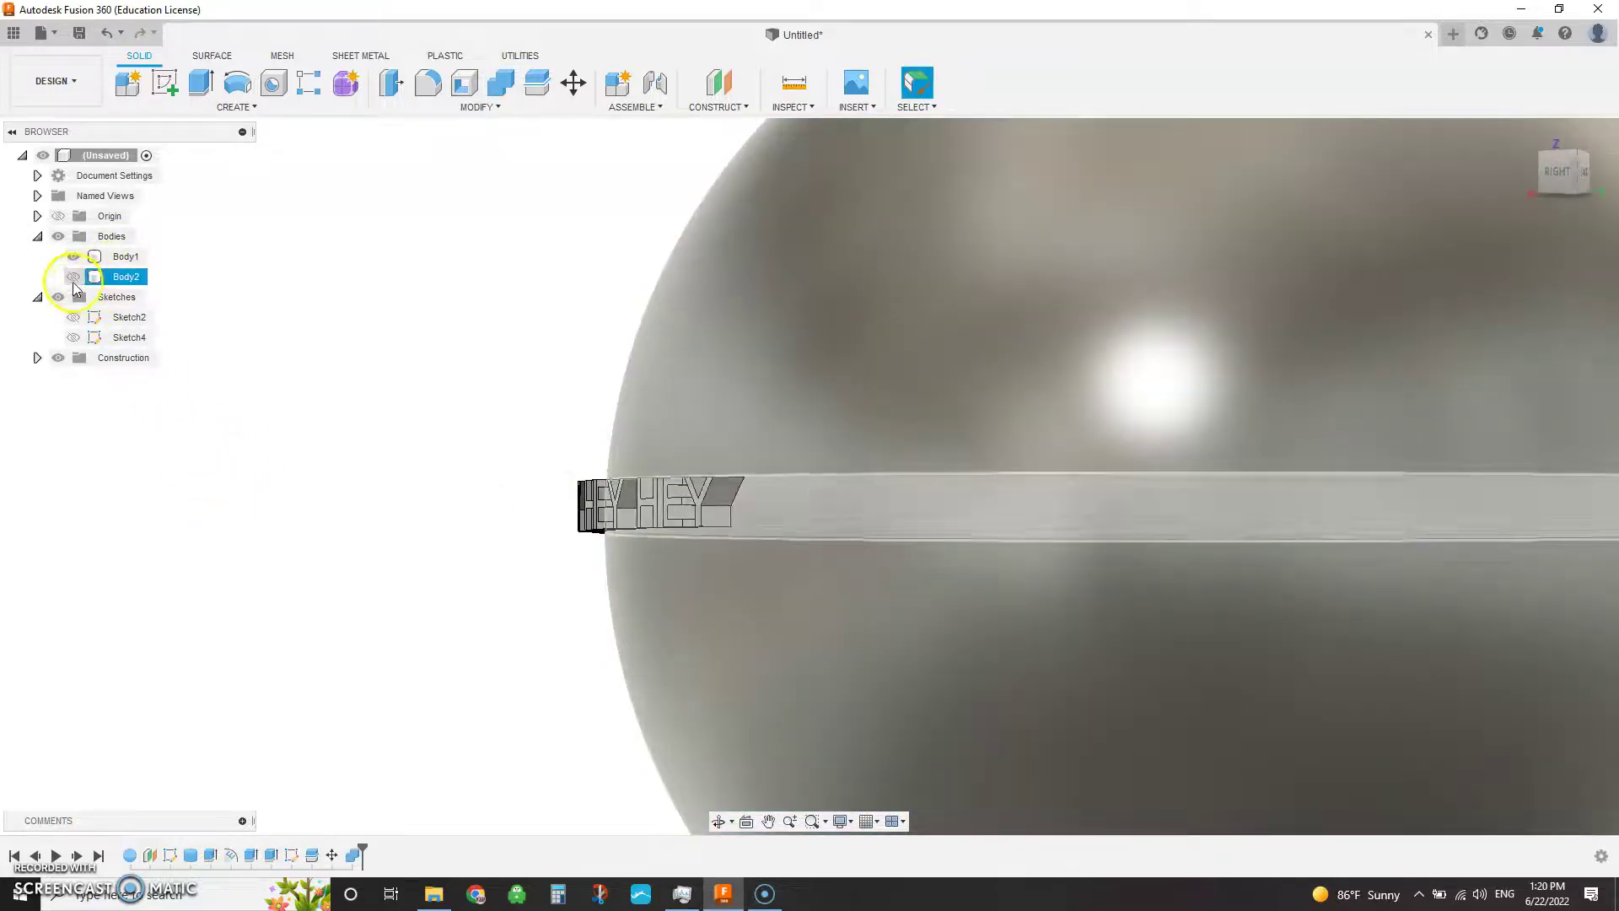
{"action": "key", "text": "Escape"}
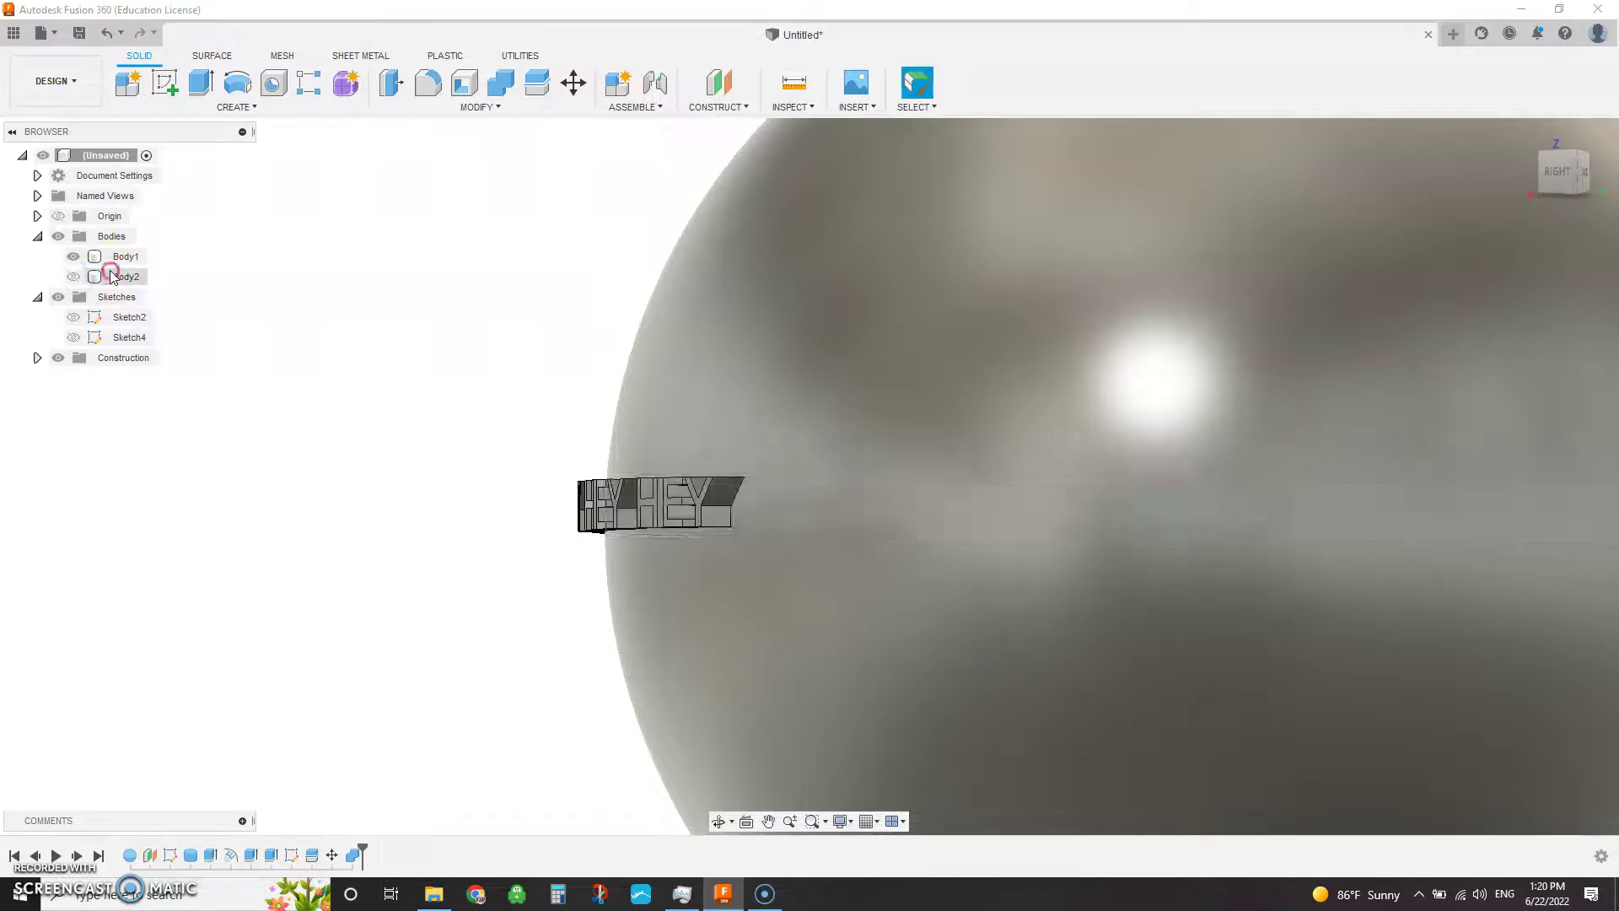
{"action": "right_click", "coordinate": [111, 276]}
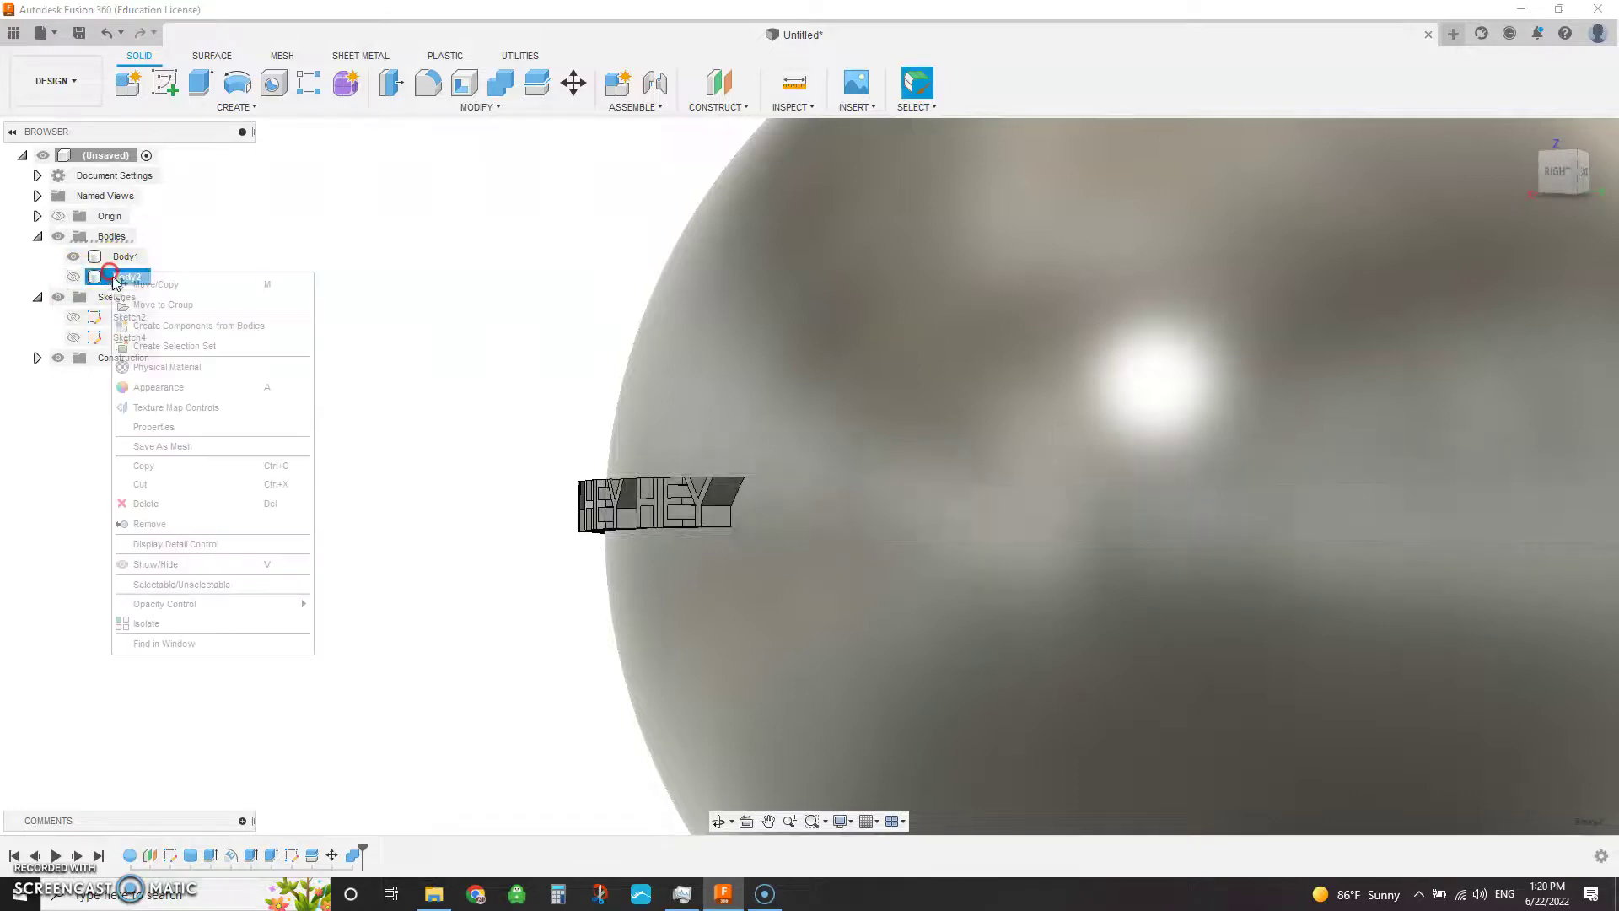
{"action": "left_click", "coordinate": [180, 522]}
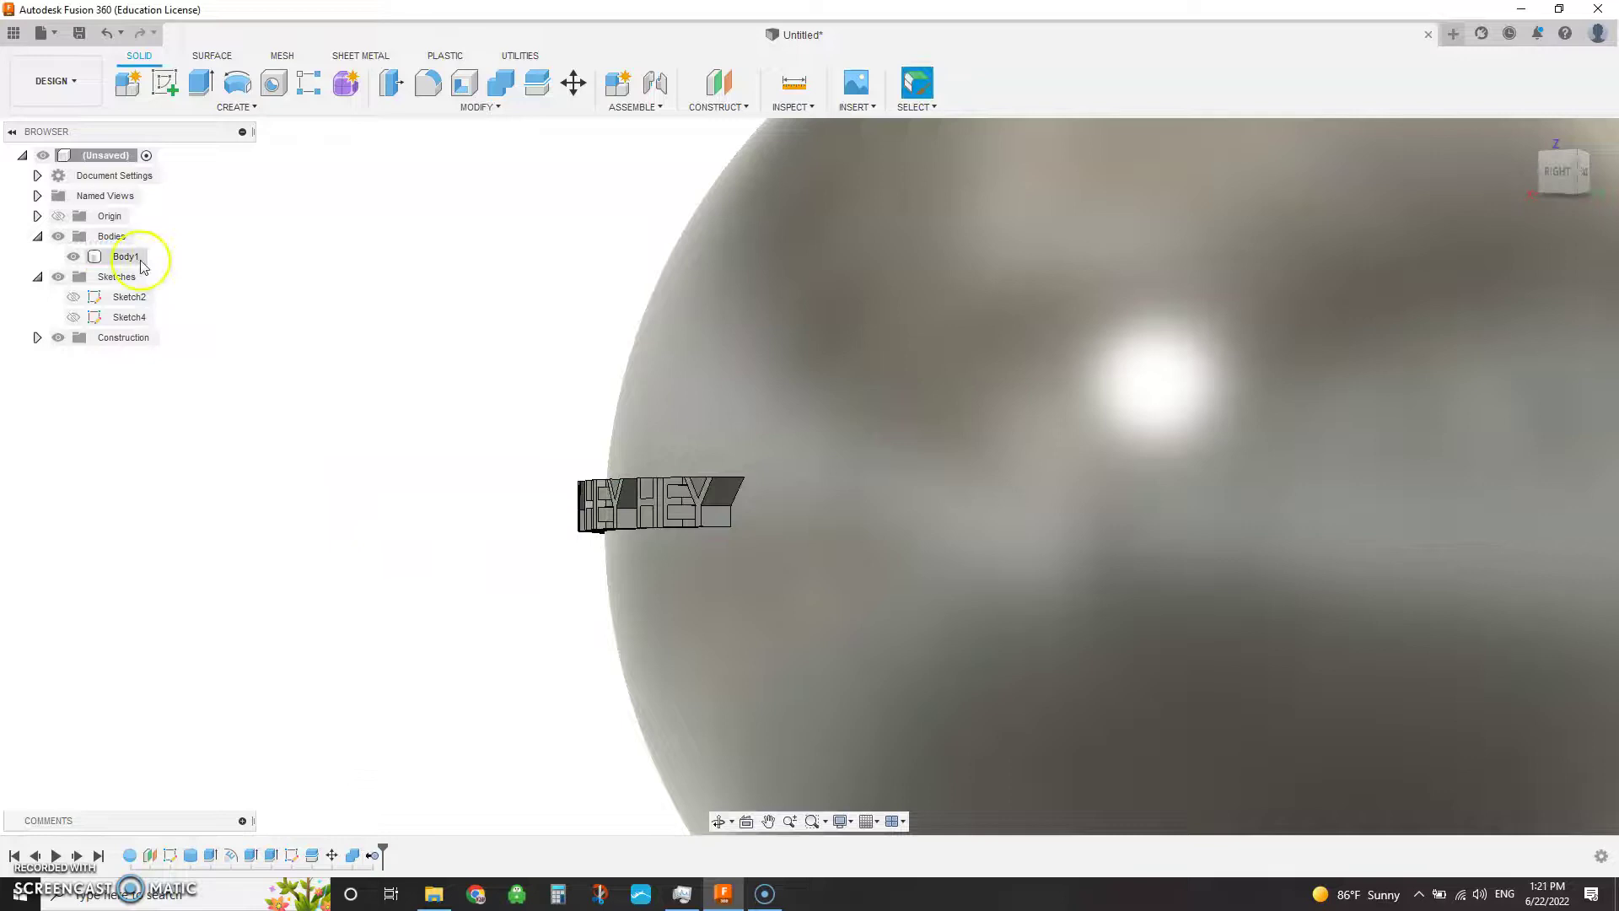
Step: Reset to the home view, then face the sphere from the front
{"action": "left_click", "coordinate": [713, 780]}
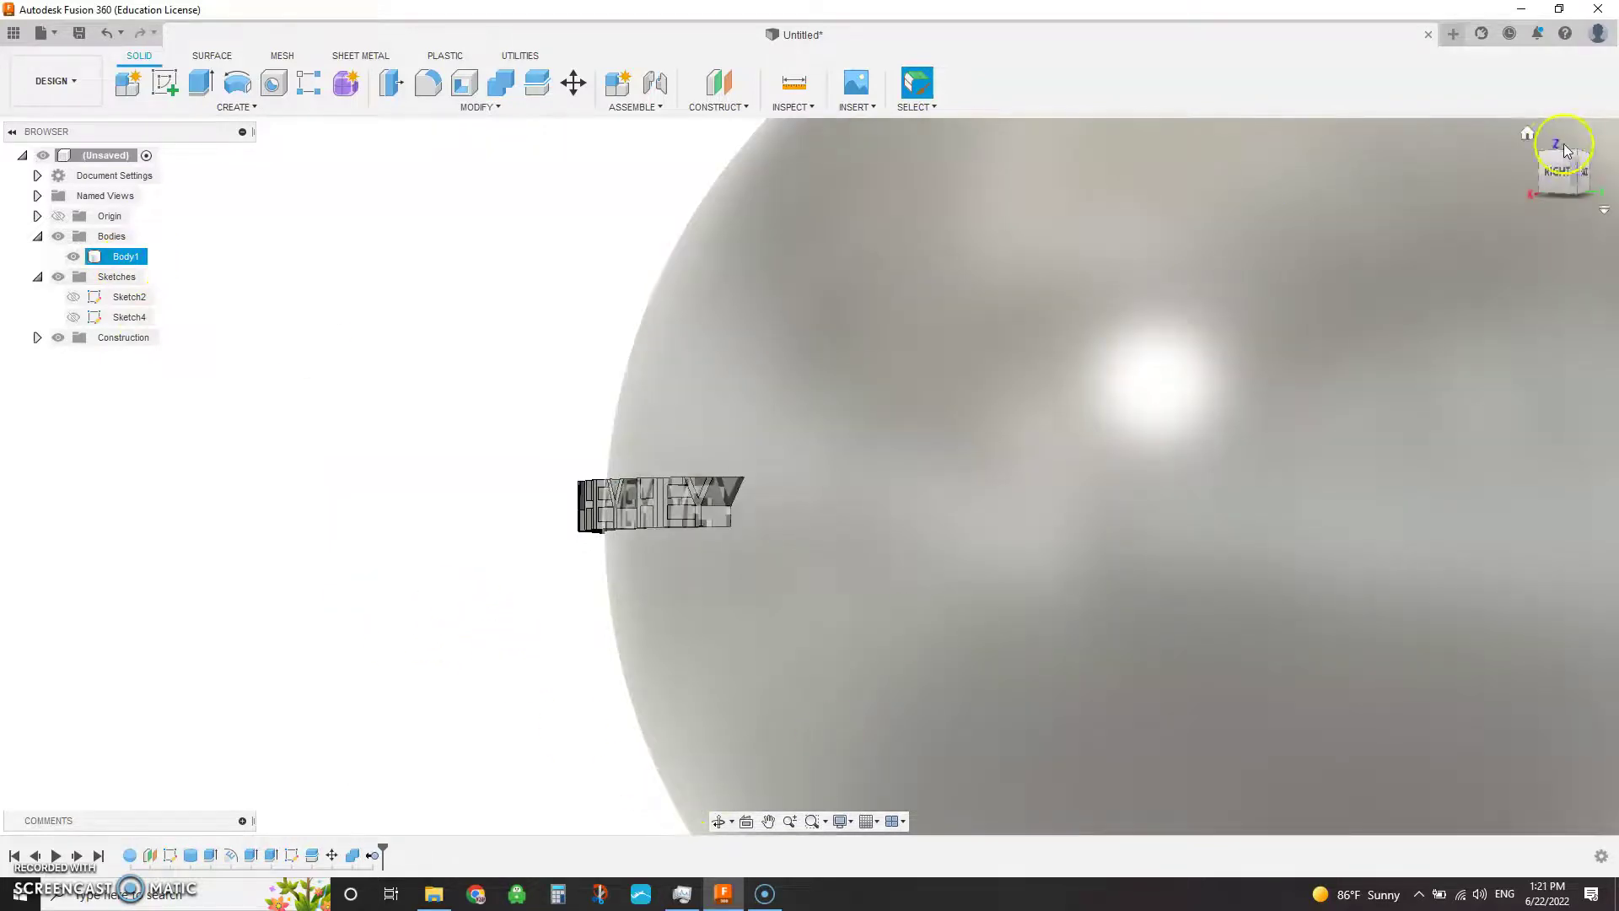
{"action": "left_click", "coordinate": [1528, 135]}
{"action": "left_click", "coordinate": [1468, 185]}
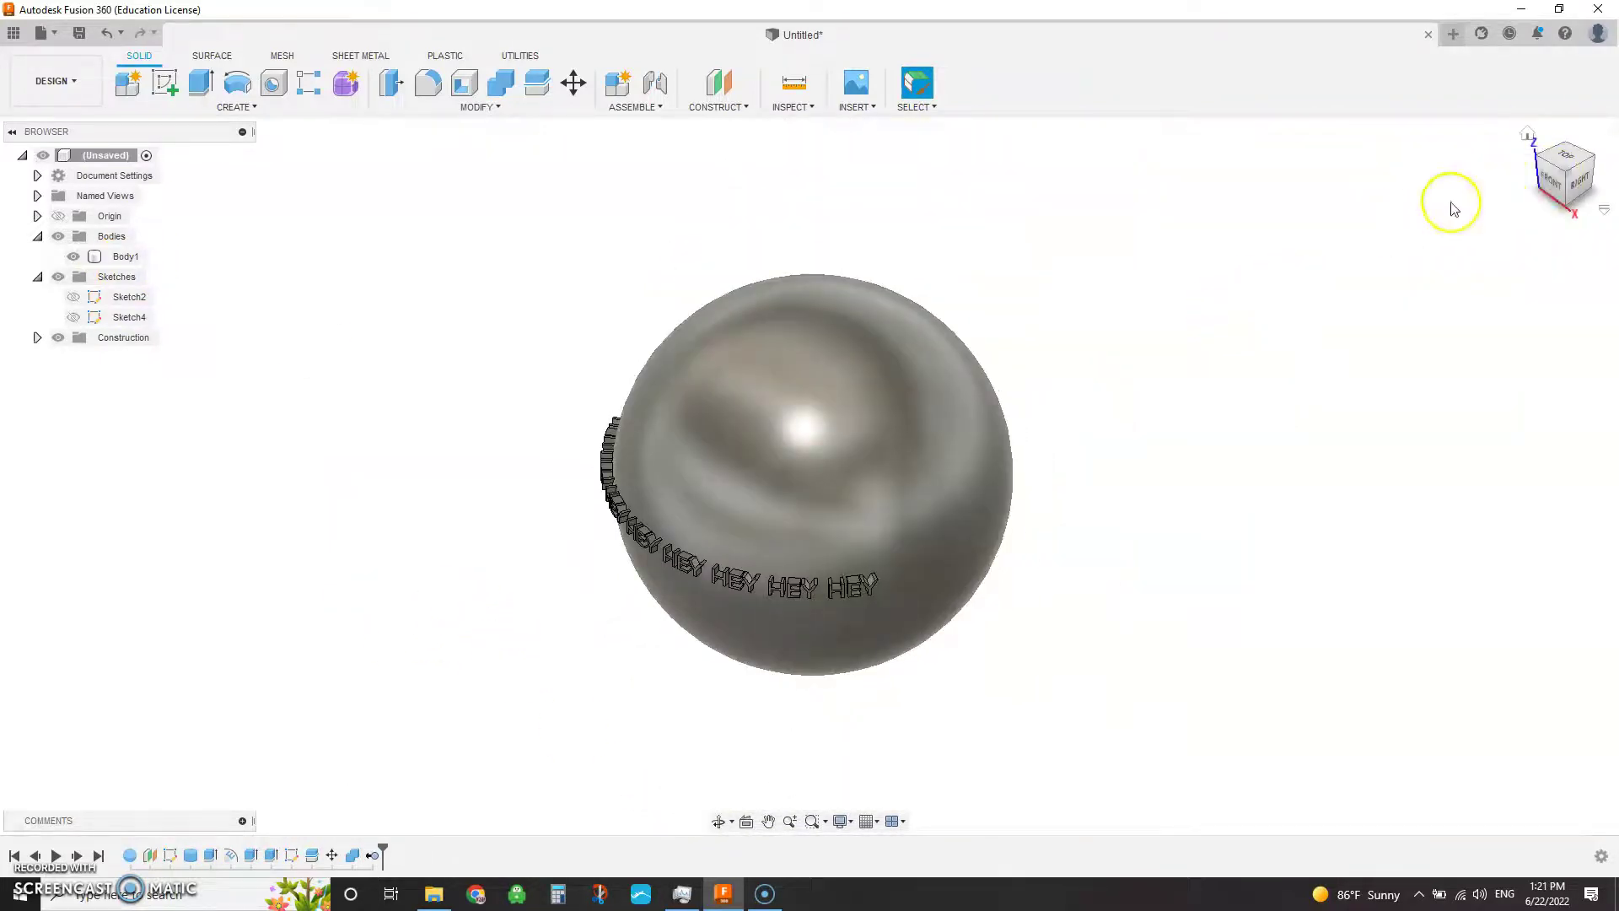
{"action": "left_click", "coordinate": [1551, 173]}
Step: Create a sketch on the front plane and draw line segments along the sphere's vertical axis
{"action": "left_click", "coordinate": [164, 81]}
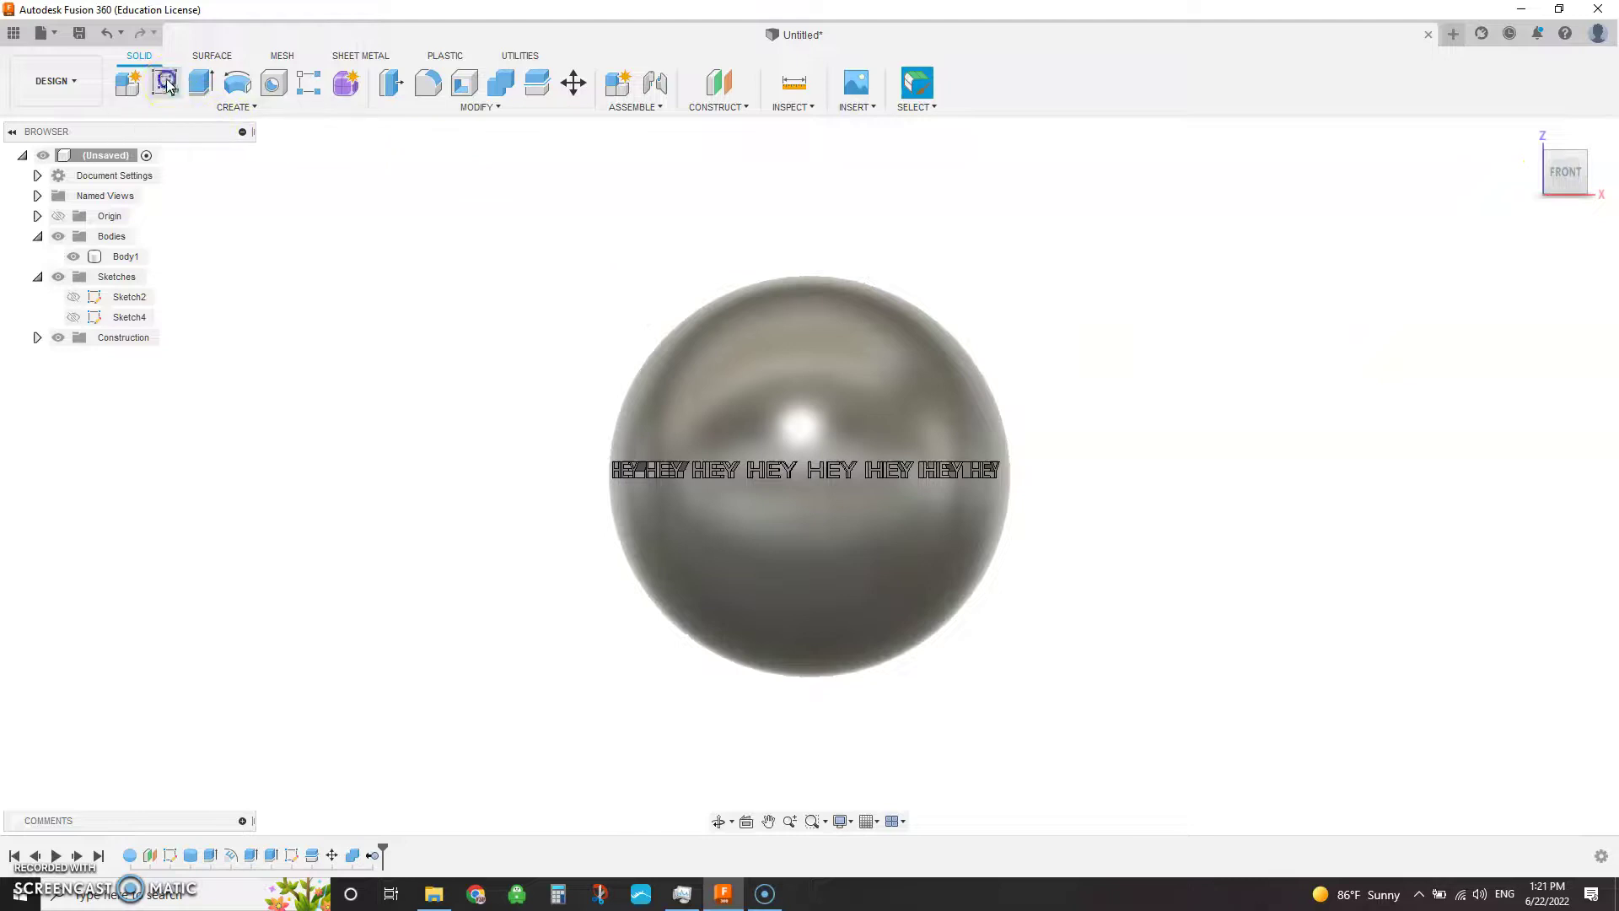
{"action": "left_click", "coordinate": [867, 421]}
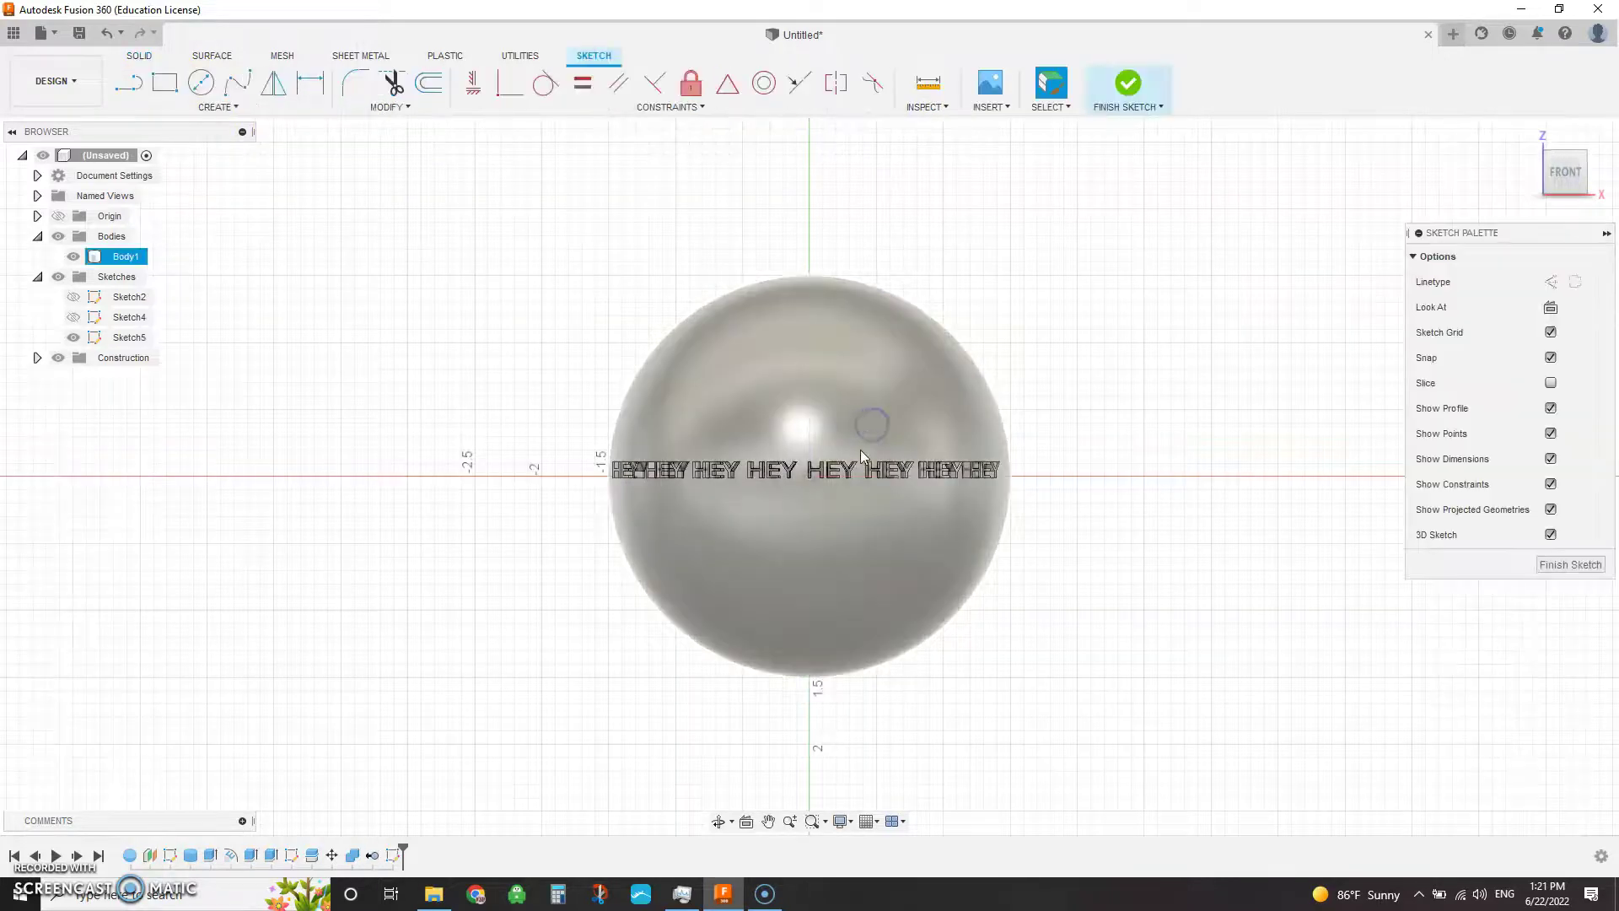
{"action": "left_click", "coordinate": [128, 82]}
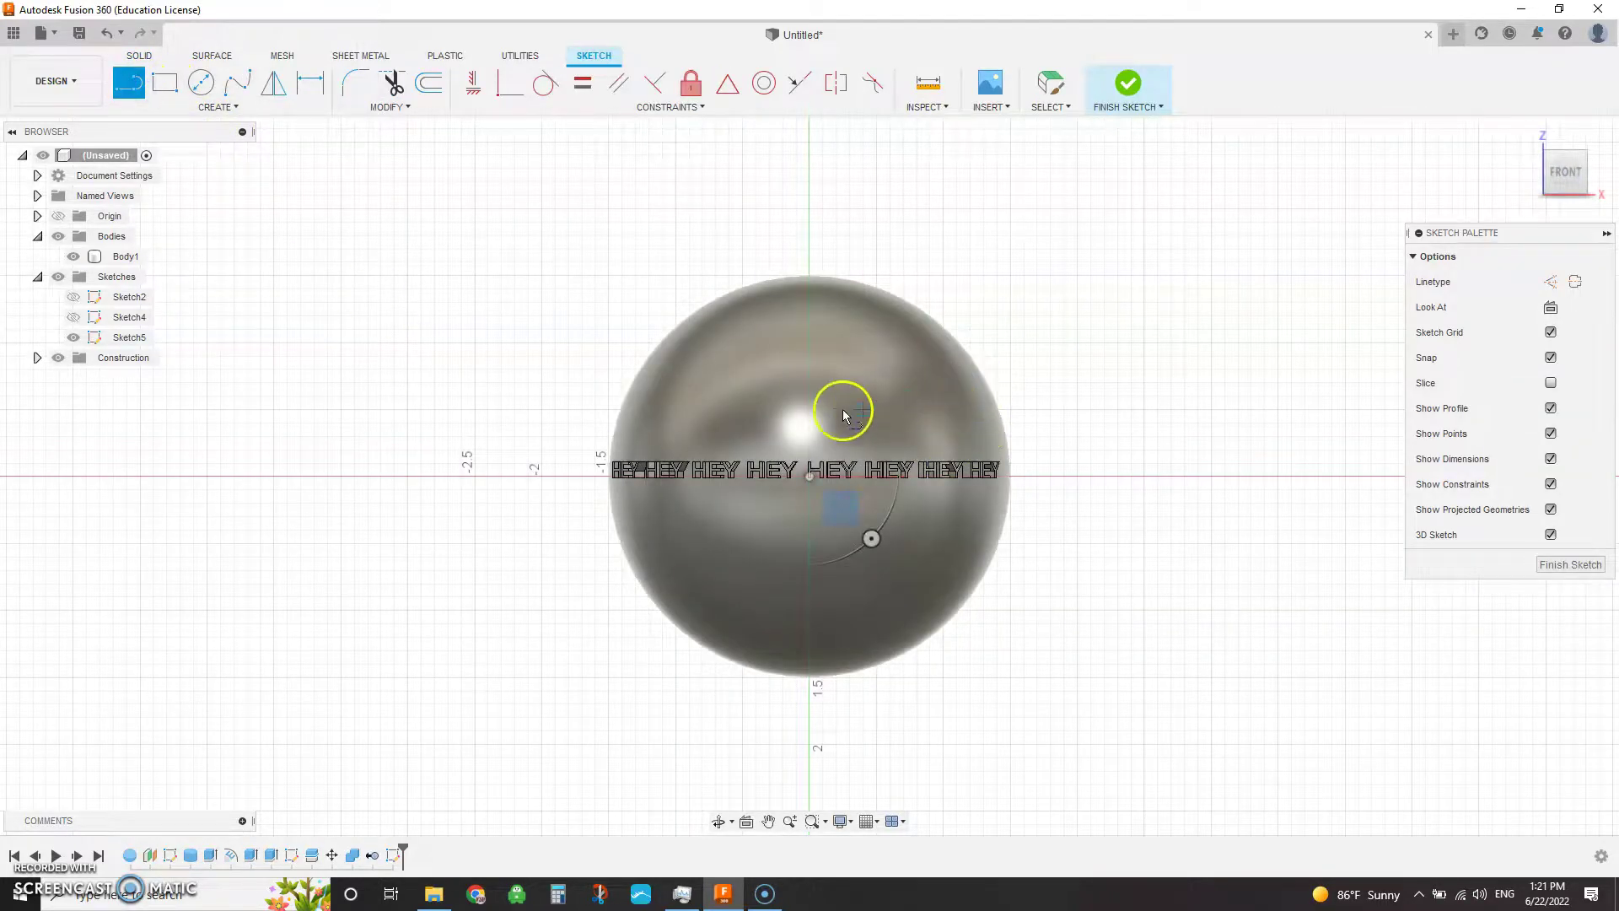
{"action": "scroll", "coordinate": [839, 414], "scroll_direction": "up", "scroll_amount": 1}
{"action": "scroll", "coordinate": [836, 396], "scroll_direction": "up", "scroll_amount": 2}
{"action": "scroll", "coordinate": [806, 228], "scroll_direction": "up", "scroll_amount": 5}
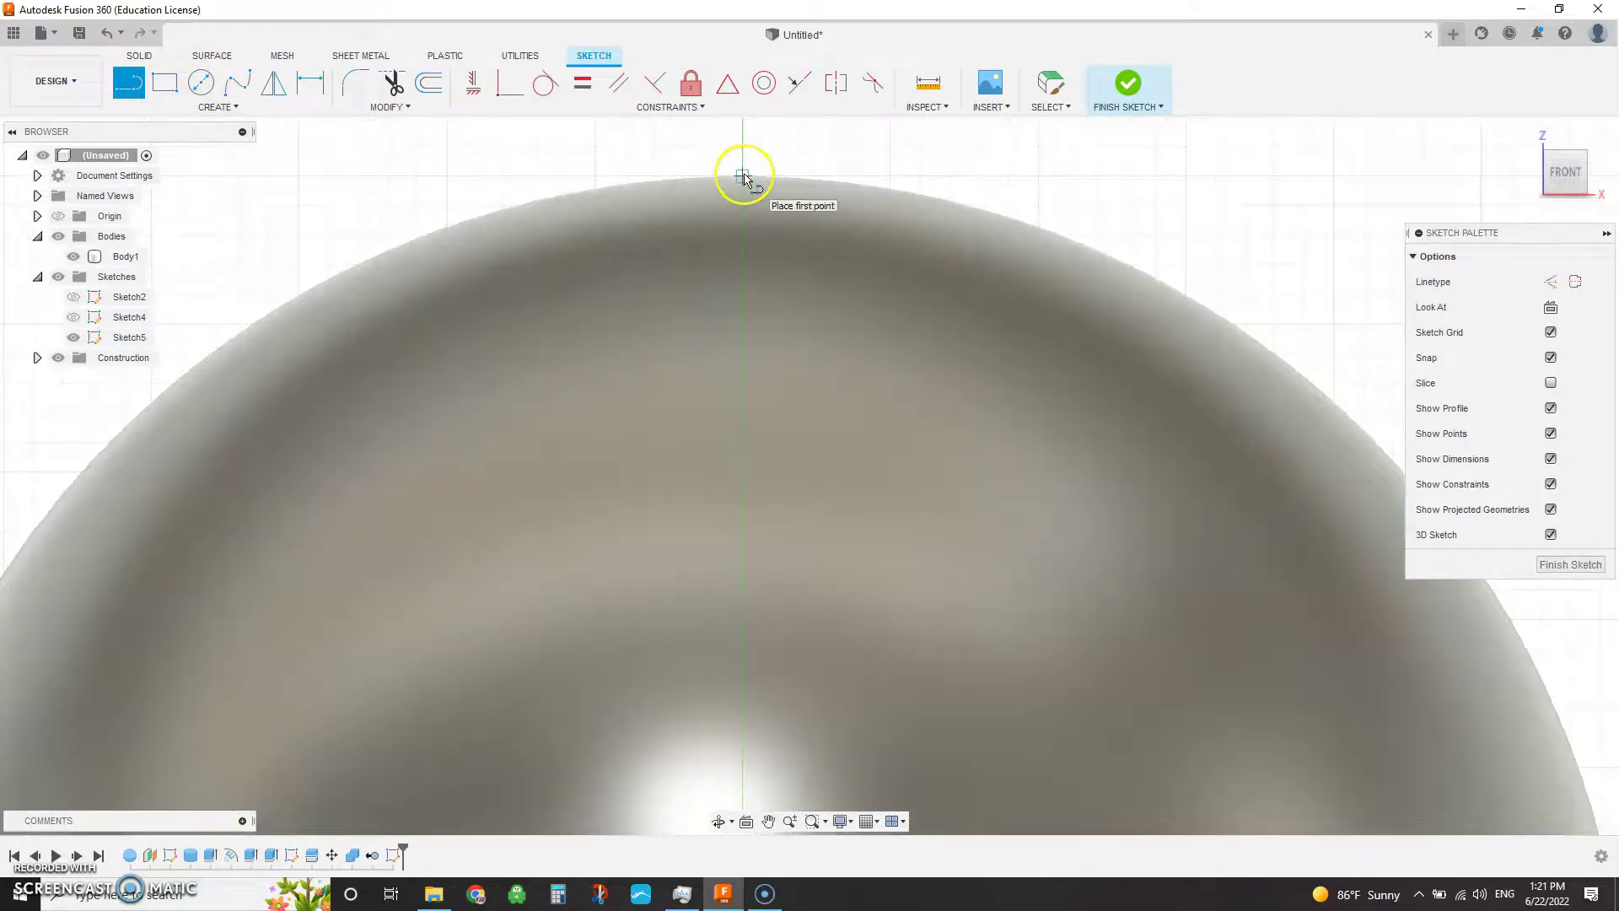
{"action": "scroll", "coordinate": [746, 156], "scroll_direction": "up", "scroll_amount": 2}
{"action": "left_click", "coordinate": [735, 177]}
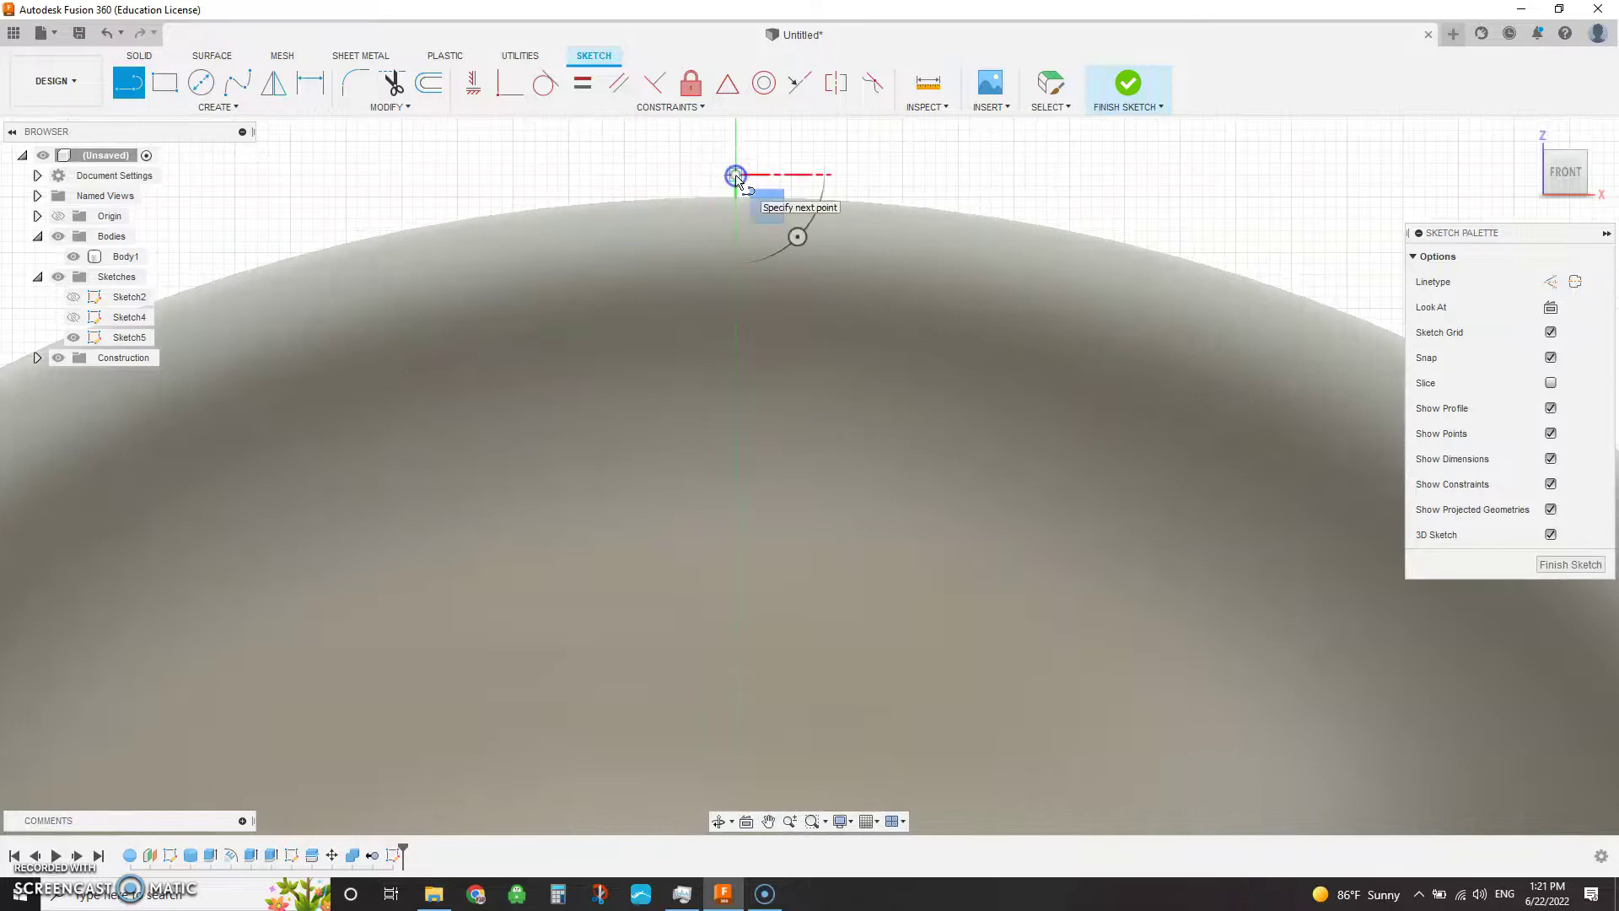
{"action": "scroll", "coordinate": [737, 179], "scroll_direction": "down", "scroll_amount": 6}
{"action": "scroll", "coordinate": [763, 616], "scroll_direction": "down", "scroll_amount": 2}
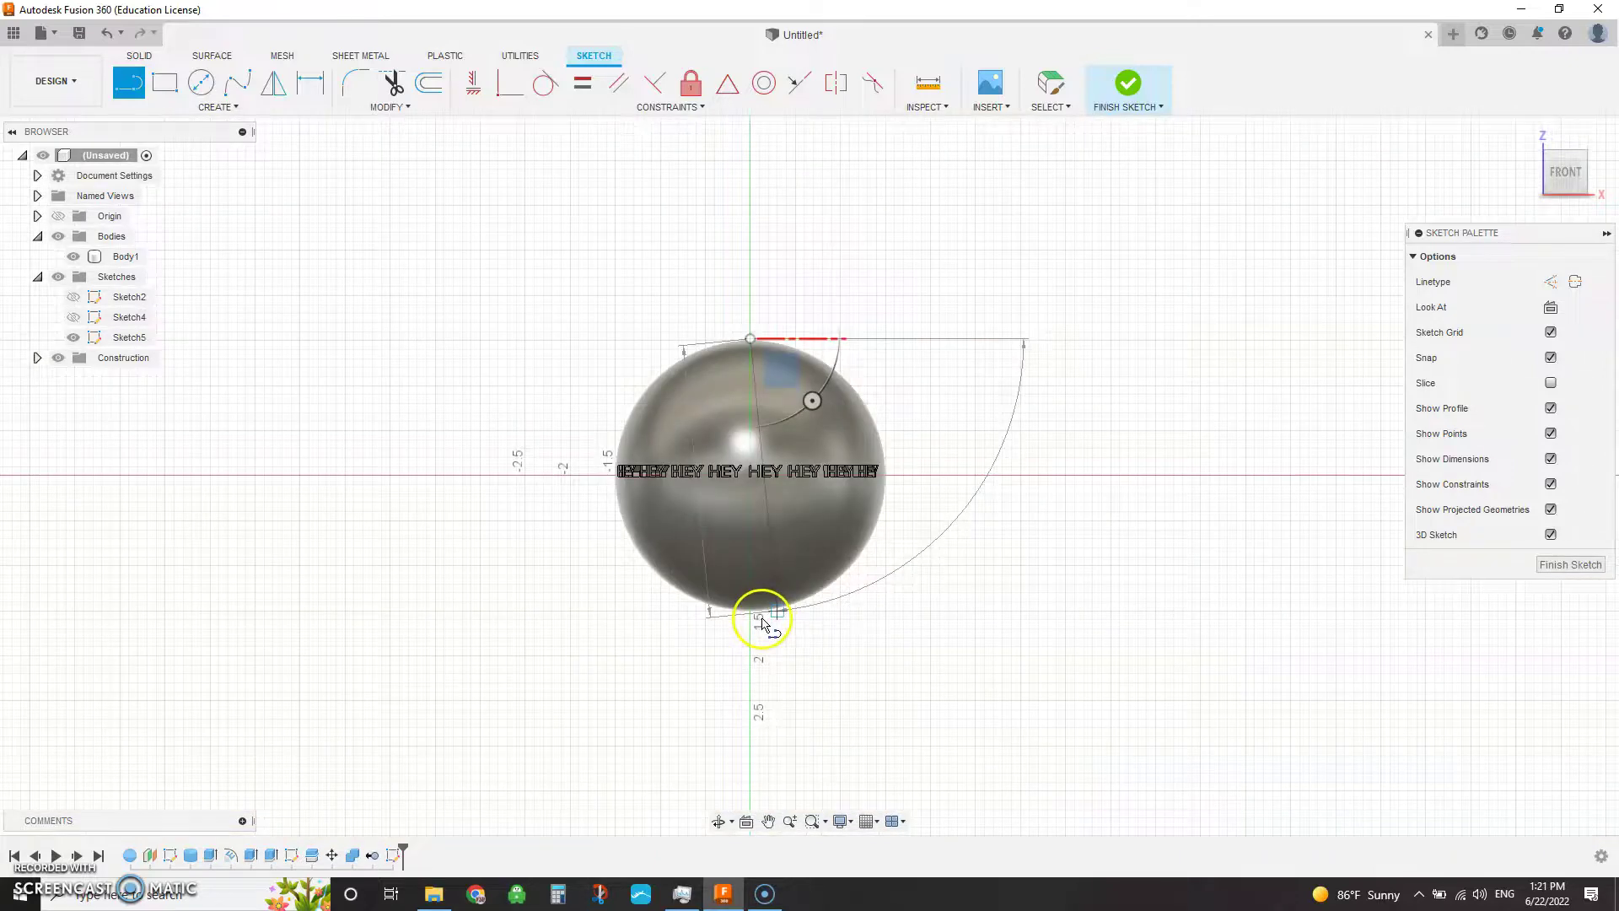
{"action": "scroll", "coordinate": [755, 617], "scroll_direction": "up", "scroll_amount": 8}
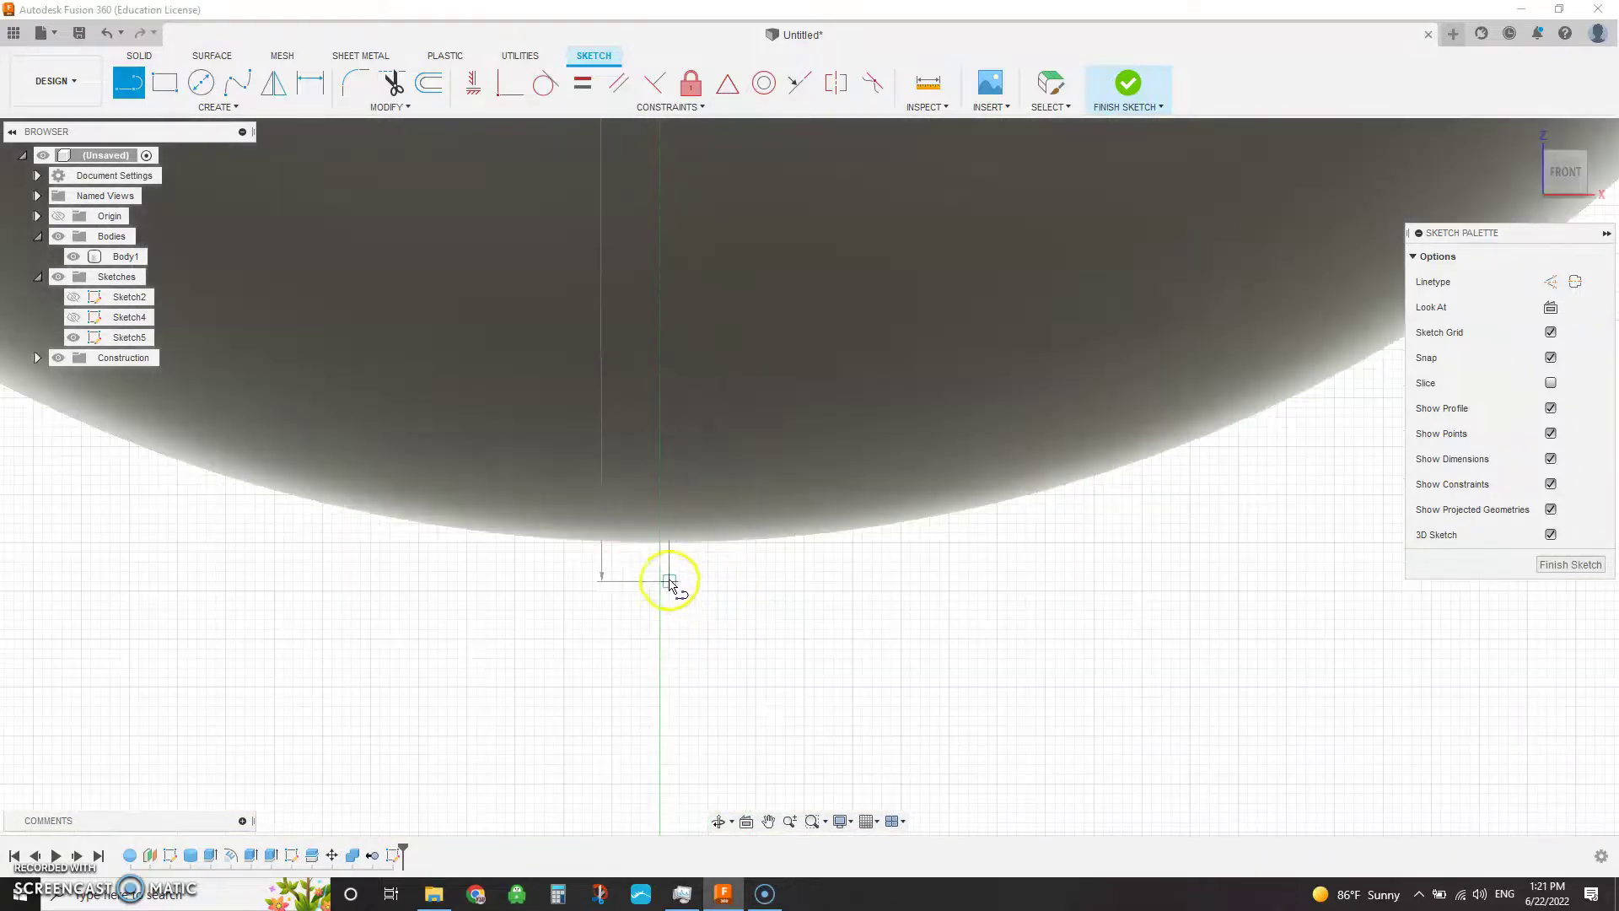
{"action": "left_click", "coordinate": [656, 565]}
{"action": "left_click", "coordinate": [740, 652]}
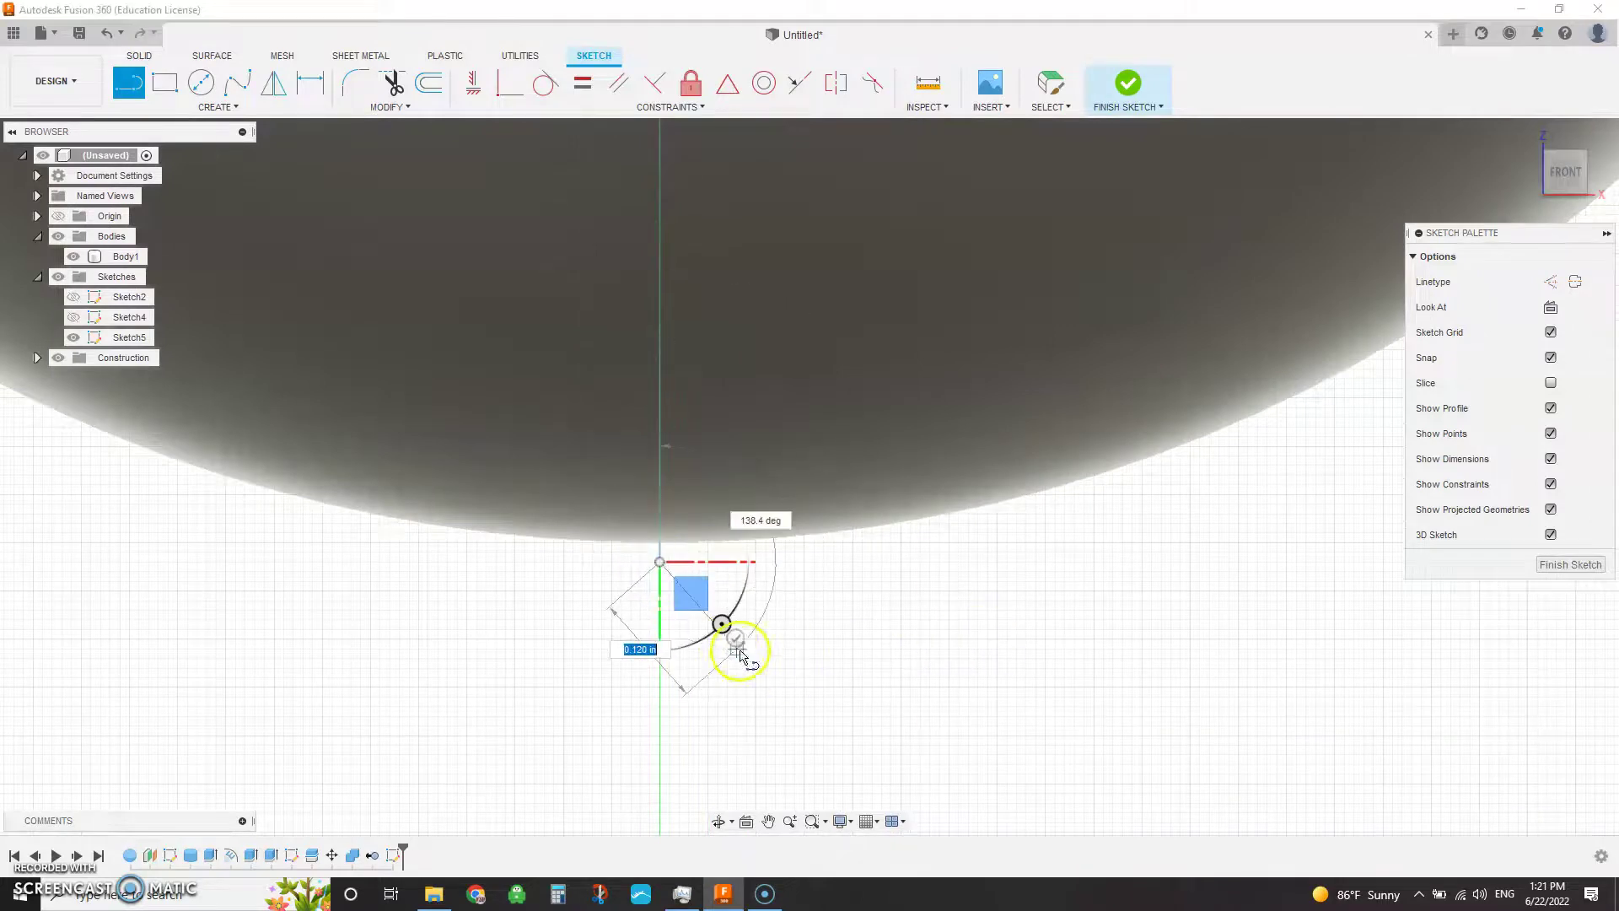
{"action": "key", "text": "Escape"}
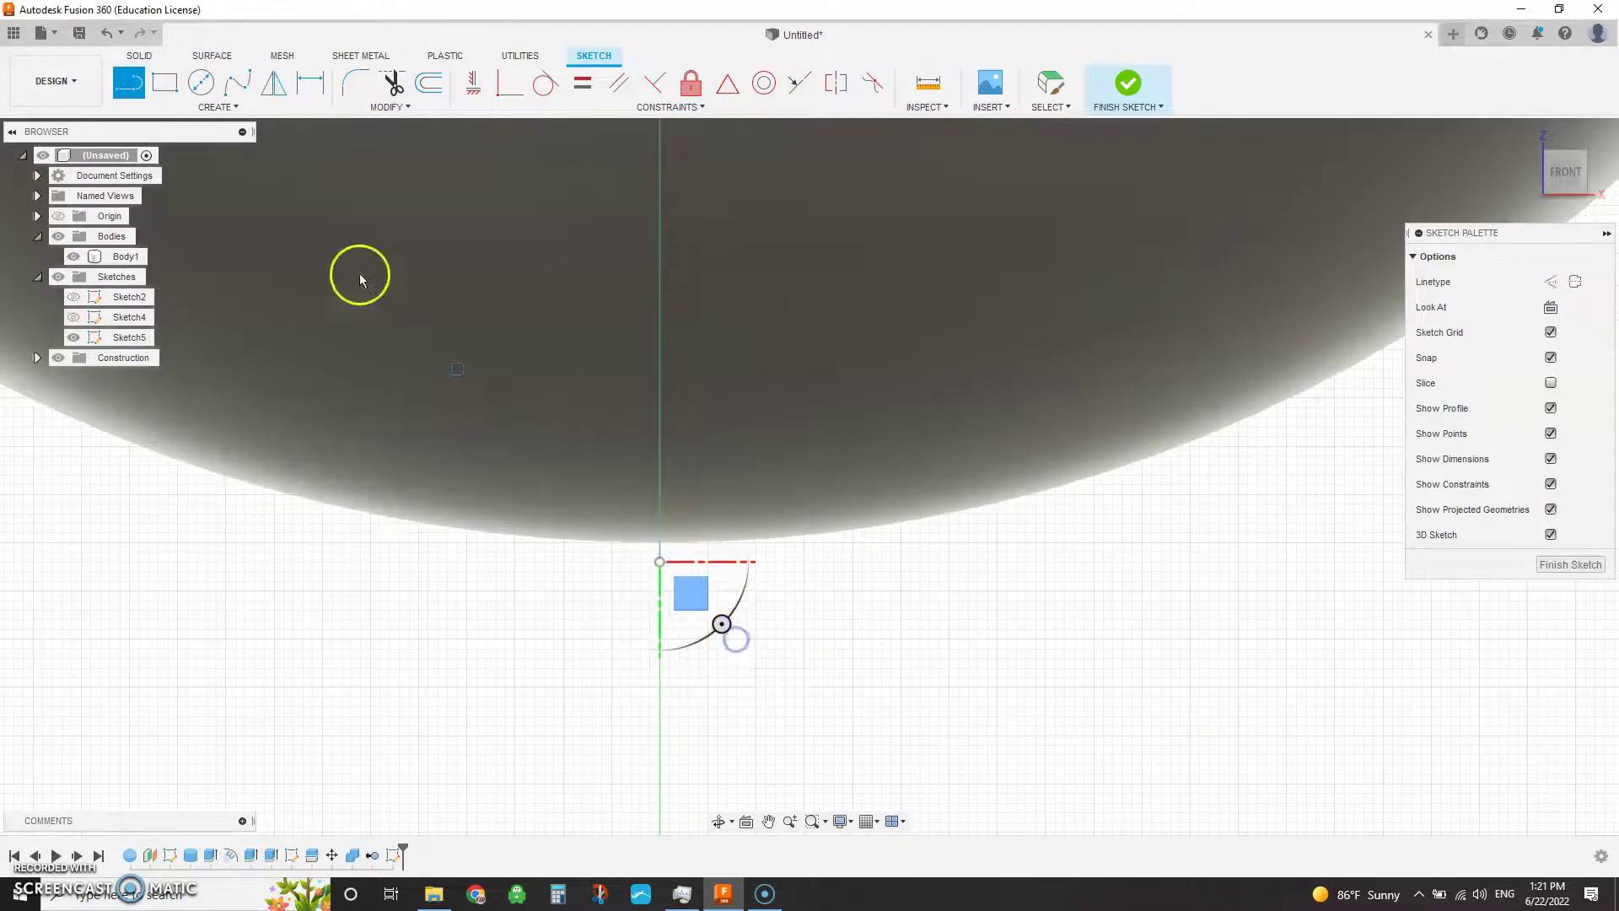
Step: Start a three-point arc below the sphere's bottom, passing through its right edge
{"action": "left_click", "coordinate": [204, 107]}
{"action": "mouse_move", "coordinate": [166, 180]}
{"action": "left_click", "coordinate": [278, 180]}
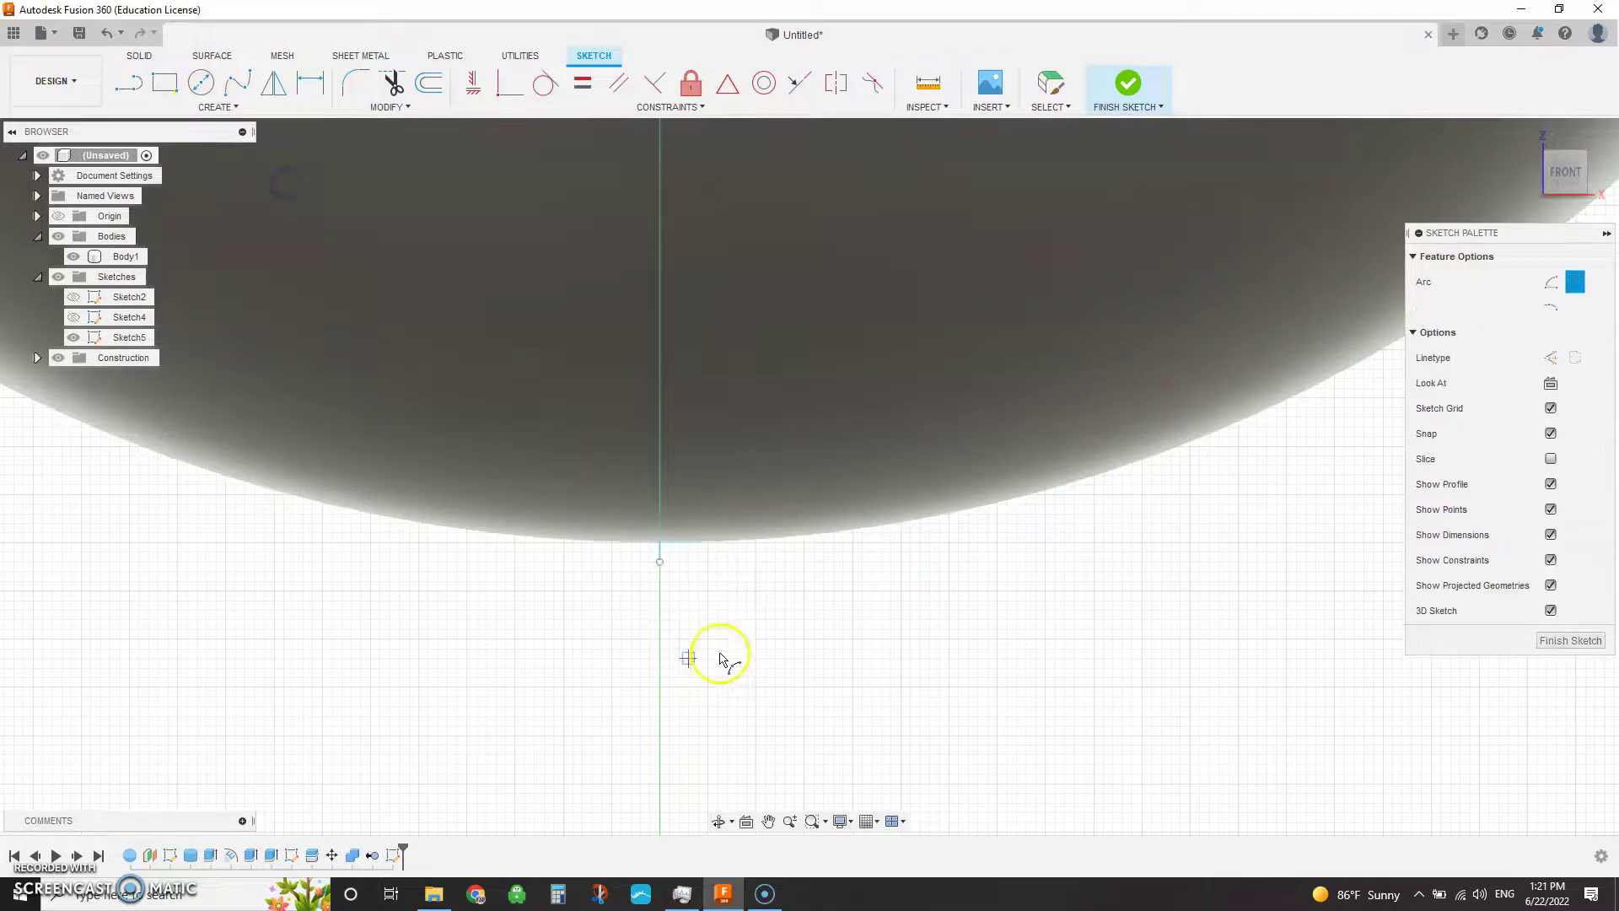
{"action": "left_click", "coordinate": [660, 563]}
{"action": "scroll", "coordinate": [652, 530], "scroll_direction": "down", "scroll_amount": 3}
{"action": "scroll", "coordinate": [656, 203], "scroll_direction": "up", "scroll_amount": 6}
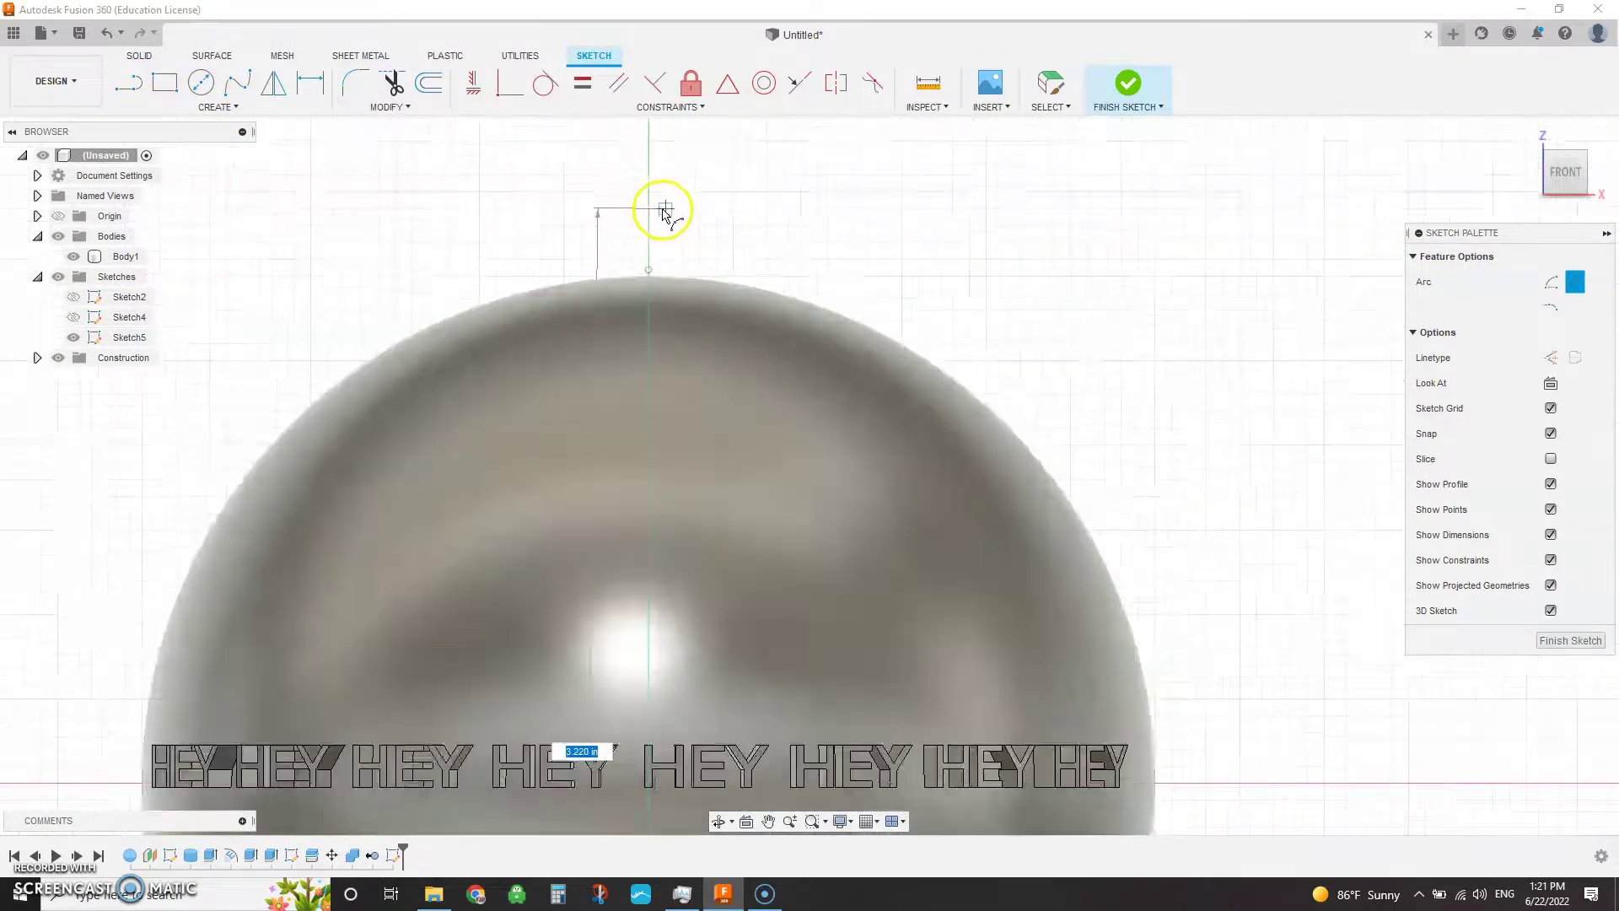
{"action": "scroll", "coordinate": [664, 212], "scroll_direction": "up", "scroll_amount": 2}
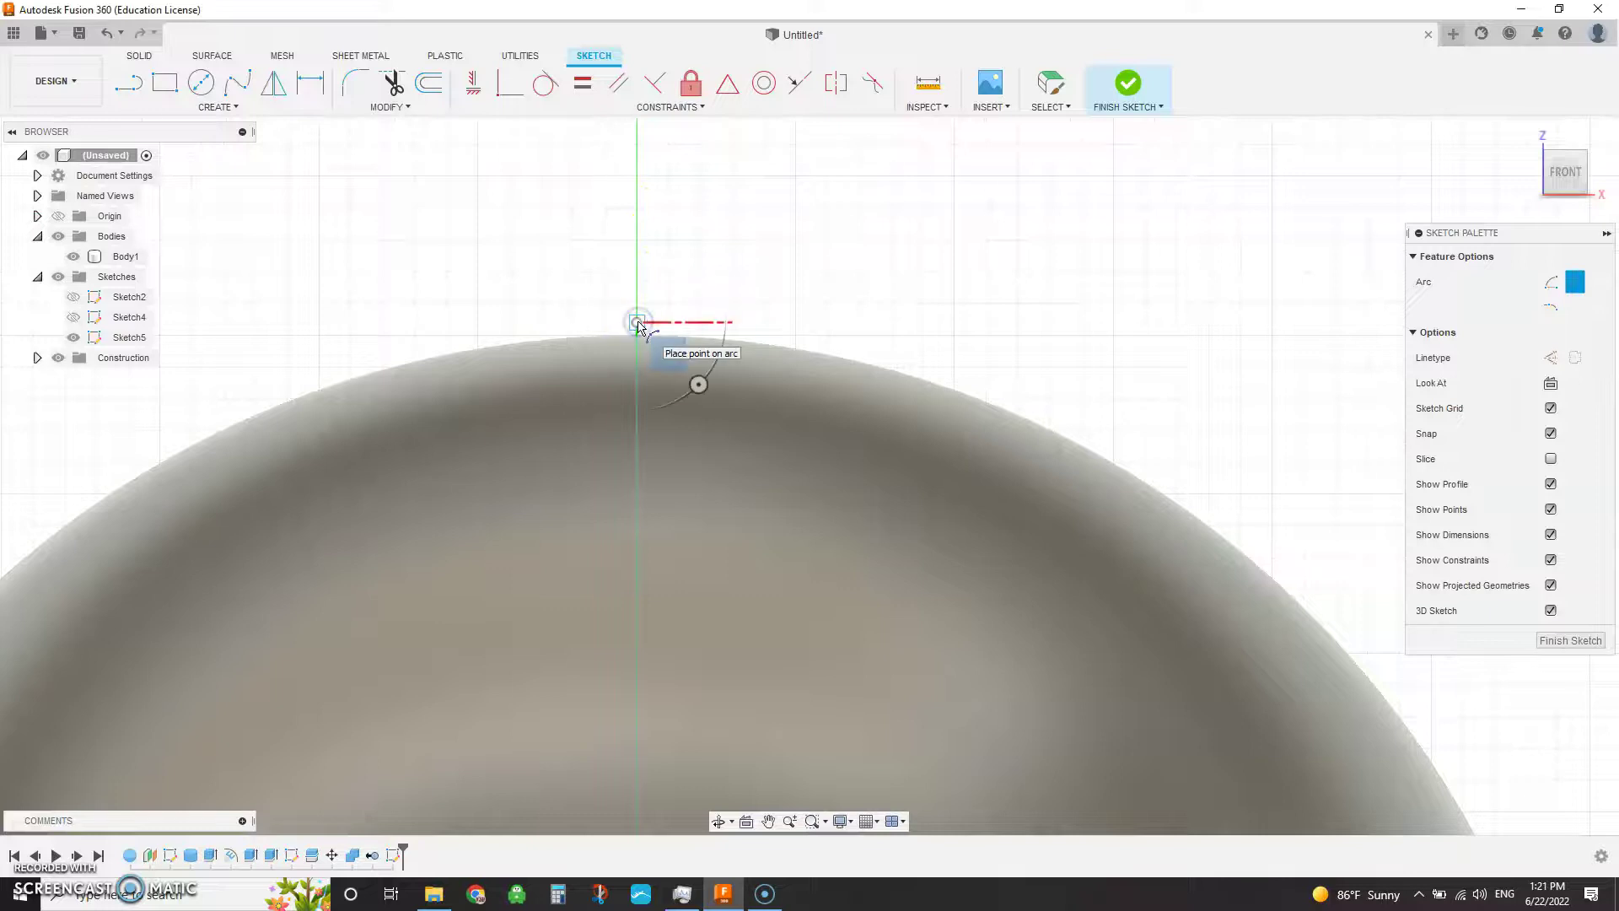
{"action": "scroll", "coordinate": [639, 327], "scroll_direction": "down", "scroll_amount": 4}
{"action": "scroll", "coordinate": [927, 625], "scroll_direction": "up", "scroll_amount": 5}
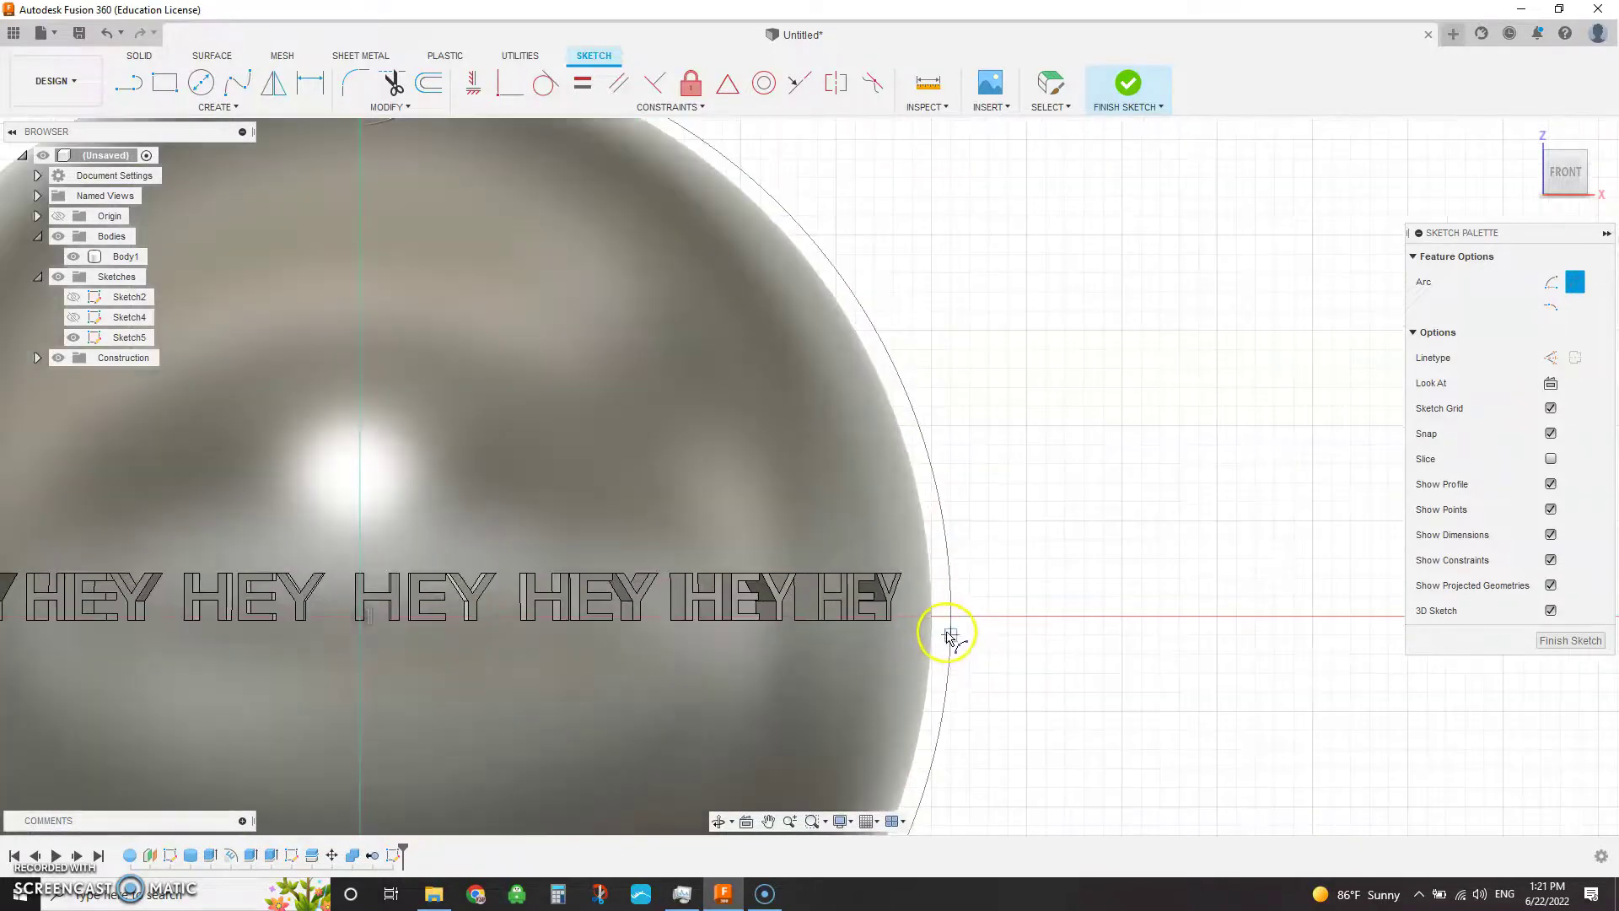
{"action": "left_click", "coordinate": [927, 588]}
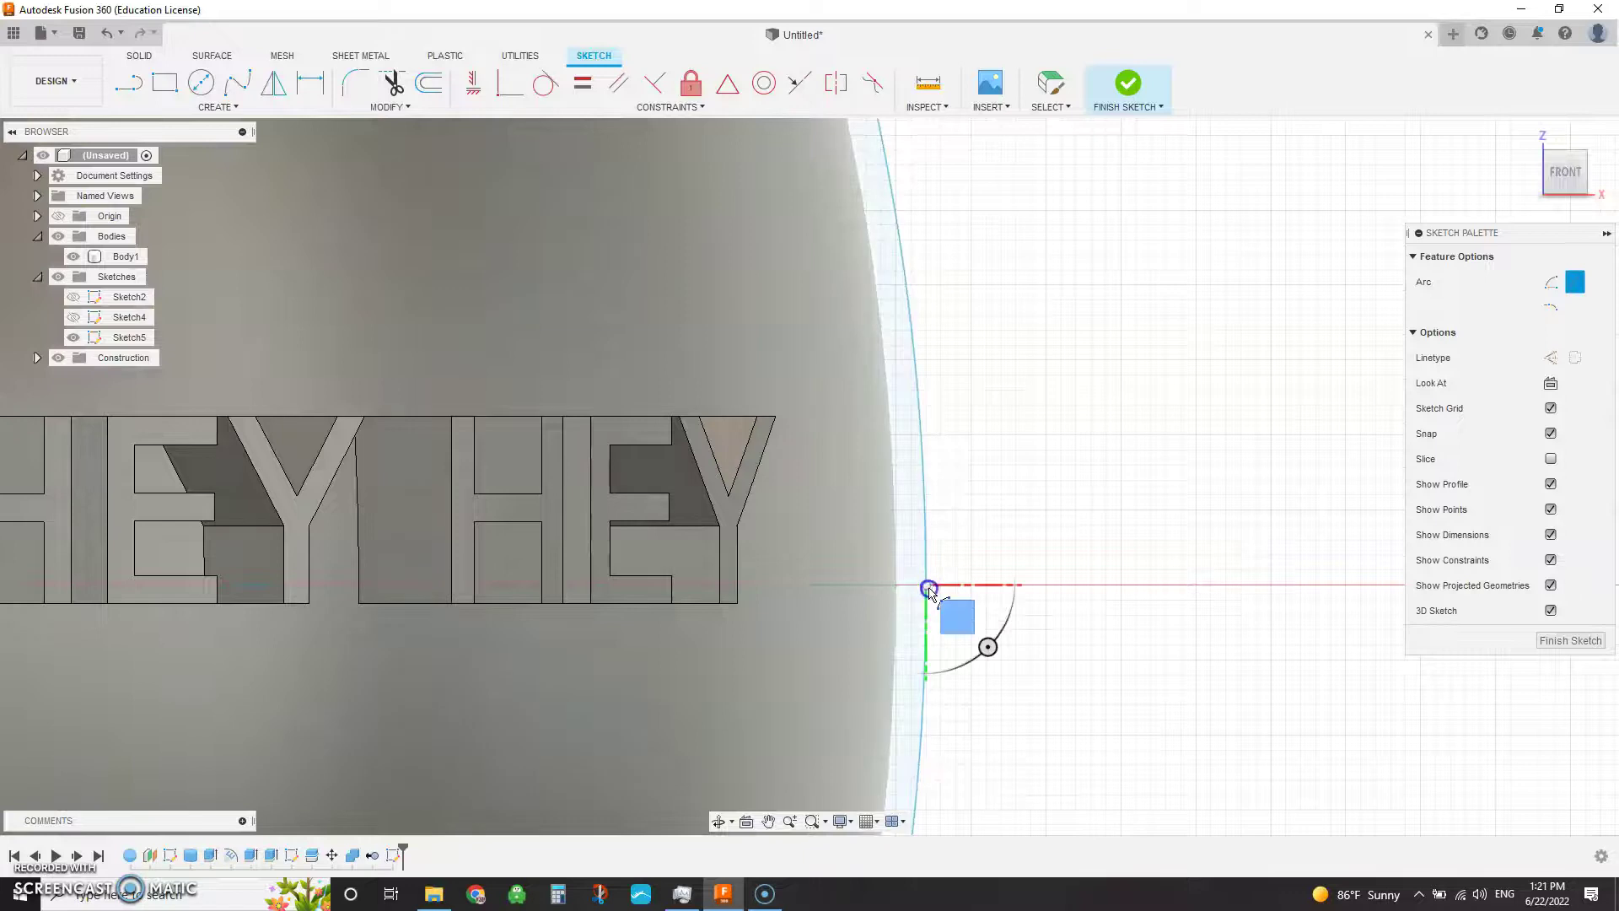
{"action": "left_click", "coordinate": [1571, 640]}
{"action": "scroll", "coordinate": [1330, 621], "scroll_direction": "down", "scroll_amount": 10}
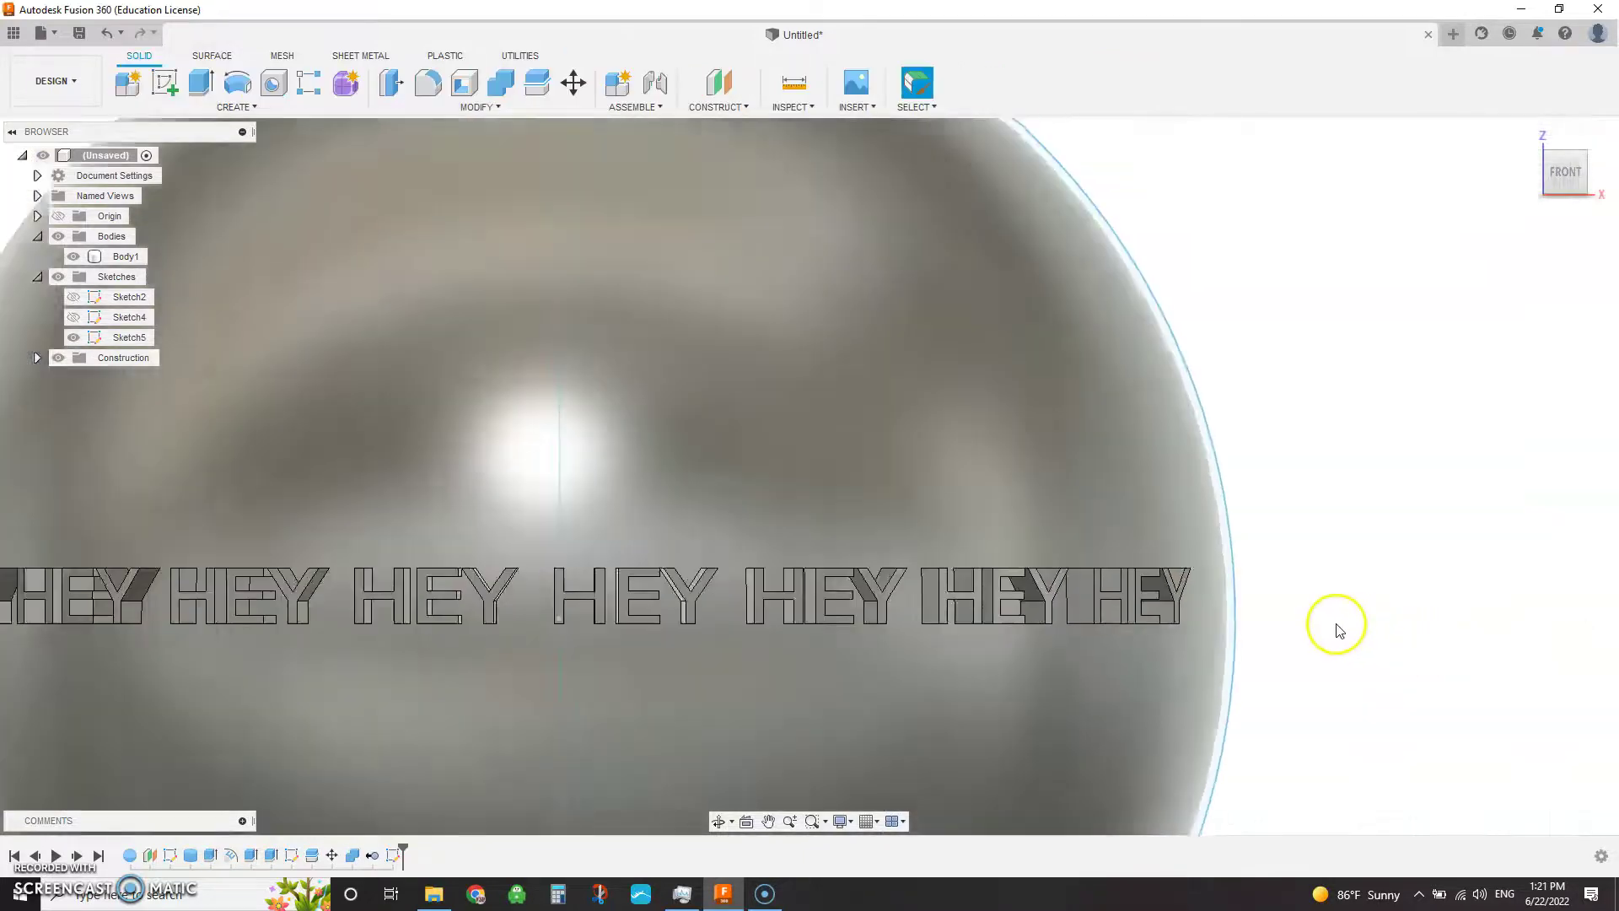
{"action": "scroll", "coordinate": [763, 590], "scroll_direction": "down", "scroll_amount": 3}
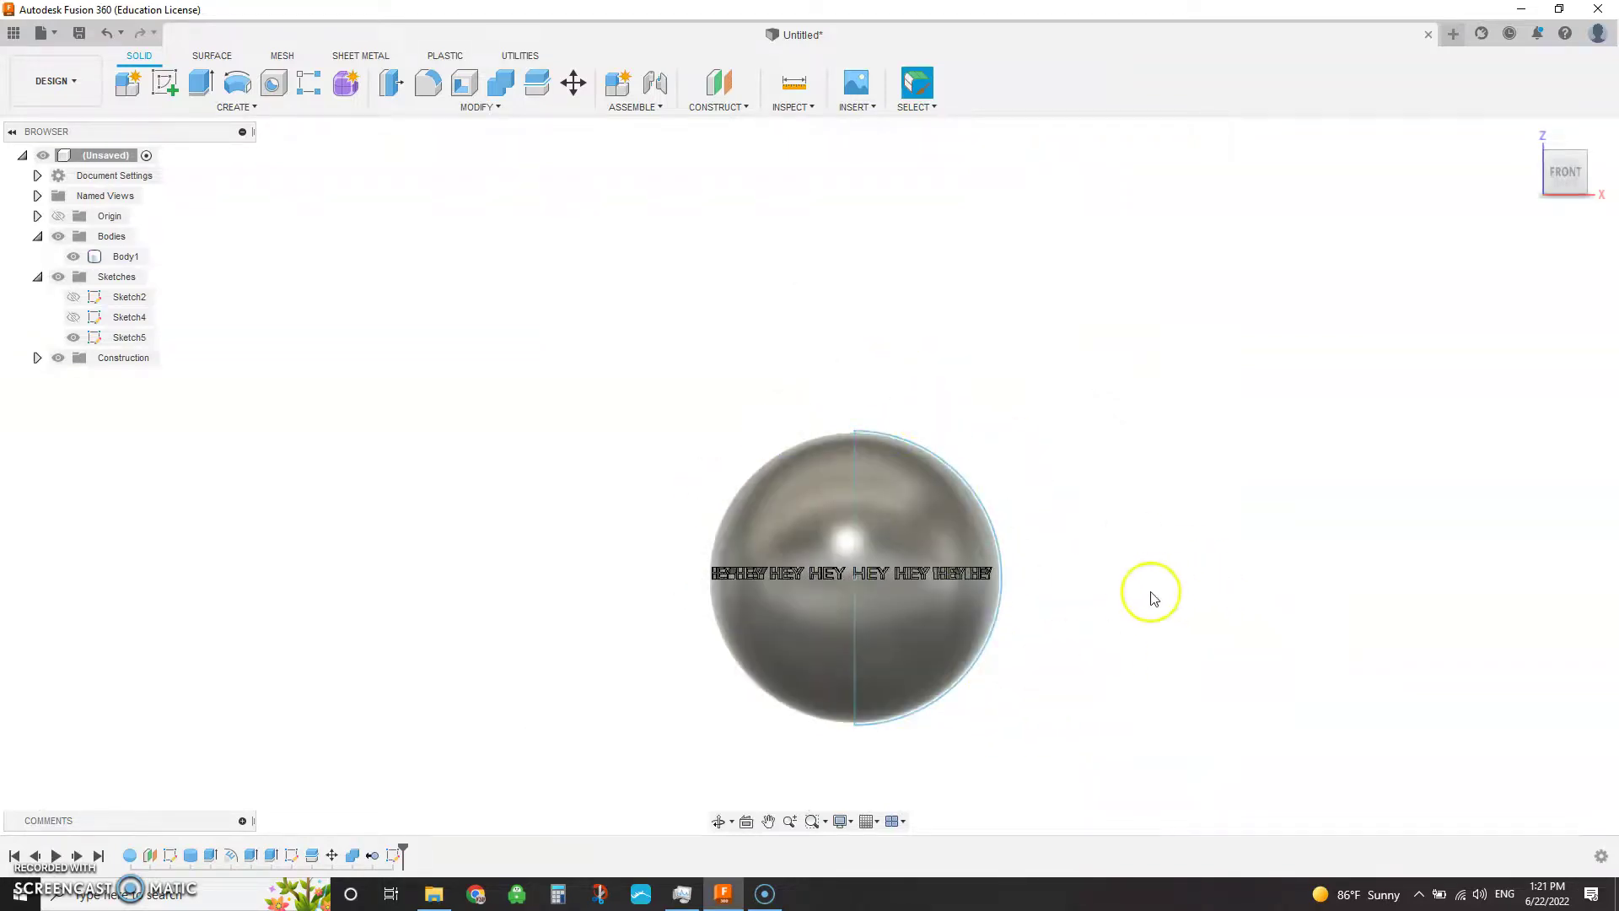
{"action": "scroll", "coordinate": [904, 631], "scroll_direction": "down", "scroll_amount": 2}
{"action": "scroll", "coordinate": [947, 633], "scroll_direction": "up", "scroll_amount": 4}
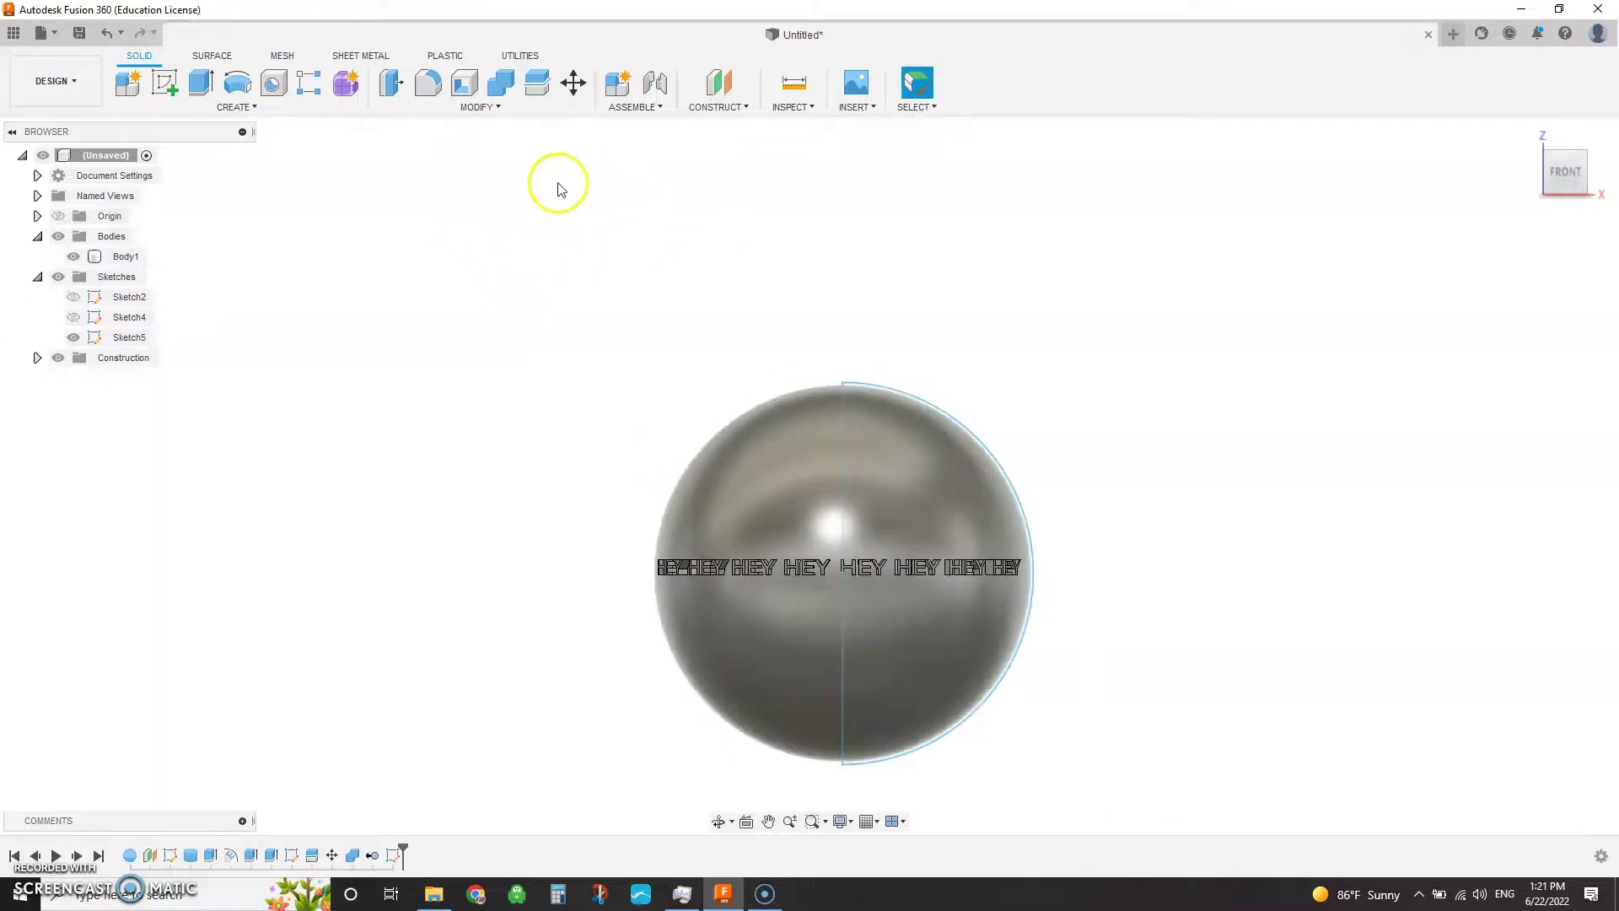
Step: Revolve the right half-circle profile about the centre line as a new body
{"action": "left_click", "coordinate": [236, 90]}
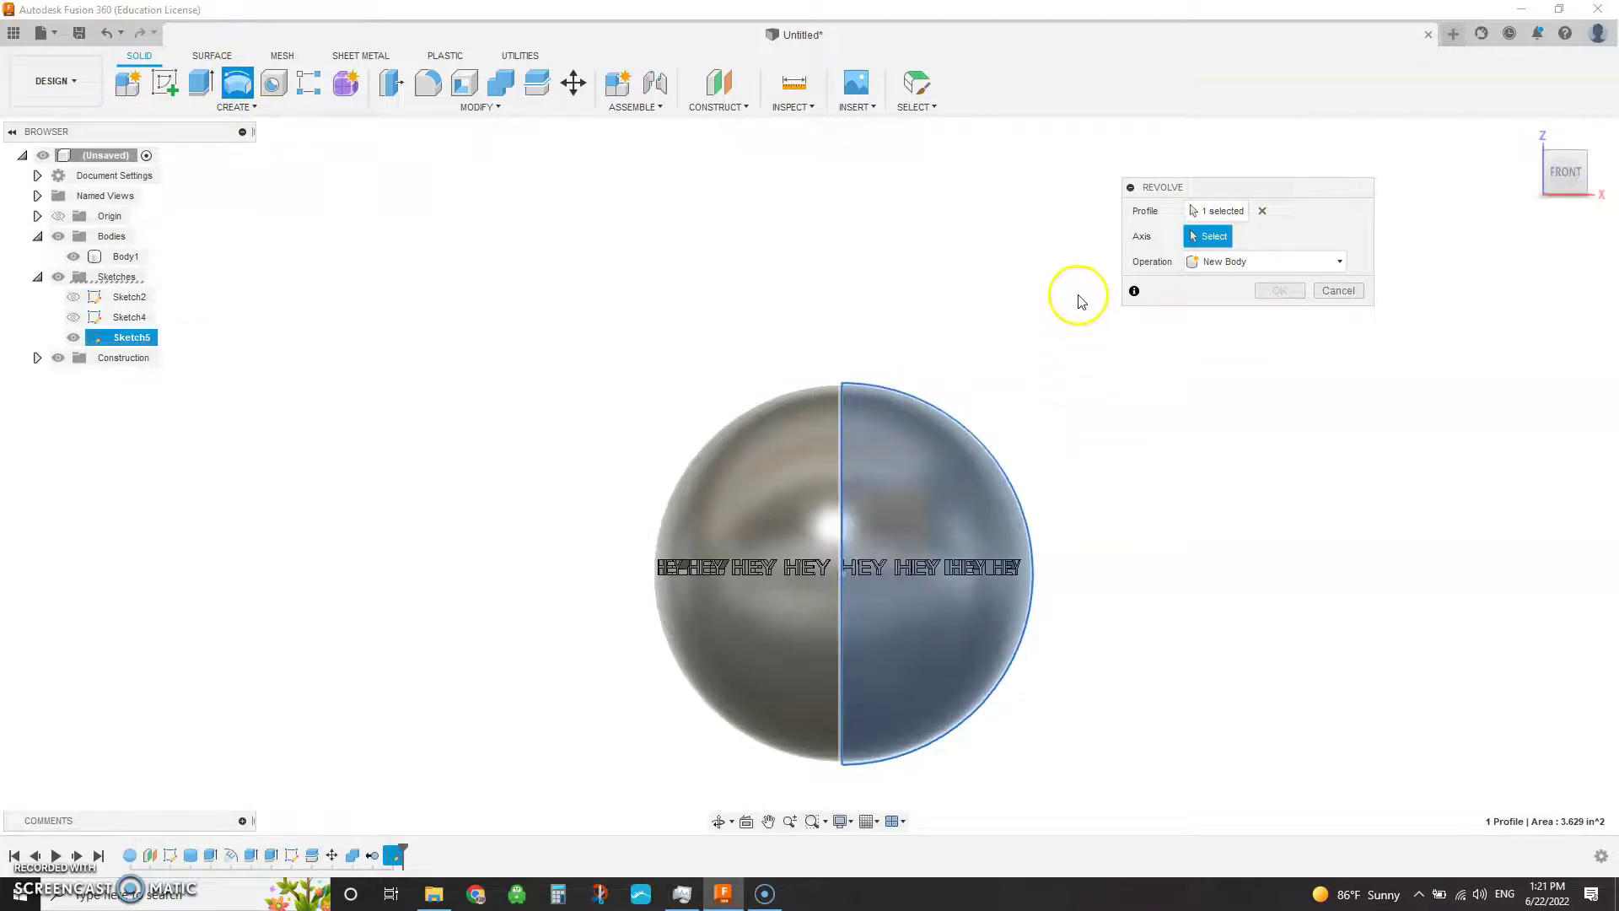
{"action": "left_click", "coordinate": [1210, 212]}
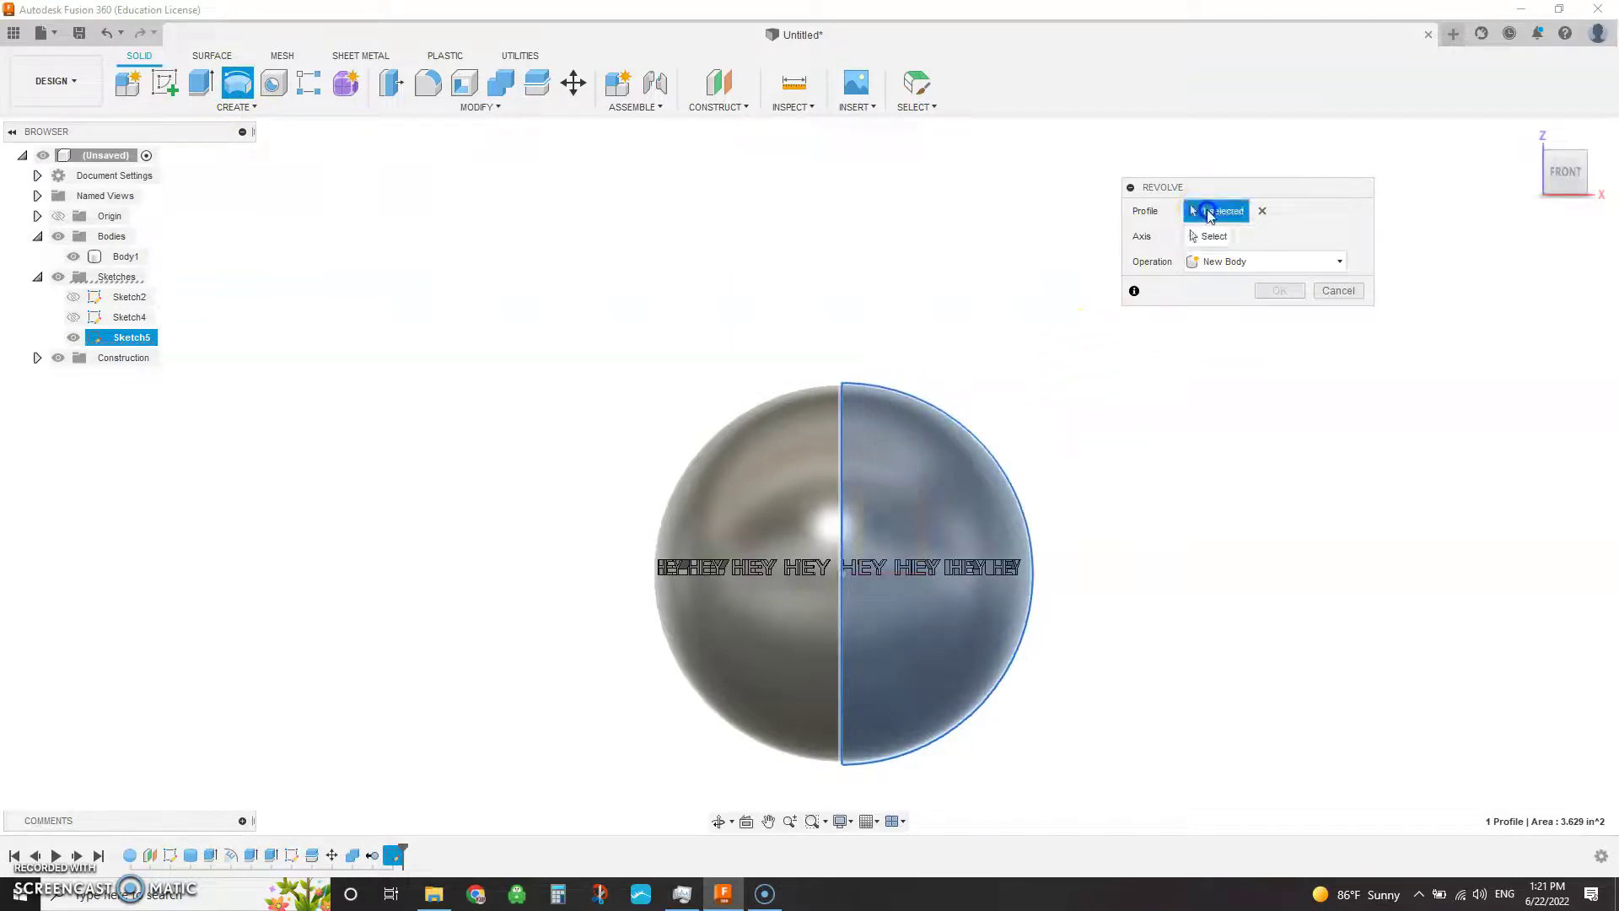
{"action": "left_click", "coordinate": [1263, 211]}
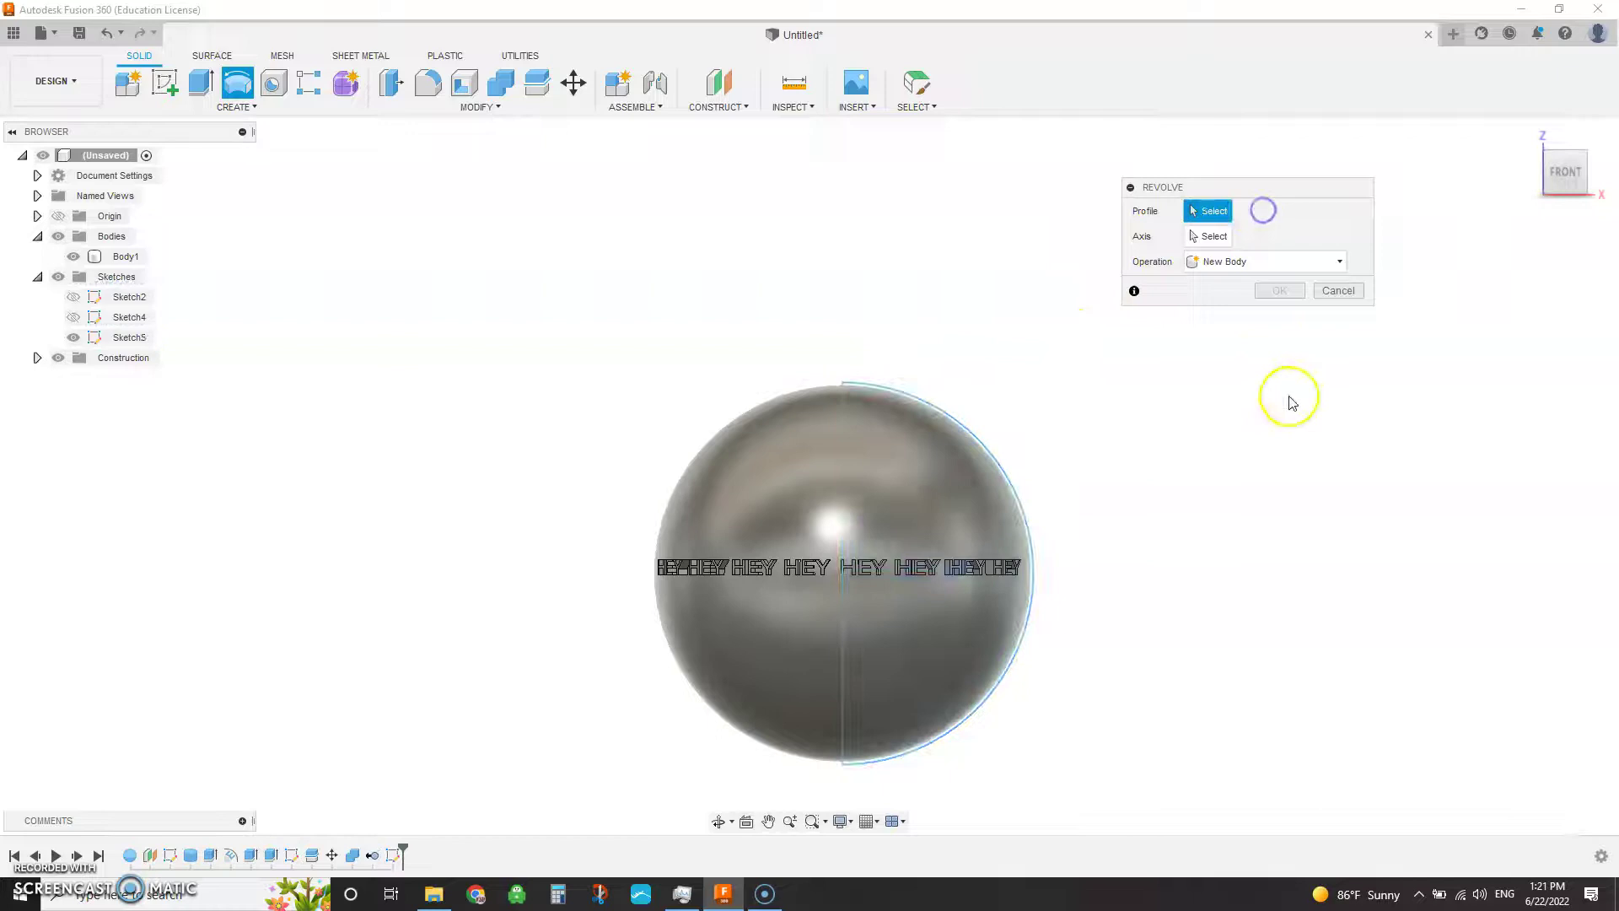
{"action": "left_click", "coordinate": [964, 442]}
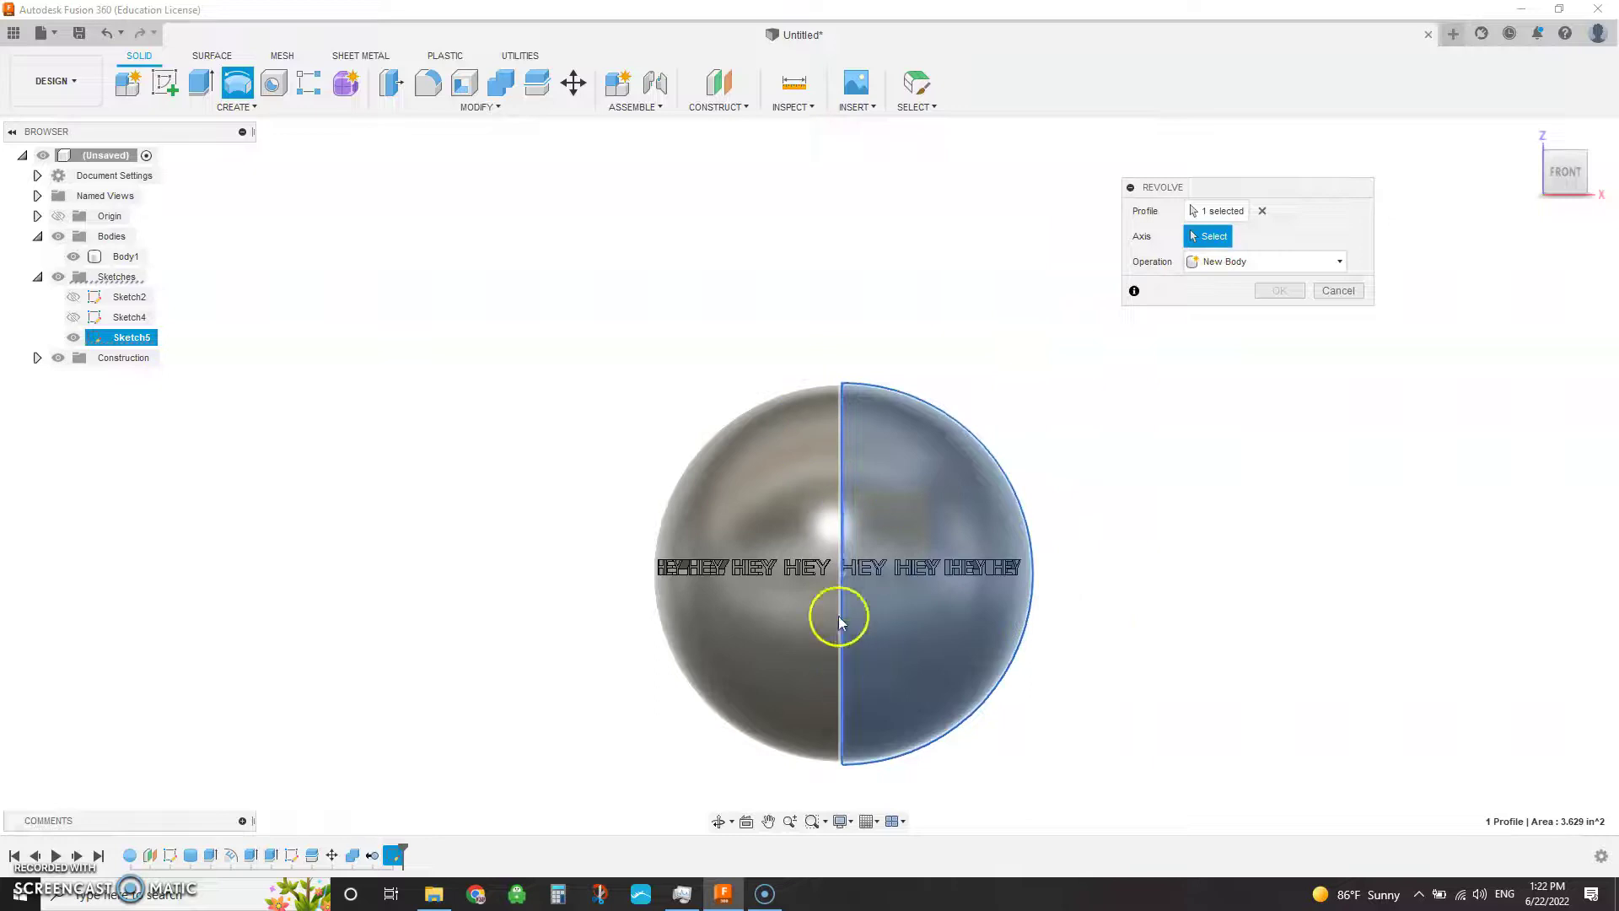
{"action": "left_click", "coordinate": [840, 498]}
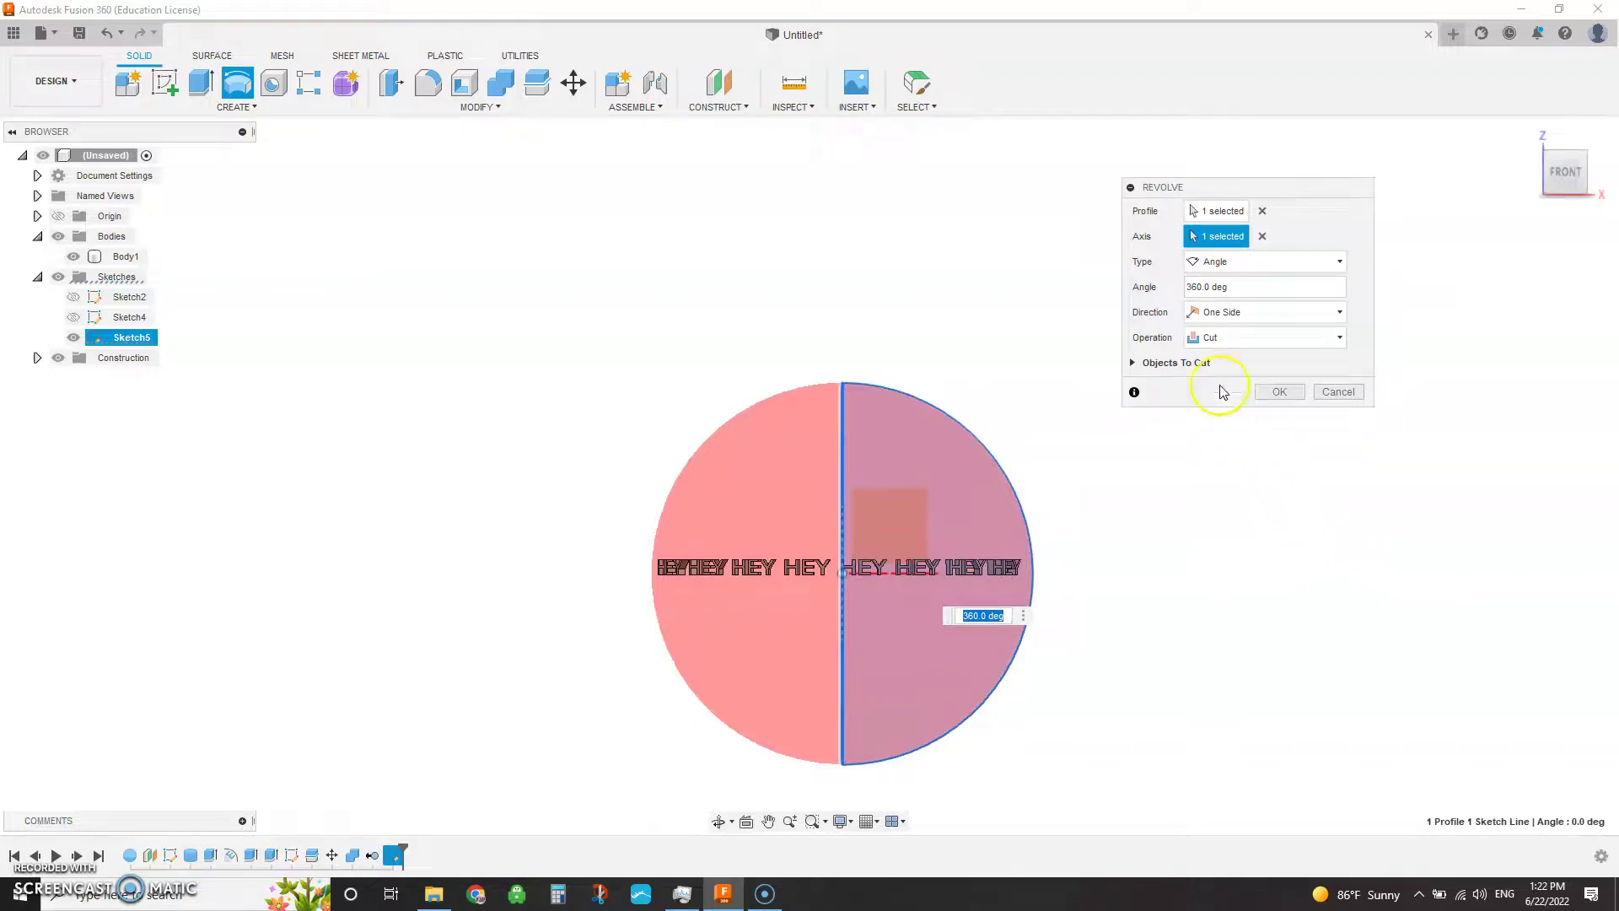
{"action": "left_click", "coordinate": [1217, 337]}
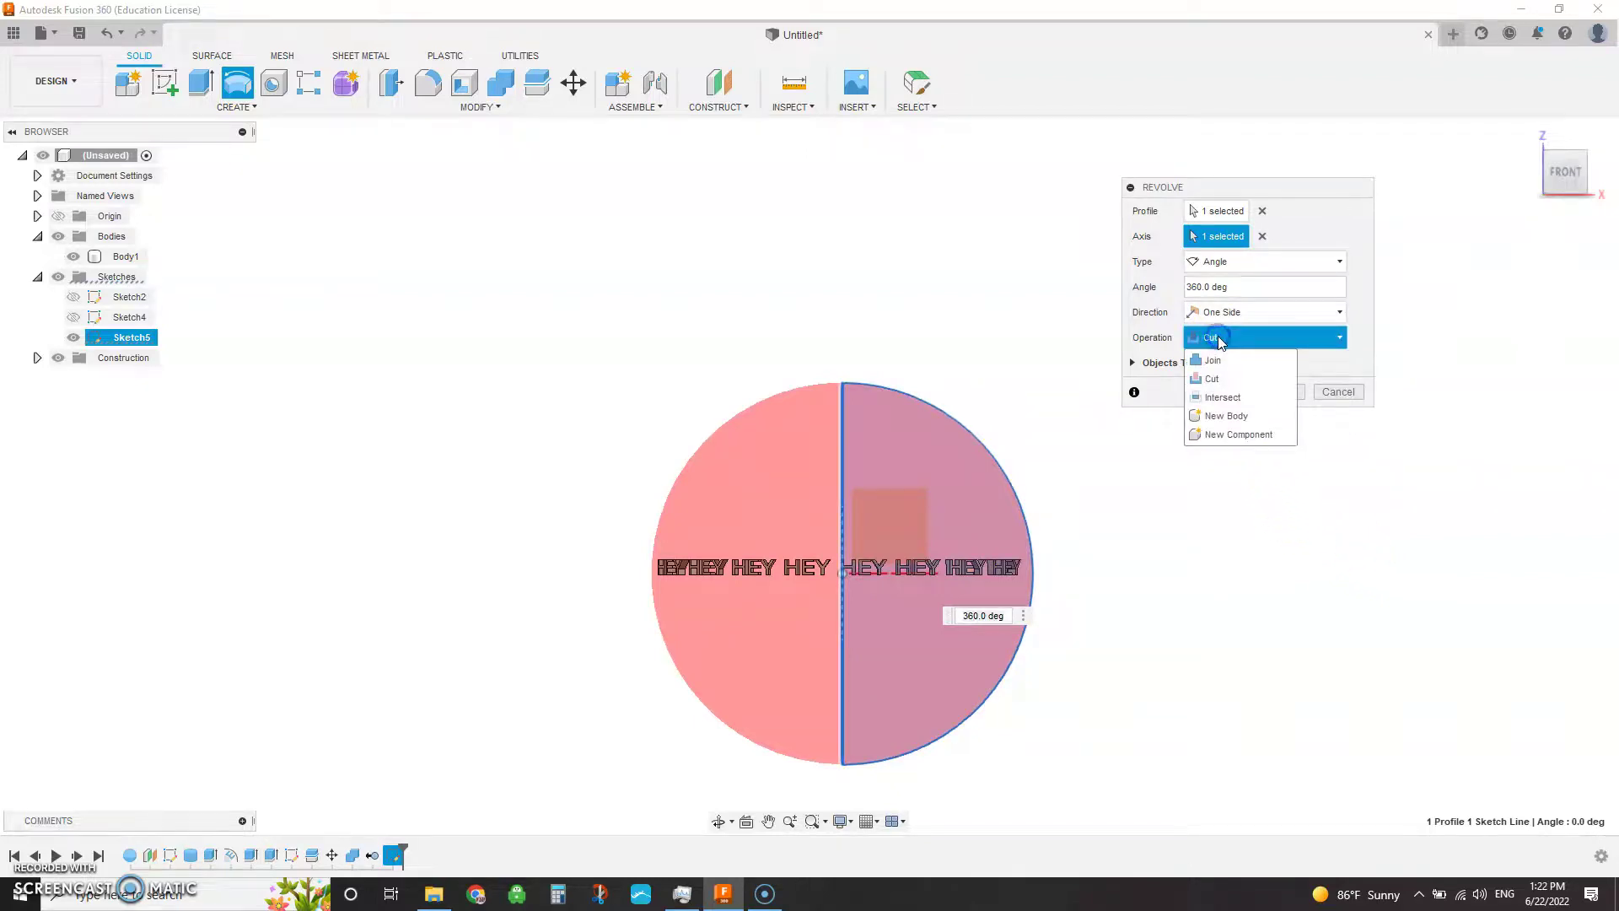
{"action": "left_click", "coordinate": [1243, 417]}
{"action": "left_click", "coordinate": [1281, 368]}
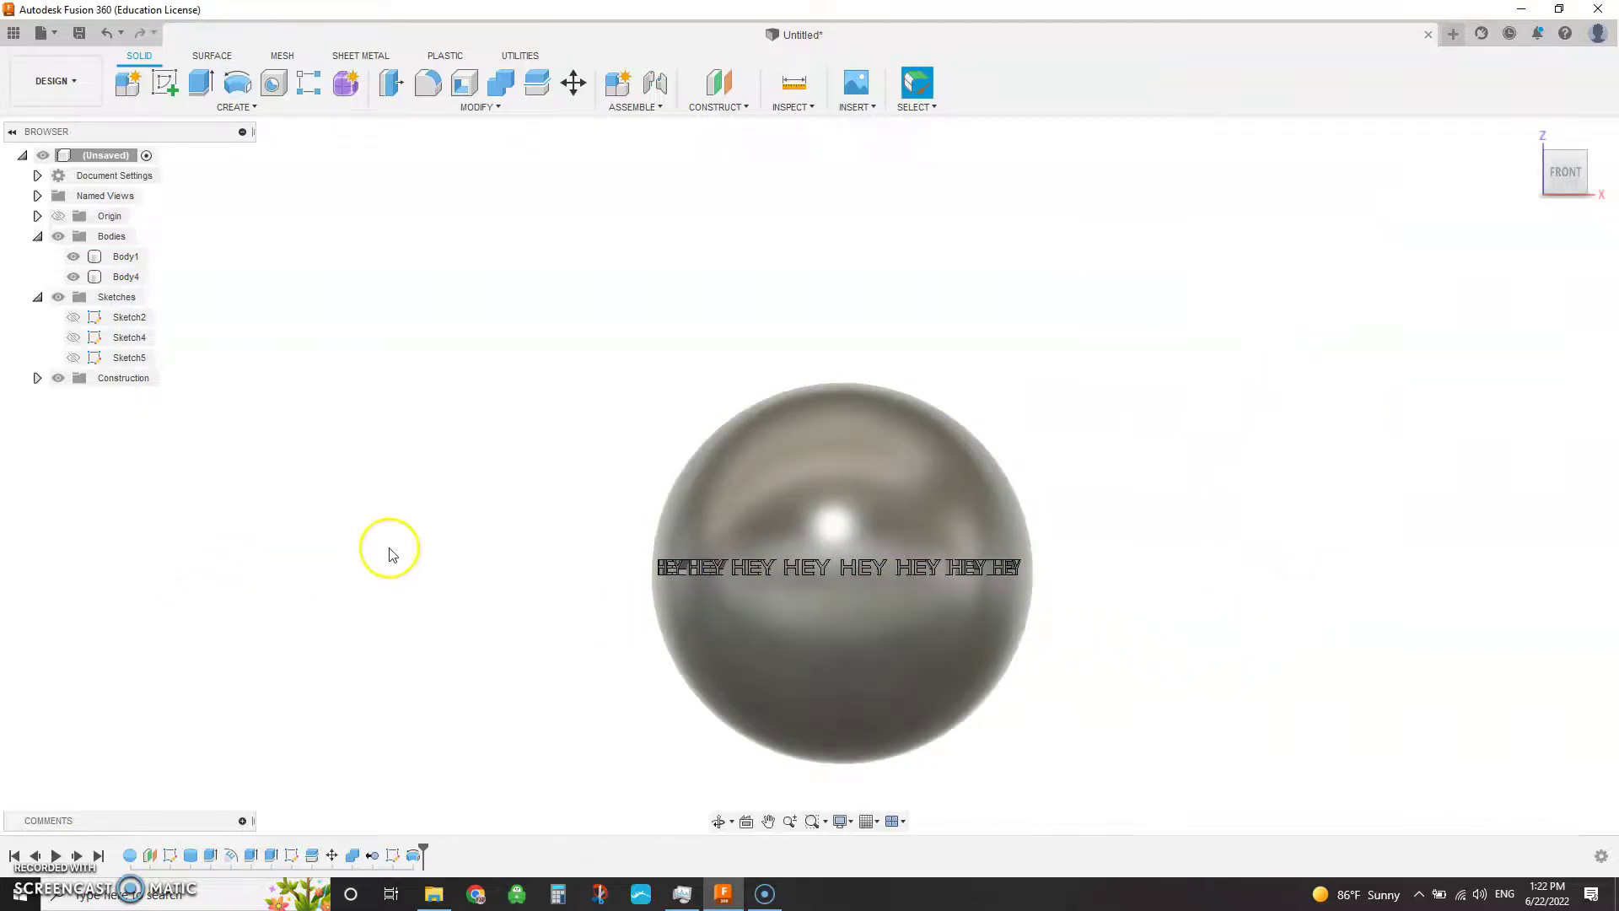
Step: Hide and reshow Body1 to compare it with the new Body4 sphere
{"action": "left_click", "coordinate": [74, 258]}
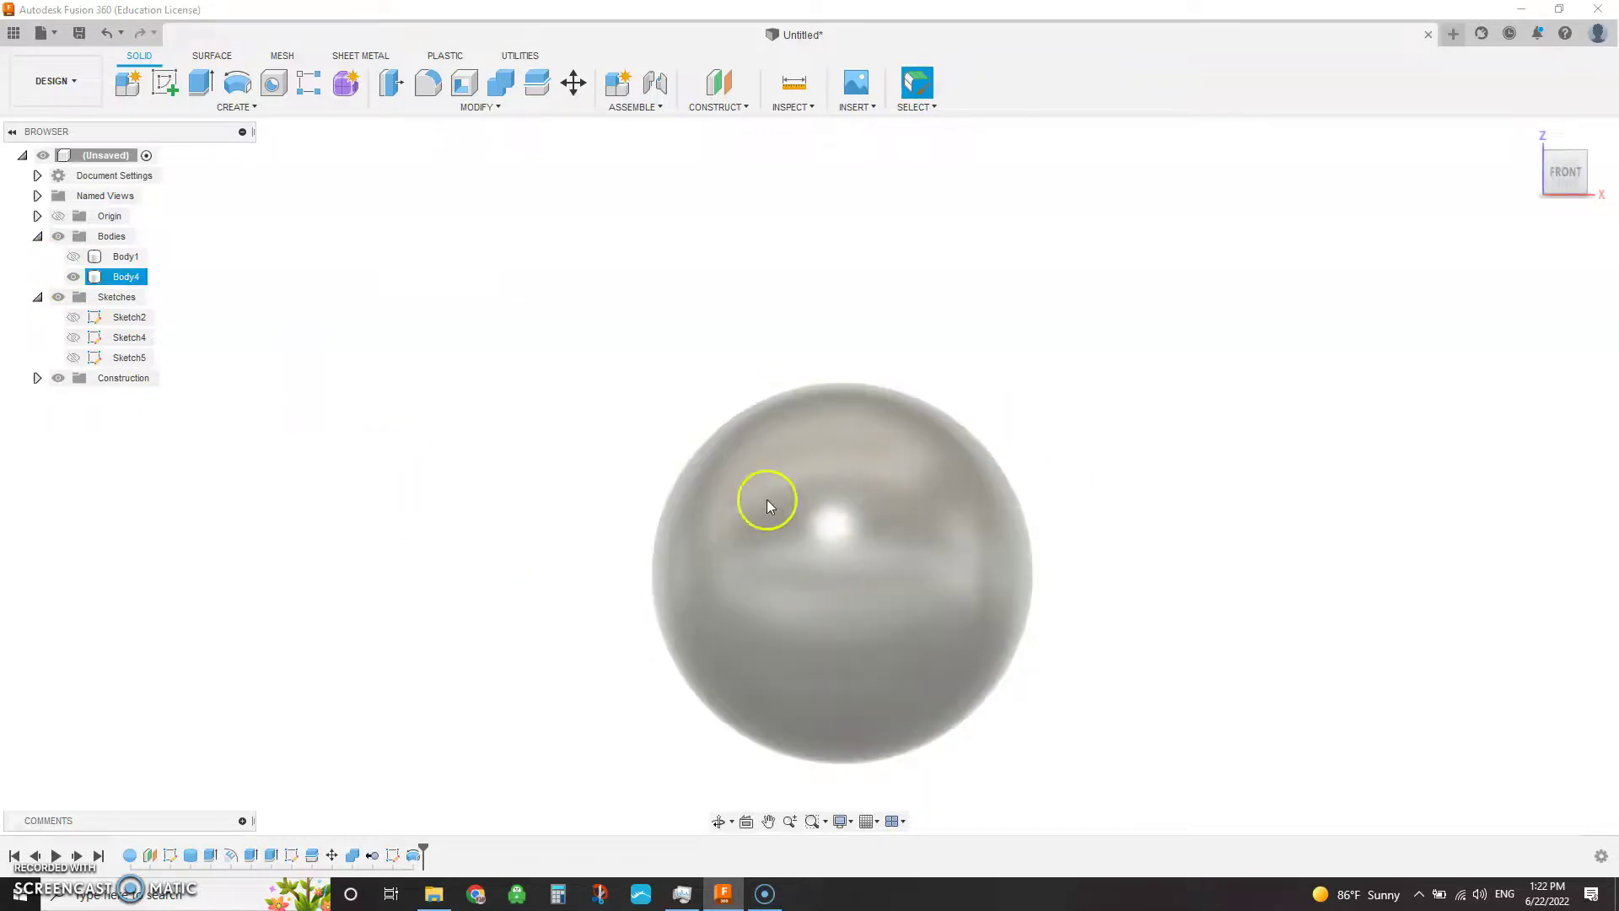
{"action": "left_click", "coordinate": [73, 256]}
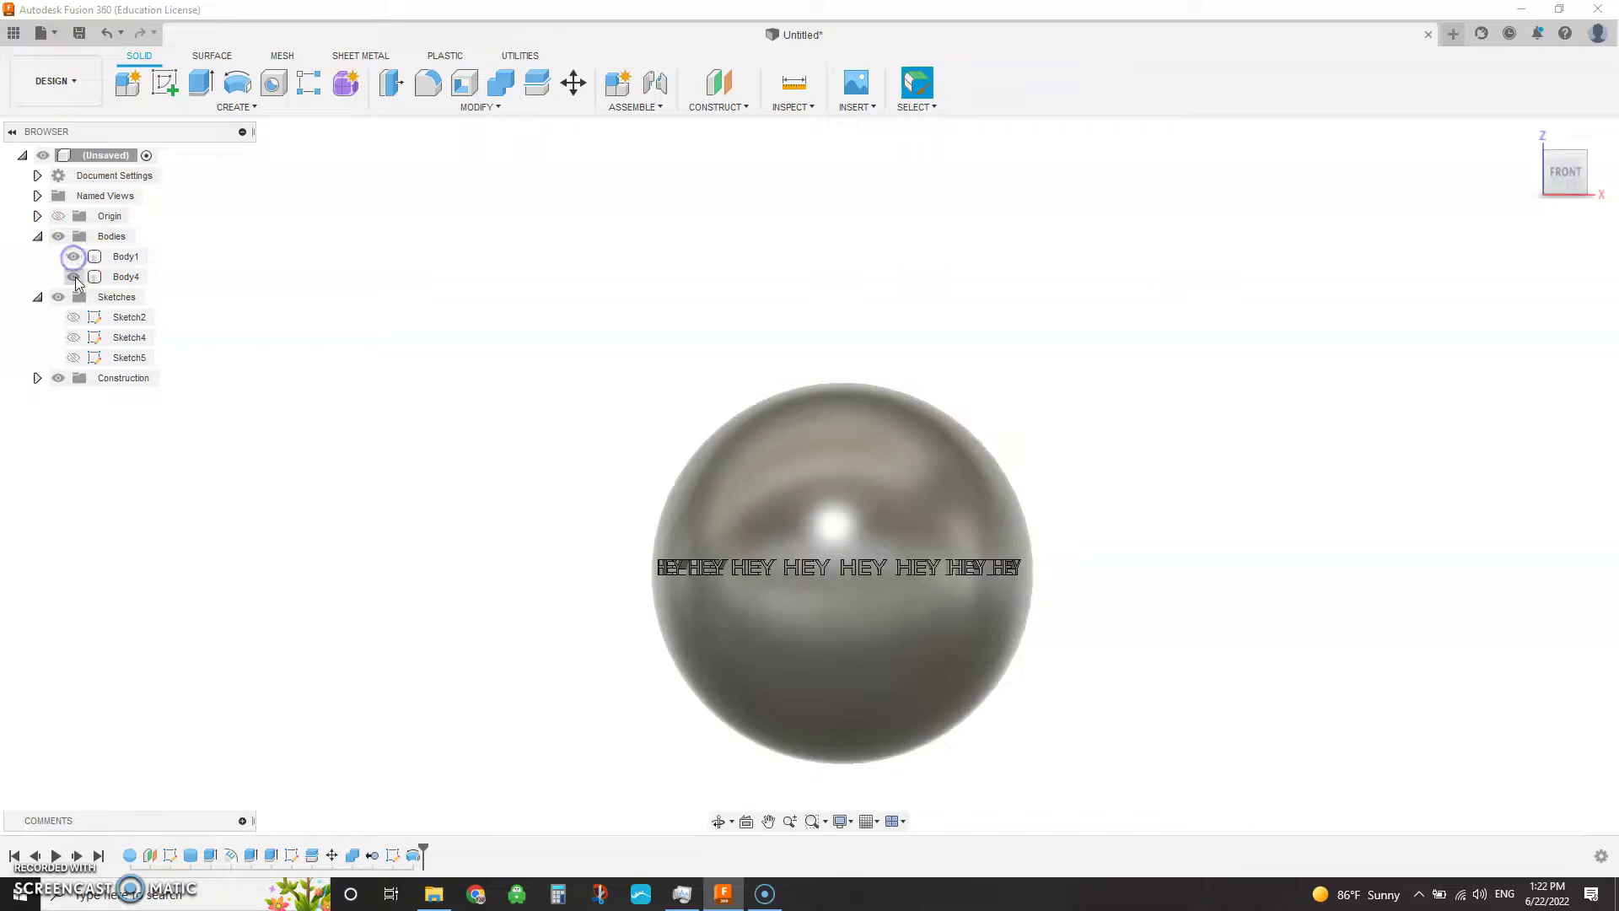
{"action": "left_click", "coordinate": [73, 277]}
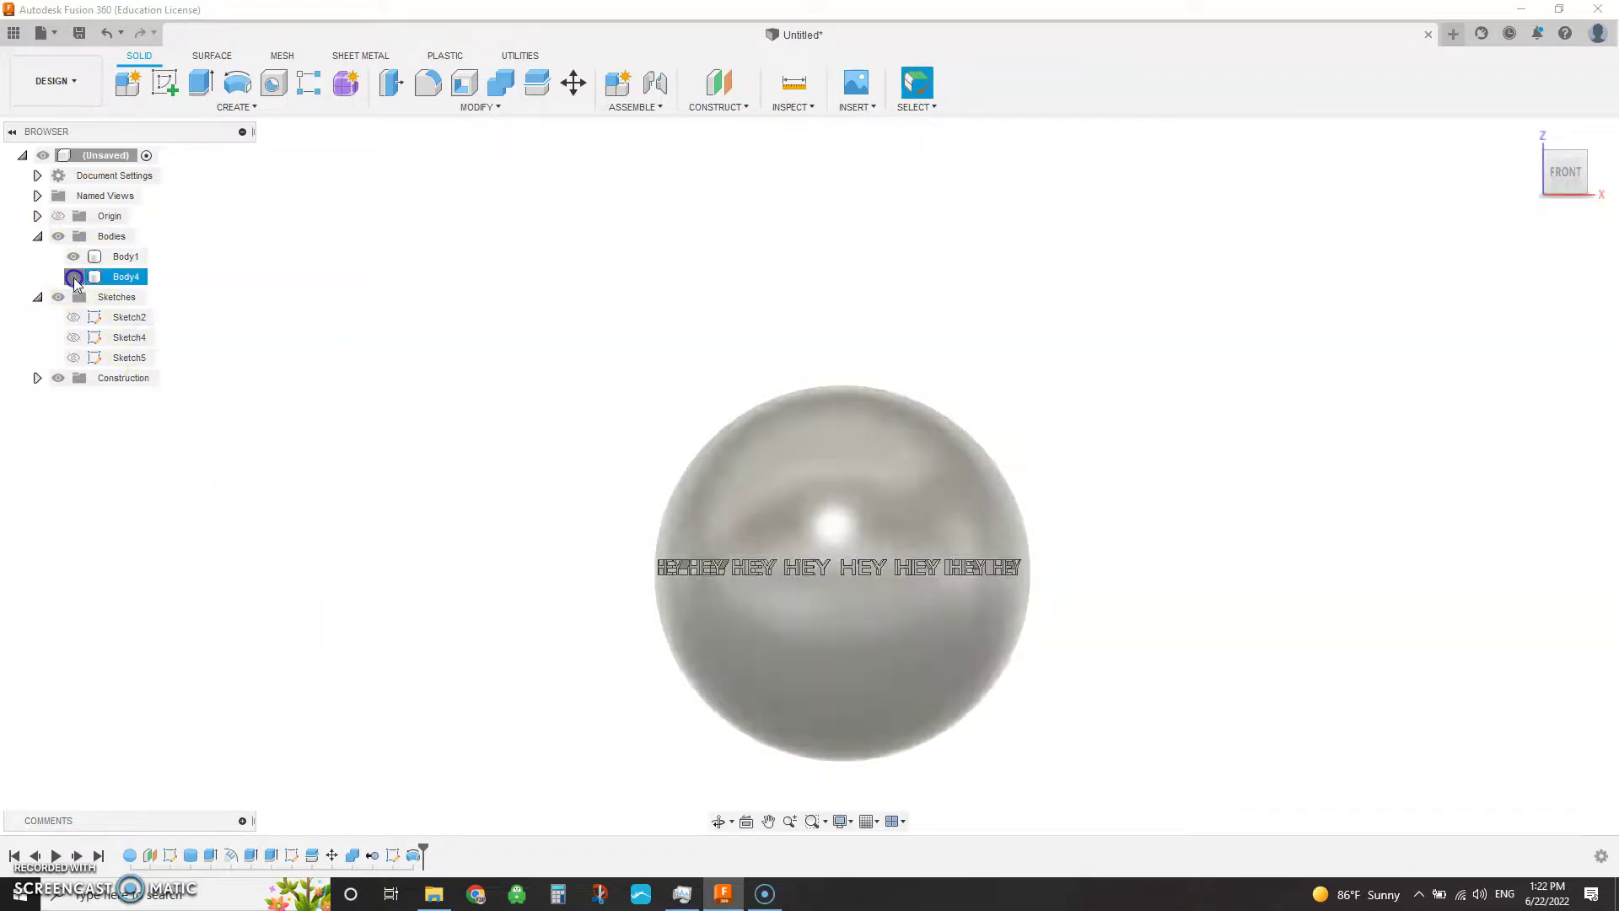
{"action": "left_click", "coordinate": [389, 509]}
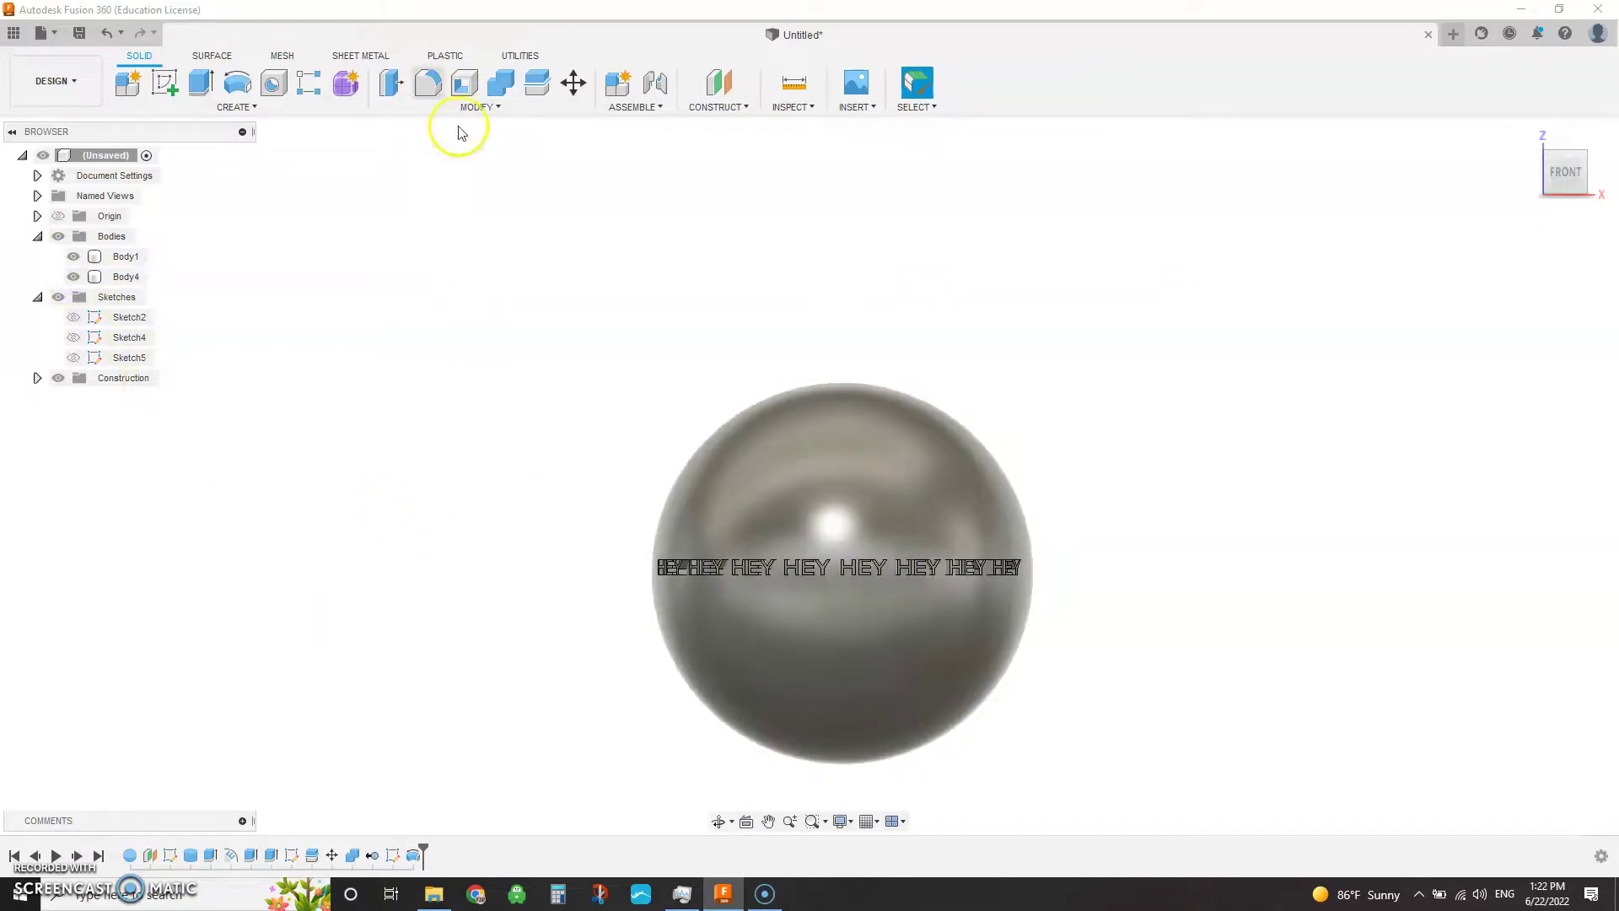
Step: Split Body1 using Body4 as the splitting tool
{"action": "left_click", "coordinate": [544, 85]}
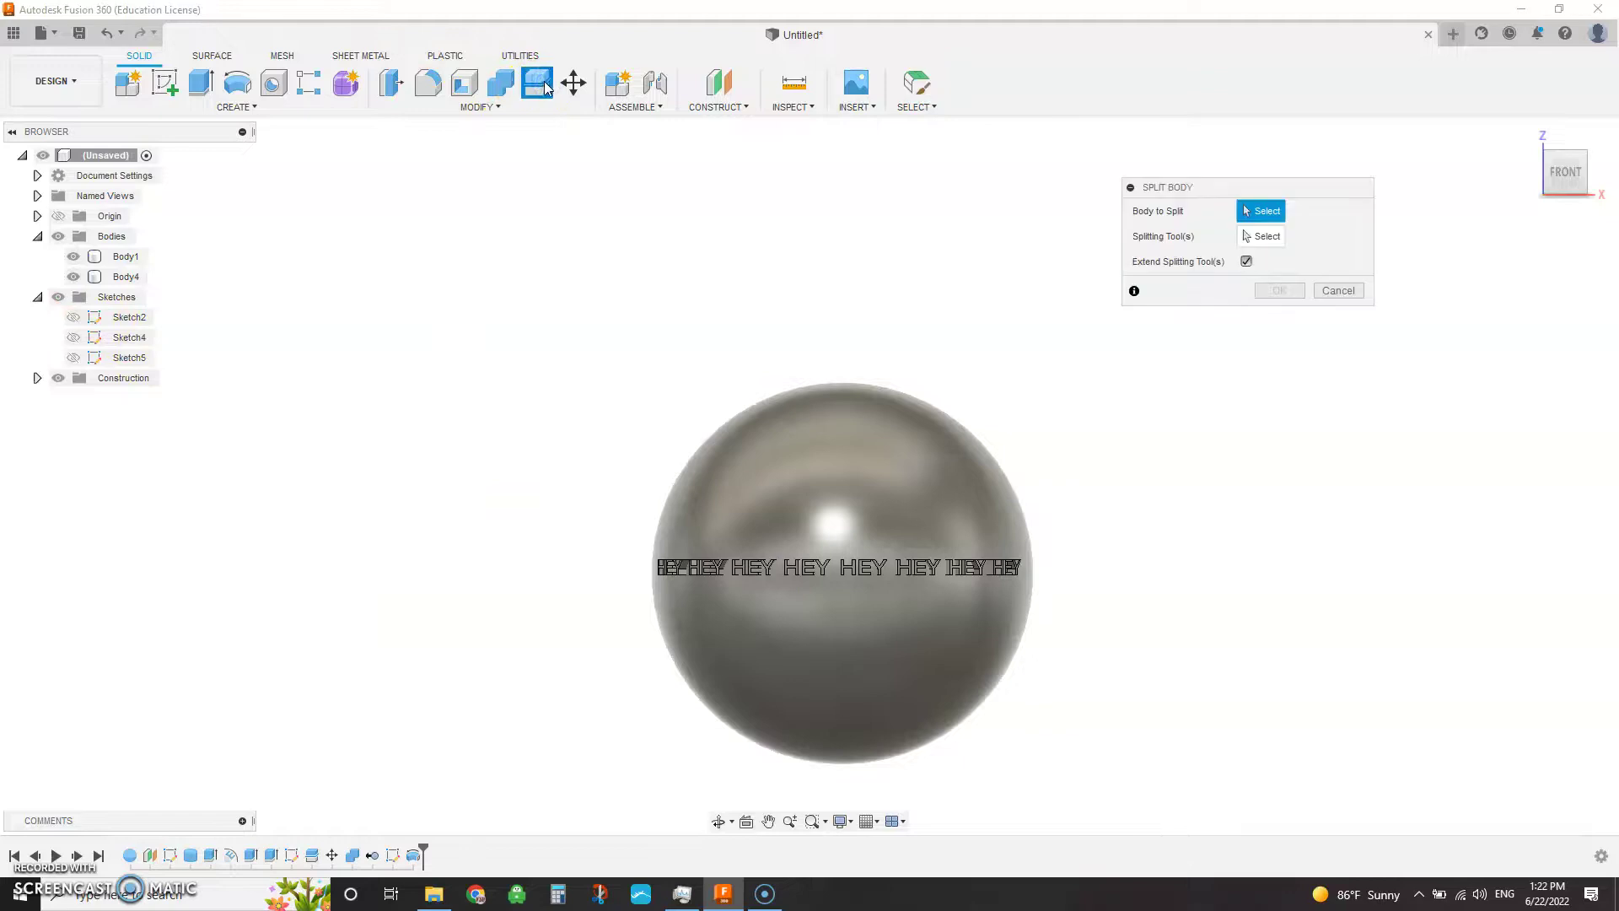
{"action": "left_click", "coordinate": [125, 257]}
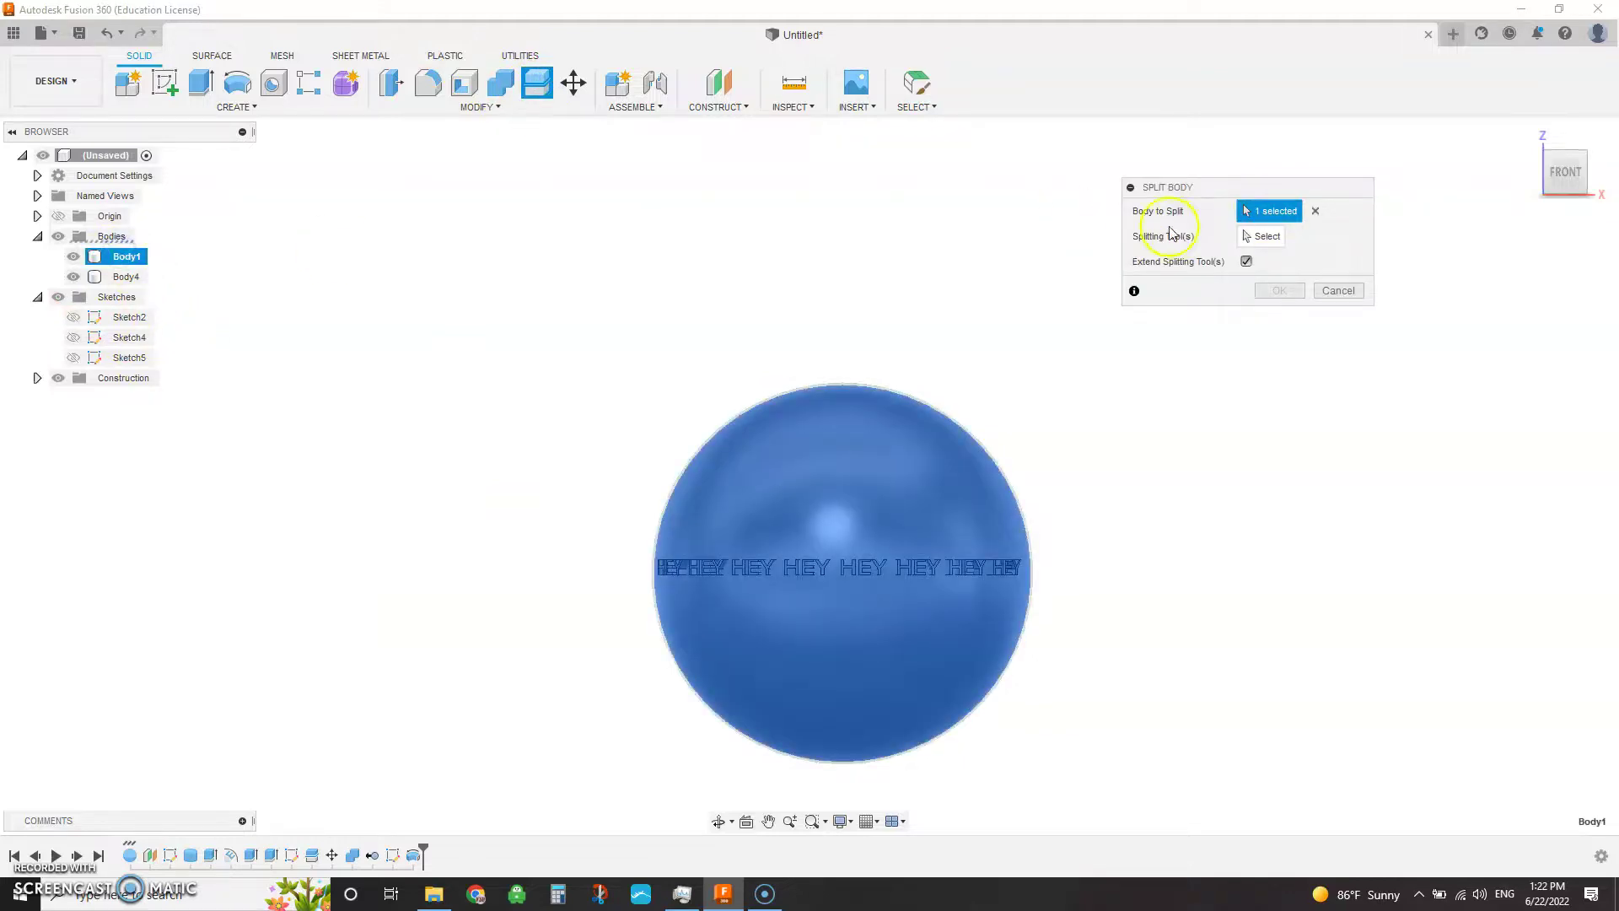
{"action": "left_click", "coordinate": [1261, 237]}
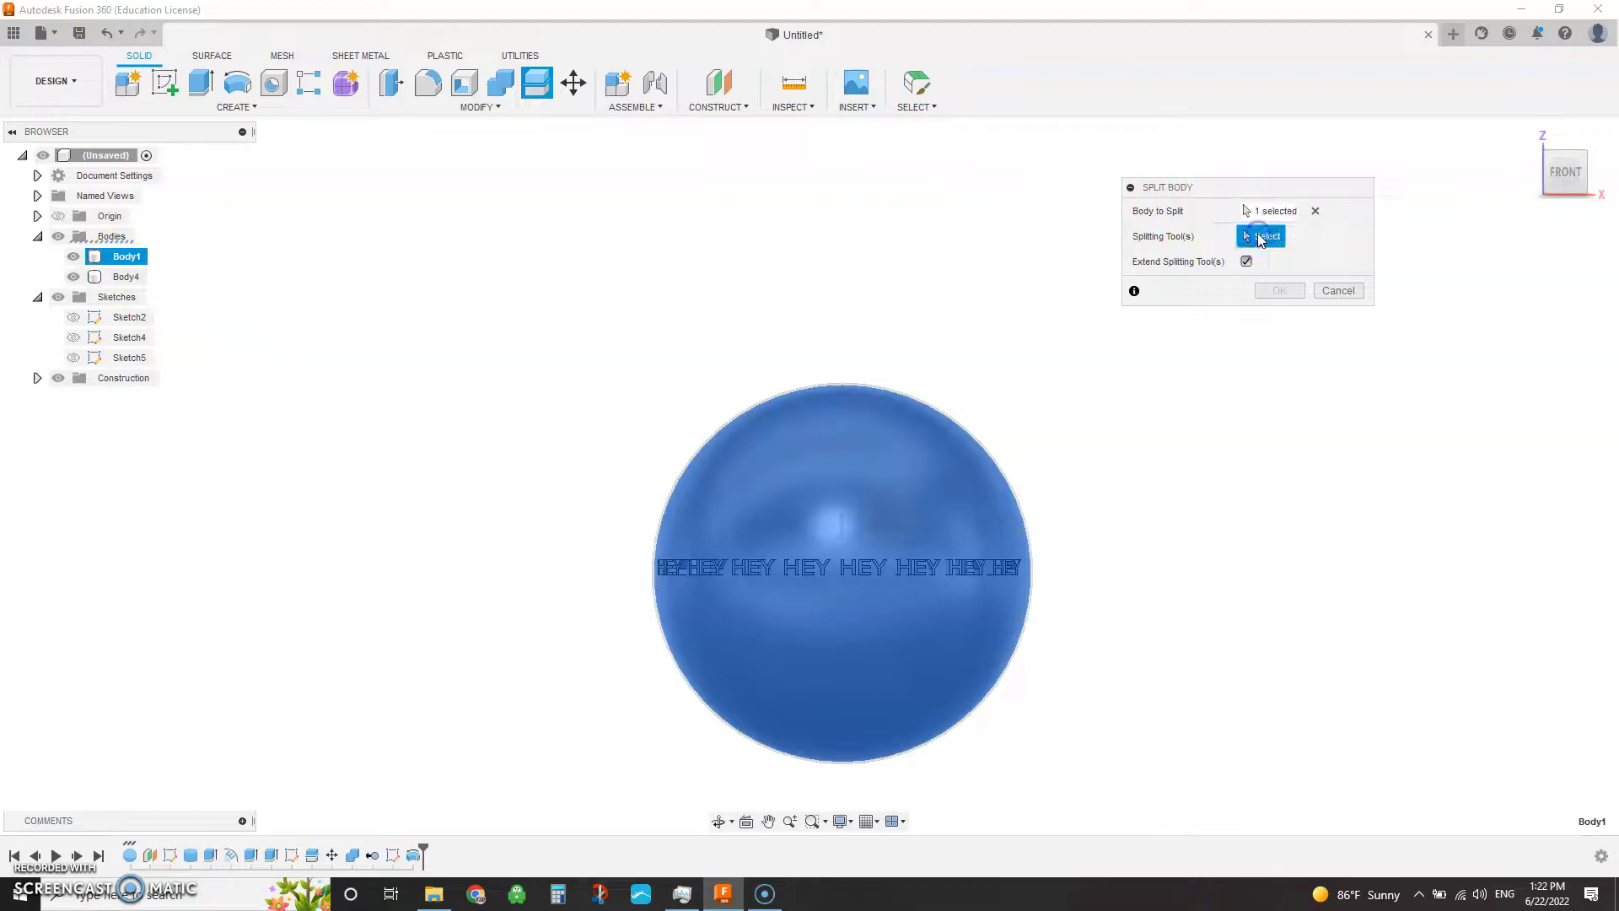
{"action": "left_click", "coordinate": [127, 278]}
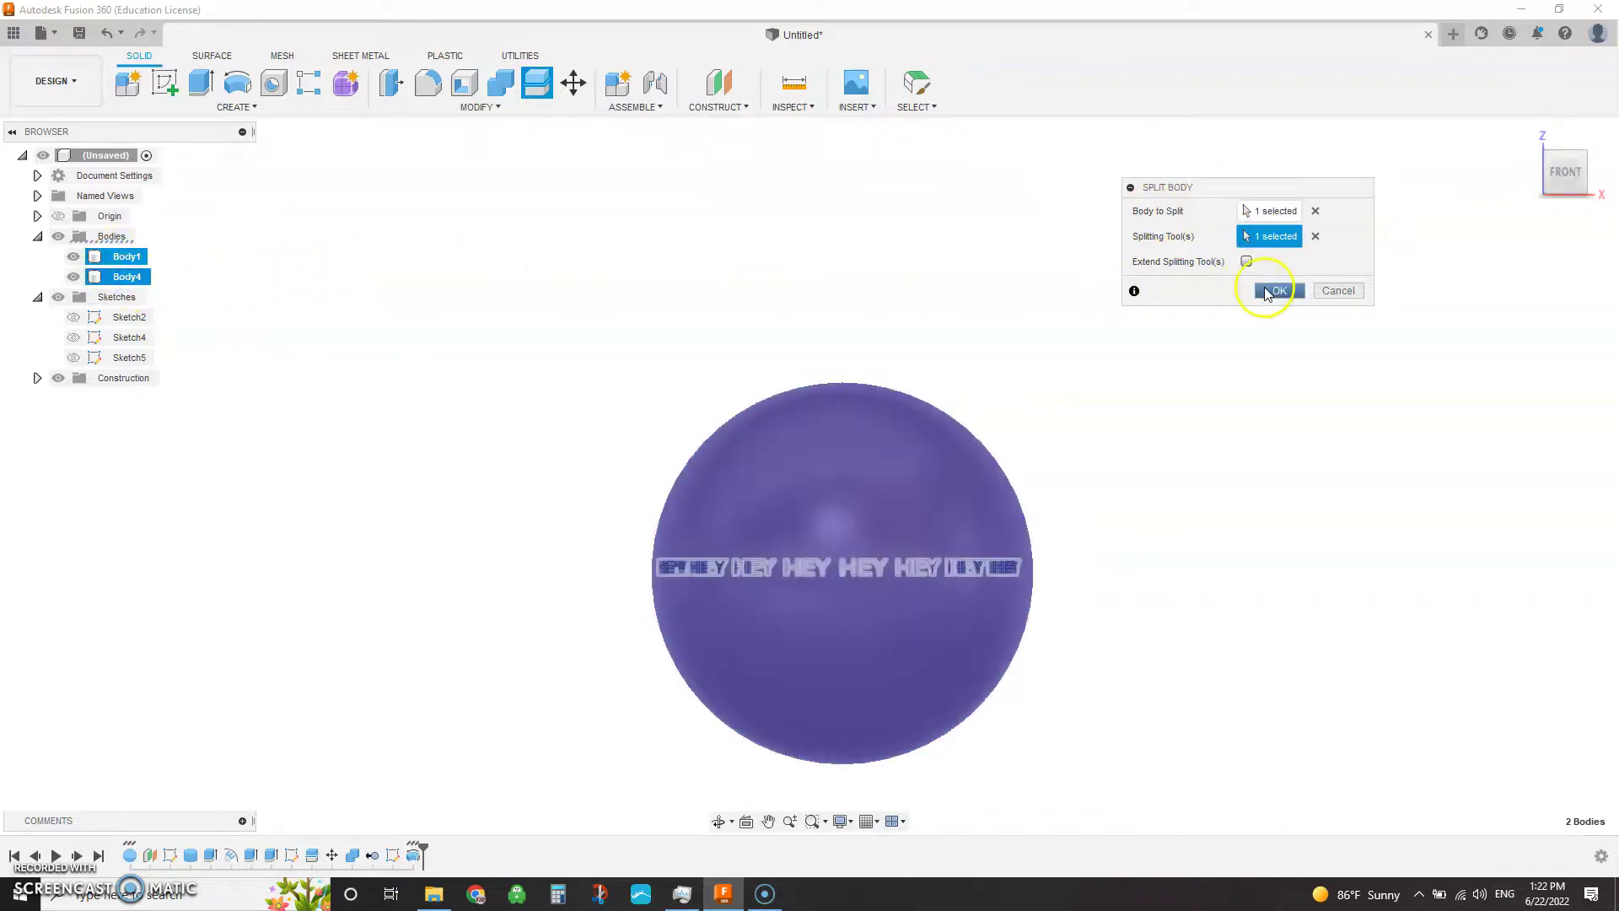
{"action": "left_click", "coordinate": [1274, 291]}
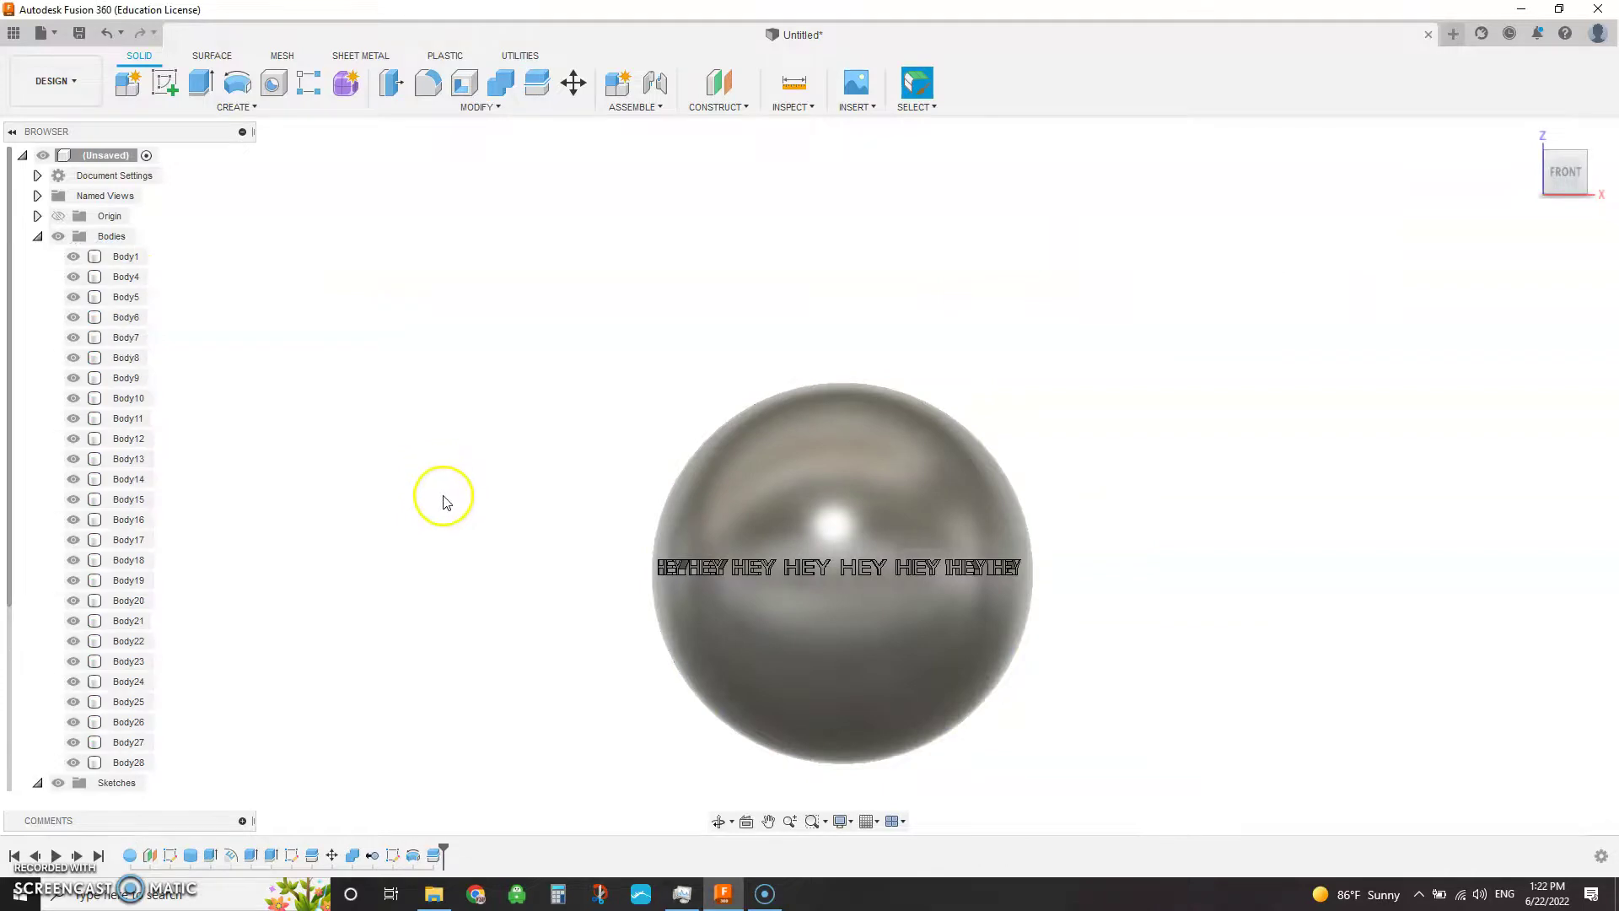
Step: Hide the split-off bodies Body4 through Body16 in the browser
{"action": "scroll", "coordinate": [446, 502], "scroll_direction": "down", "scroll_amount": 2}
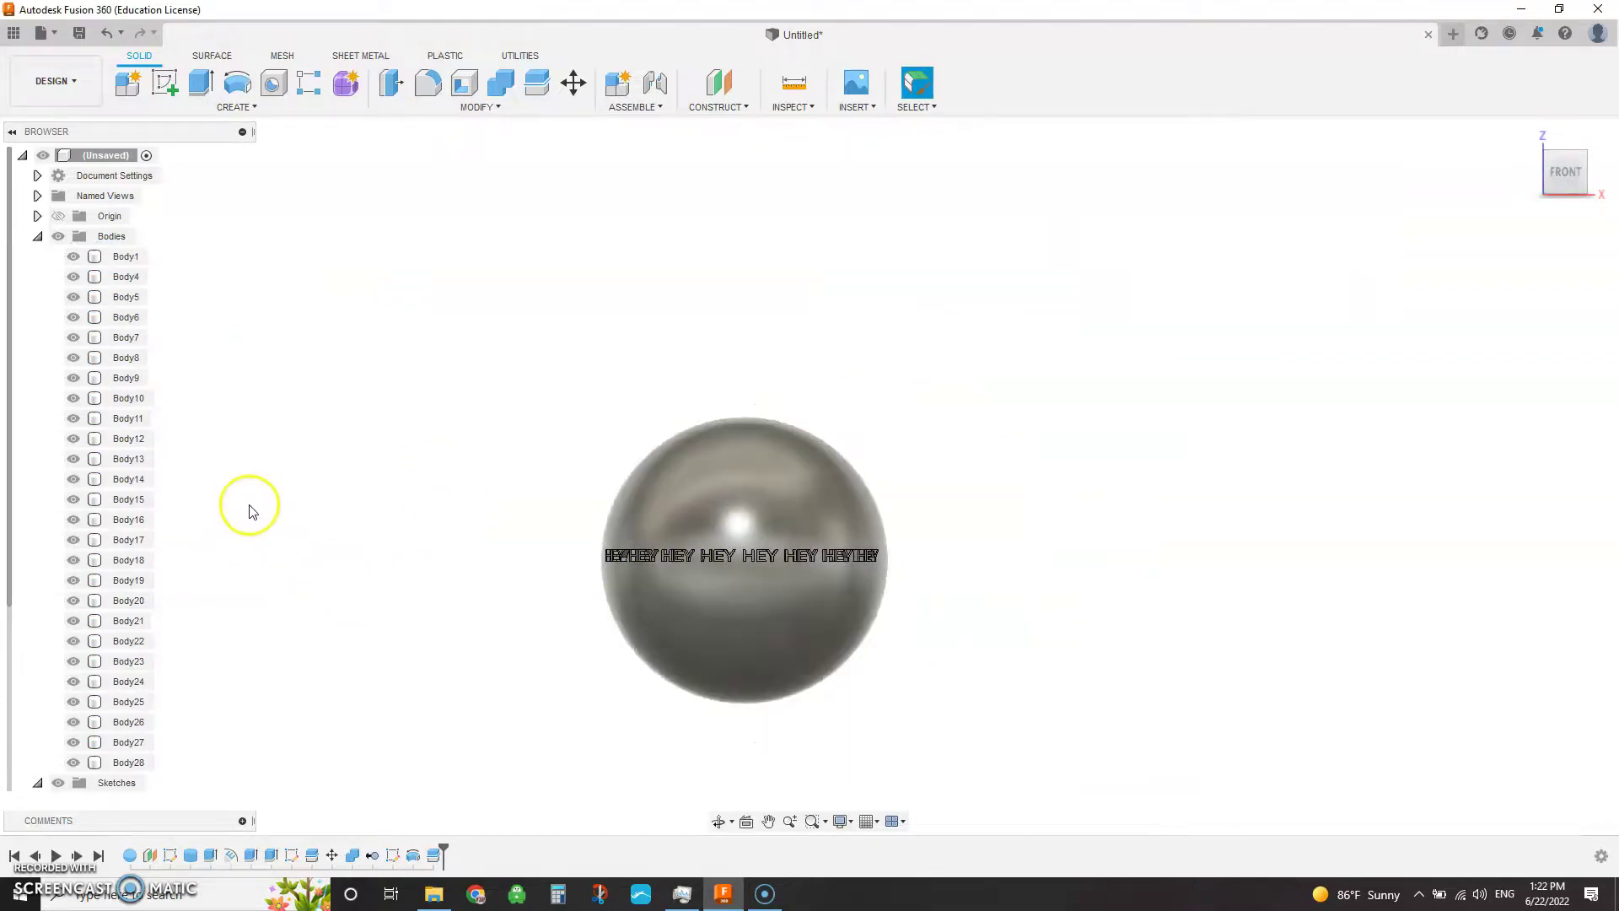
{"action": "left_click", "coordinate": [73, 277]}
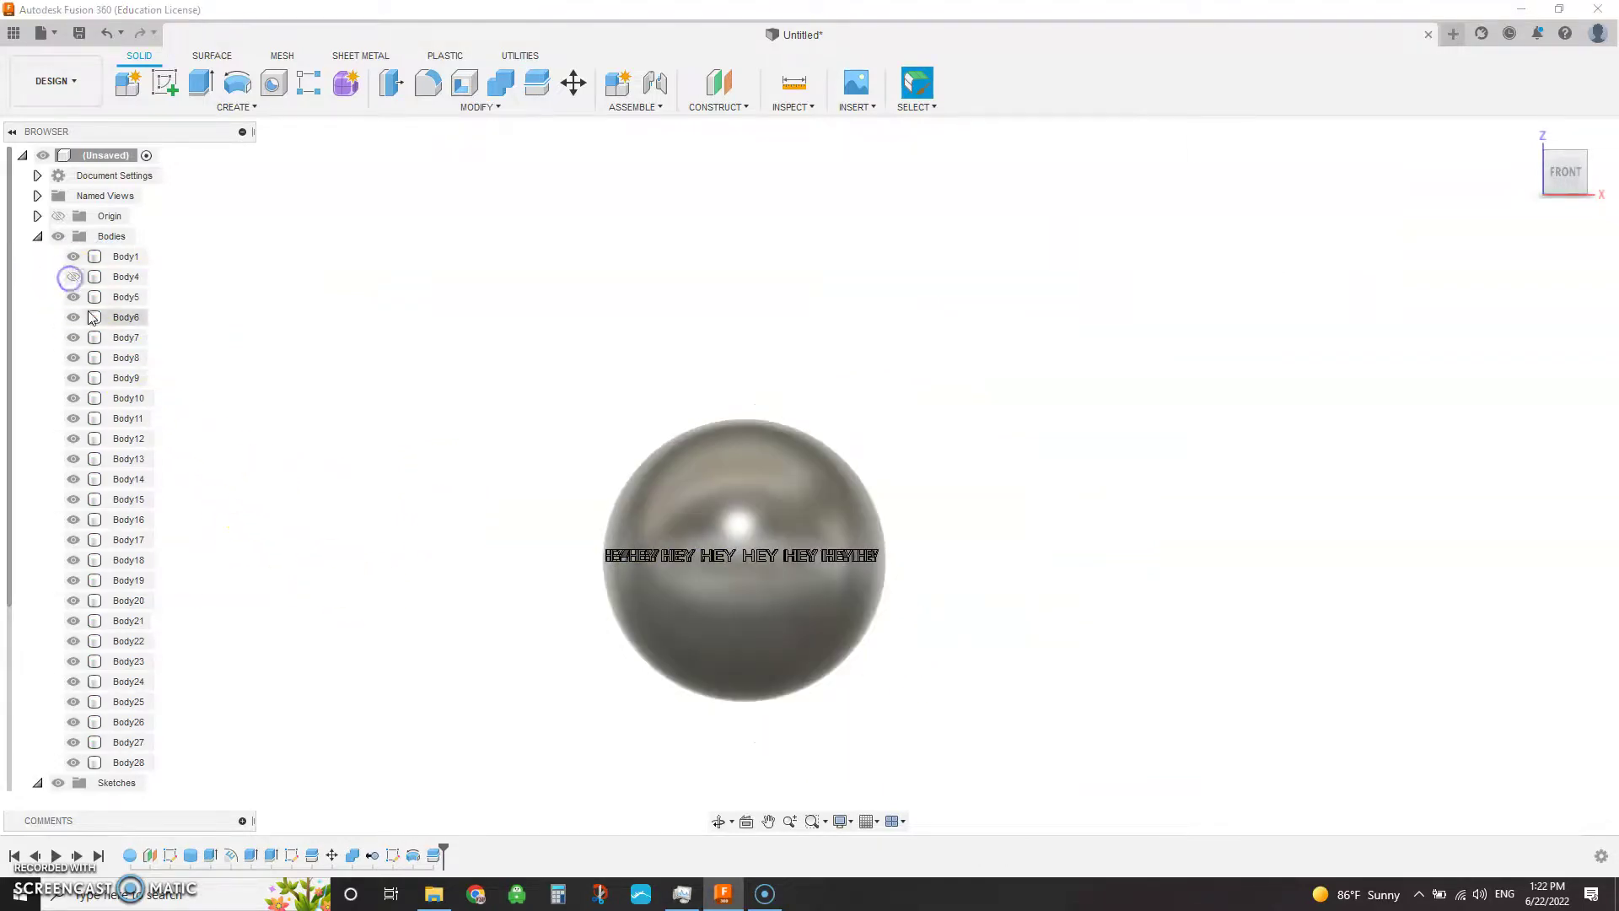
{"action": "left_click", "coordinate": [74, 297]}
{"action": "left_click", "coordinate": [73, 317]}
{"action": "left_click", "coordinate": [74, 337]}
{"action": "left_click", "coordinate": [74, 358]}
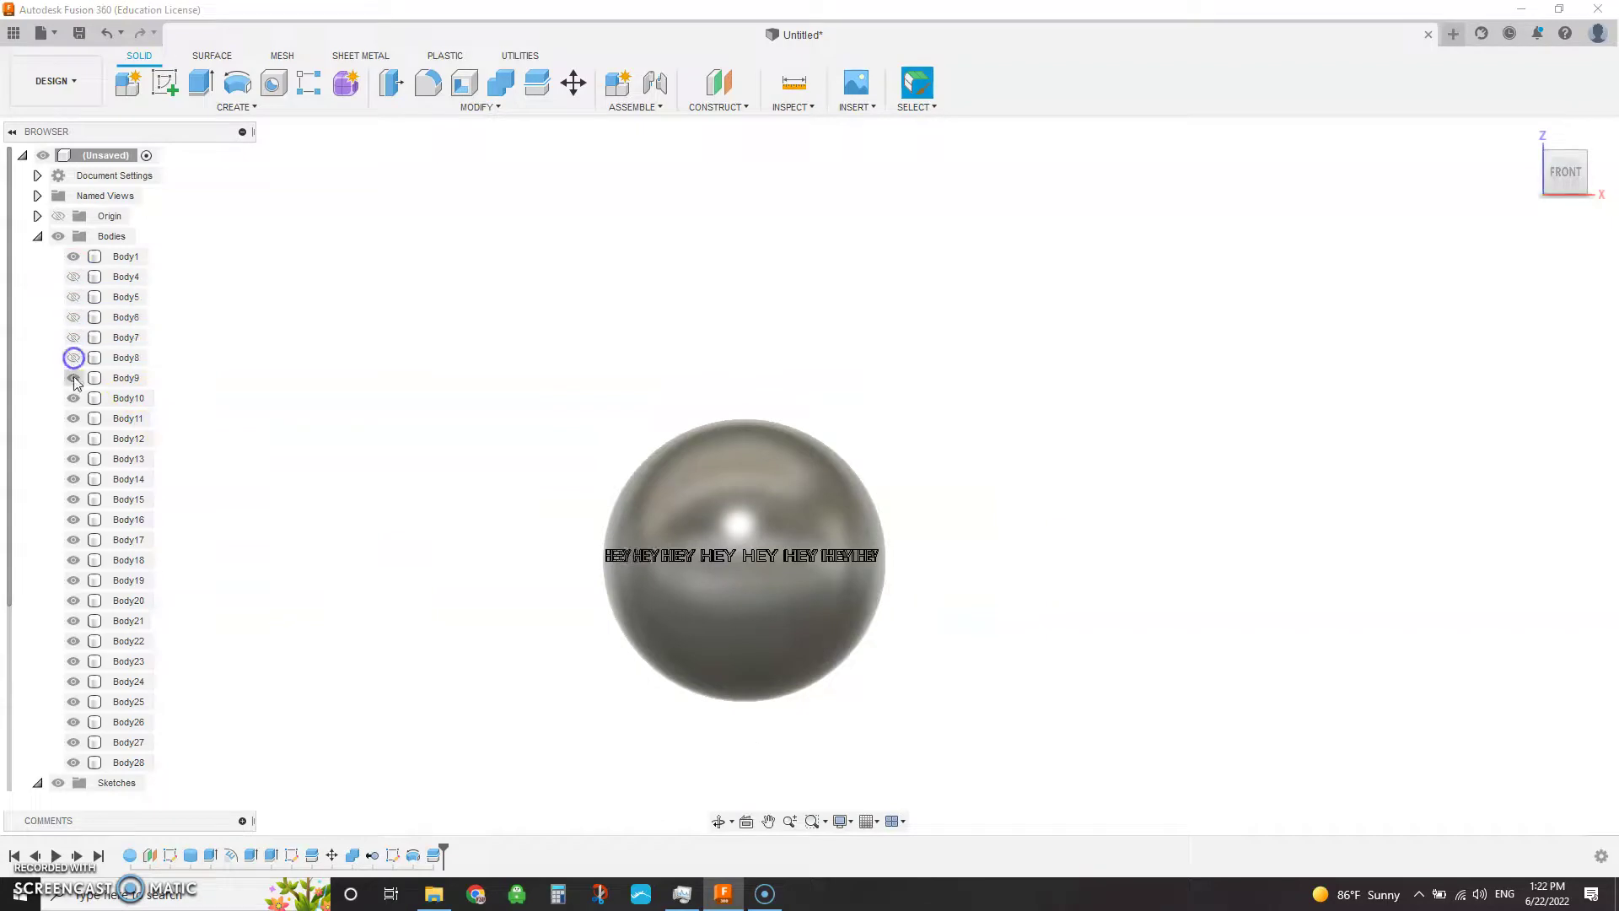
{"action": "left_click", "coordinate": [74, 378]}
{"action": "left_click", "coordinate": [73, 398]}
{"action": "left_click", "coordinate": [73, 419]}
{"action": "left_click", "coordinate": [73, 438]}
{"action": "left_click", "coordinate": [73, 459]}
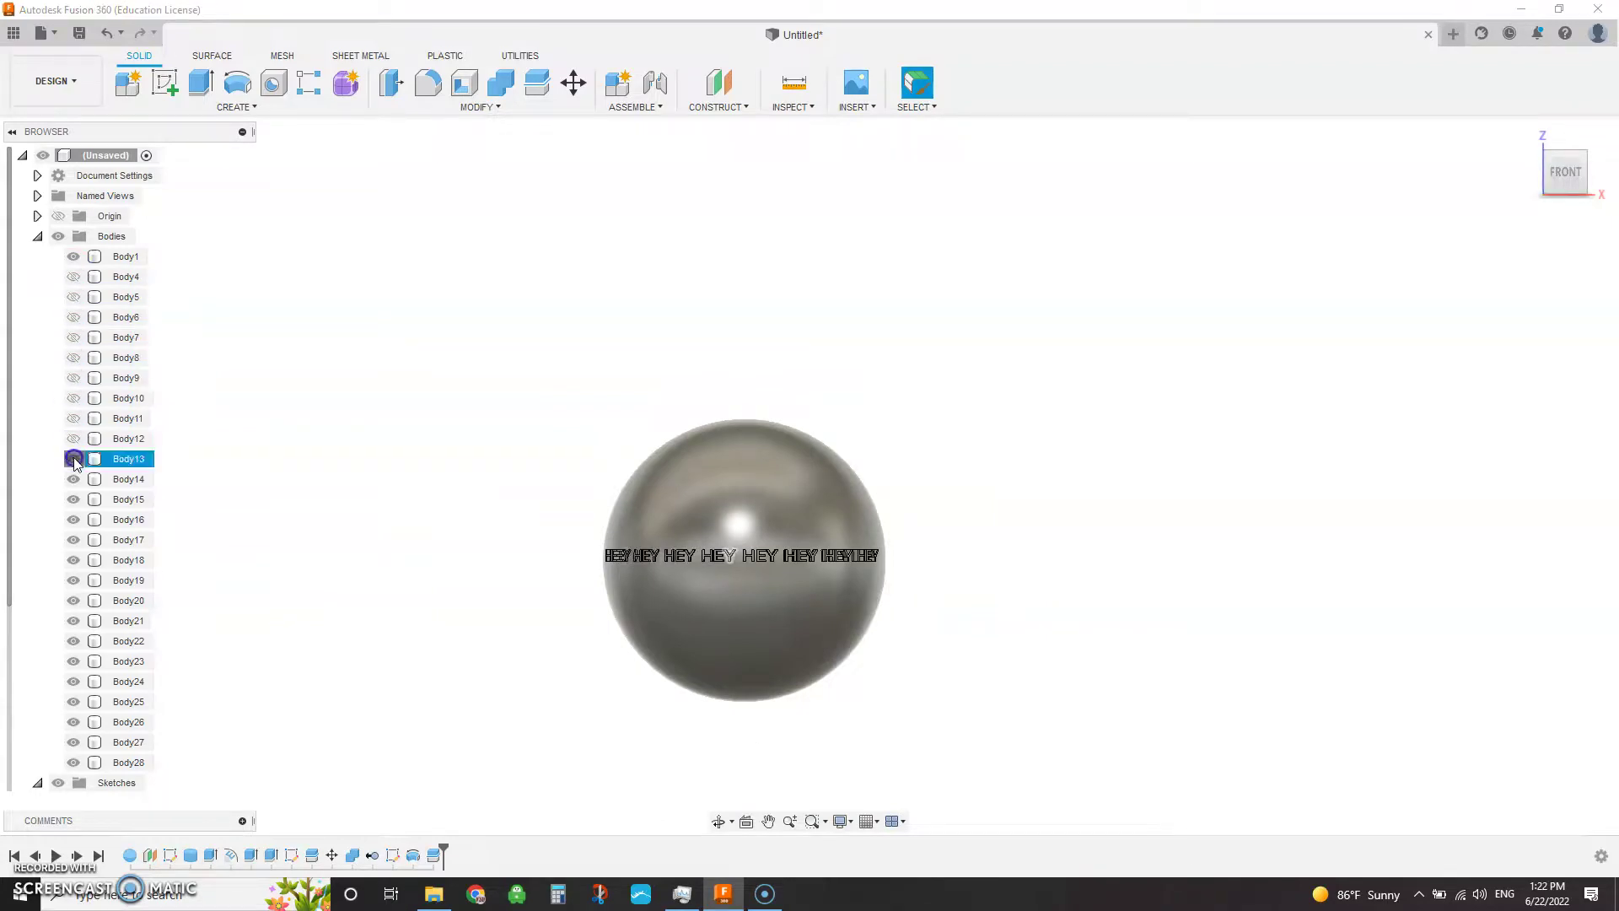
{"action": "left_click", "coordinate": [74, 479]}
{"action": "left_click", "coordinate": [73, 499]}
{"action": "left_click", "coordinate": [73, 519]}
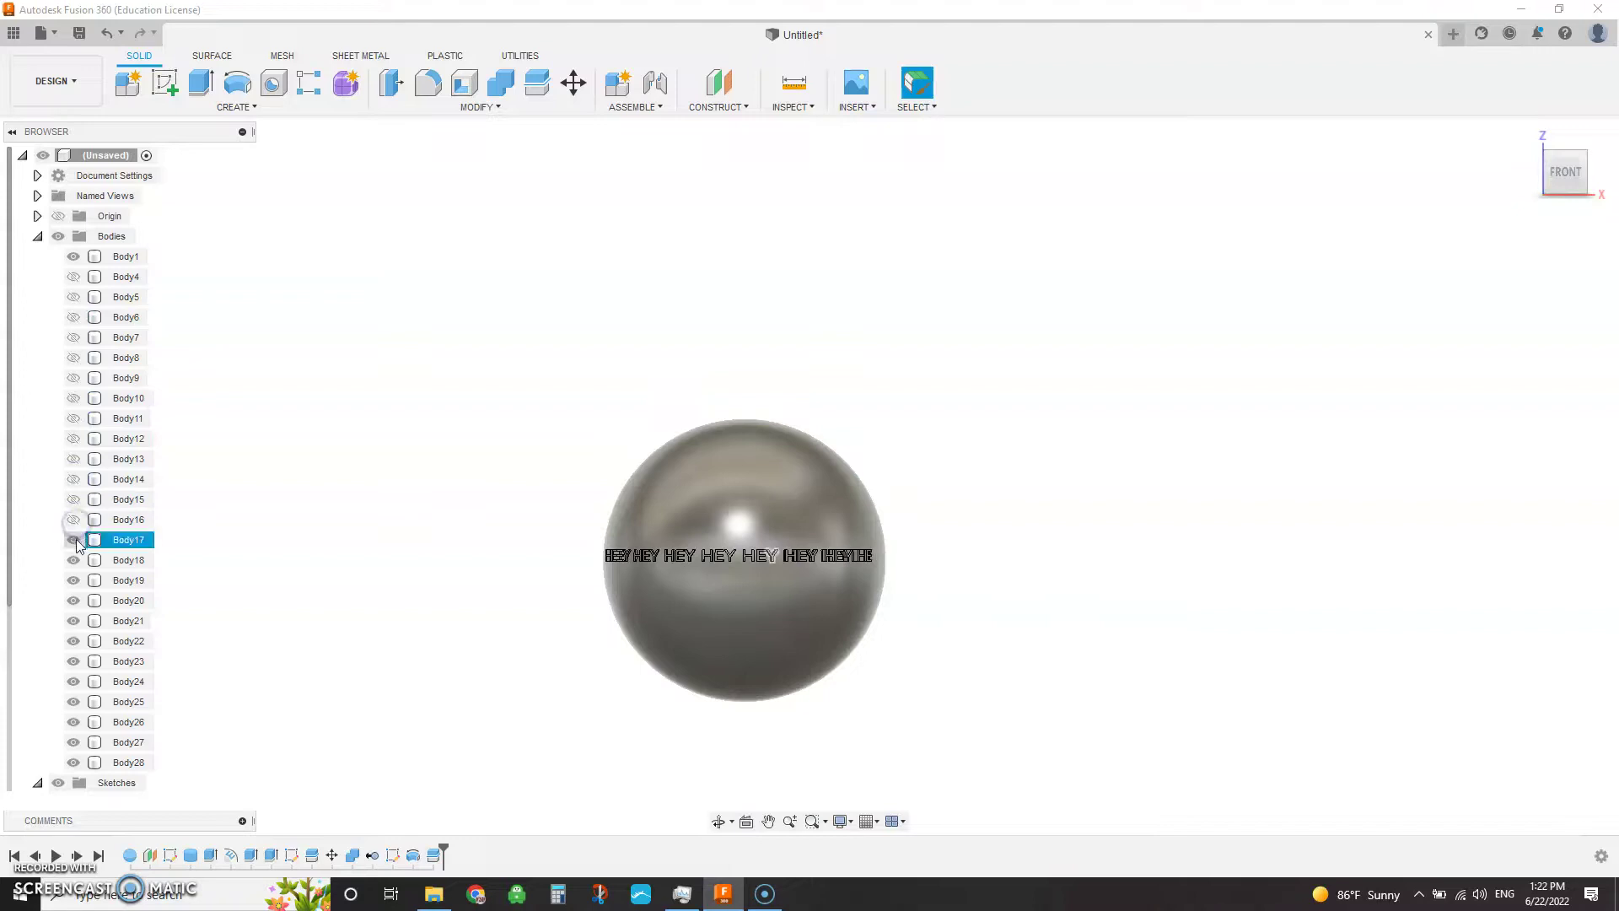
Step: Hide the remaining split-off bodies up to Body28, leaving only the lettered sphere visible
{"action": "left_click", "coordinate": [73, 560]}
{"action": "left_click", "coordinate": [73, 601]}
{"action": "left_click", "coordinate": [73, 641]}
{"action": "left_click", "coordinate": [74, 662]}
{"action": "left_click", "coordinate": [74, 681]}
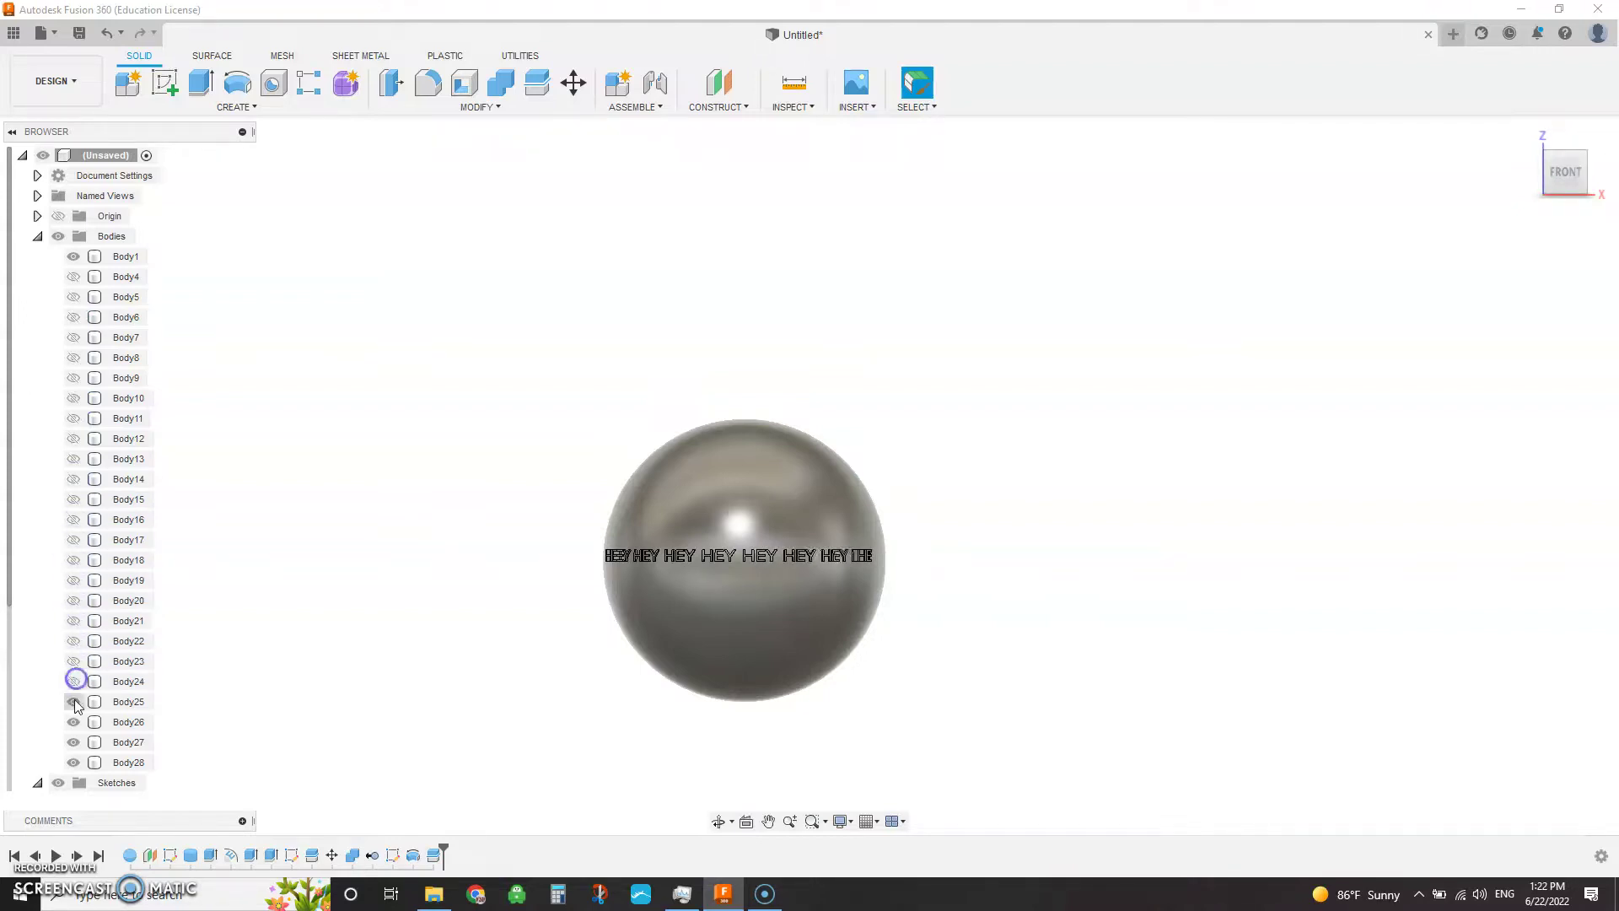
{"action": "left_click", "coordinate": [73, 722]}
{"action": "left_click", "coordinate": [73, 763]}
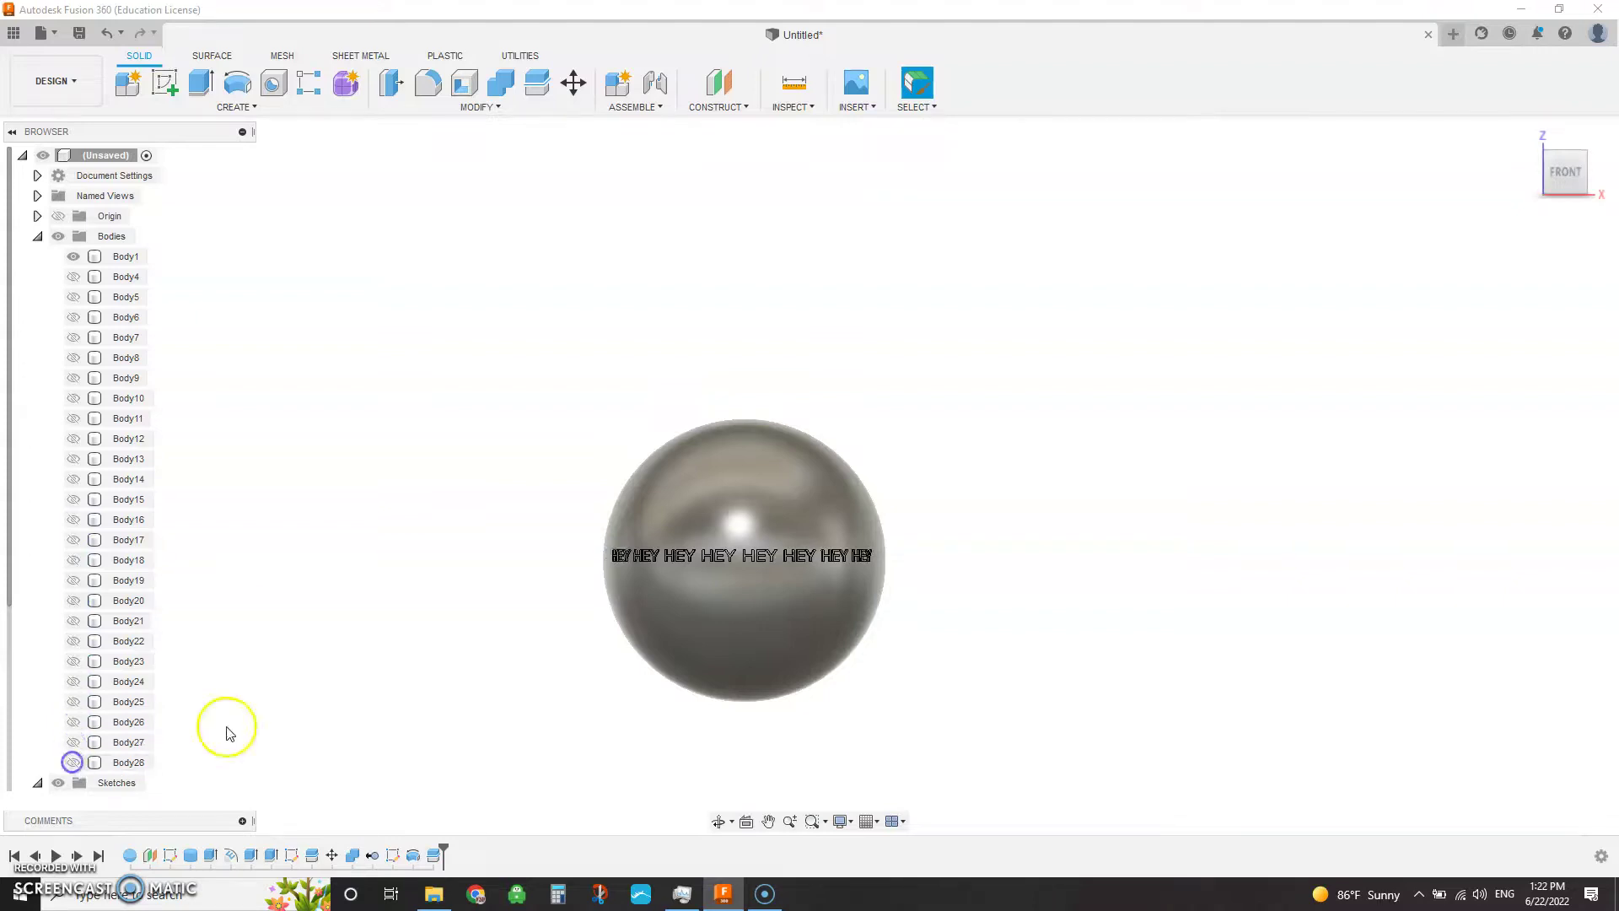
{"action": "scroll", "coordinate": [624, 615], "scroll_direction": "down", "scroll_amount": 3}
{"action": "scroll", "coordinate": [698, 674], "scroll_direction": "down", "scroll_amount": 3}
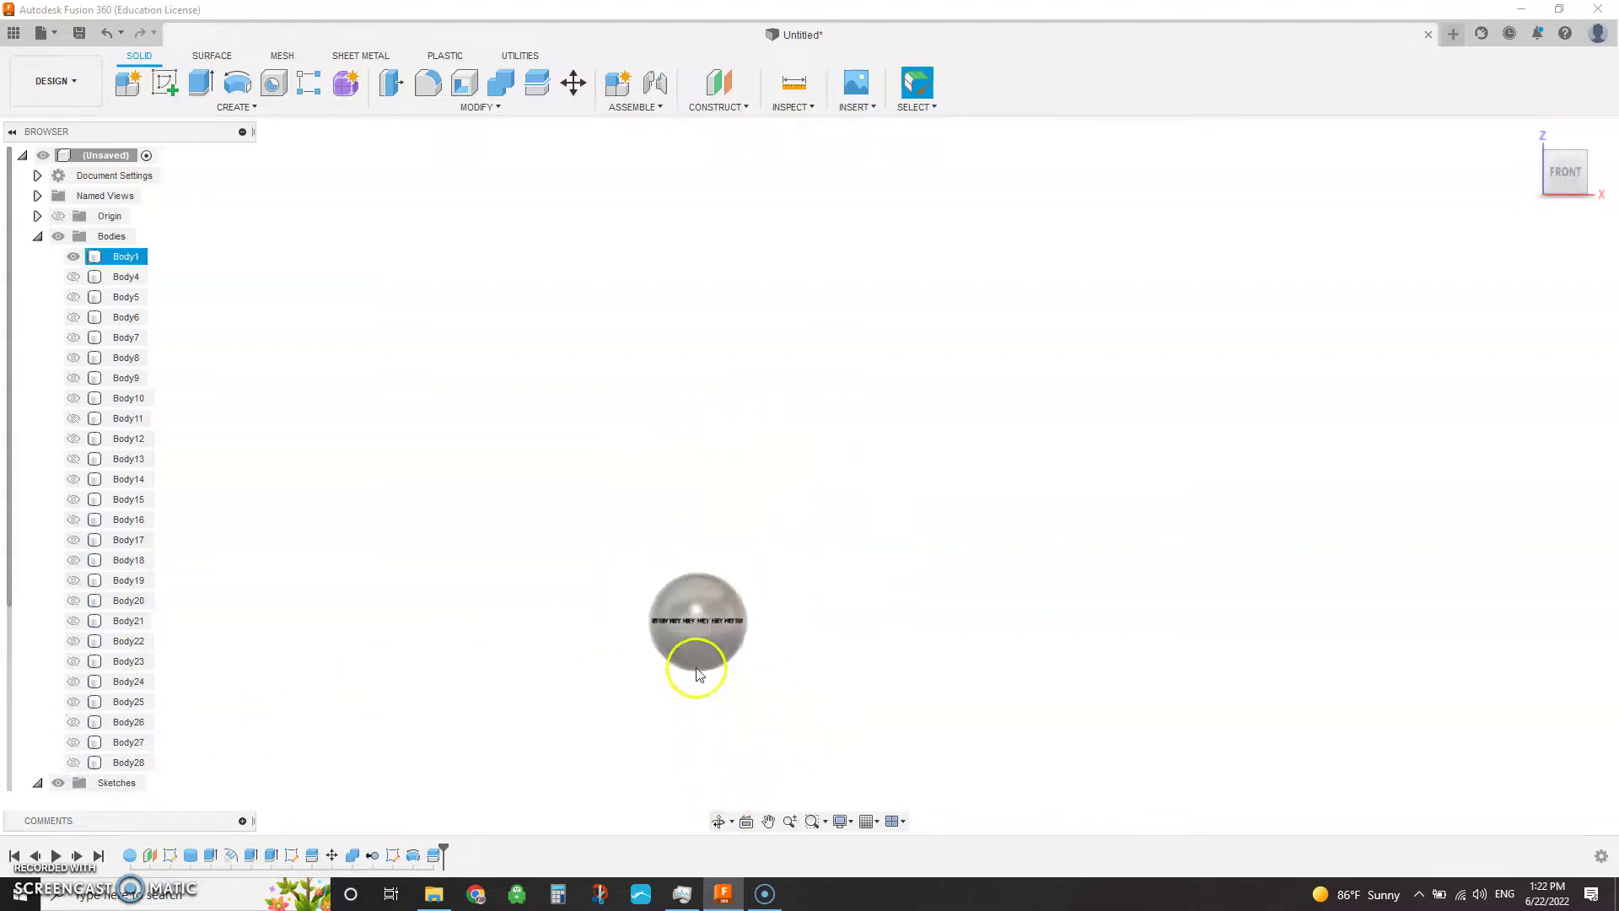
{"action": "scroll", "coordinate": [708, 626], "scroll_direction": "up", "scroll_amount": 5}
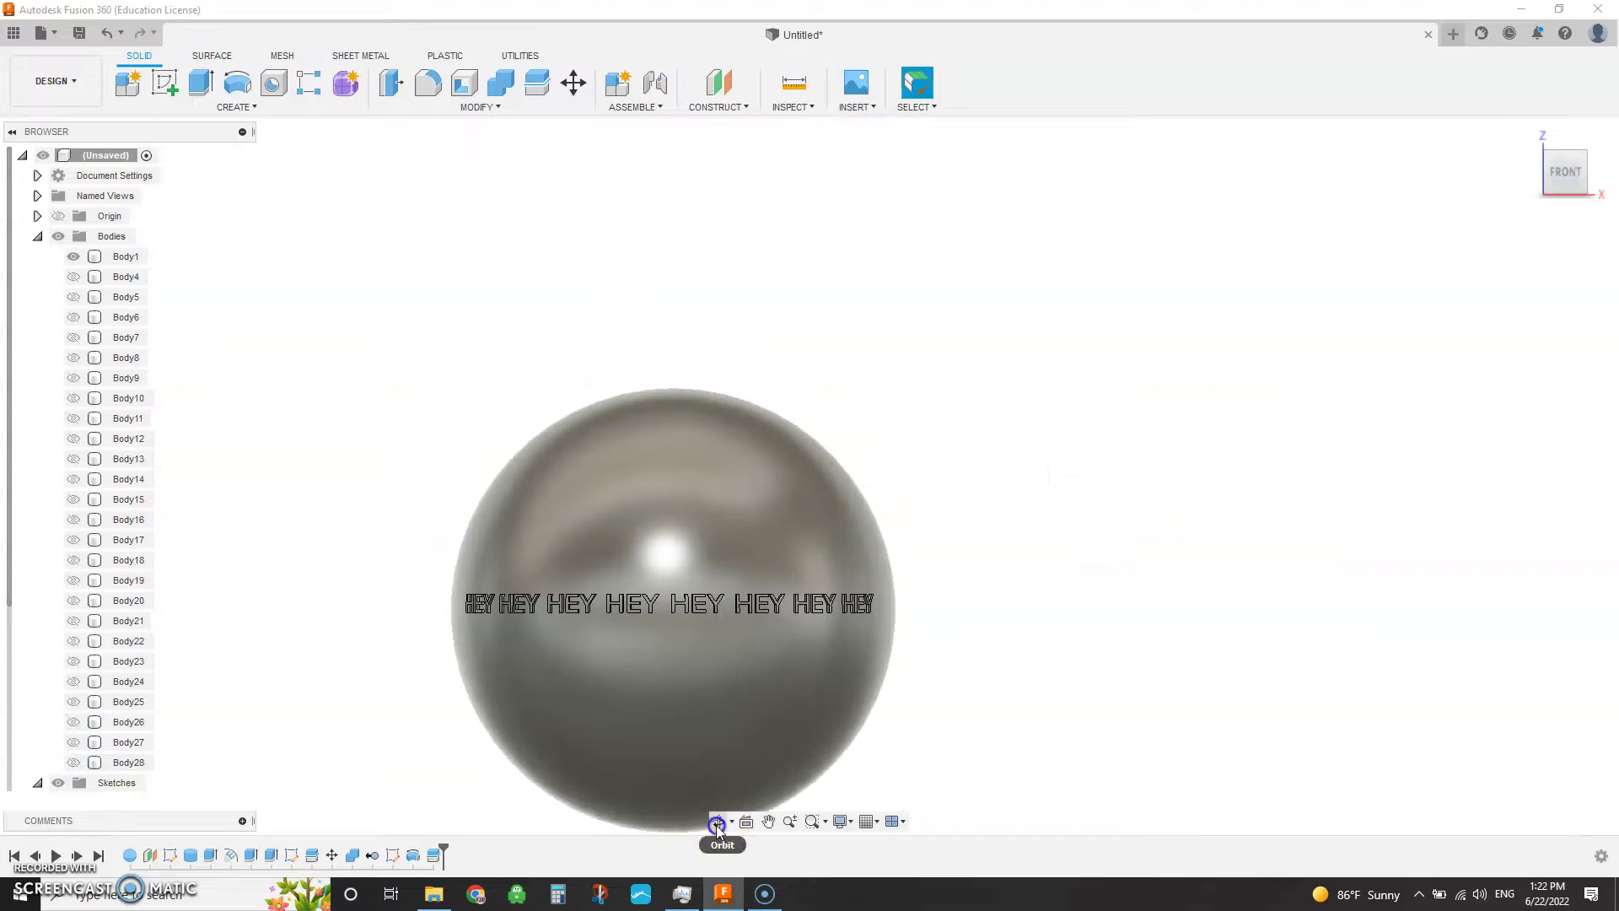
{"action": "left_click", "coordinate": [718, 821]}
{"action": "left_click_drag", "start_coordinate": [832, 759], "coordinate": [750, 666]}
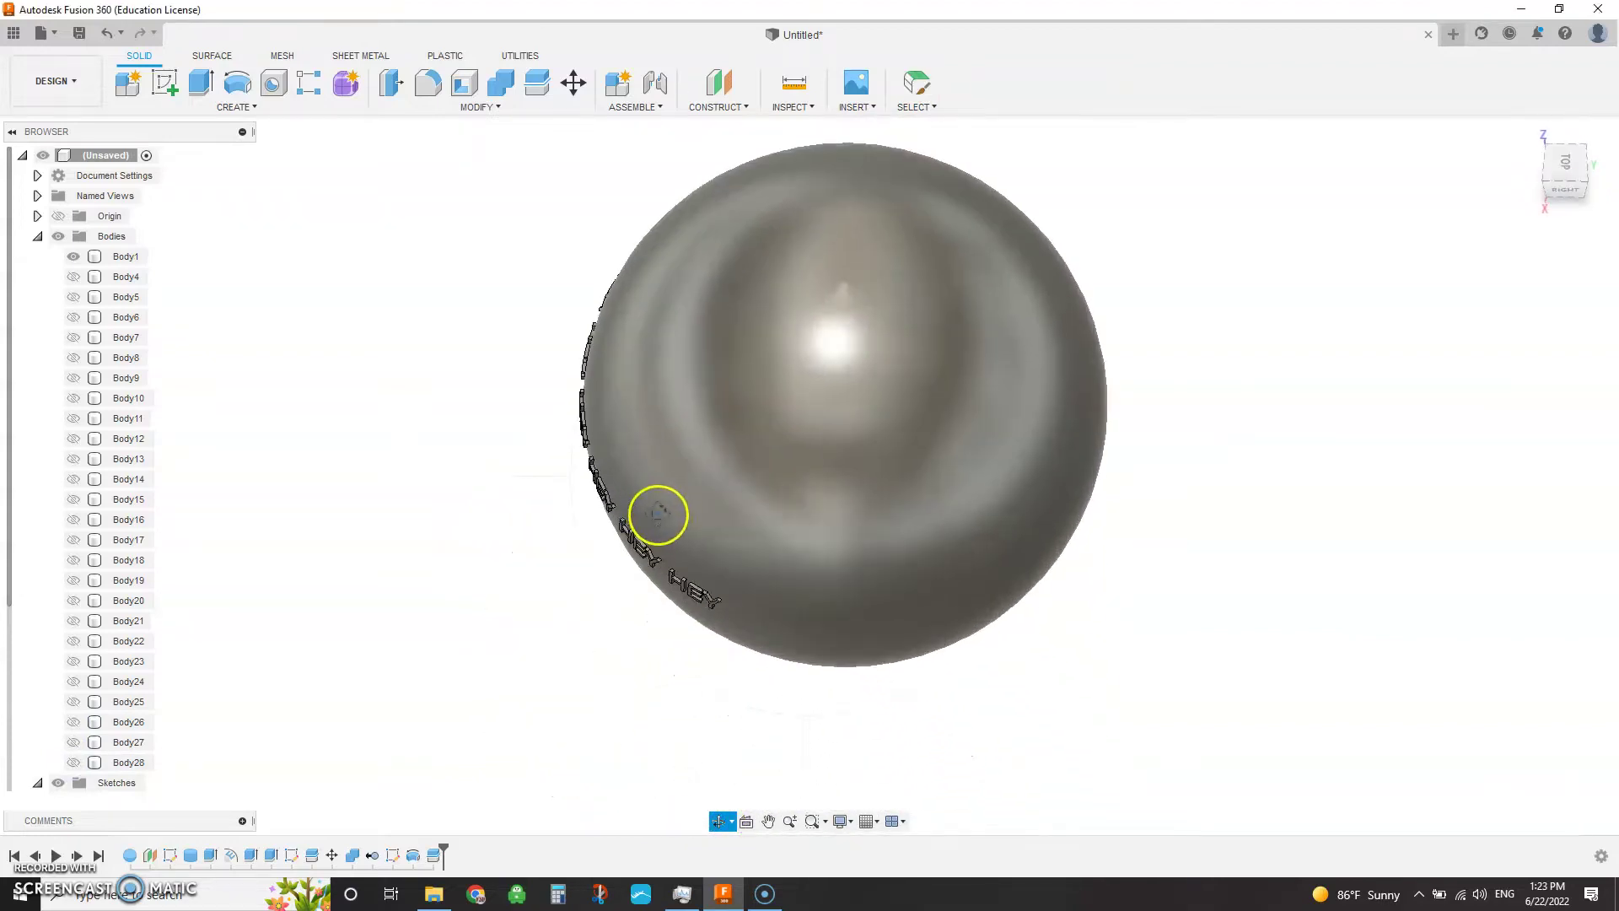
{"action": "scroll", "coordinate": [654, 510], "scroll_direction": "up", "scroll_amount": 4}
{"action": "left_click_drag", "start_coordinate": [655, 510], "coordinate": [751, 609]}
{"action": "scroll", "coordinate": [688, 470], "scroll_direction": "down", "scroll_amount": 5}
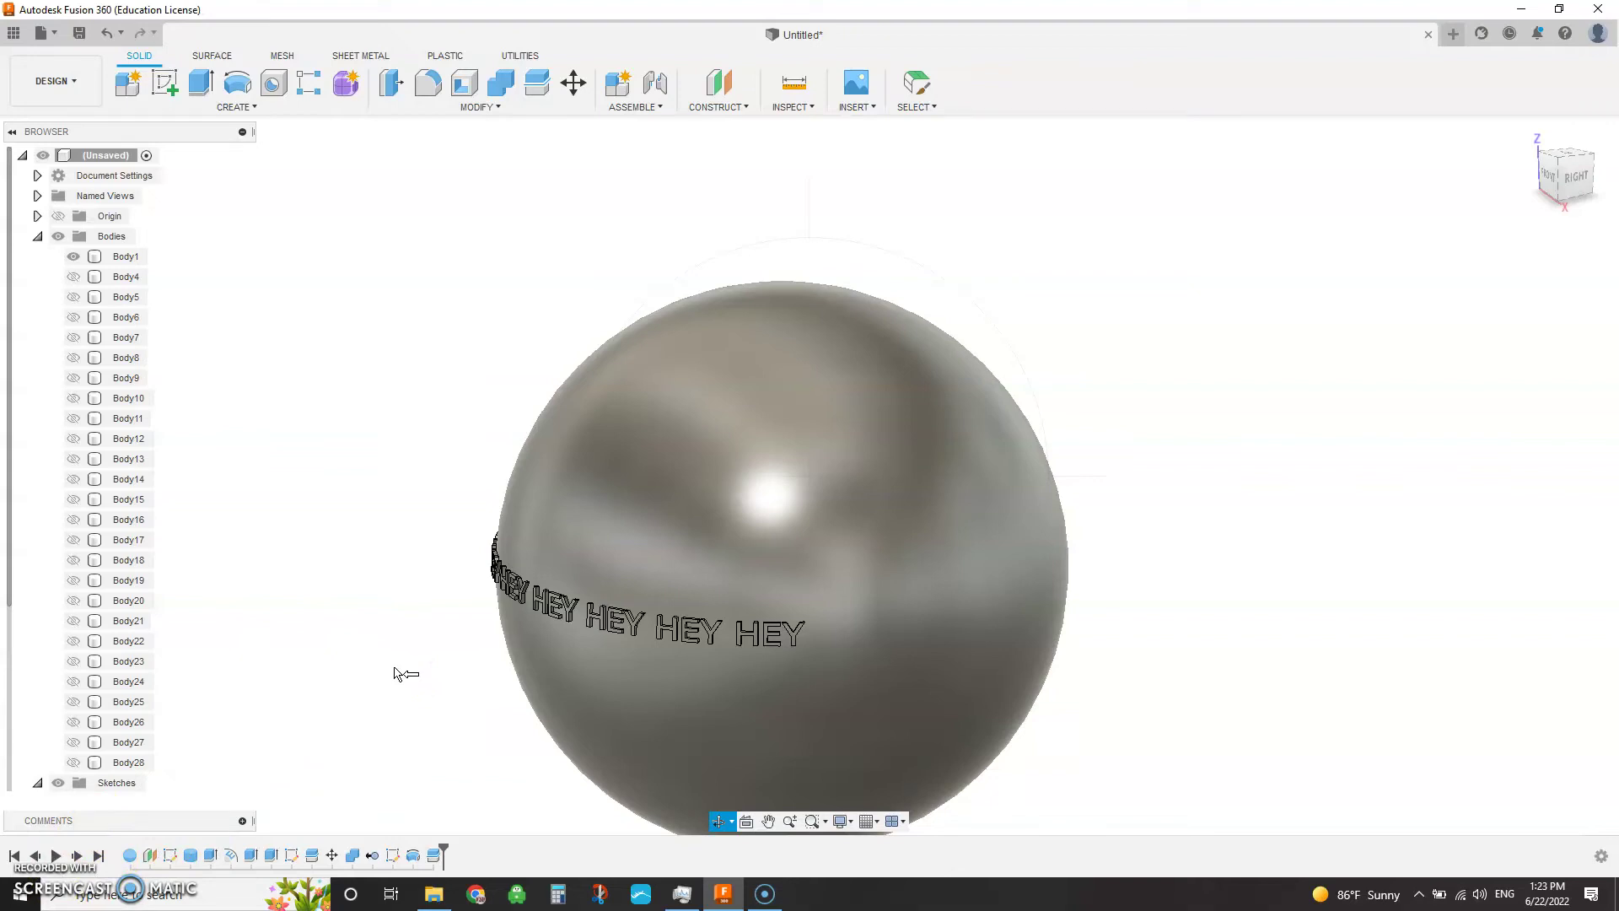
{"action": "middle_click_drag", "start_coordinate": [394, 673], "coordinate": [397, 620], "text": "shift"}
{"action": "key", "text": "alt+p"}
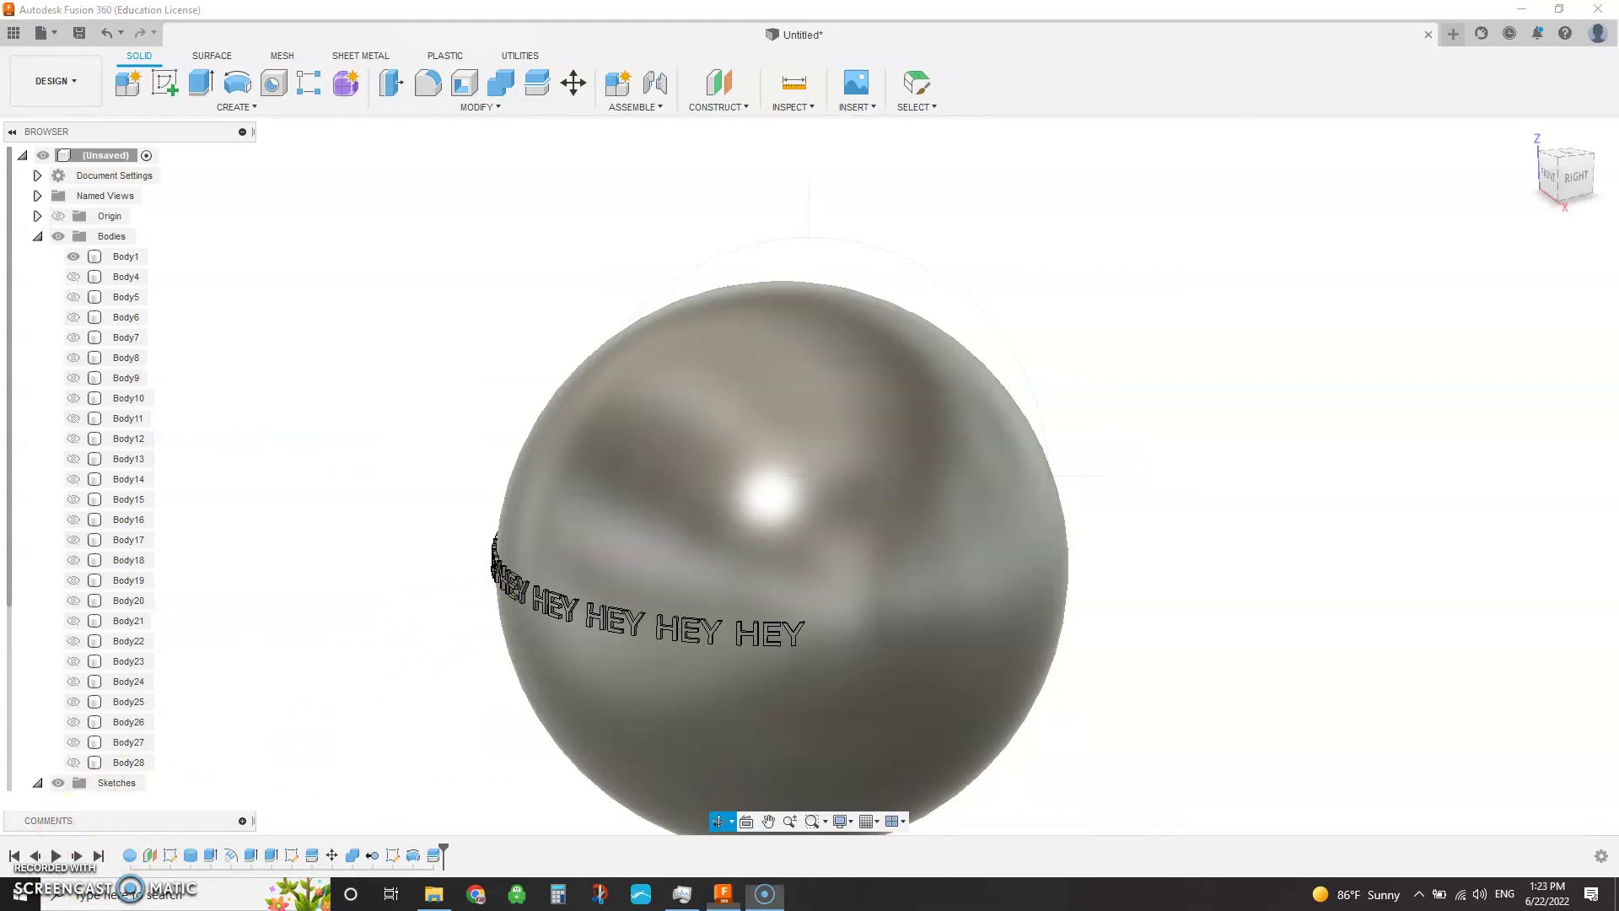